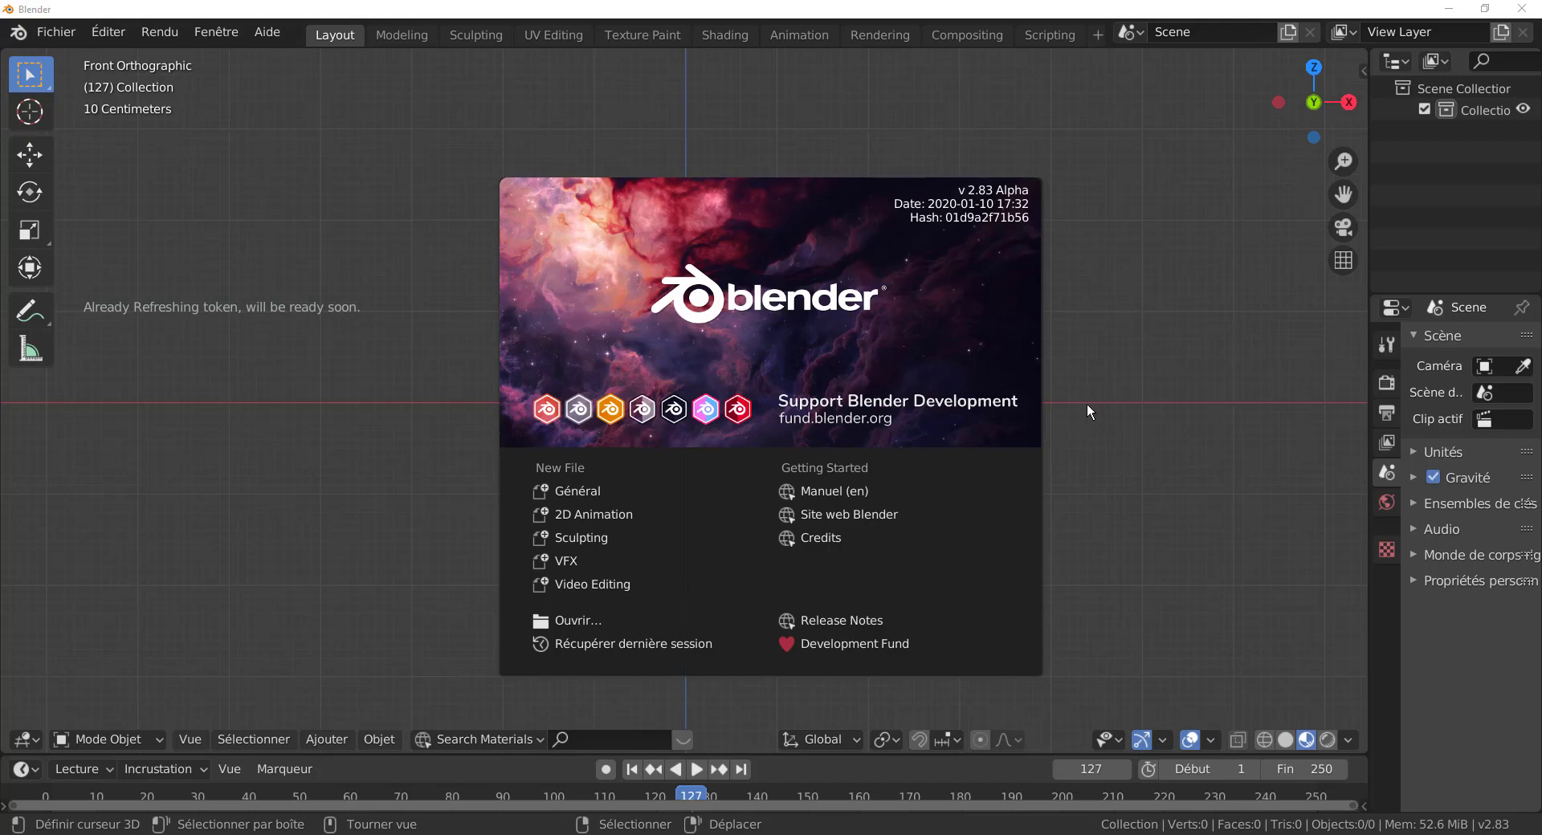
Dismiss the splash screen and look through the object commands and the object types that can be added
click(1087, 404)
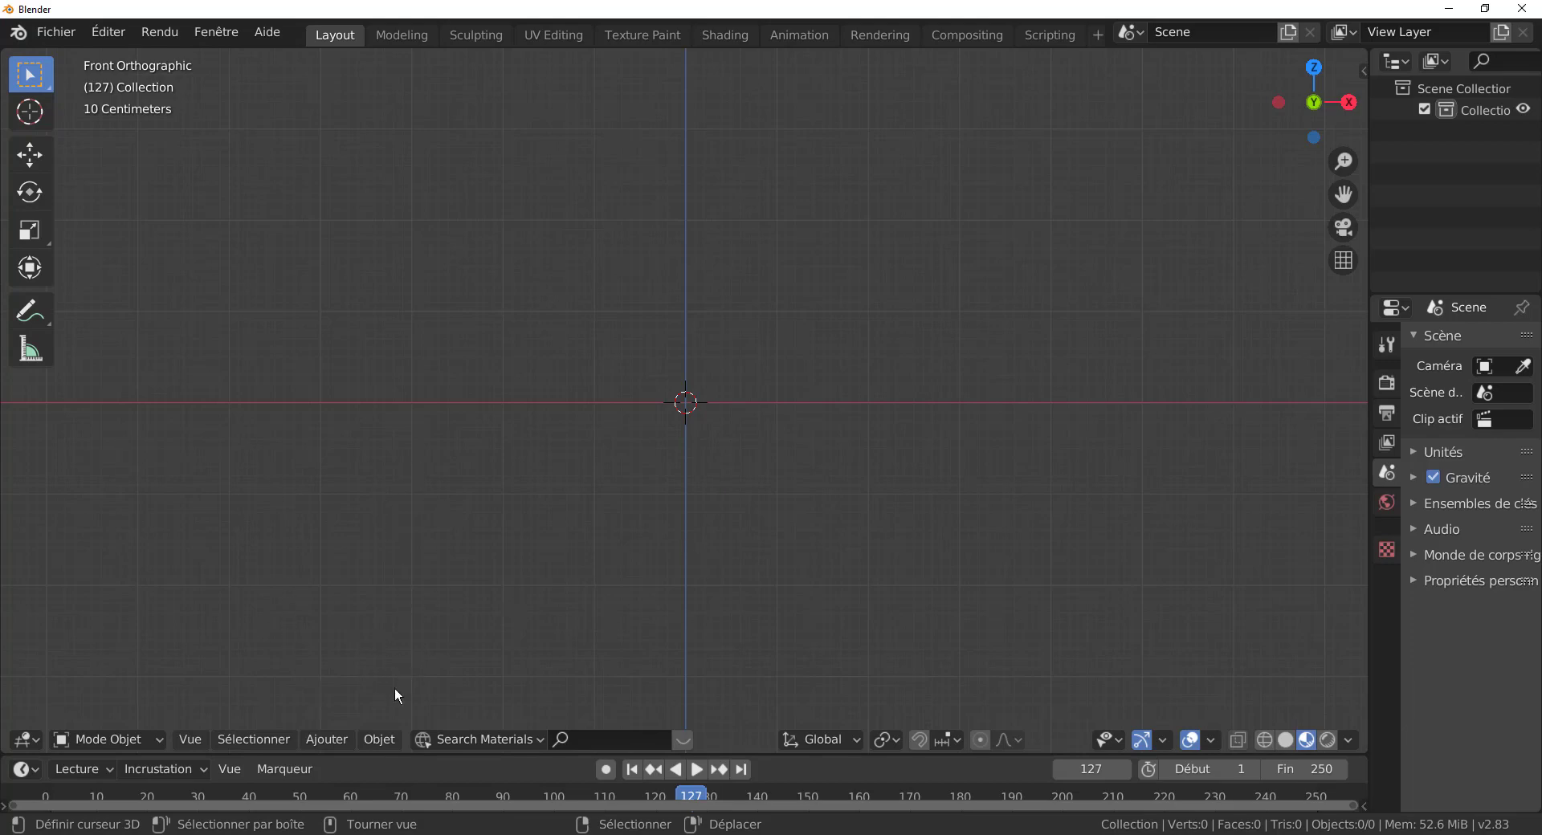
click(379, 740)
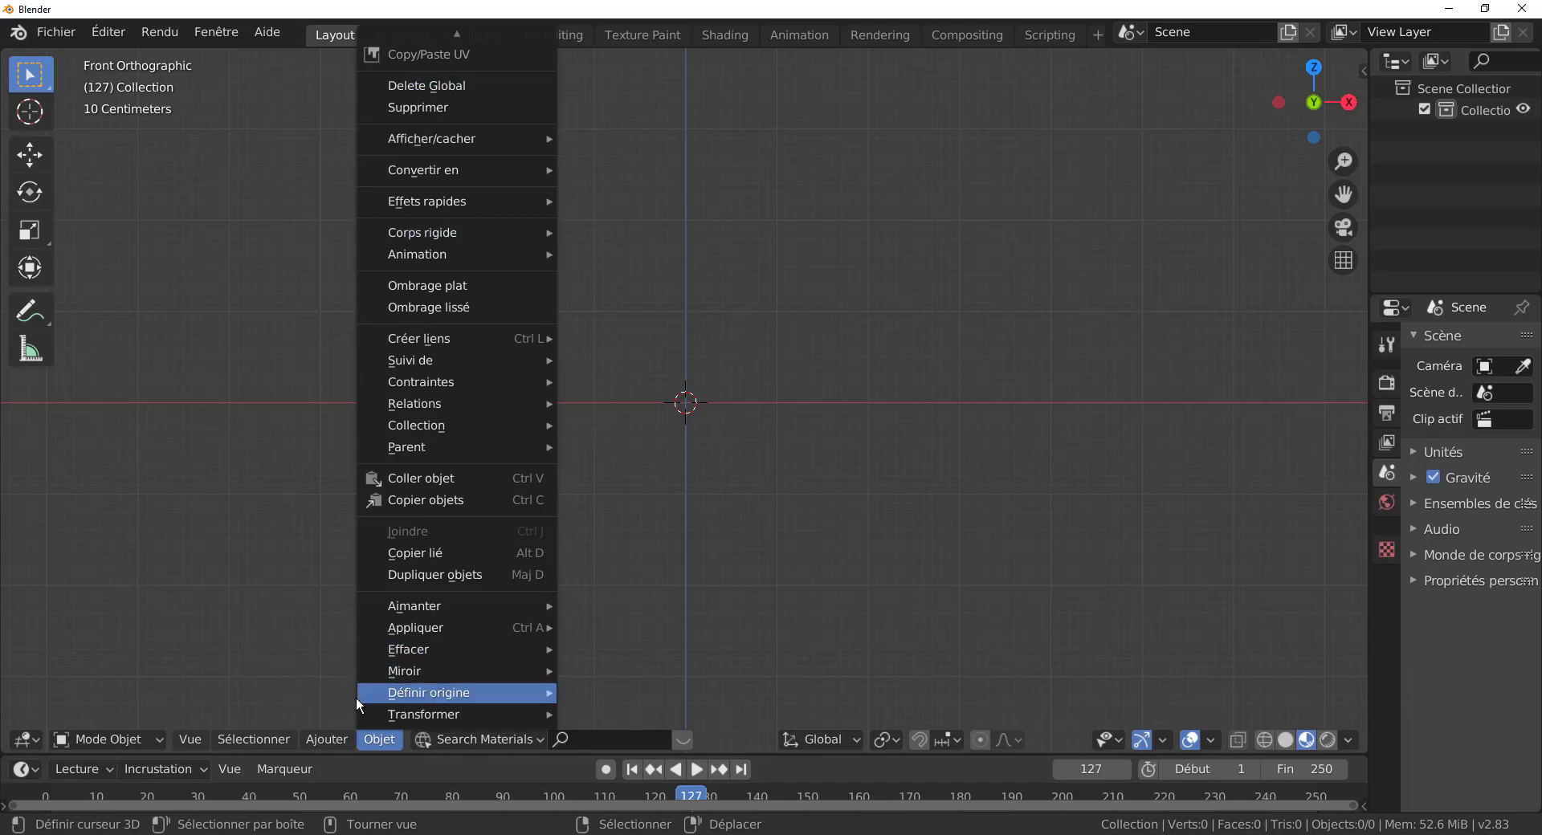
mouse_move(319, 743)
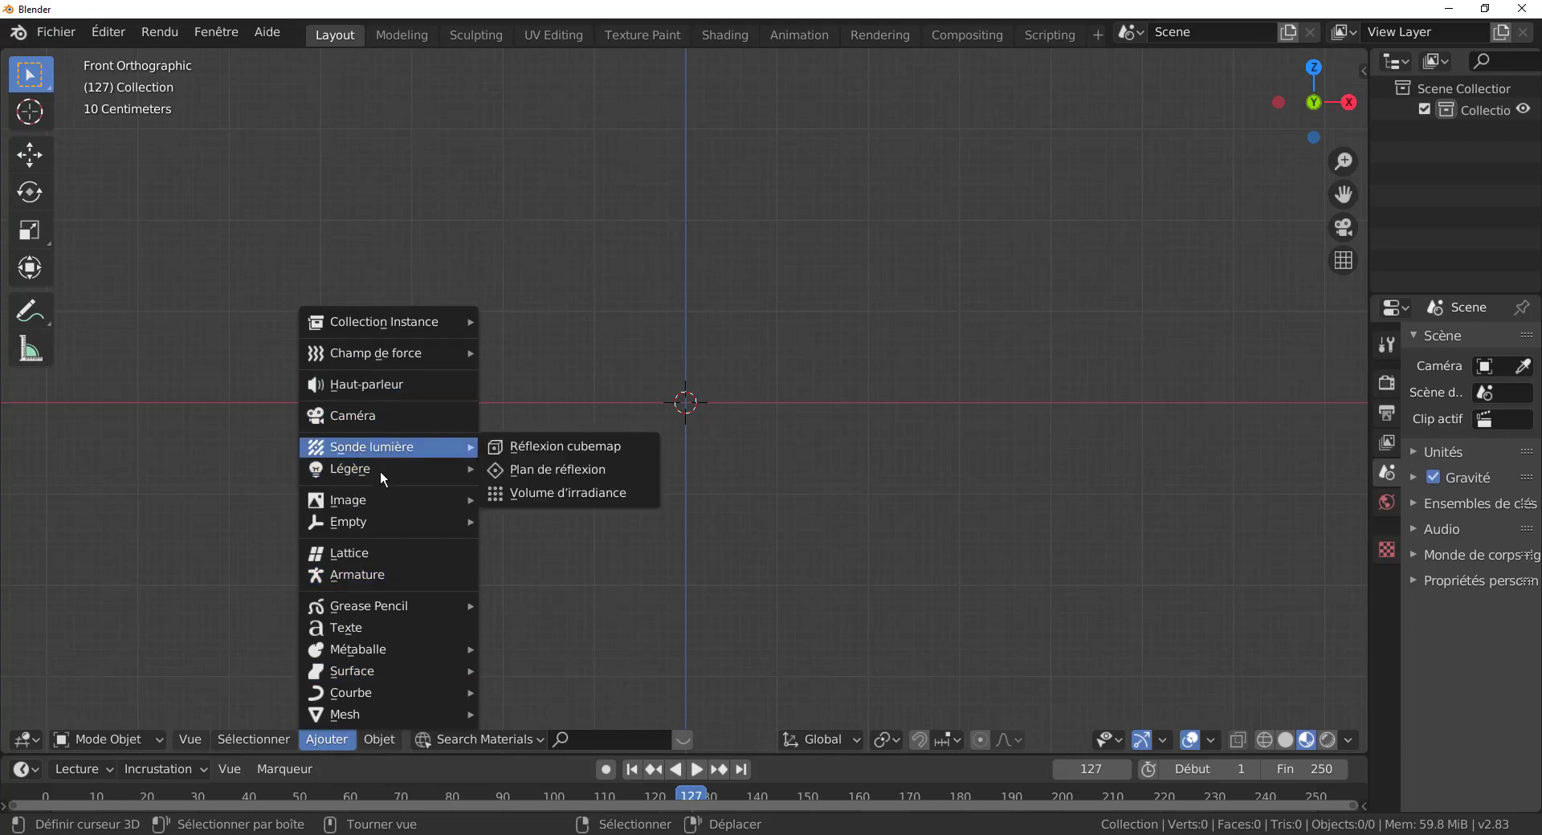
mouse_move(358, 653)
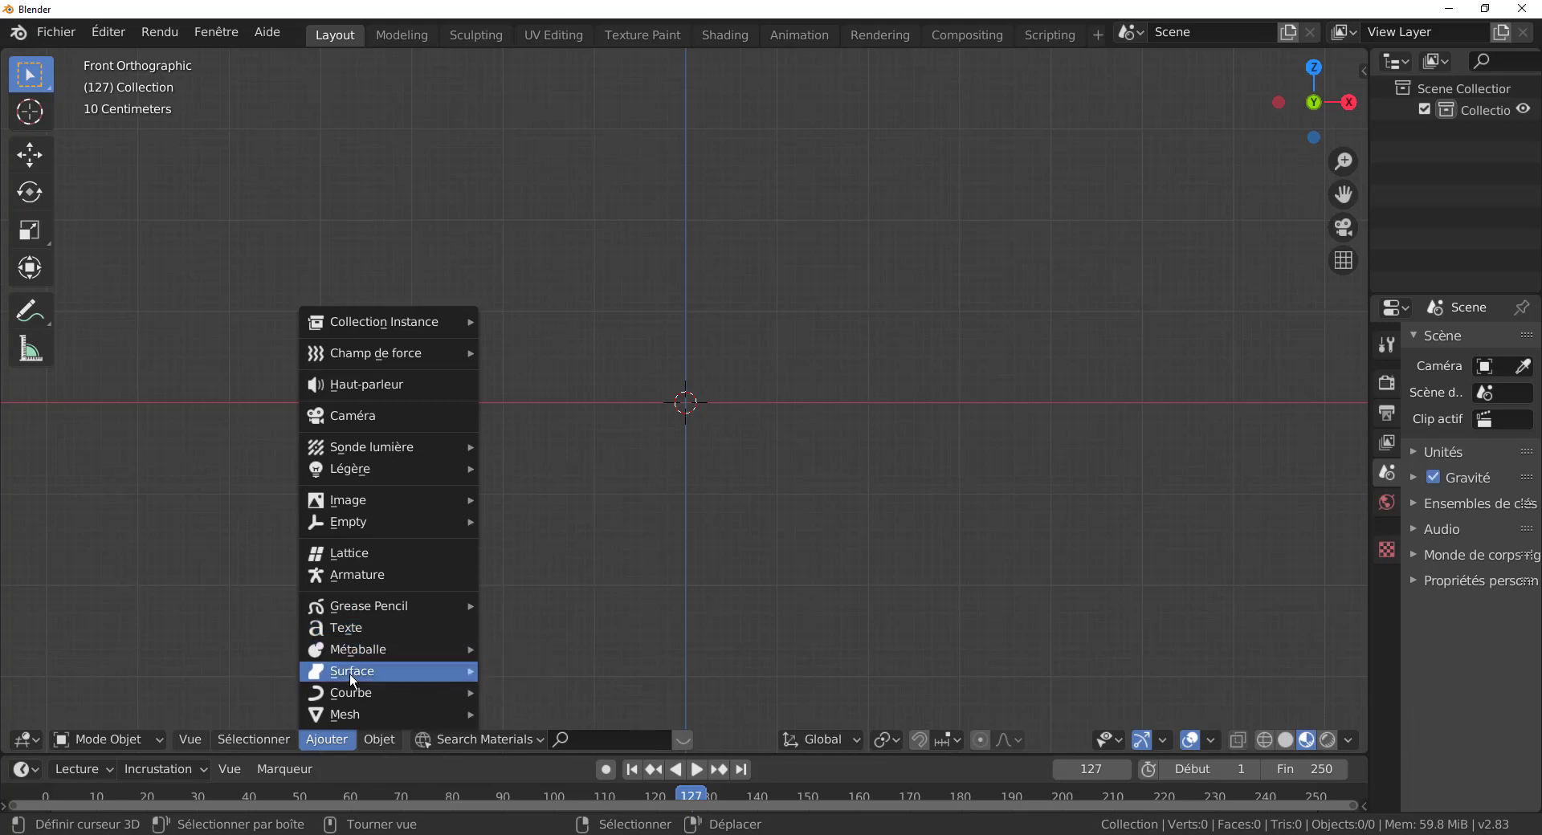
mouse_move(339, 607)
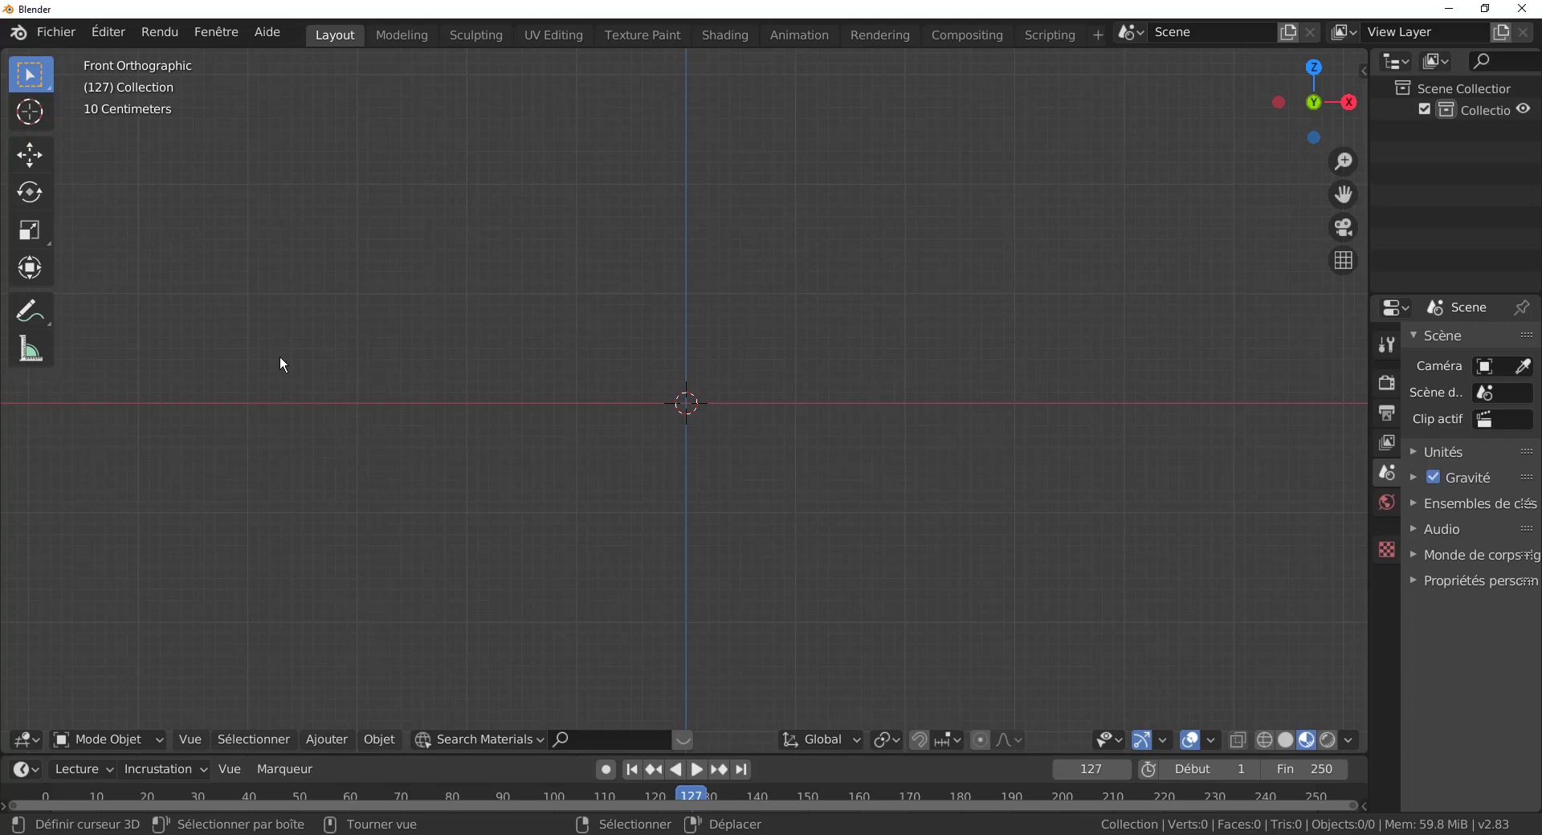
Examine the keymap section of the Blender preferences, including the selection and spacebar options
click(57, 33)
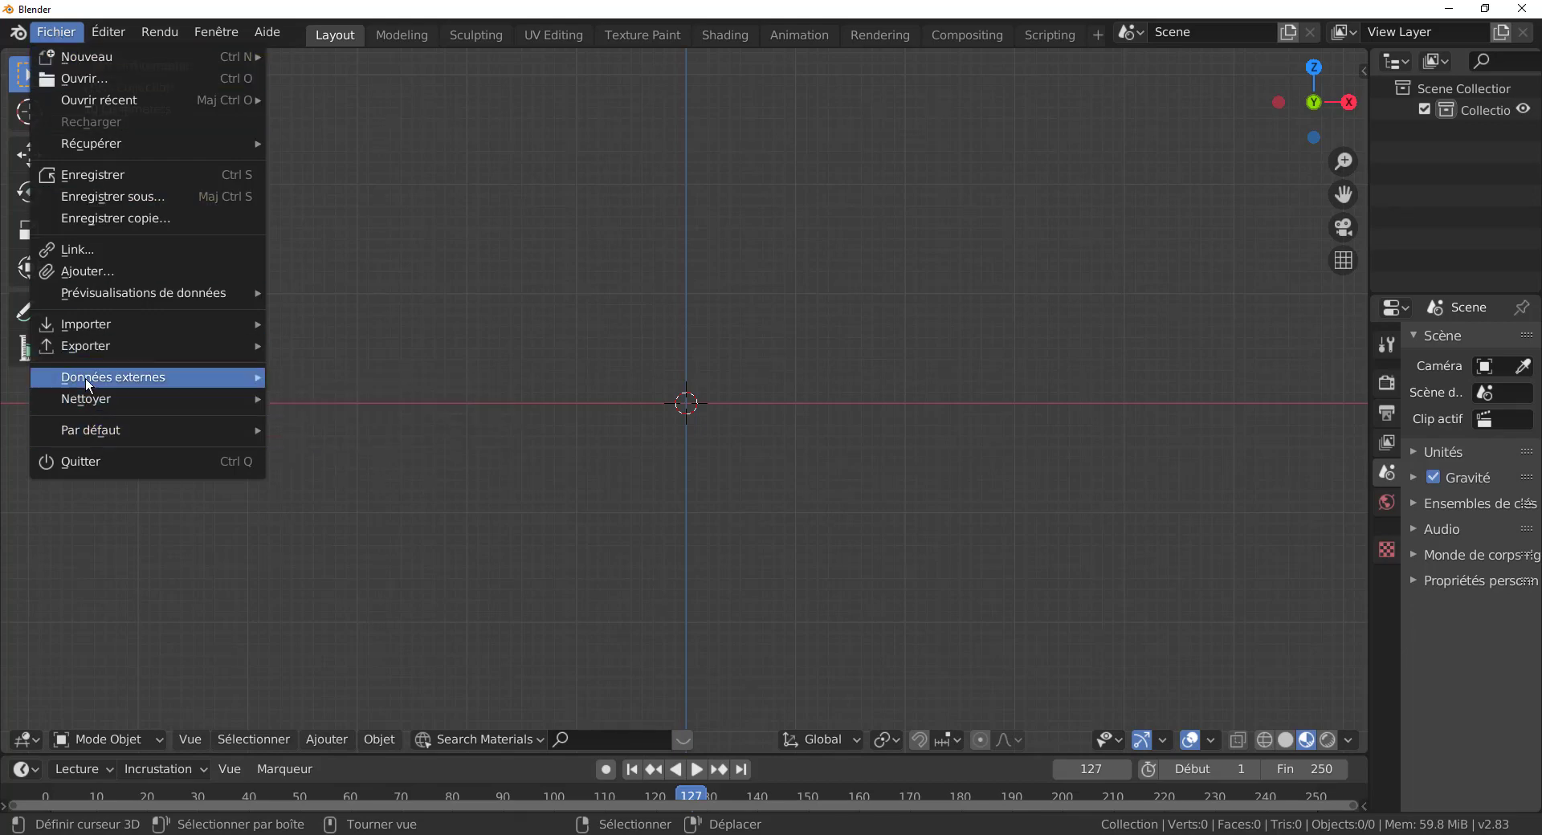
mouse_move(86, 383)
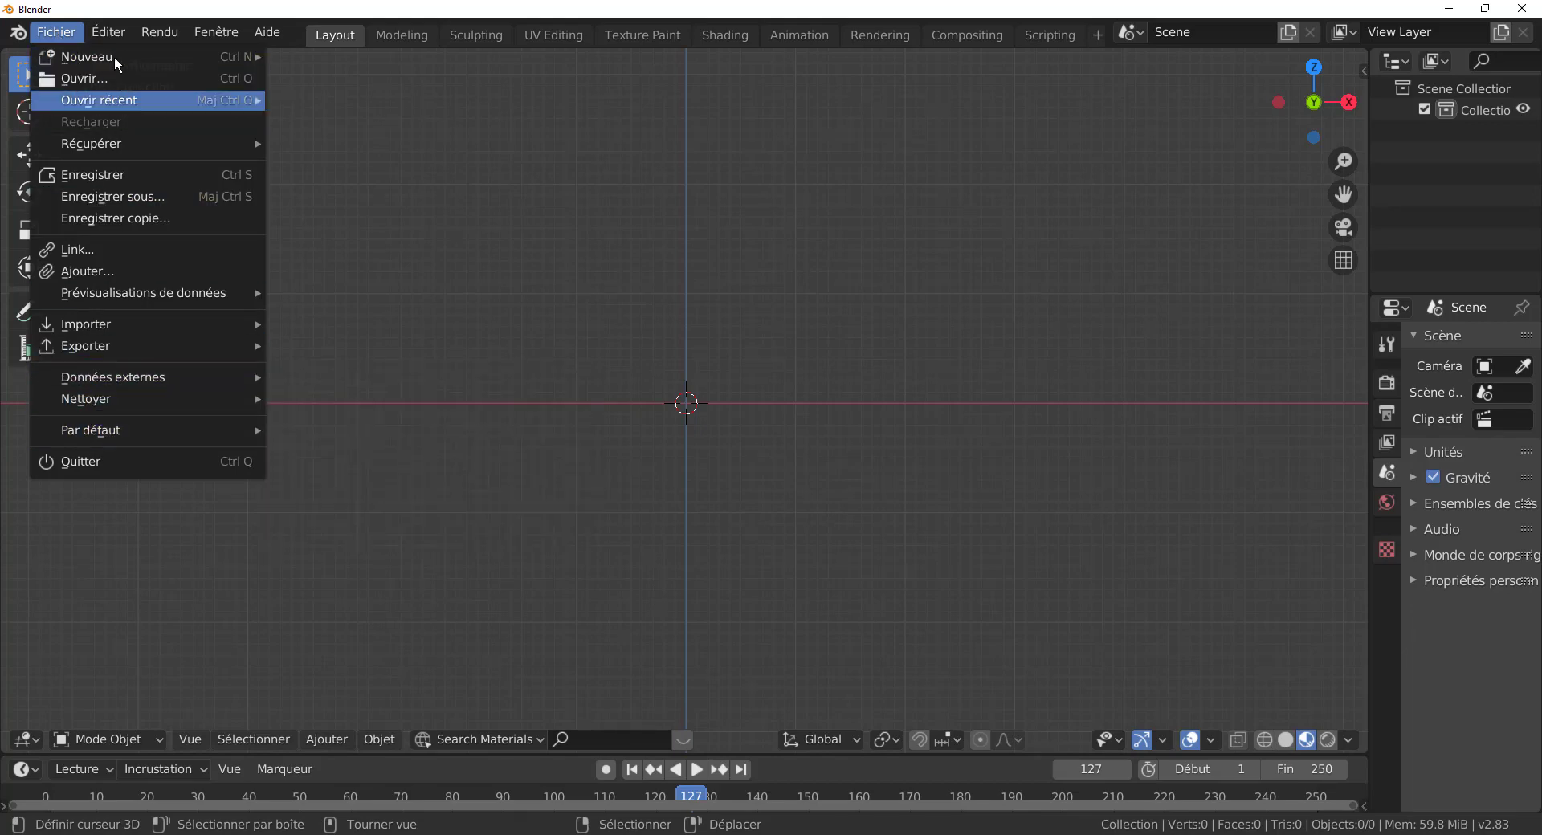
mouse_move(104, 32)
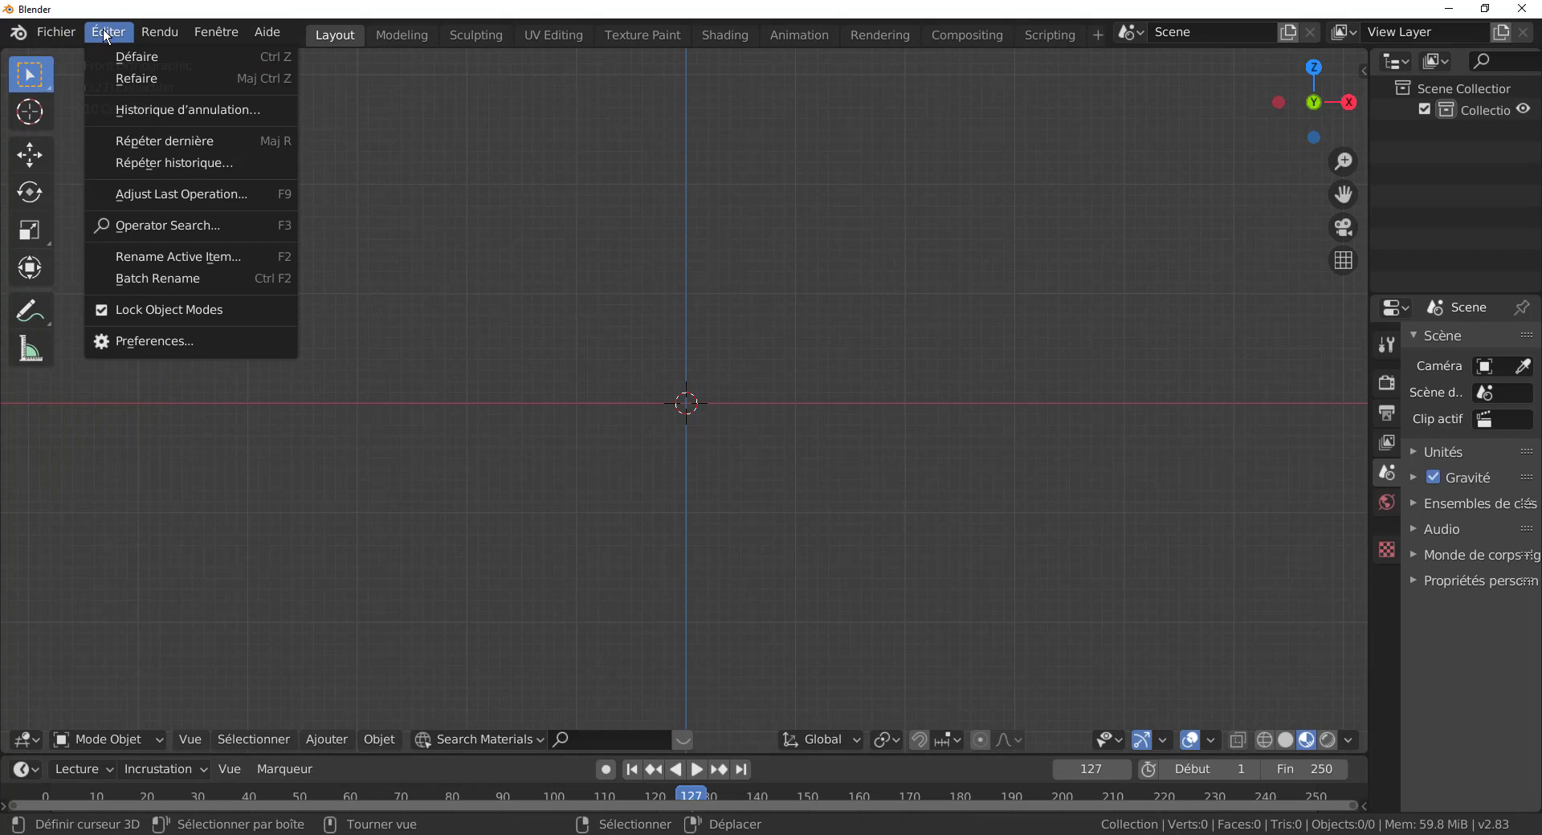
click(134, 343)
drag(361, 74, 515, 74)
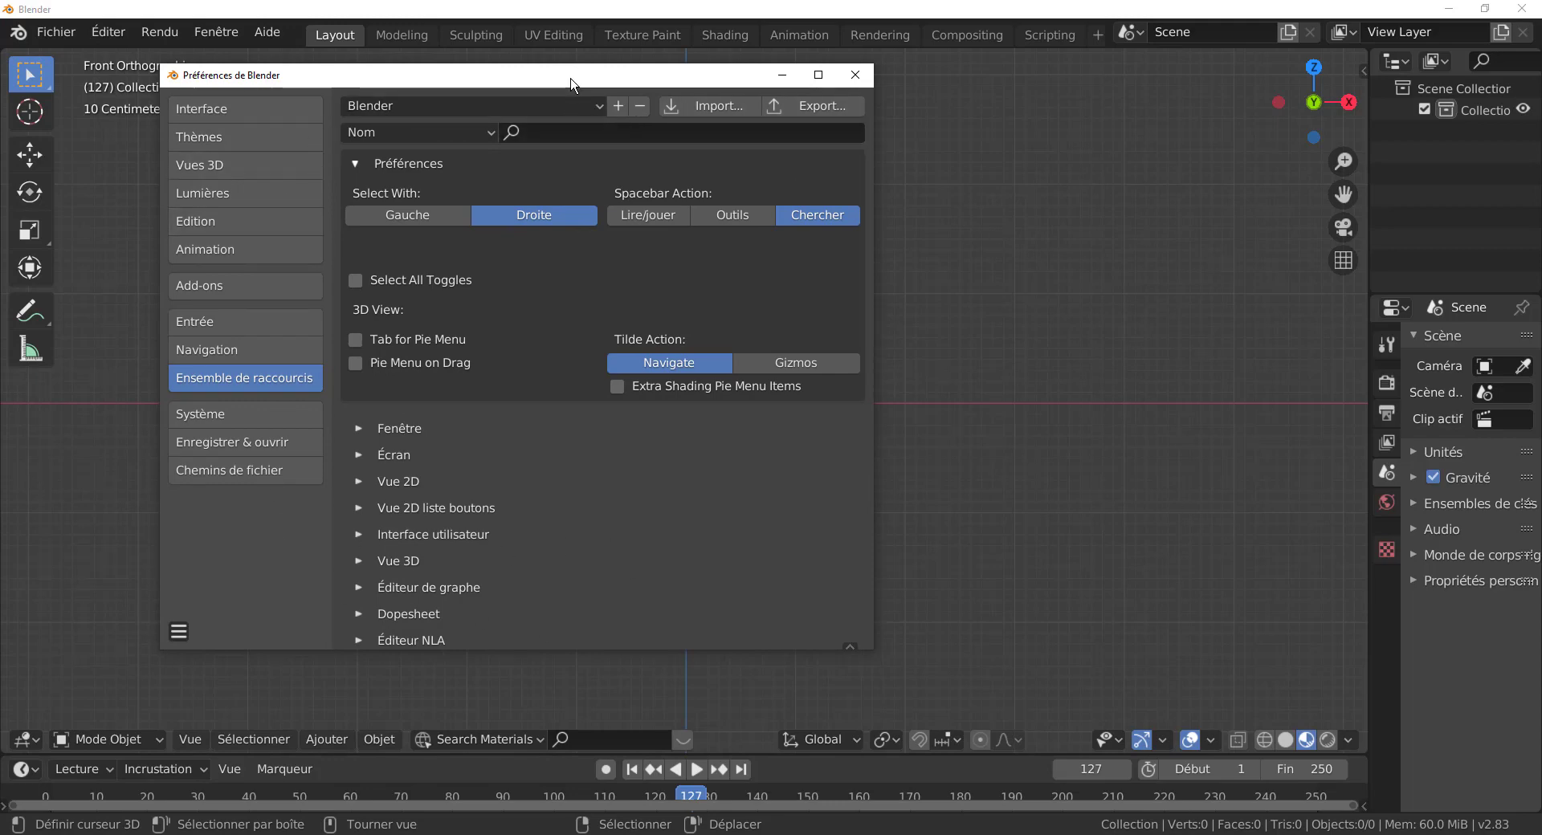
drag(568, 75, 599, 100)
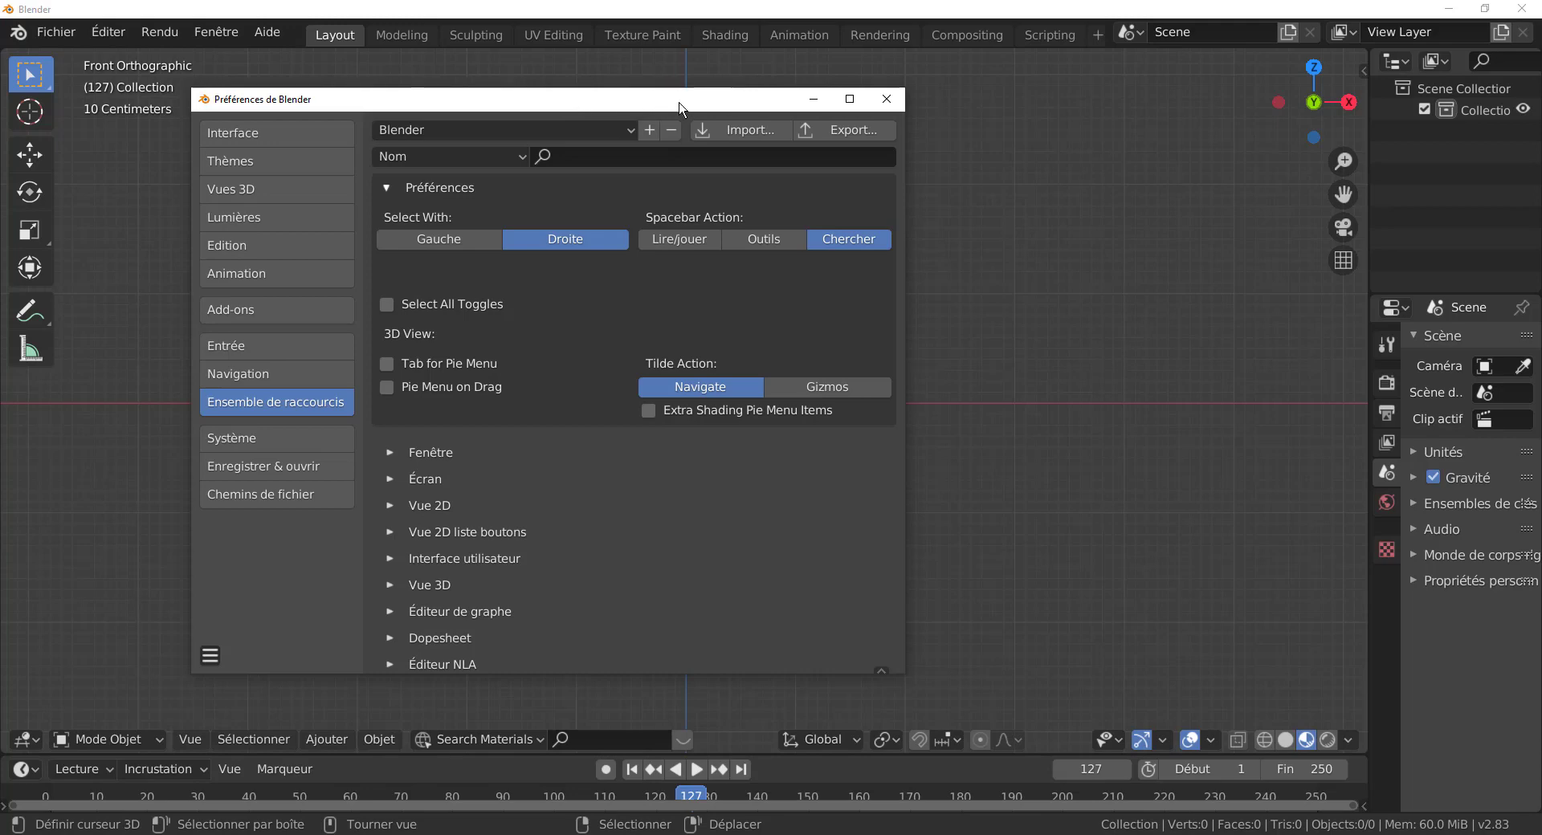
click(887, 101)
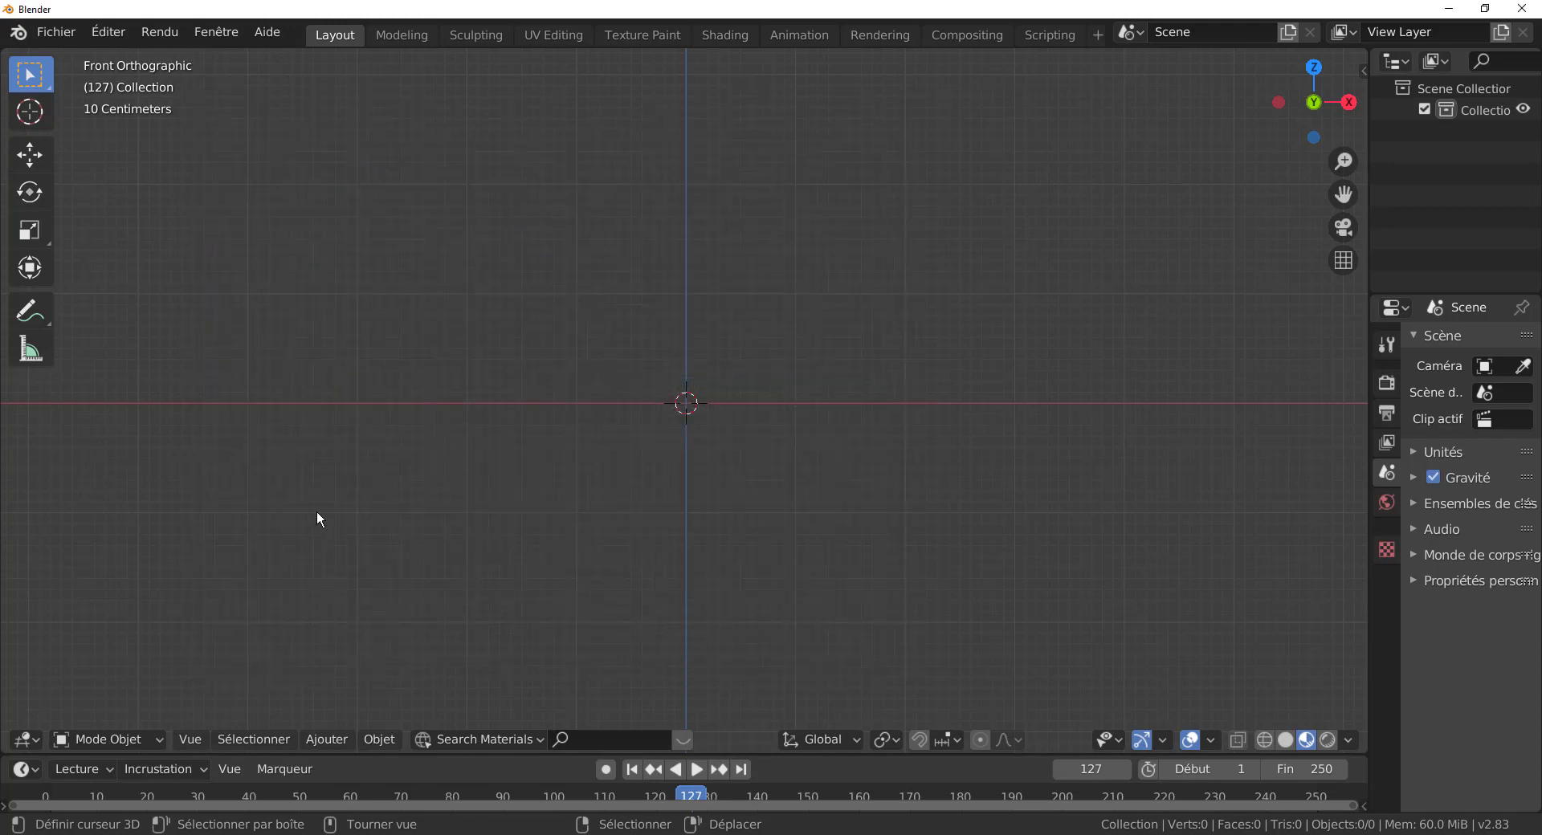
Add a mesh cube at the scene's origin
click(374, 740)
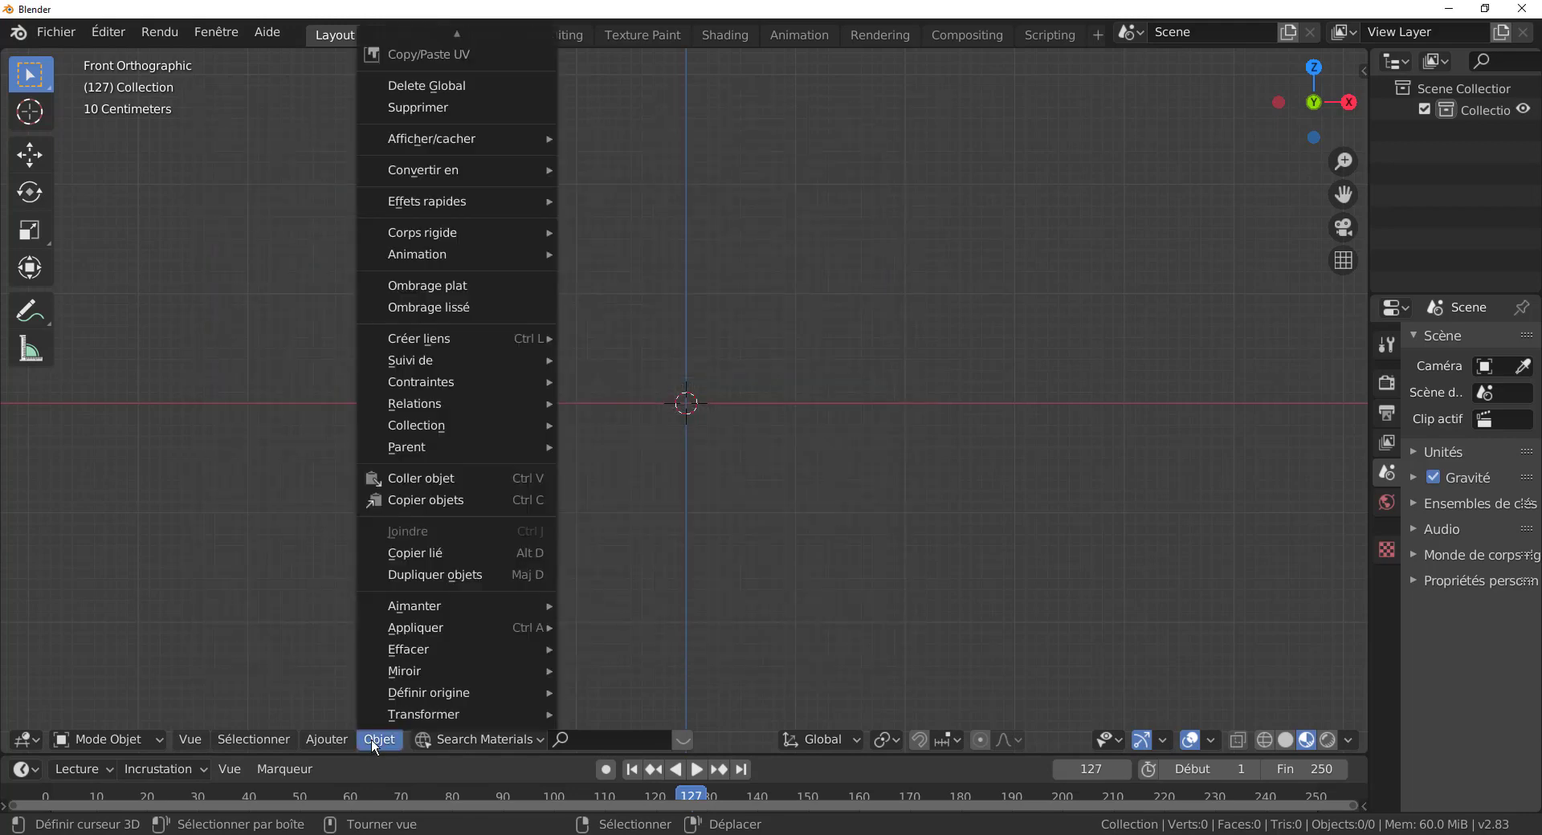
mouse_move(342, 743)
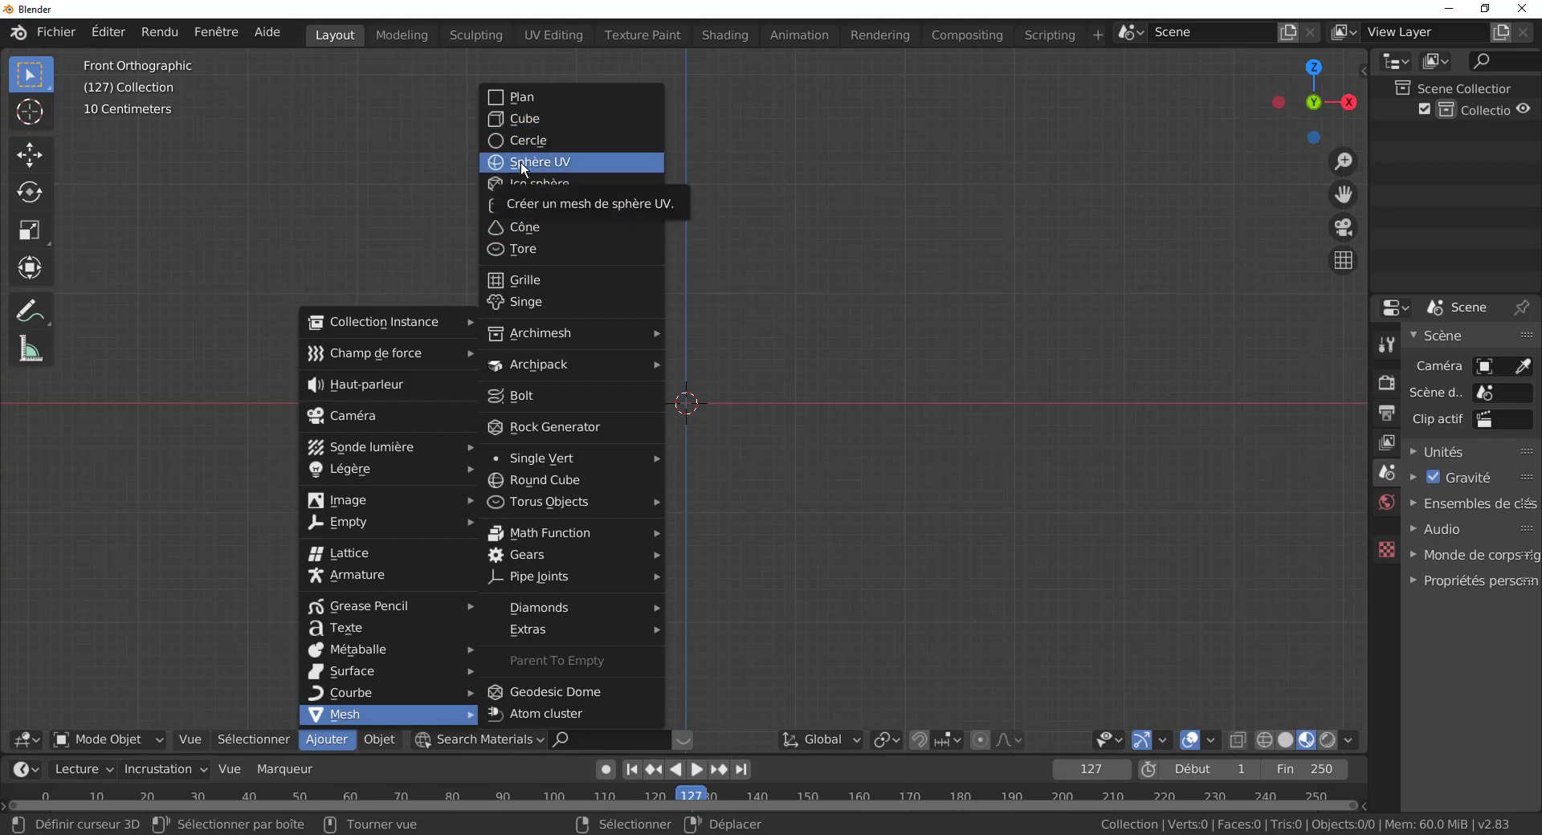
click(519, 118)
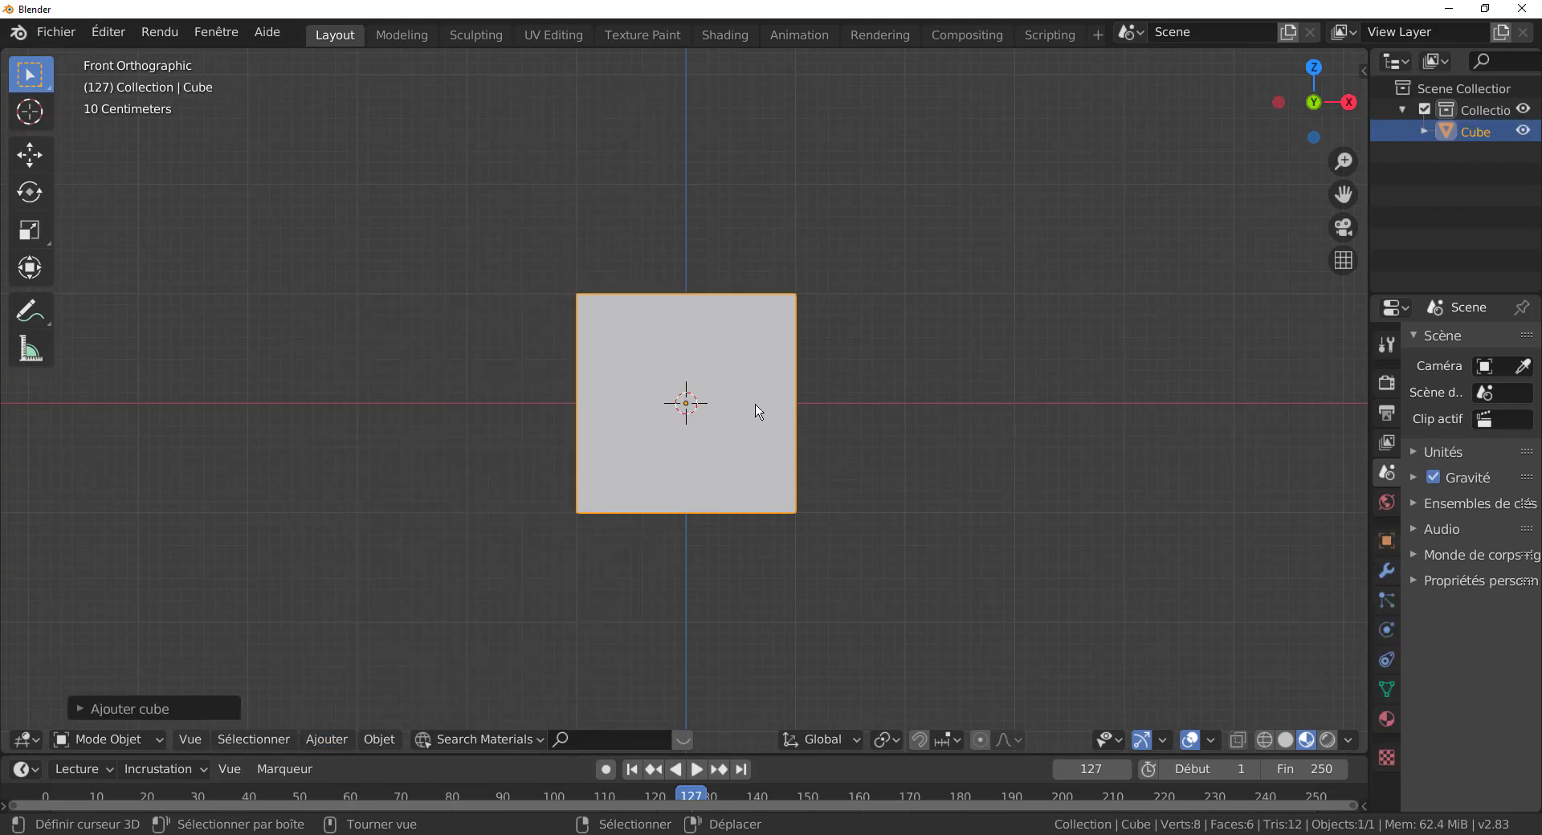
Enter Edit Mode on the cube and add one centred loop cut running across its top and front faces
scroll(747, 403, up, 1)
scroll(785, 388, down, 2)
middle_drag(784, 389, 737, 473)
key(Tab)
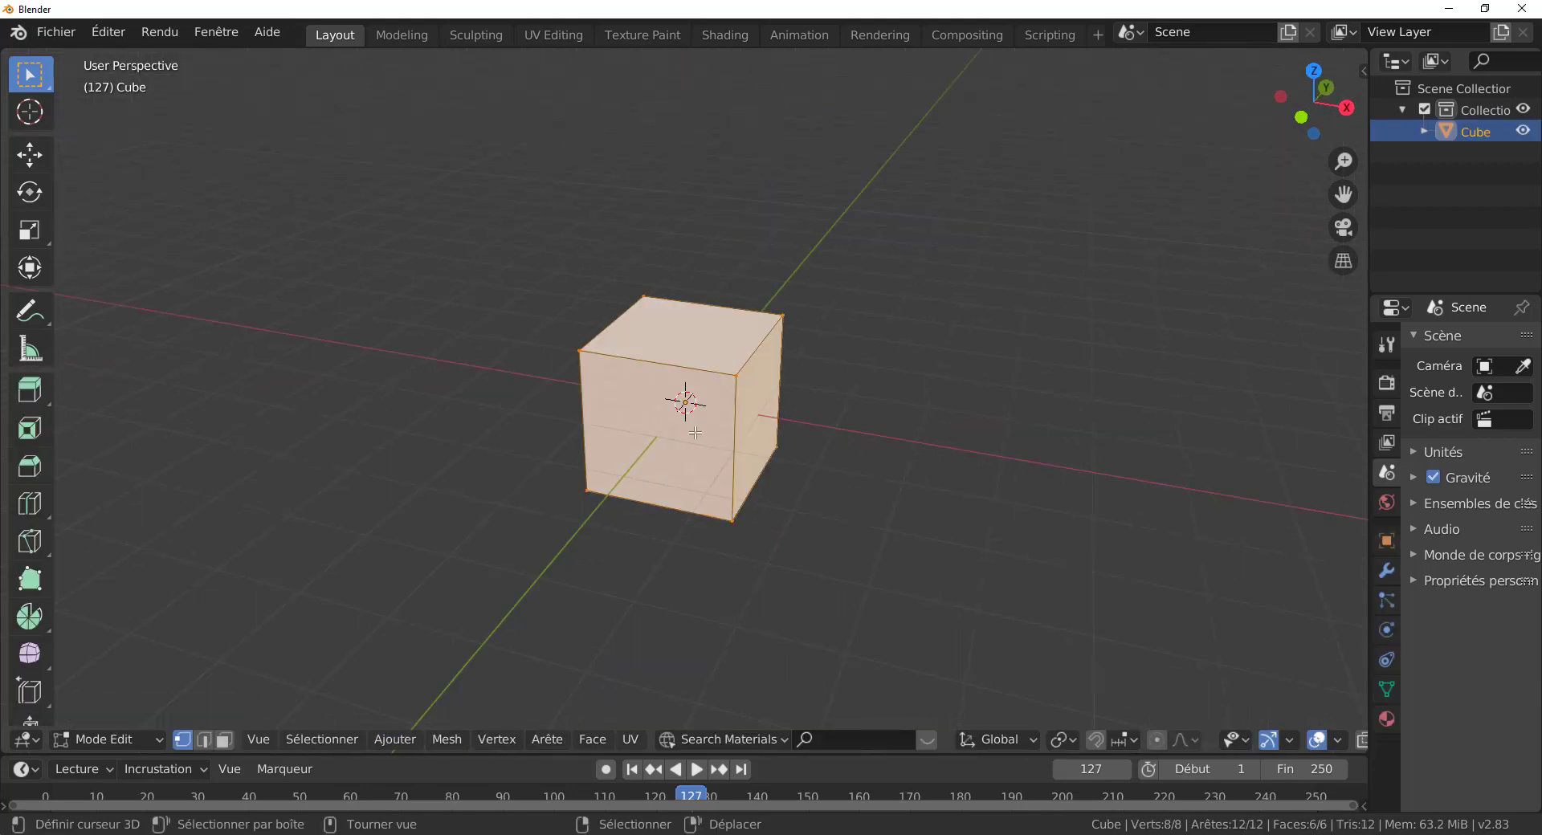
key(ctrl+r)
click(679, 353)
right_click(676, 345)
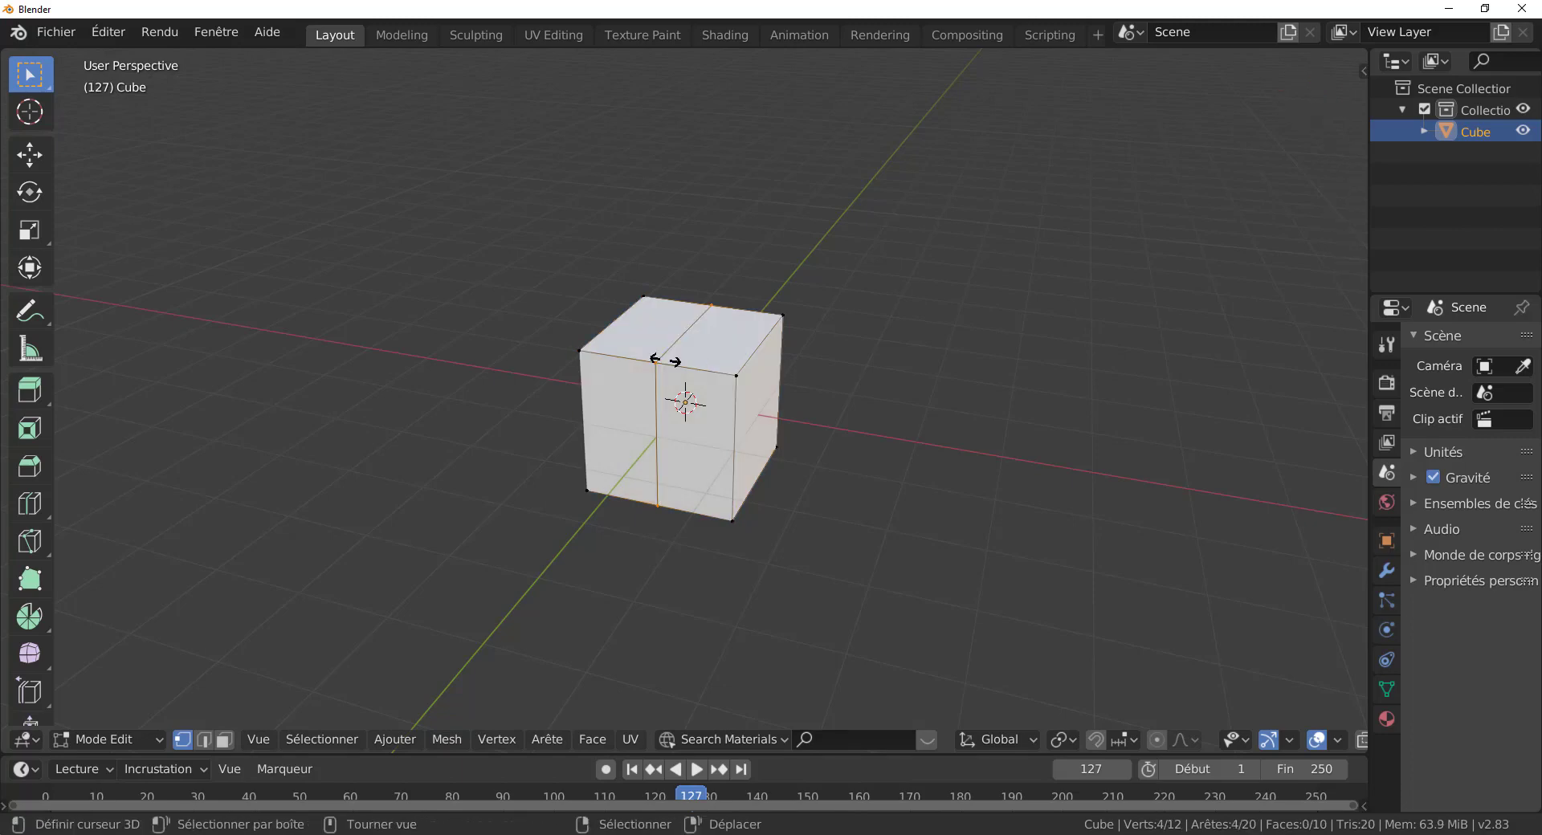
In edge selection mode, select the cube's top middle edge and raise it to form a pitched roof ridge
click(676, 337)
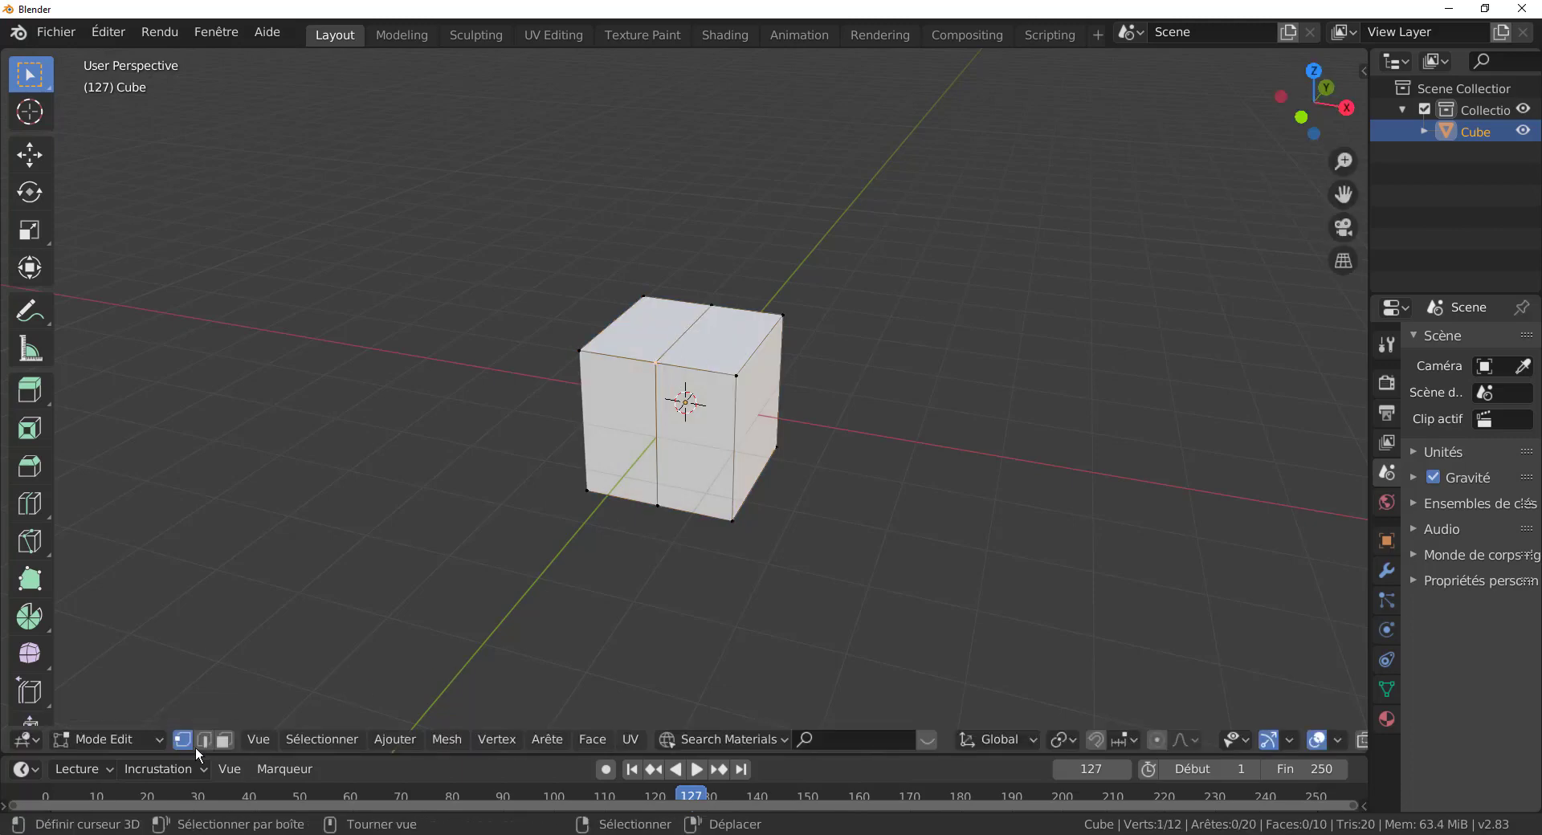
click(202, 737)
click(692, 325)
key(g)
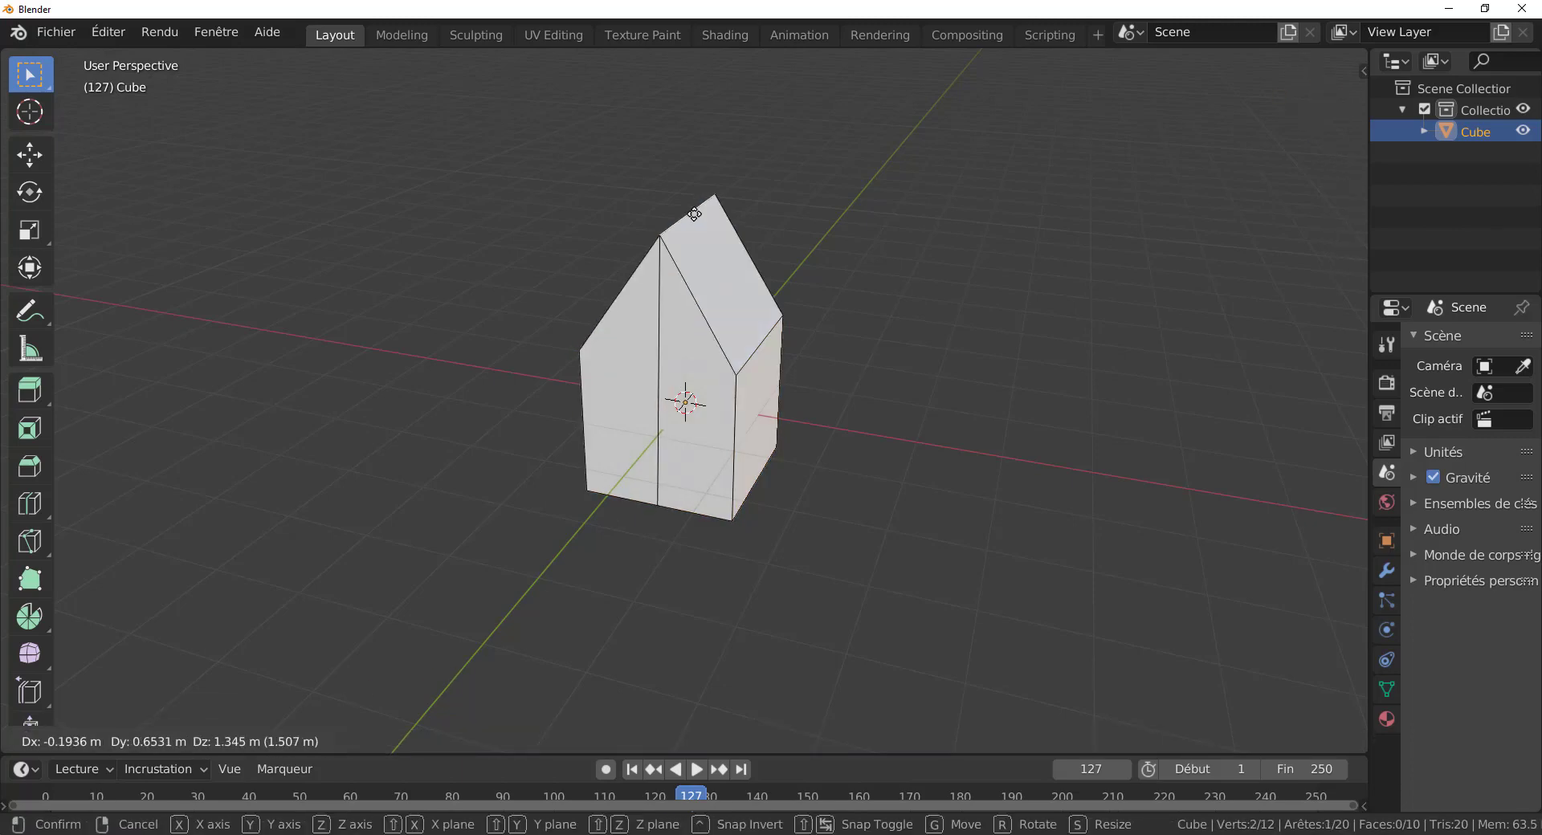
click(716, 272)
middle_drag(716, 271, 792, 444)
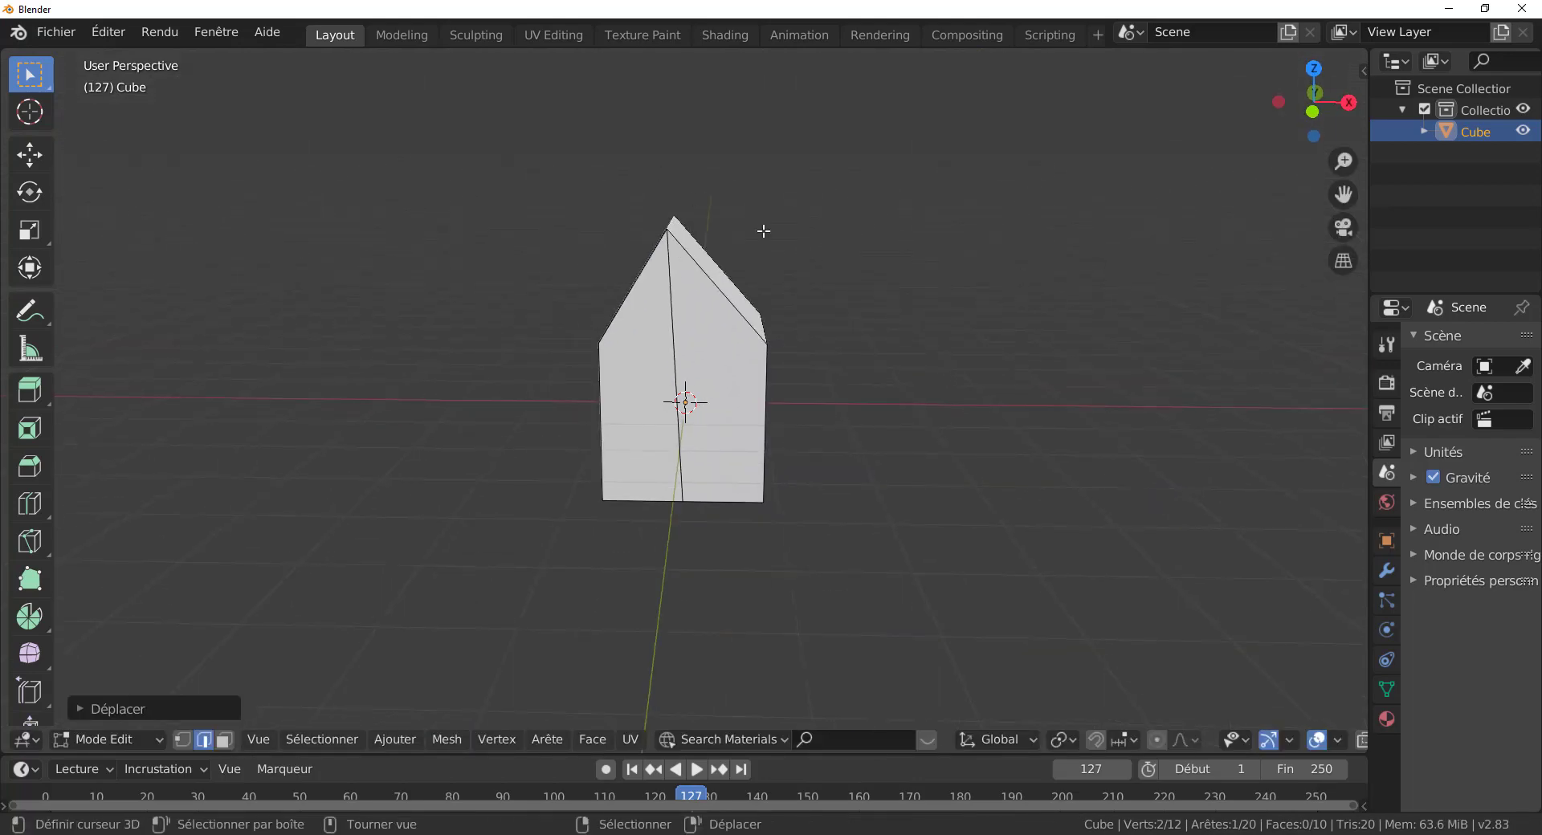
middle_drag(815, 348, 712, 354)
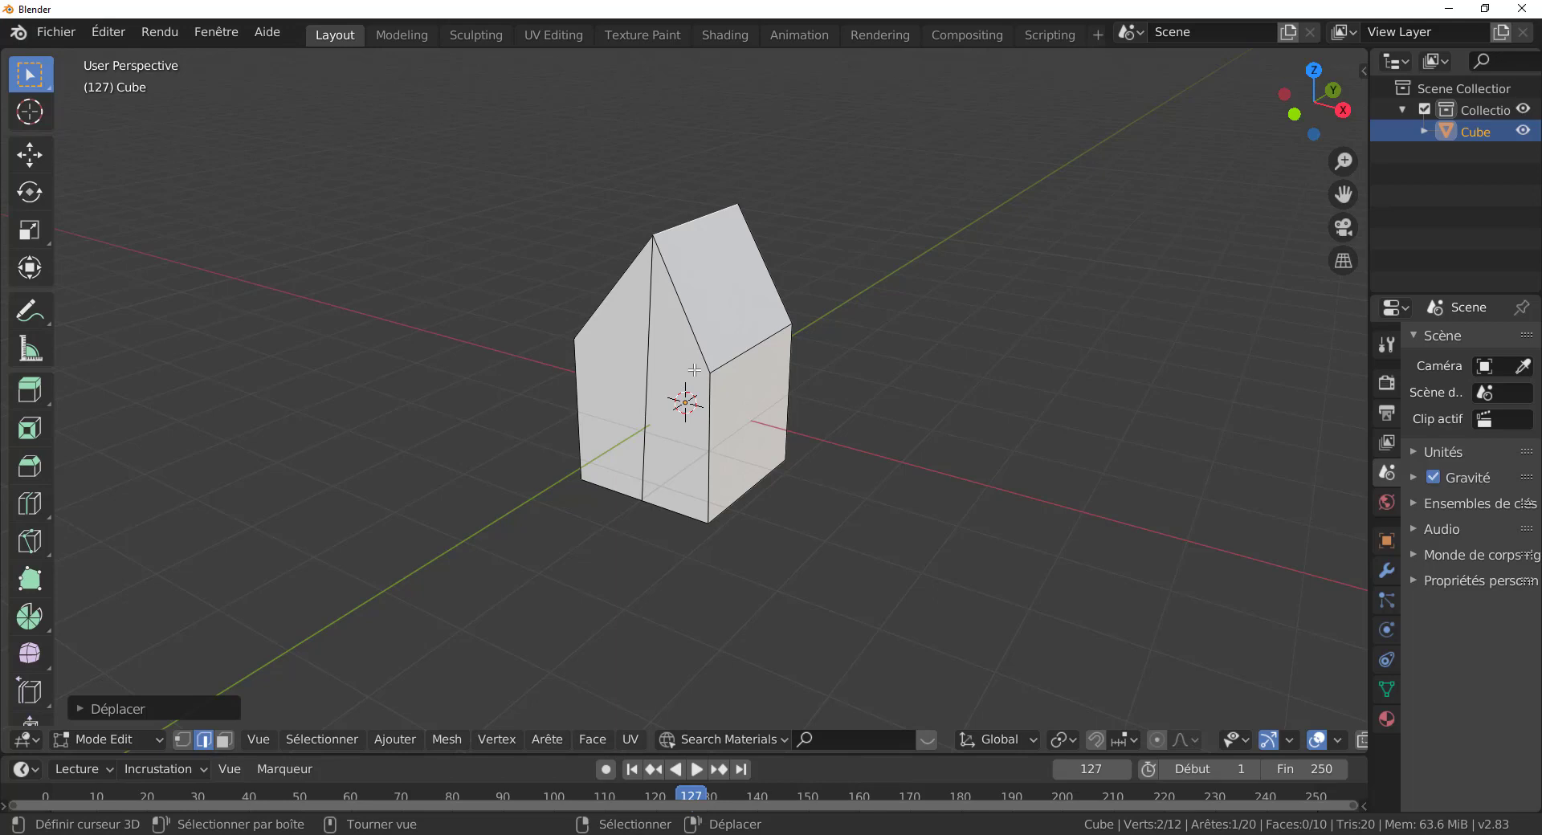
Return to Object Mode and delete the house-shaped cube
key(Tab)
key(x)
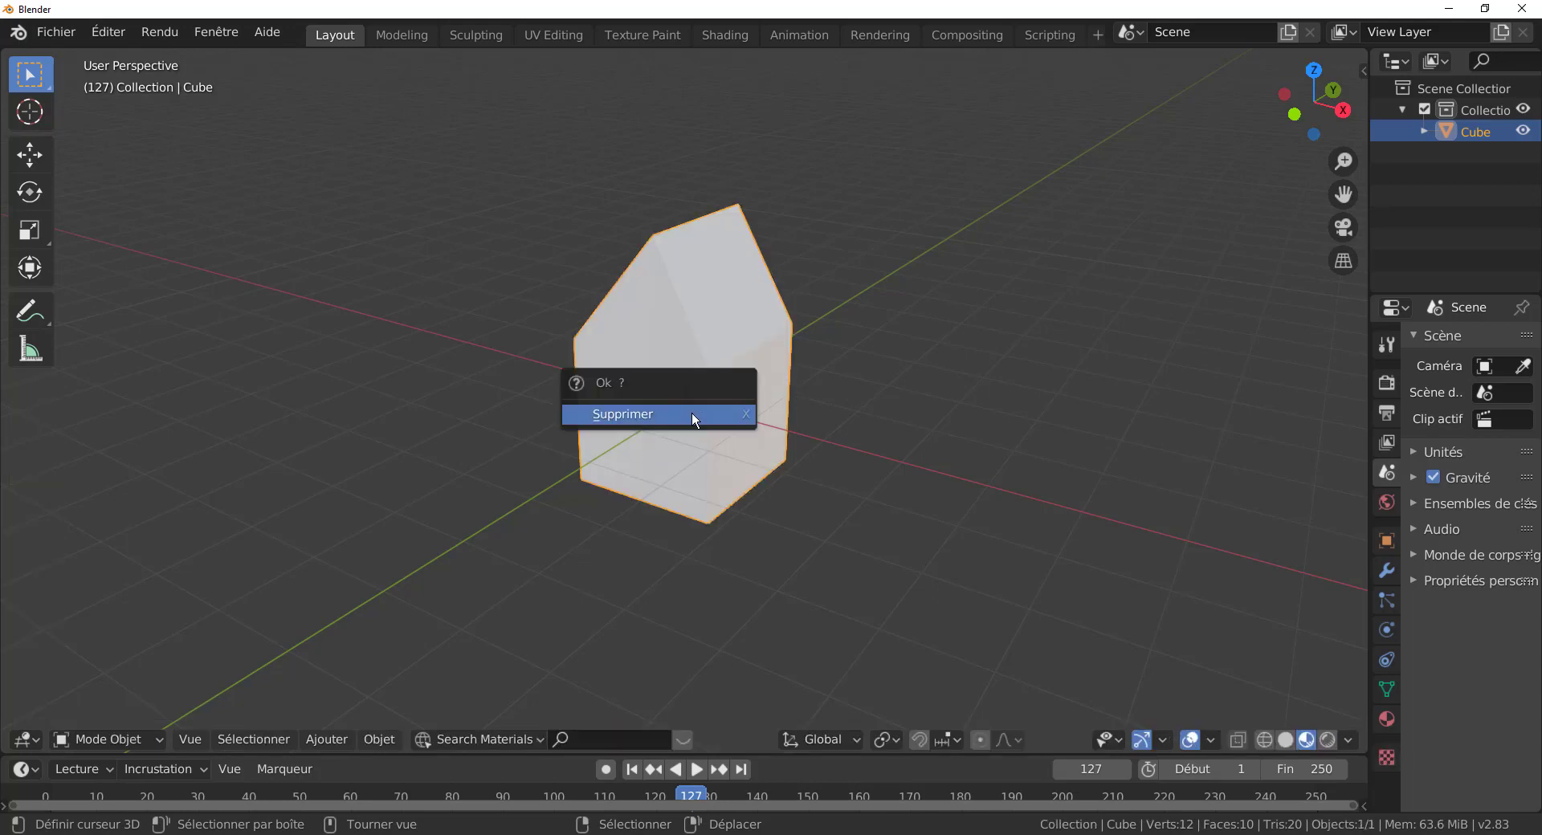
click(692, 415)
middle_drag(692, 487, 595, 615)
Add a mesh circle at the scene's origin
click(378, 739)
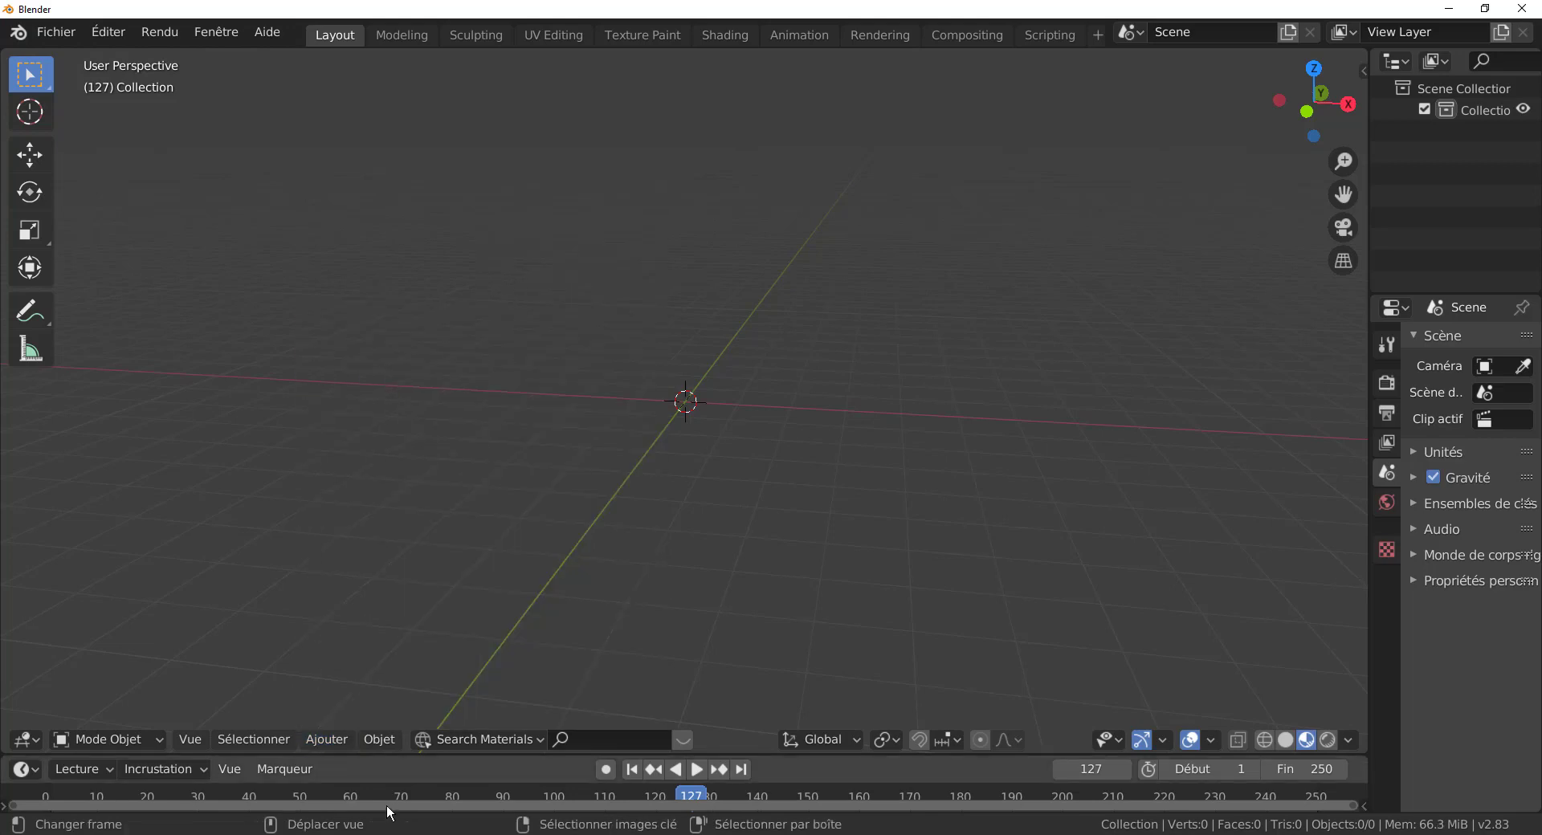
click(320, 735)
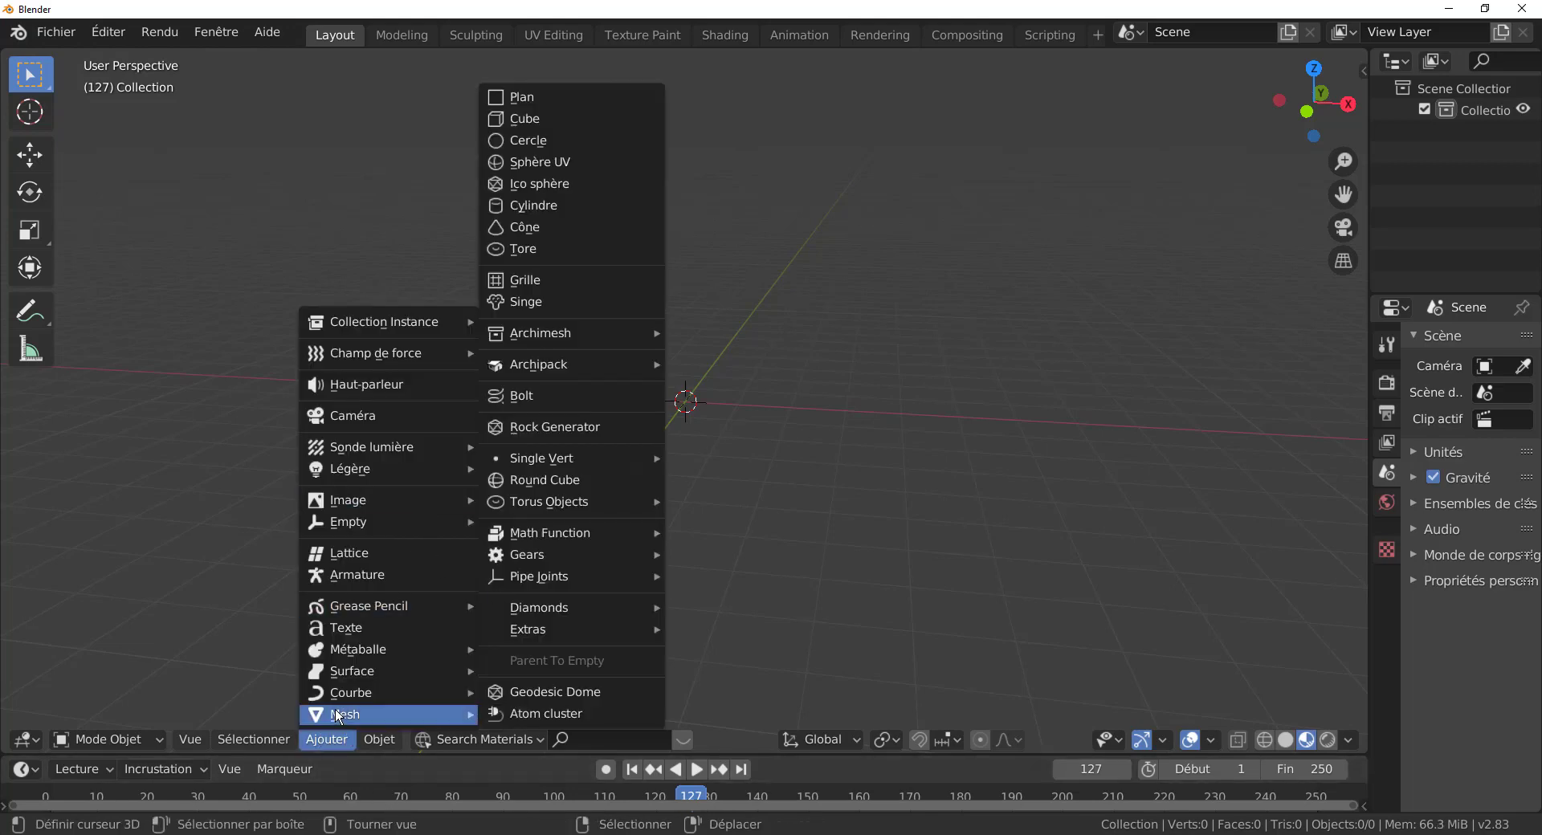
mouse_move(361, 714)
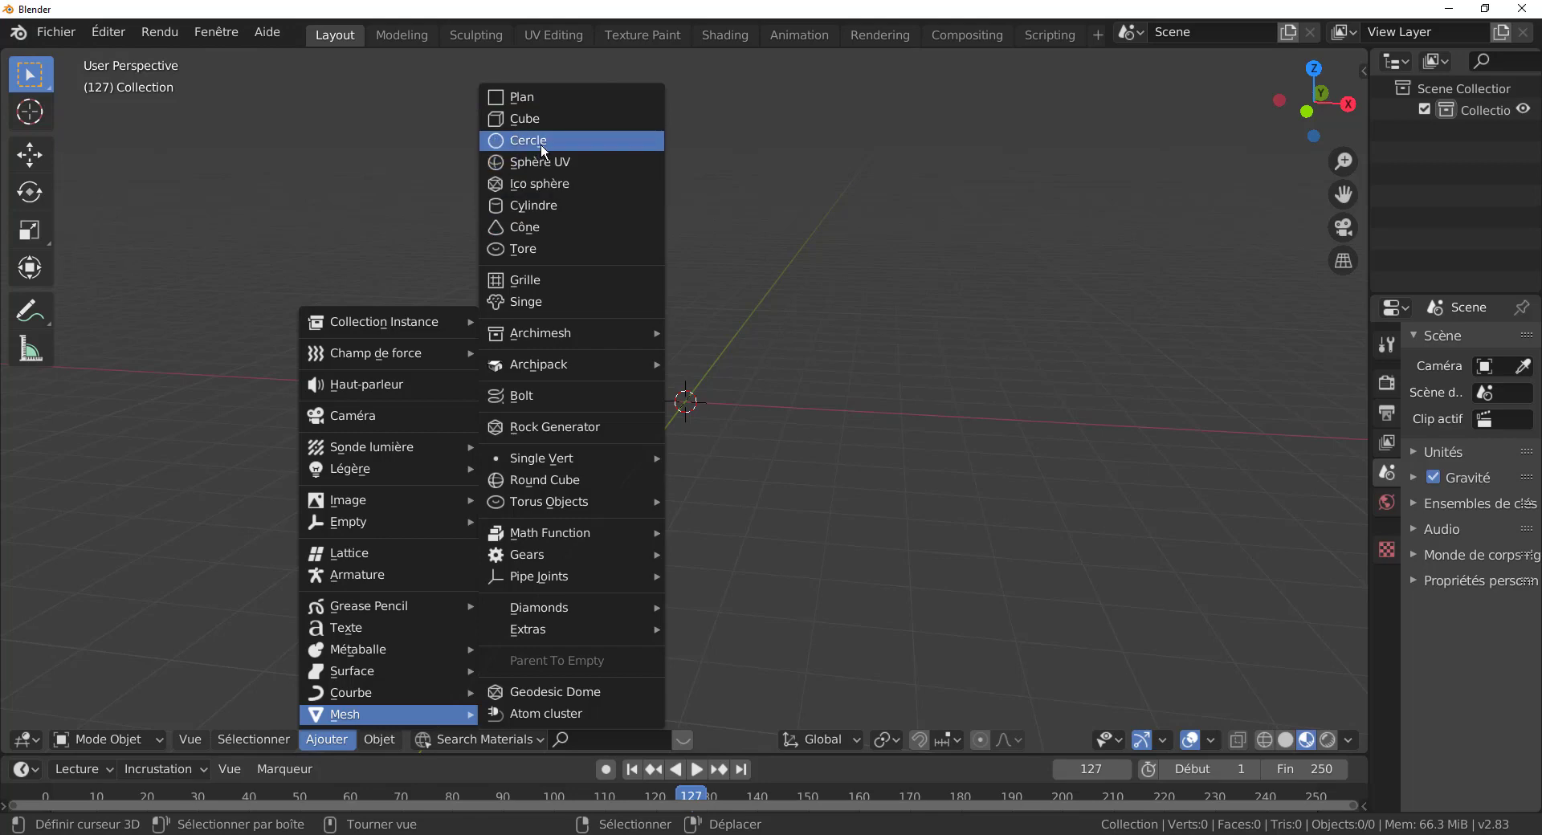
click(541, 144)
middle_drag(904, 489, 722, 413)
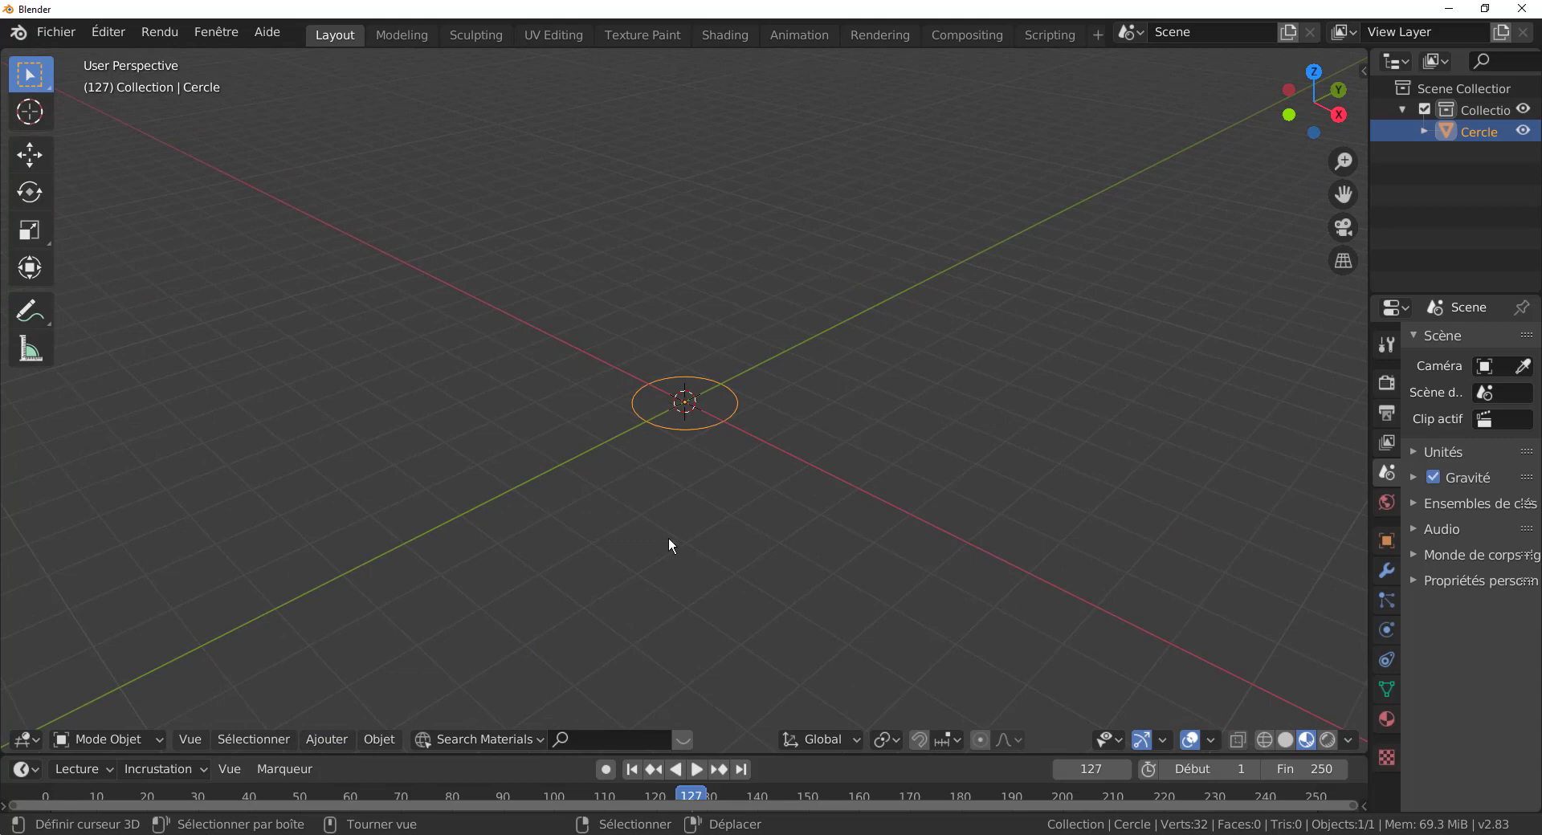
scroll(669, 540, up, 7)
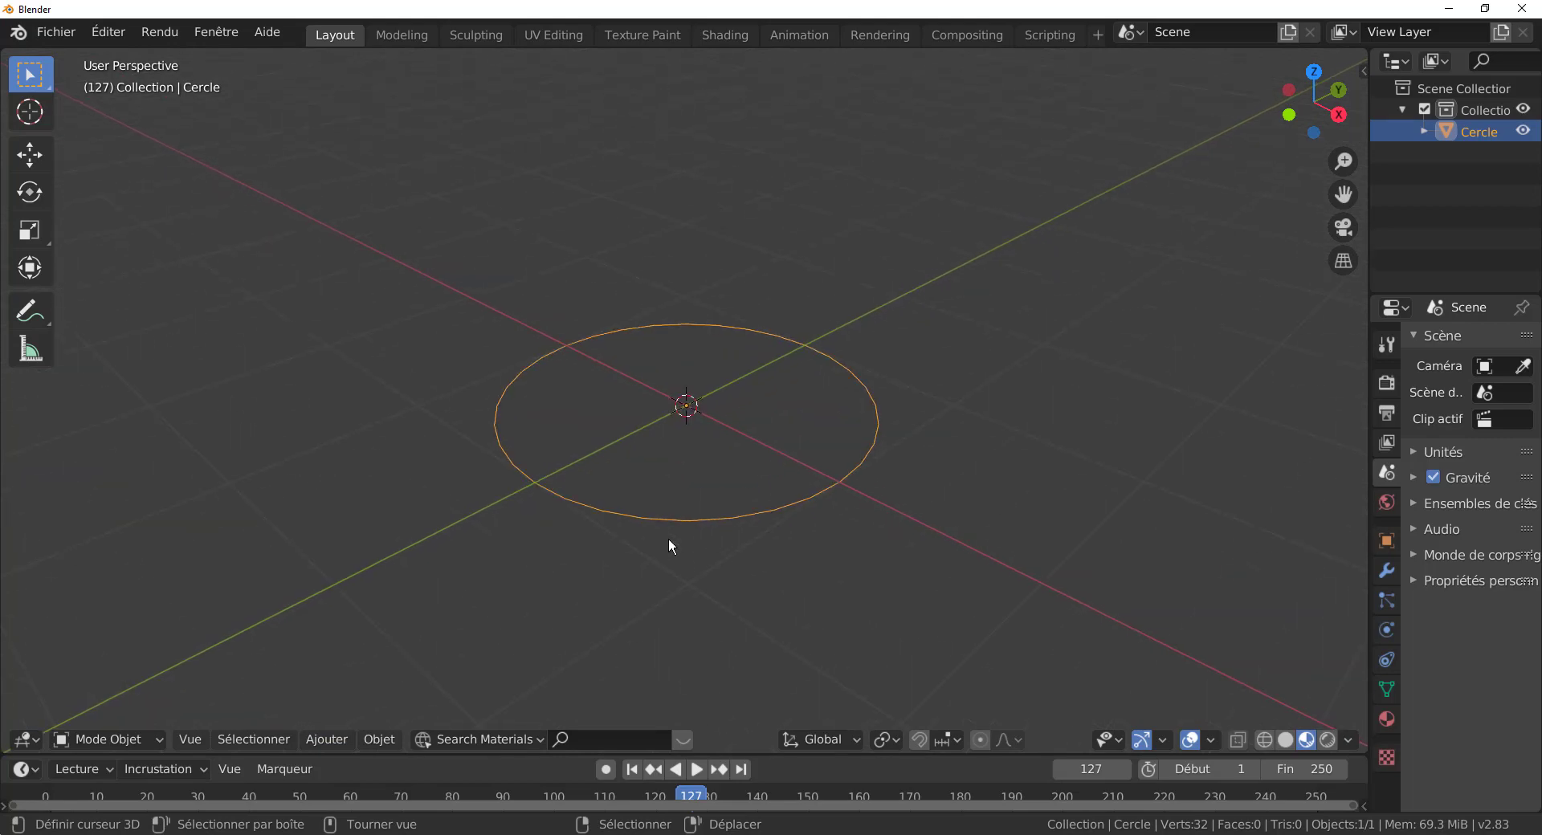
scroll(668, 537, down, 3)
middle_drag(734, 469, 704, 444)
key(g)
key(Escape)
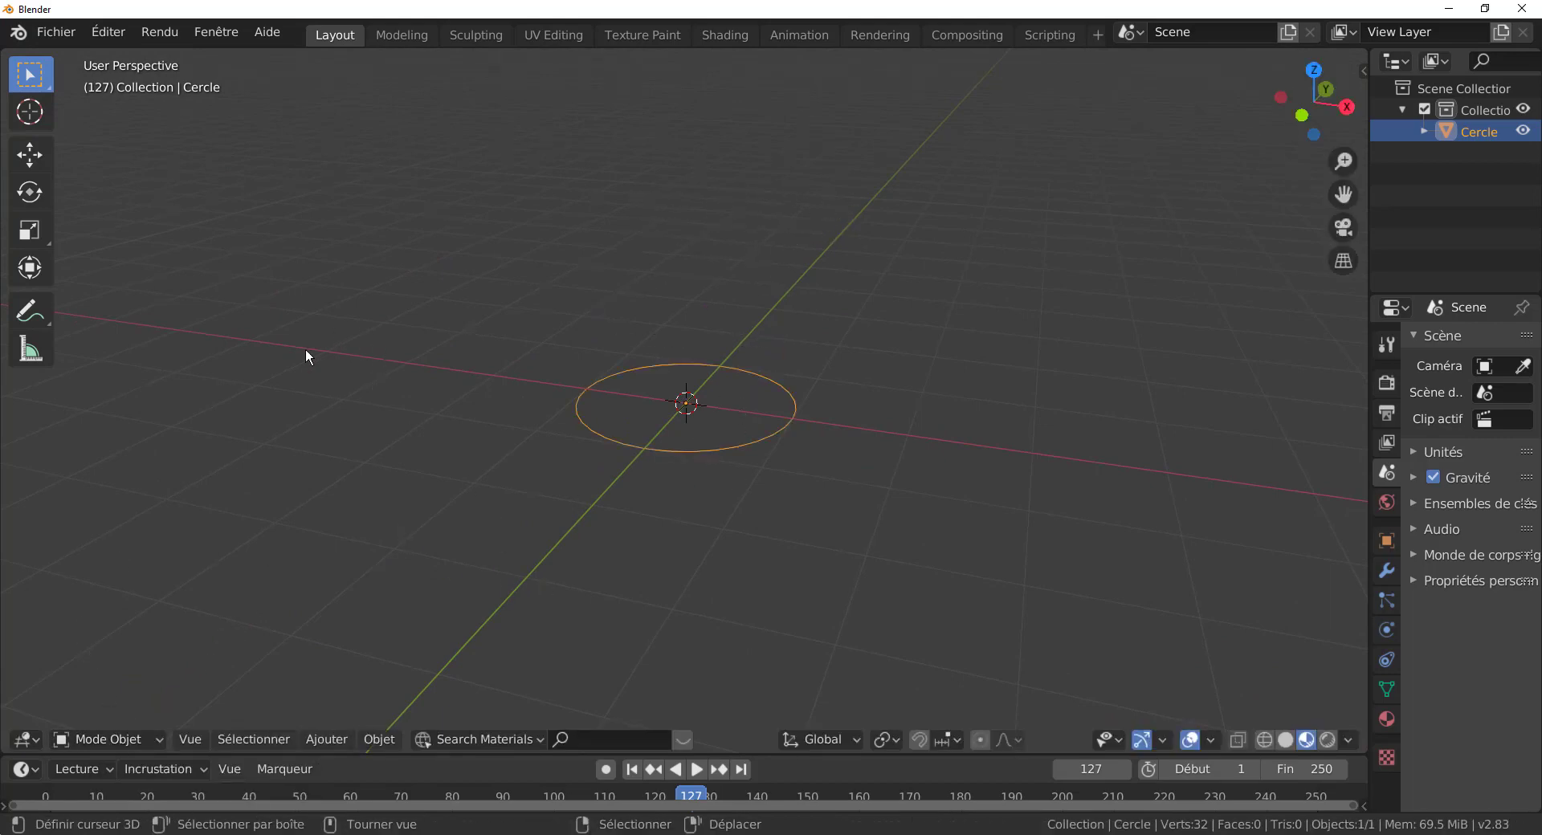
Toggle the circle between Object Mode and Edit Mode, ending in Edit Mode
key(Tab)
key(Tab)
key(Tab)
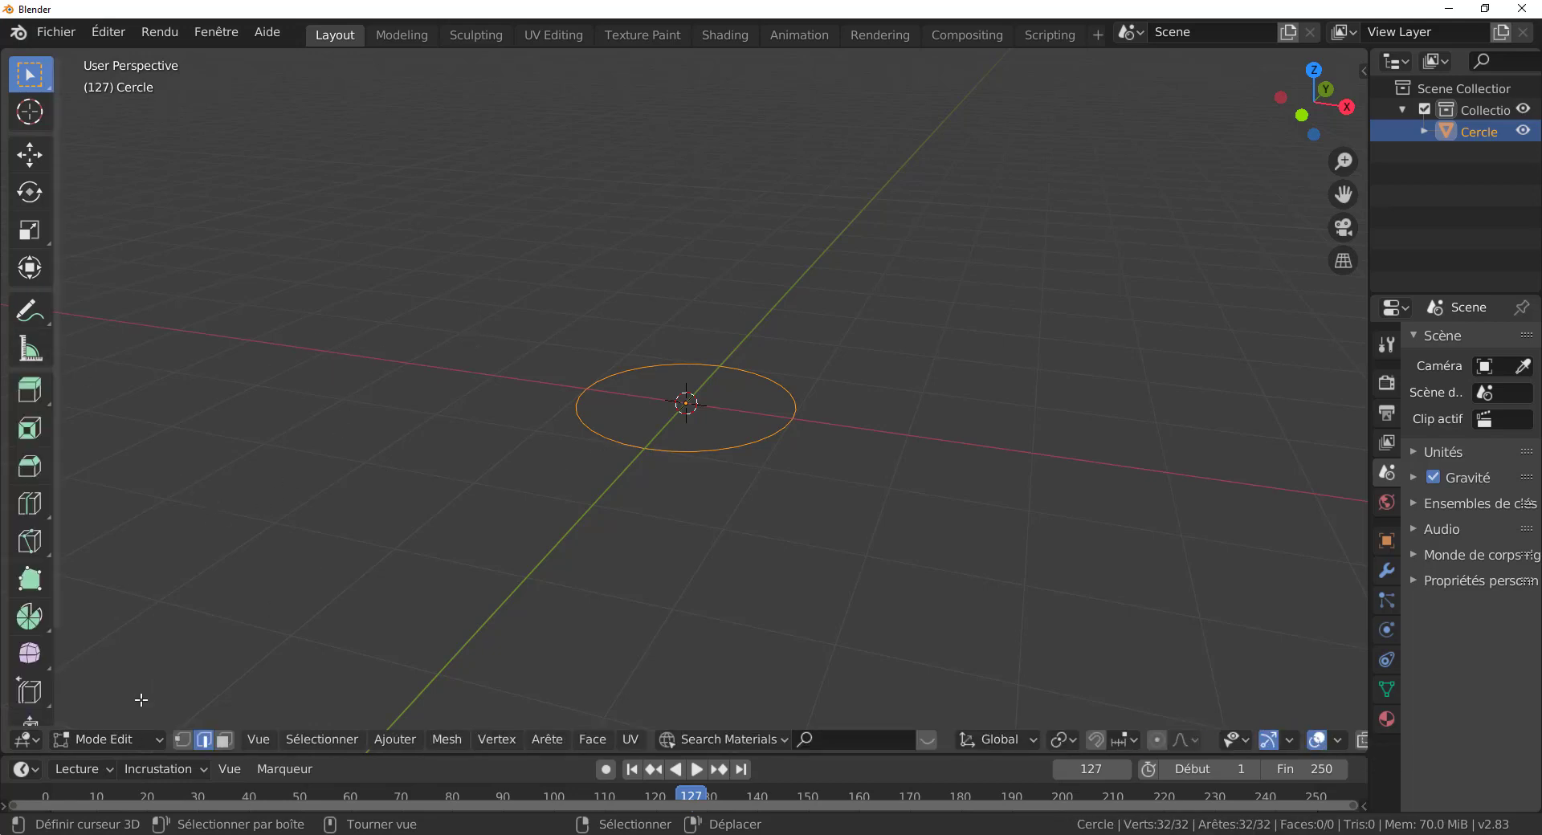
key(Tab)
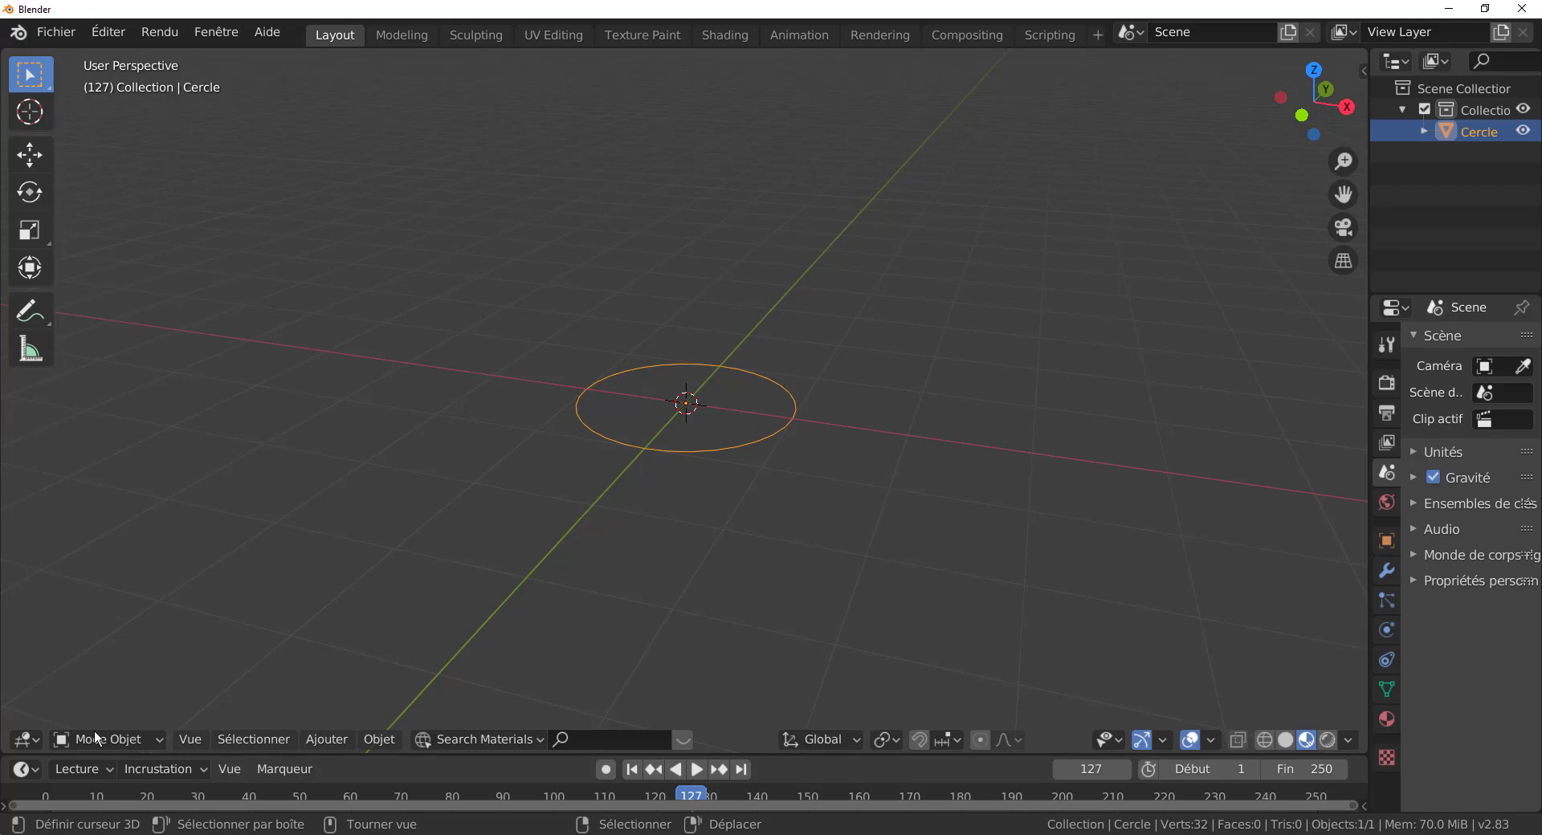
key(Tab)
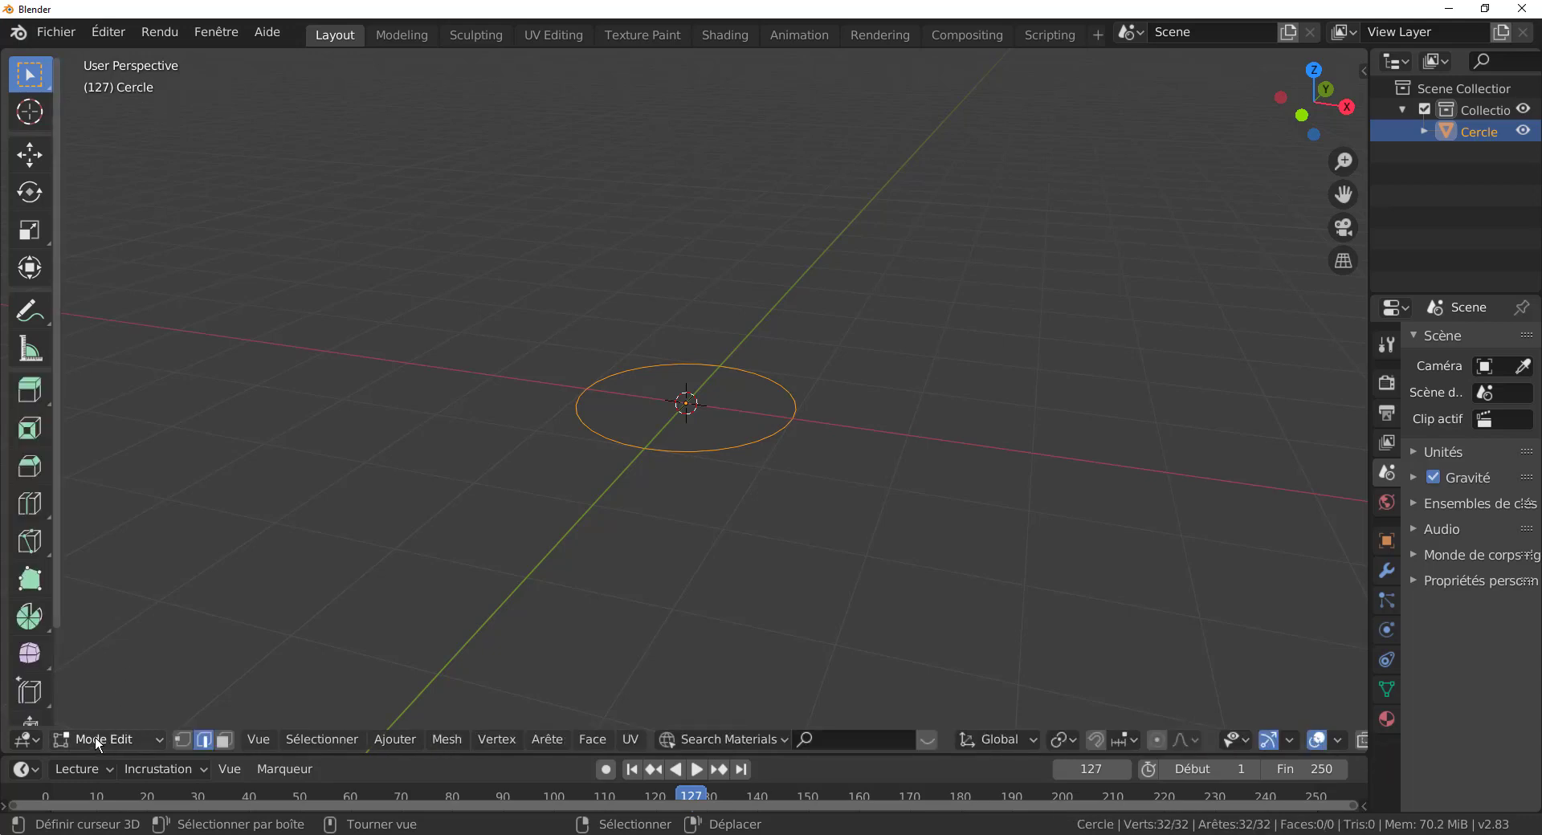
Select a single edge along the front of the circle while in Edit Mode
scroll(702, 485, up, 2)
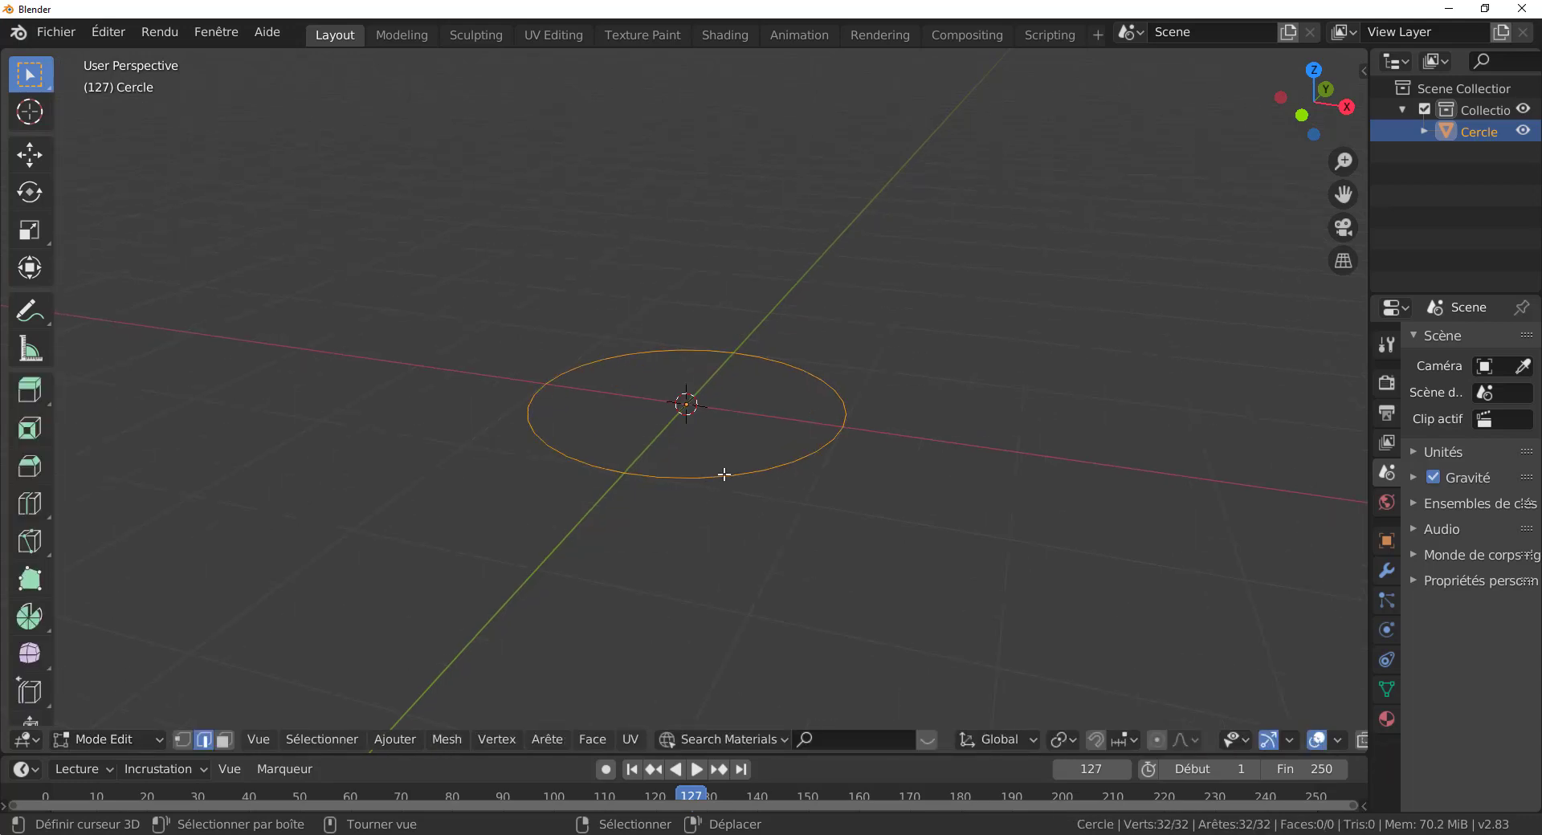
click(727, 477)
key(g)
key(Escape)
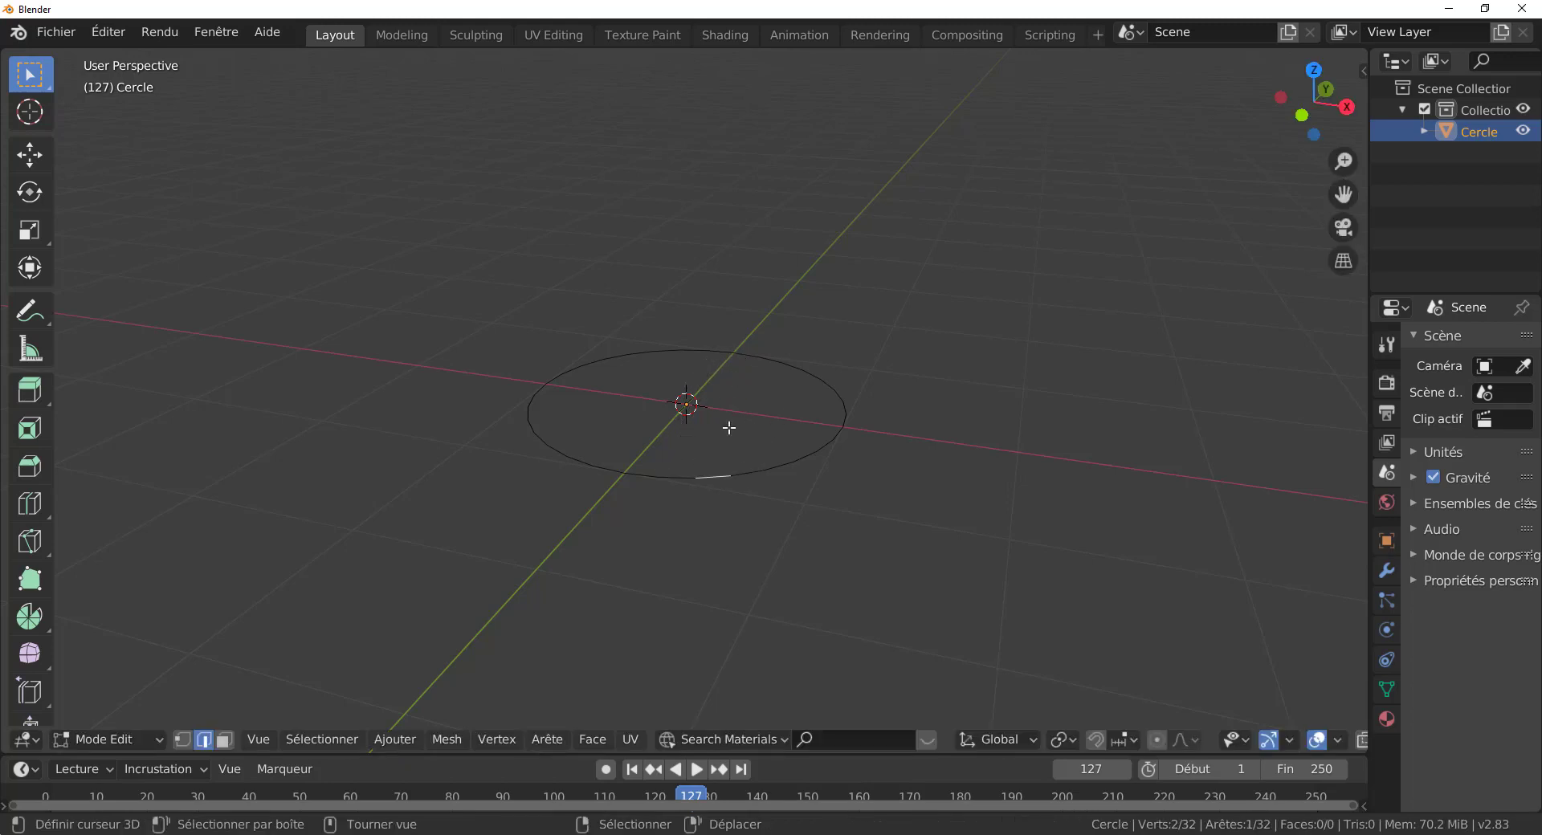
middle_drag(685, 497, 723, 626)
scroll(792, 440, up, 2)
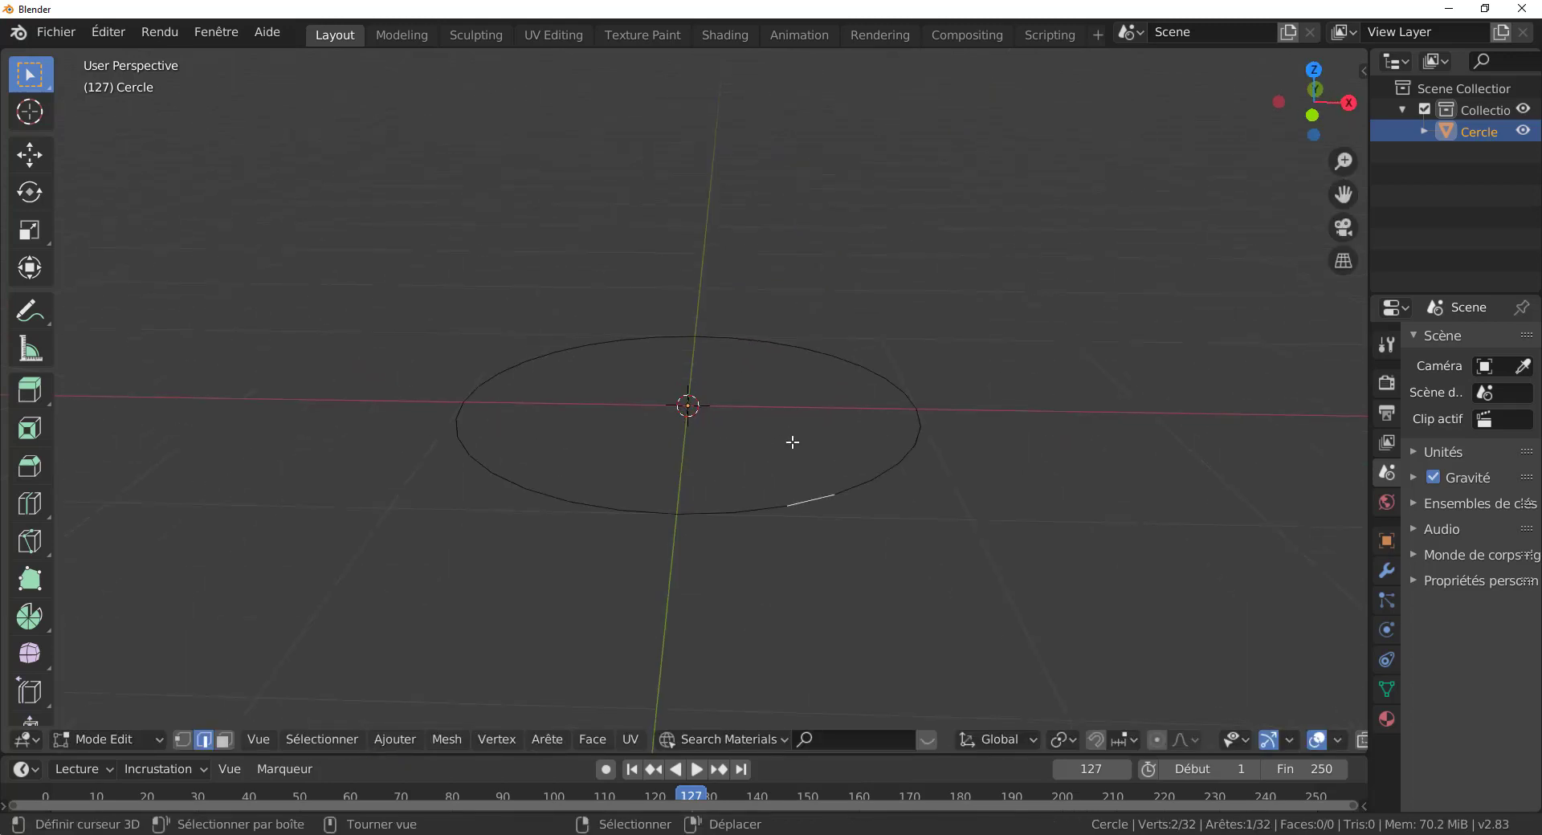
key(Tab)
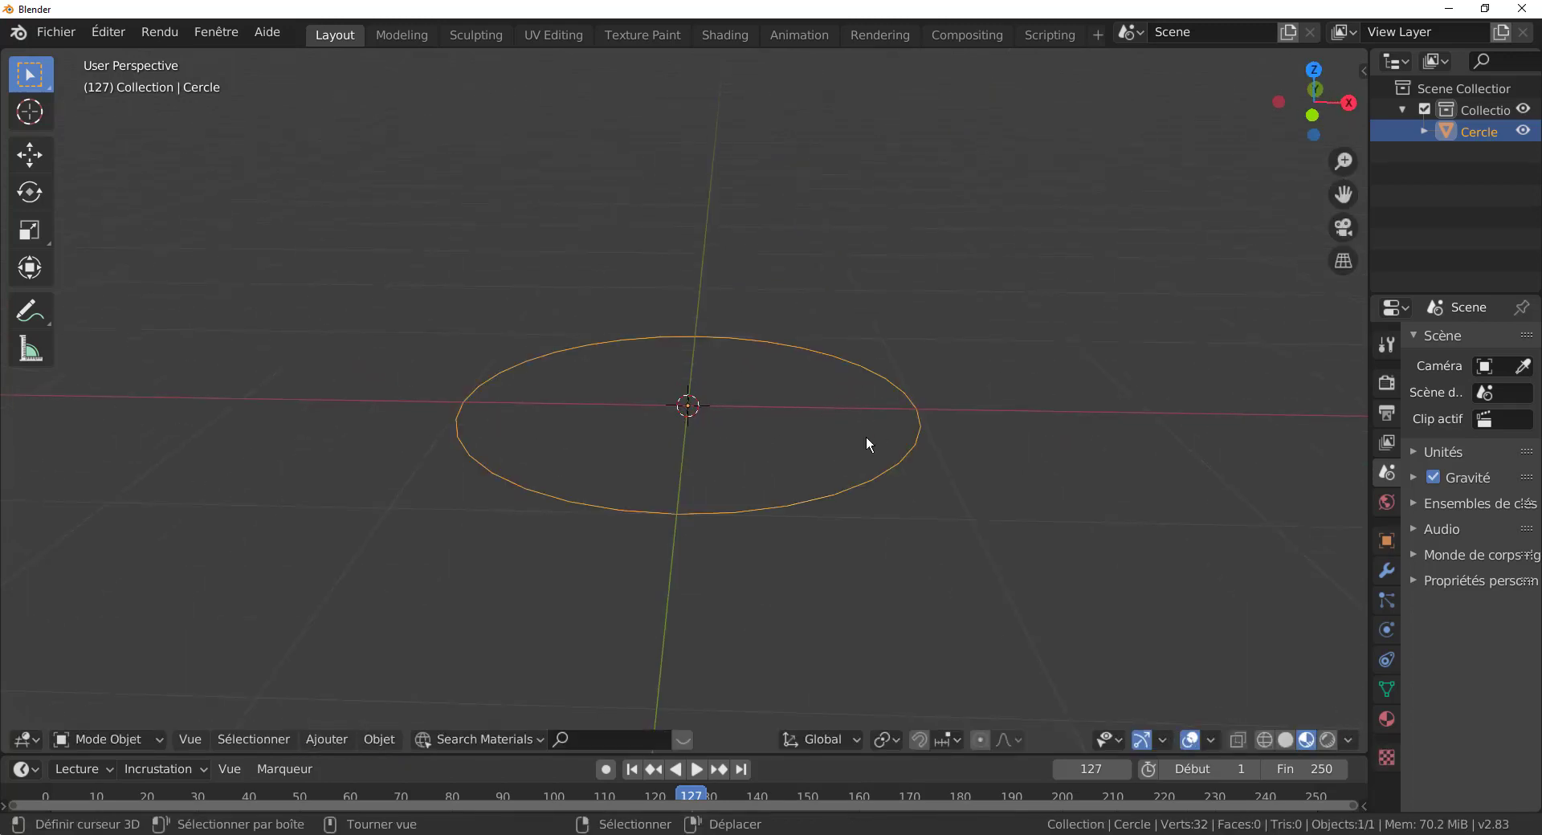
key(Tab)
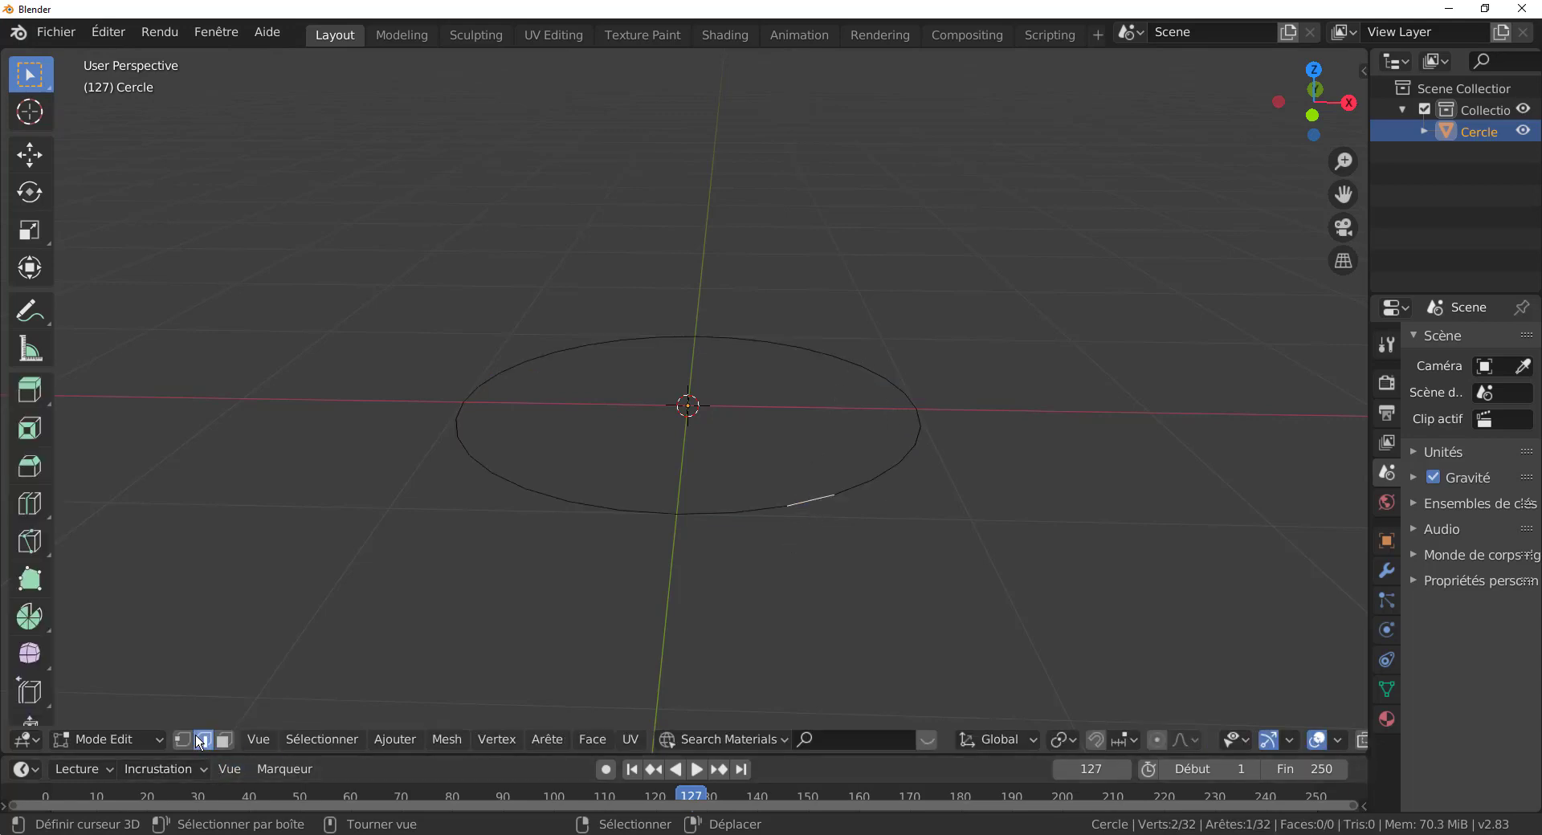
Select single edges one after another around the circle and try moving one of the back edges inward
right_click(761, 518)
right_click(651, 511)
right_click(559, 493)
right_click(517, 476)
right_click(470, 419)
right_click(530, 350)
right_click(553, 340)
key(g)
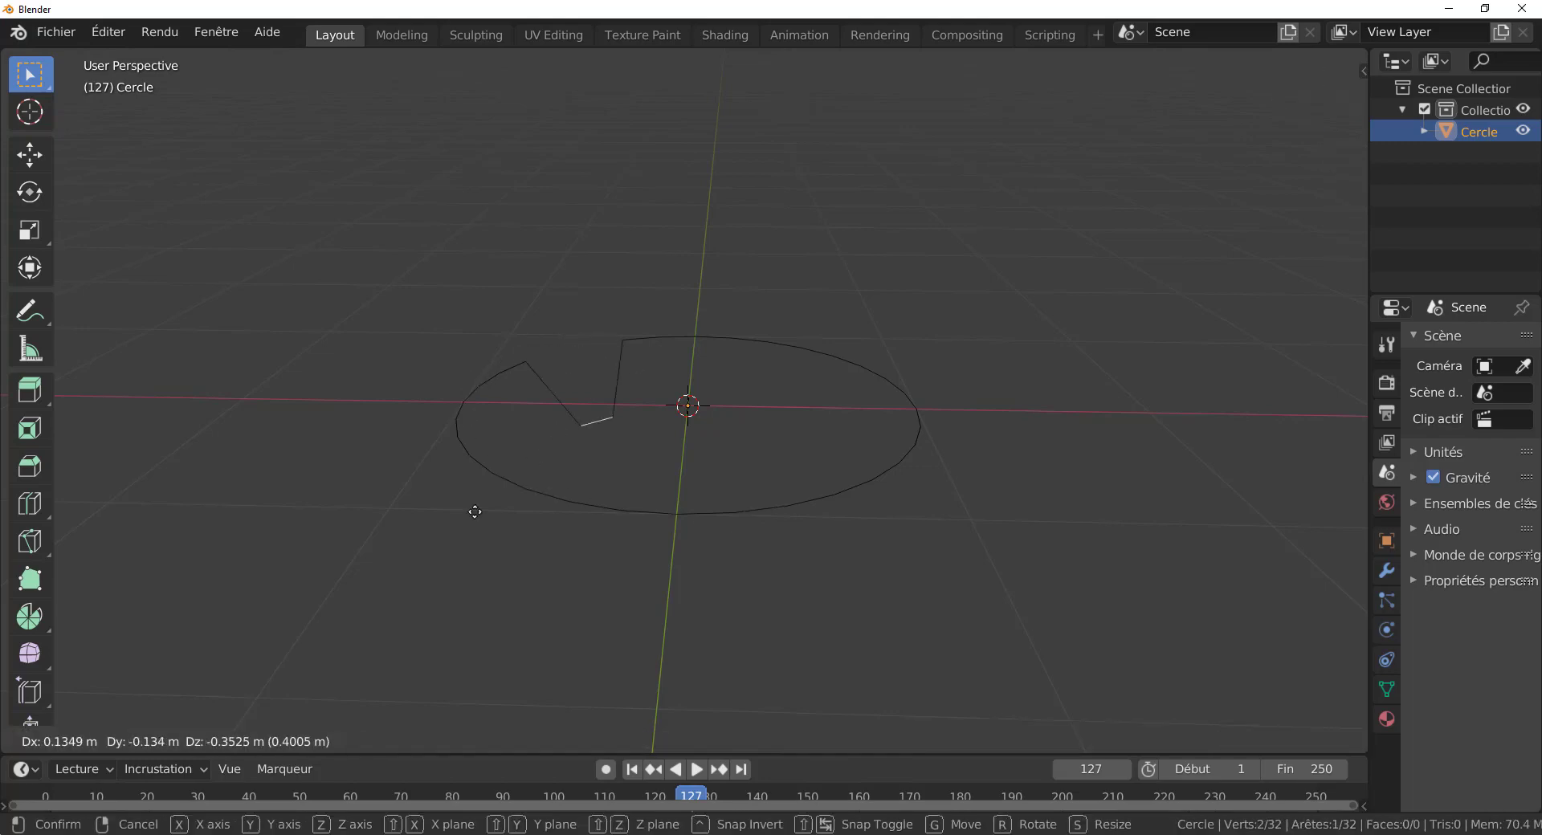
right_click(542, 301)
Switch to vertex selection and try moving a single vertex at the back of the circle
middle_drag(551, 447, 639, 452)
shift+middle_drag(500, 555, 524, 496)
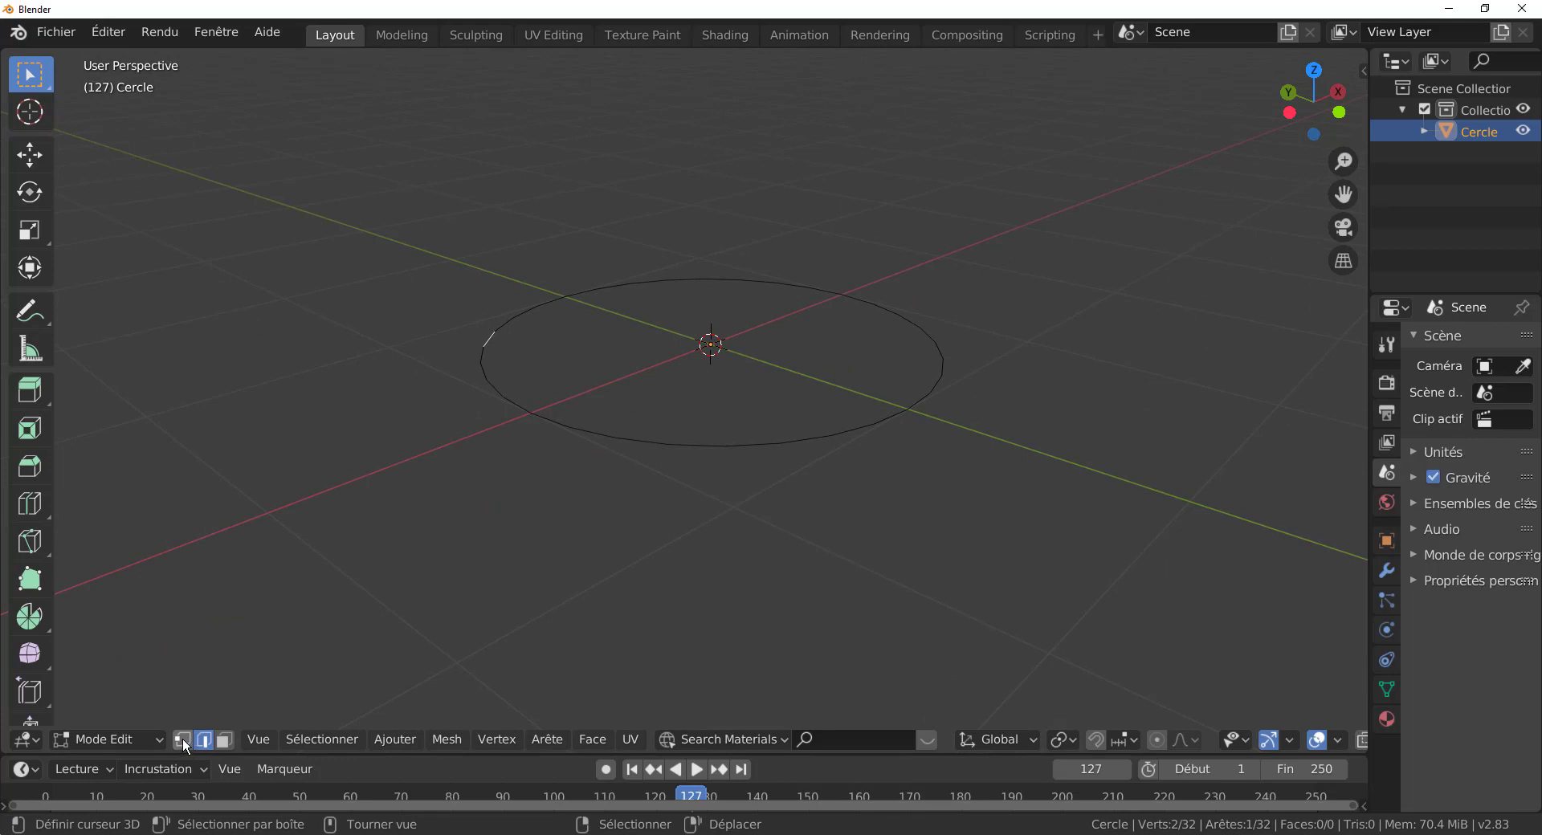
click(181, 738)
middle_drag(568, 565, 566, 564)
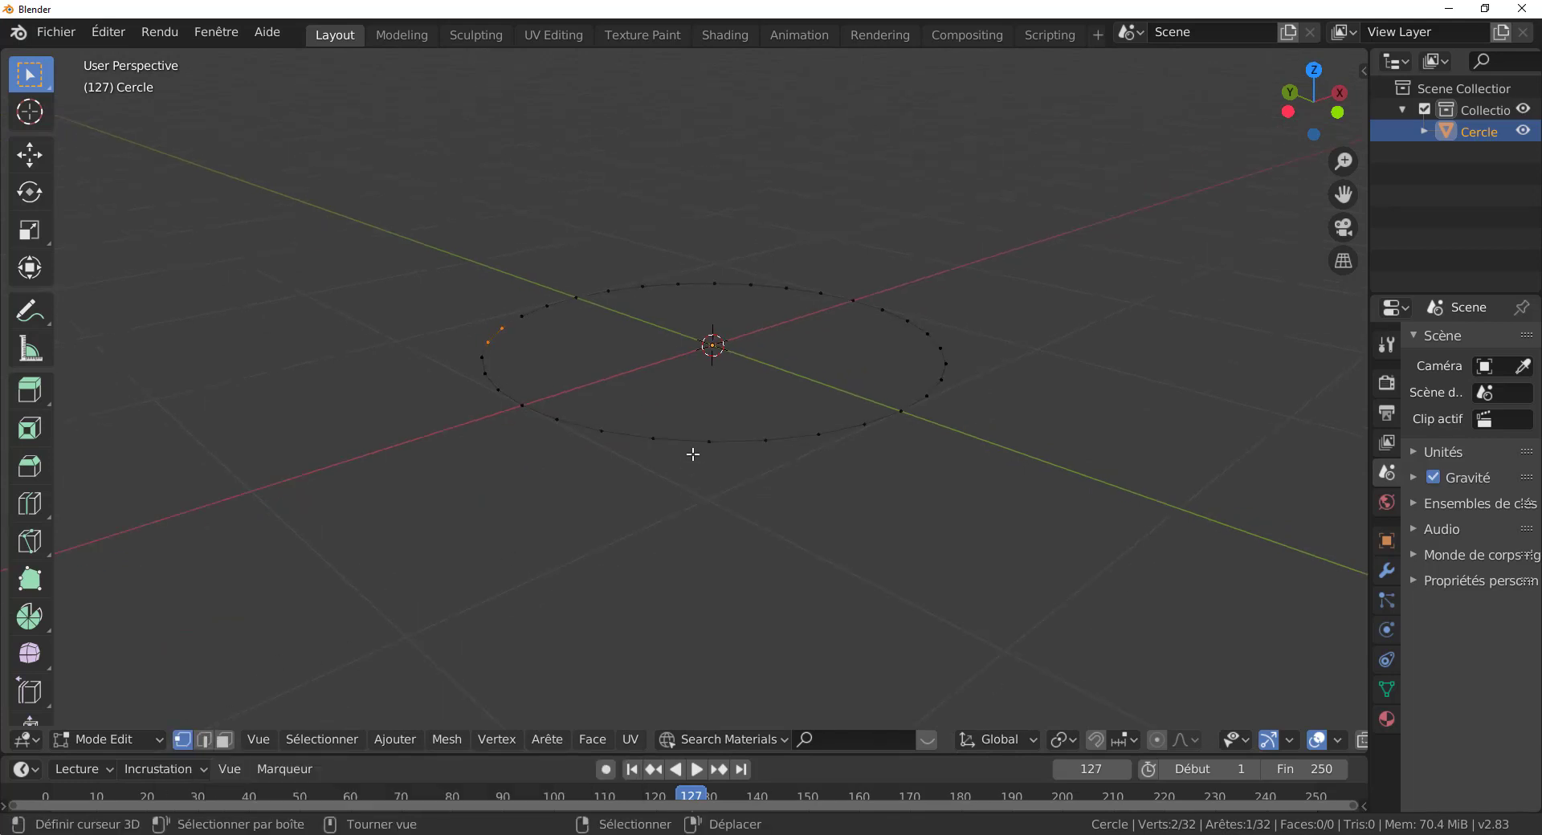
drag(708, 440, 689, 548)
right_click(756, 361)
right_drag(817, 282, 805, 300)
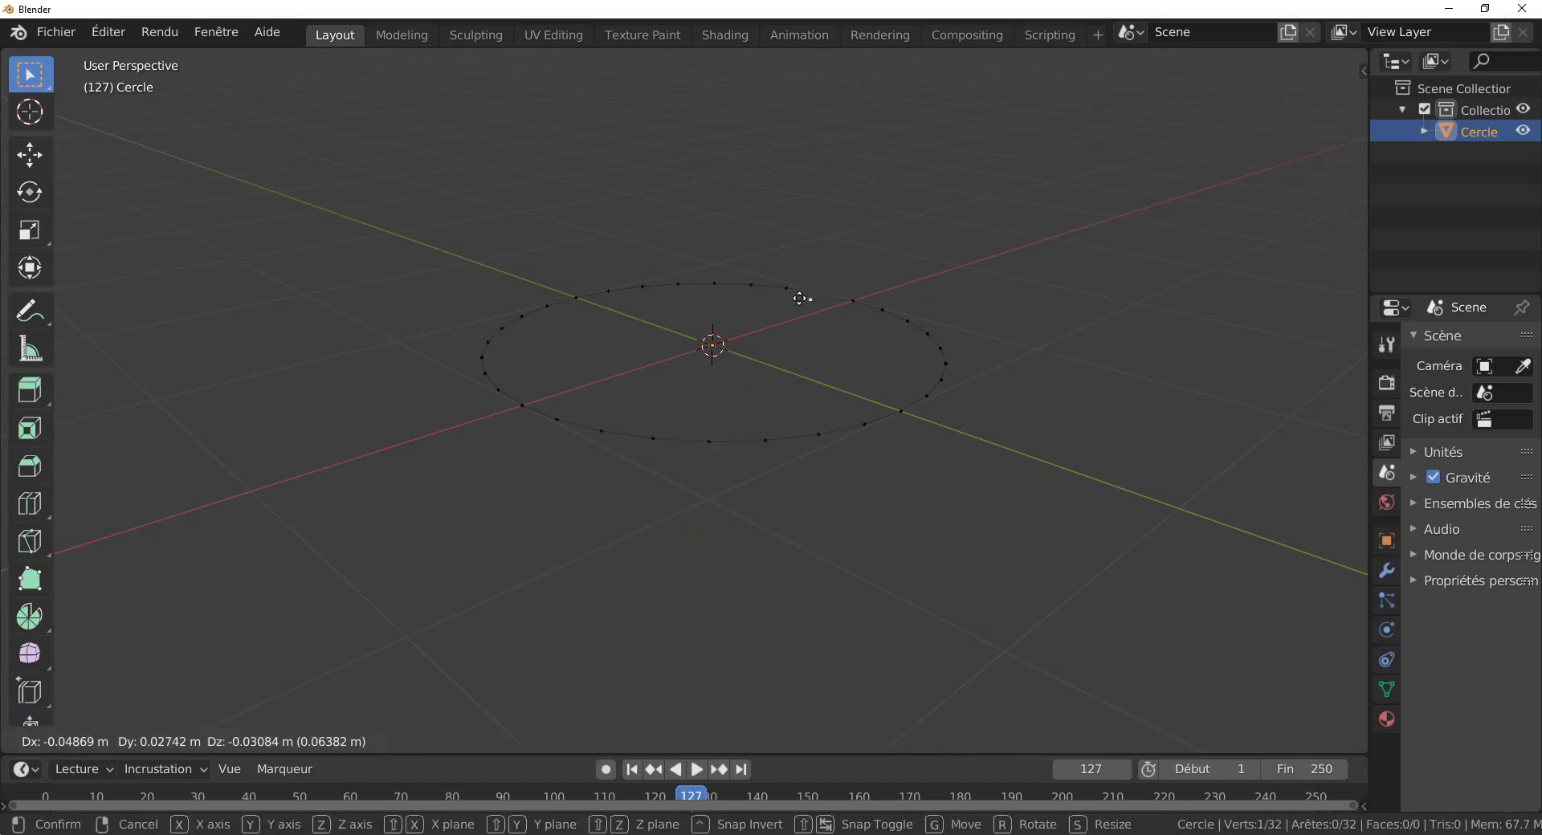
right_click(800, 299)
Select a vertex on the far side of the circle and try to pull it outward by about 0.66 m
middle_drag(813, 346, 717, 396)
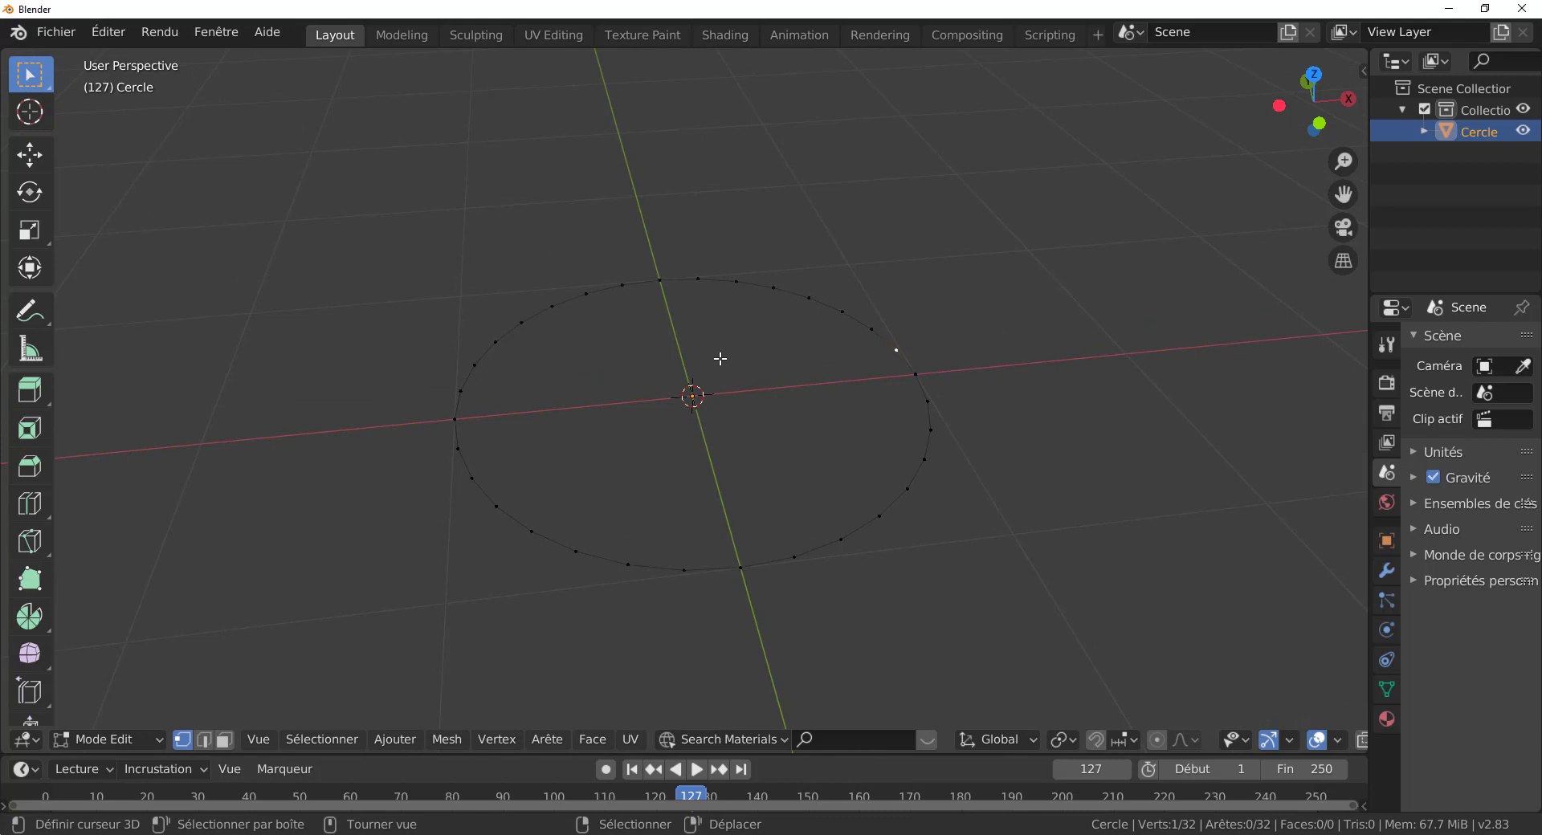
middle_drag(726, 365, 754, 348)
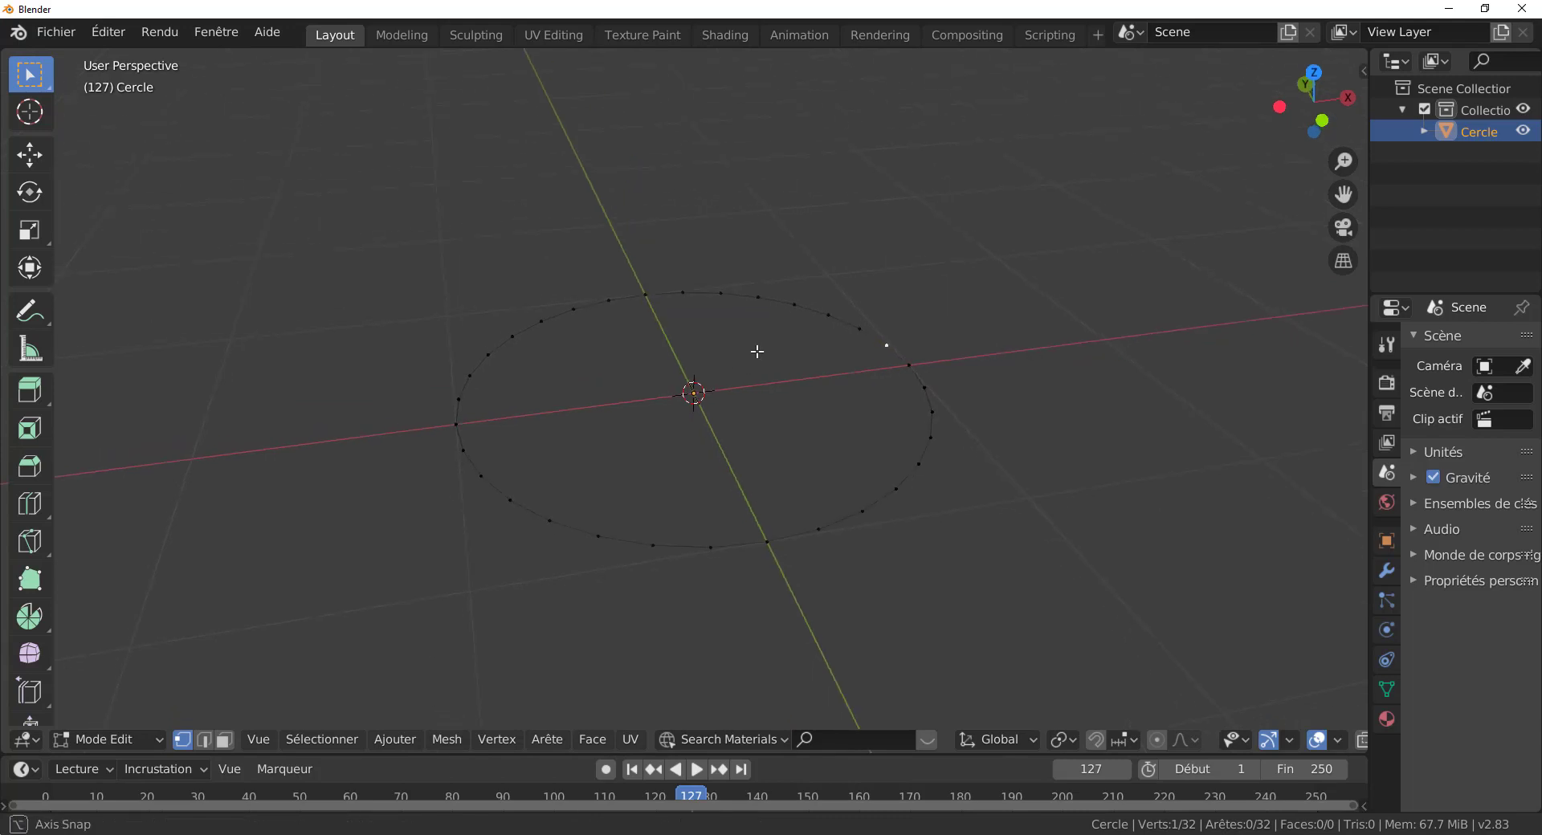
right_click(724, 297)
key(g)
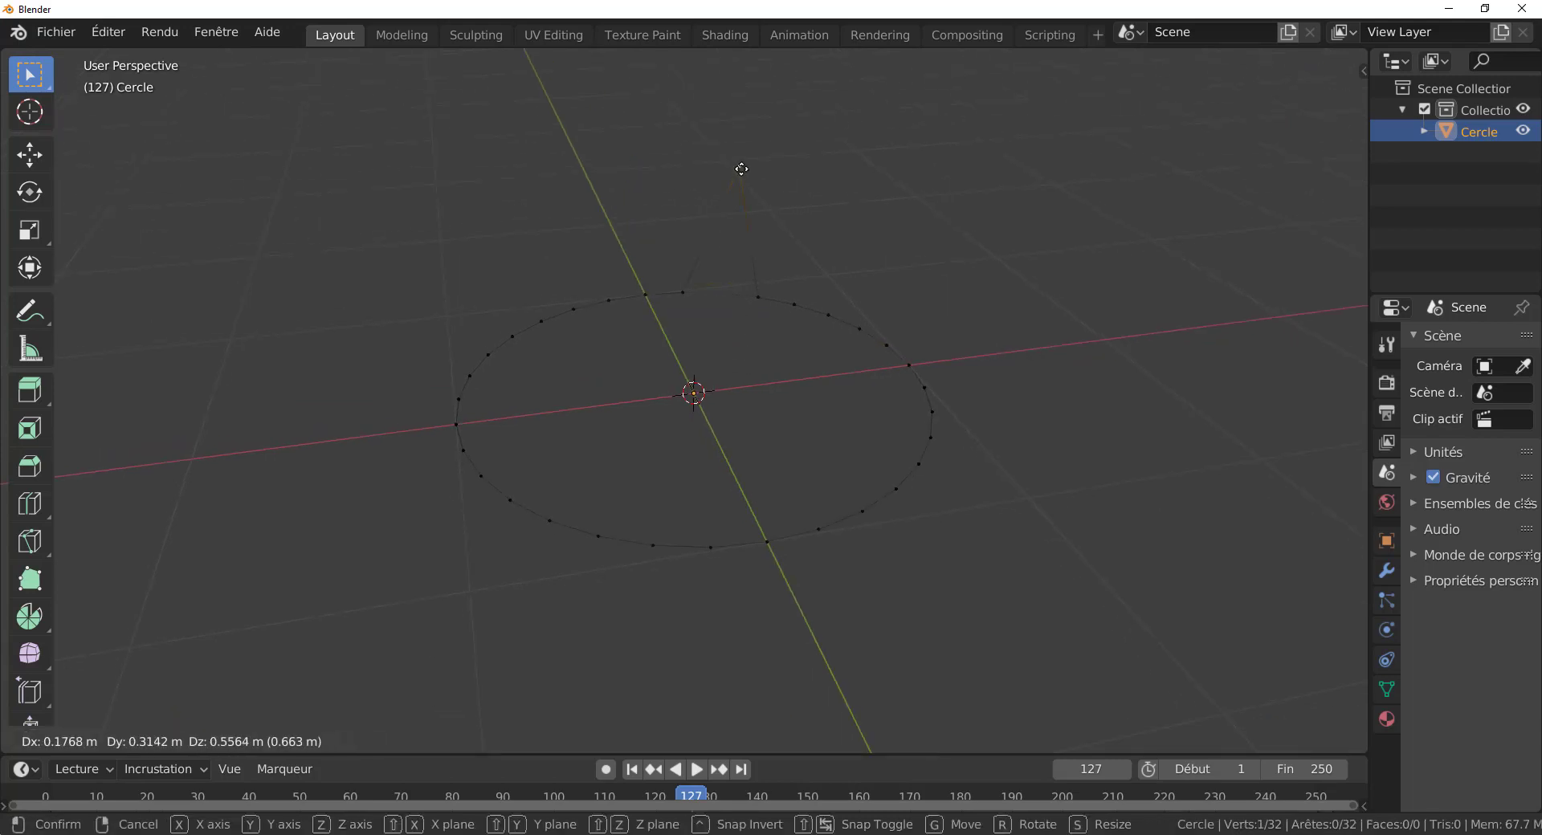
right_click(741, 170)
Try moving several other individual vertices of the circle, at the back and at the front
scroll(727, 340, up, 2)
scroll(727, 340, down, 1)
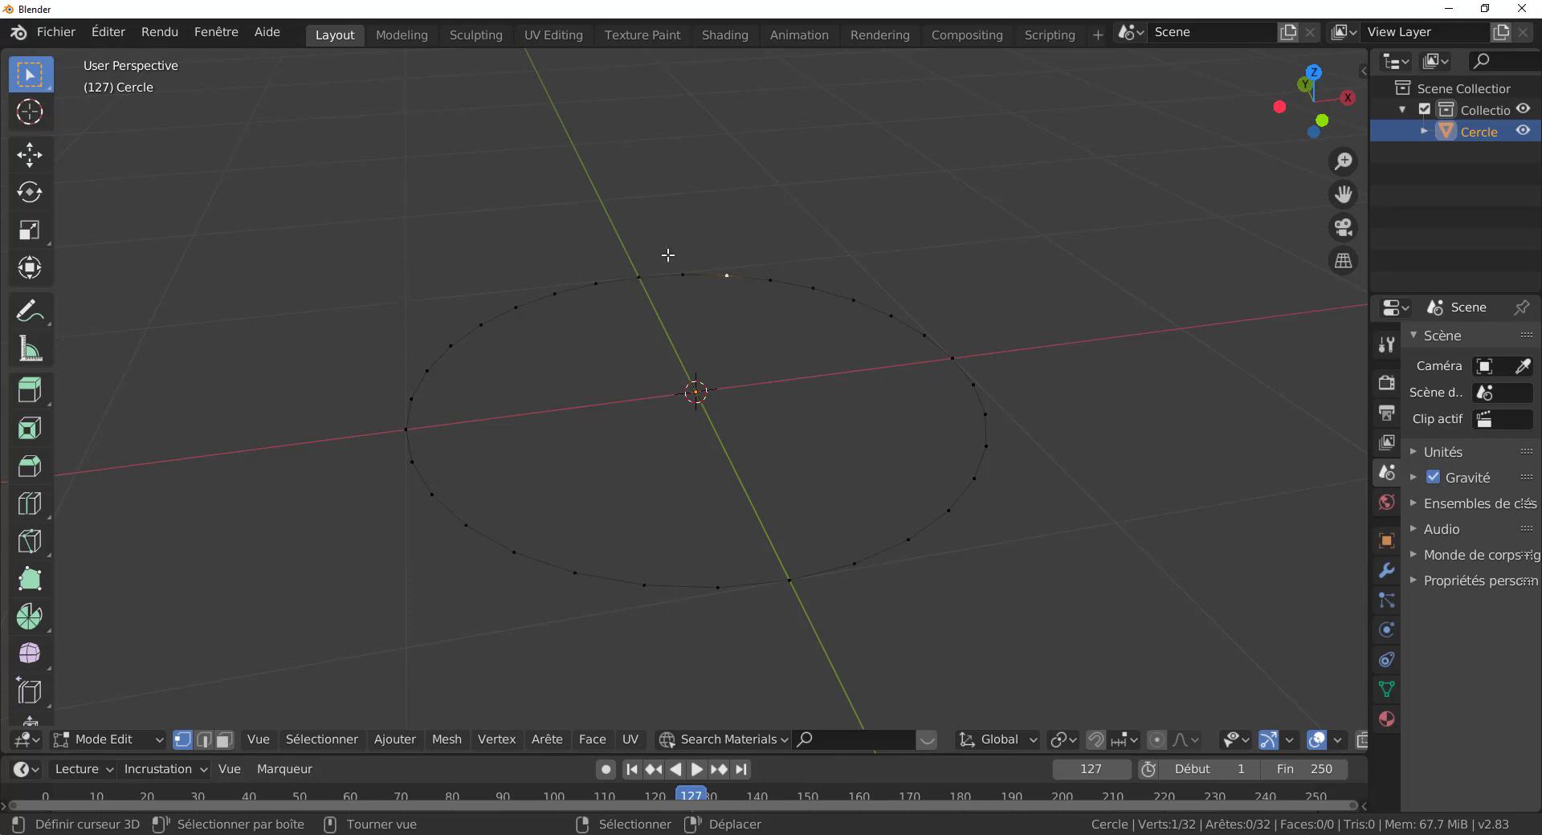
right_drag(640, 272, 616, 151)
right_click(617, 151)
right_drag(513, 293, 485, 235)
scroll(440, 337, down, 3)
scroll(448, 320, up, 5)
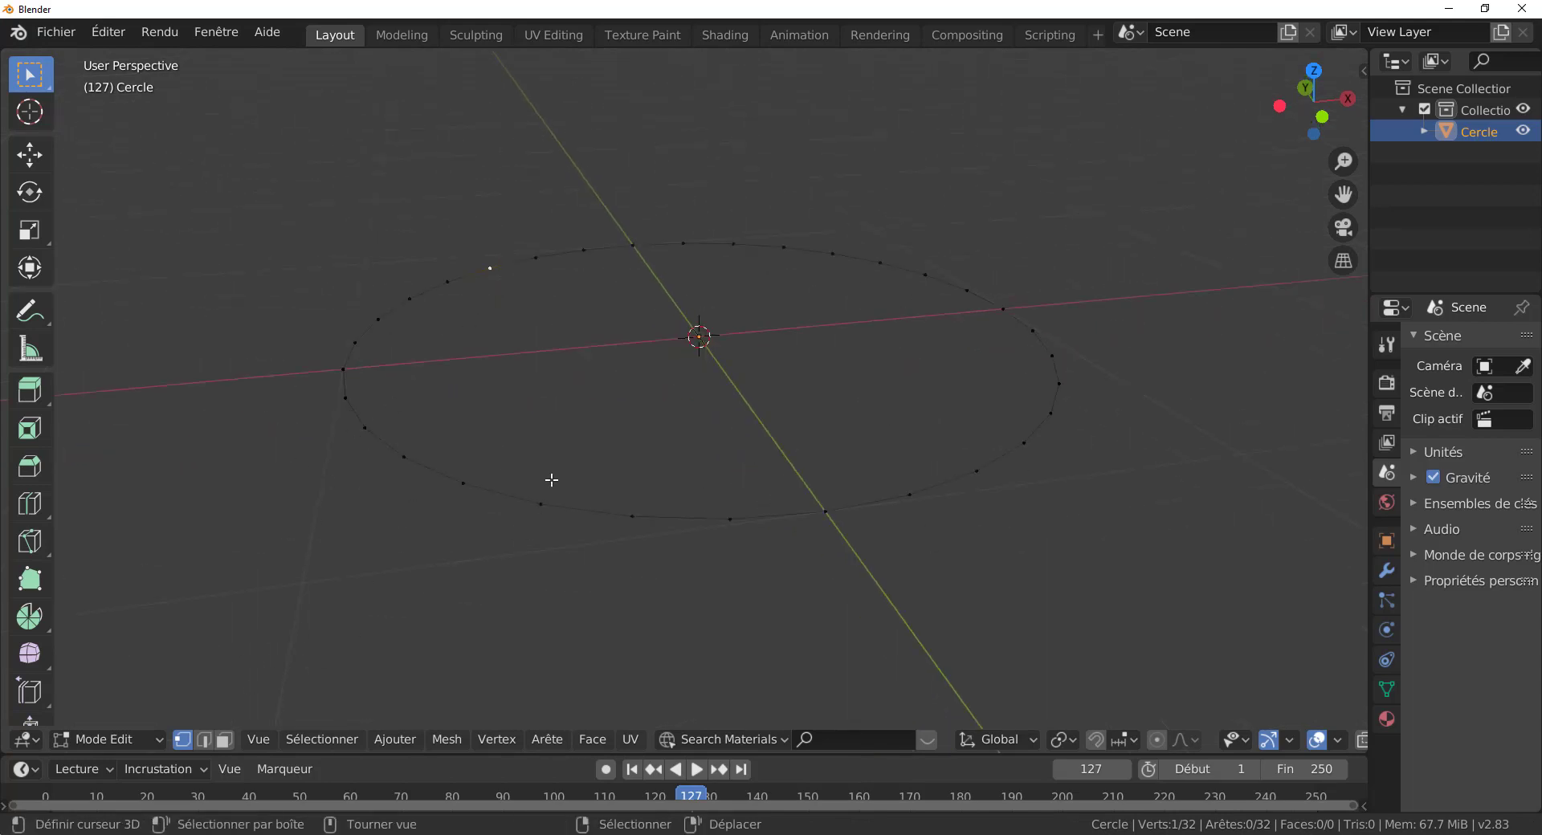
click(542, 502)
key(g)
key(Escape)
Switch to edge selection and try moving individual edges at the front and back of the circle
click(204, 740)
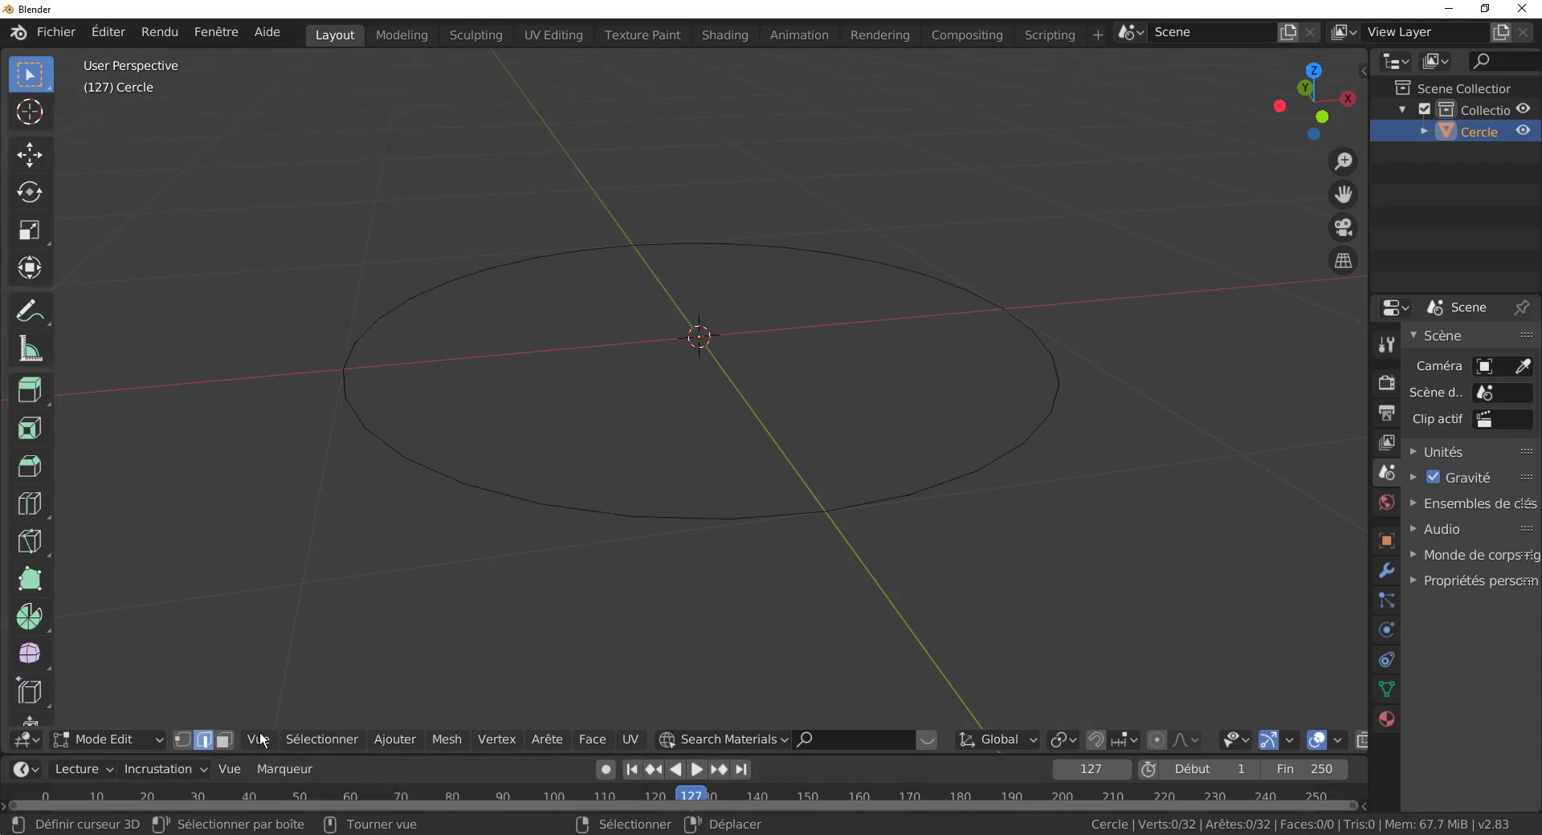
click(660, 519)
key(g)
right_click(708, 271)
key(a)
right_drag(840, 504, 855, 383)
right_click(906, 234)
right_click(855, 383)
right_drag(780, 230, 773, 345)
right_click(763, 343)
Select two adjacent vertices at the front of the circle in vertex selection, and switch to edge selection for their shared edge
key(a)
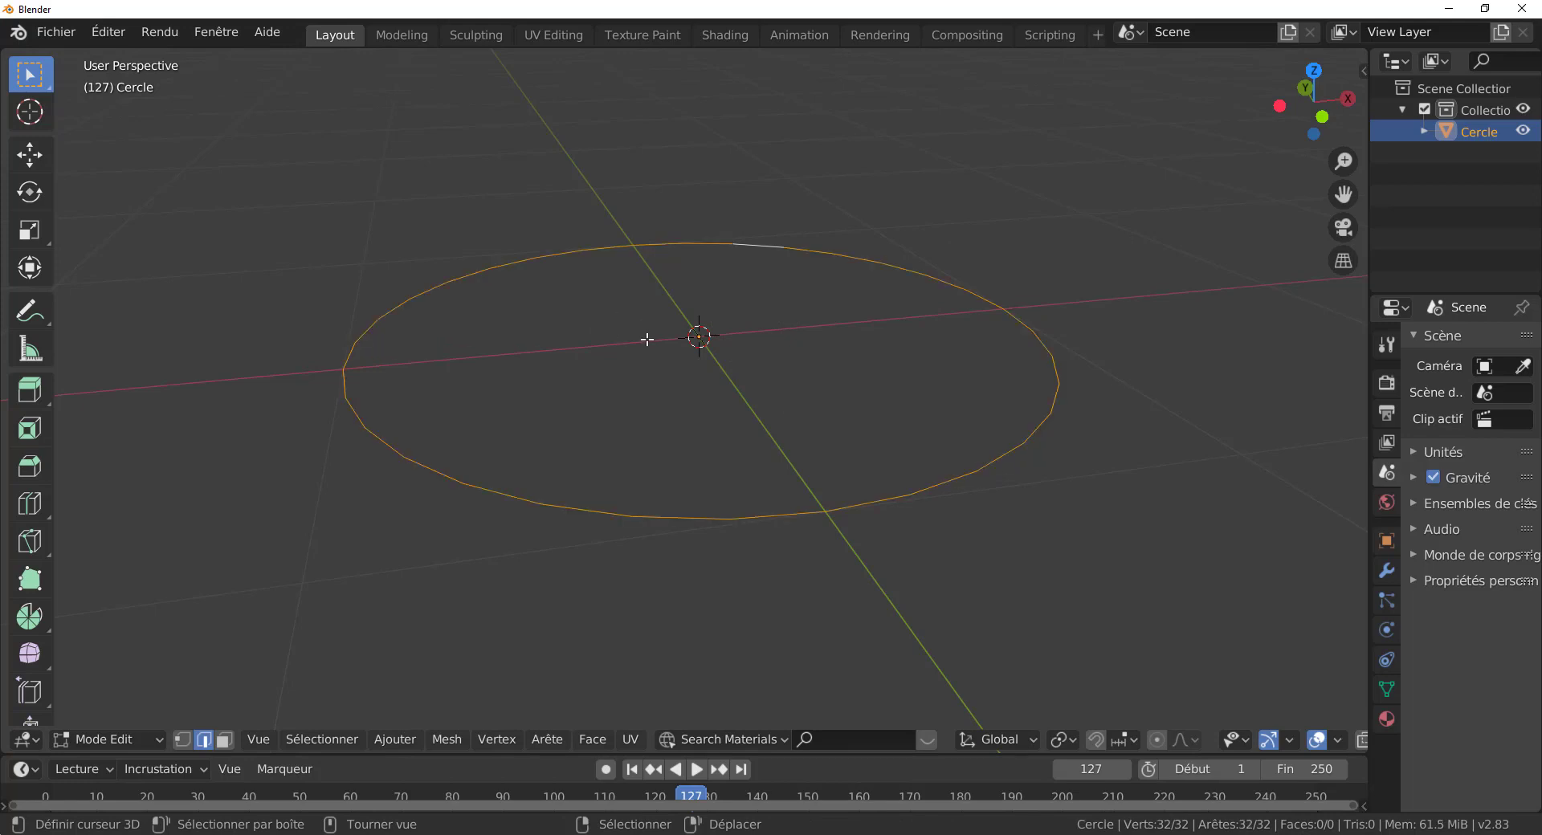
click(183, 740)
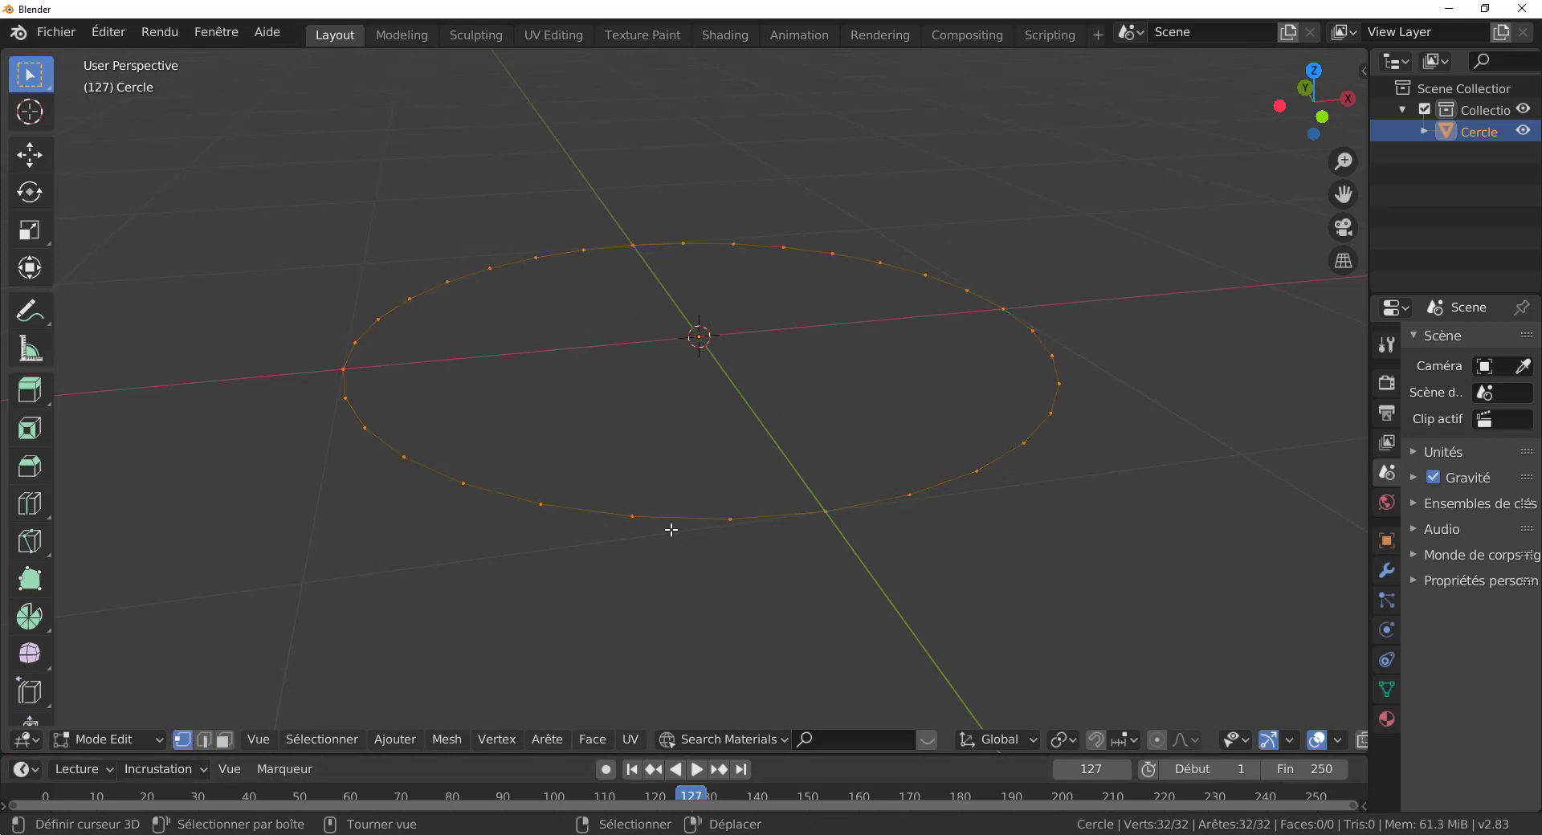
right_click(618, 520)
shift+right_click(543, 506)
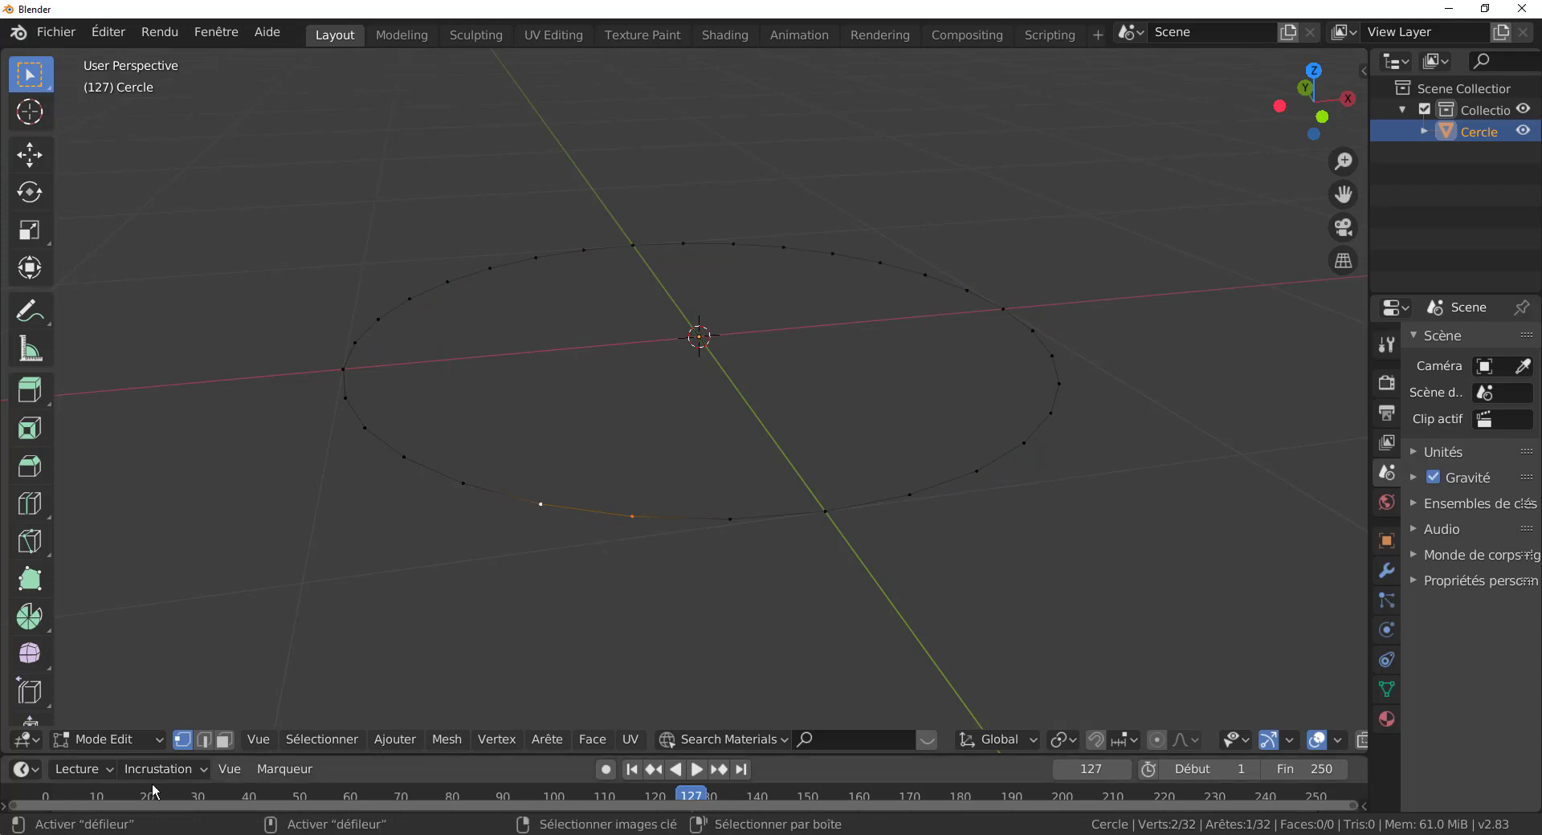
click(204, 740)
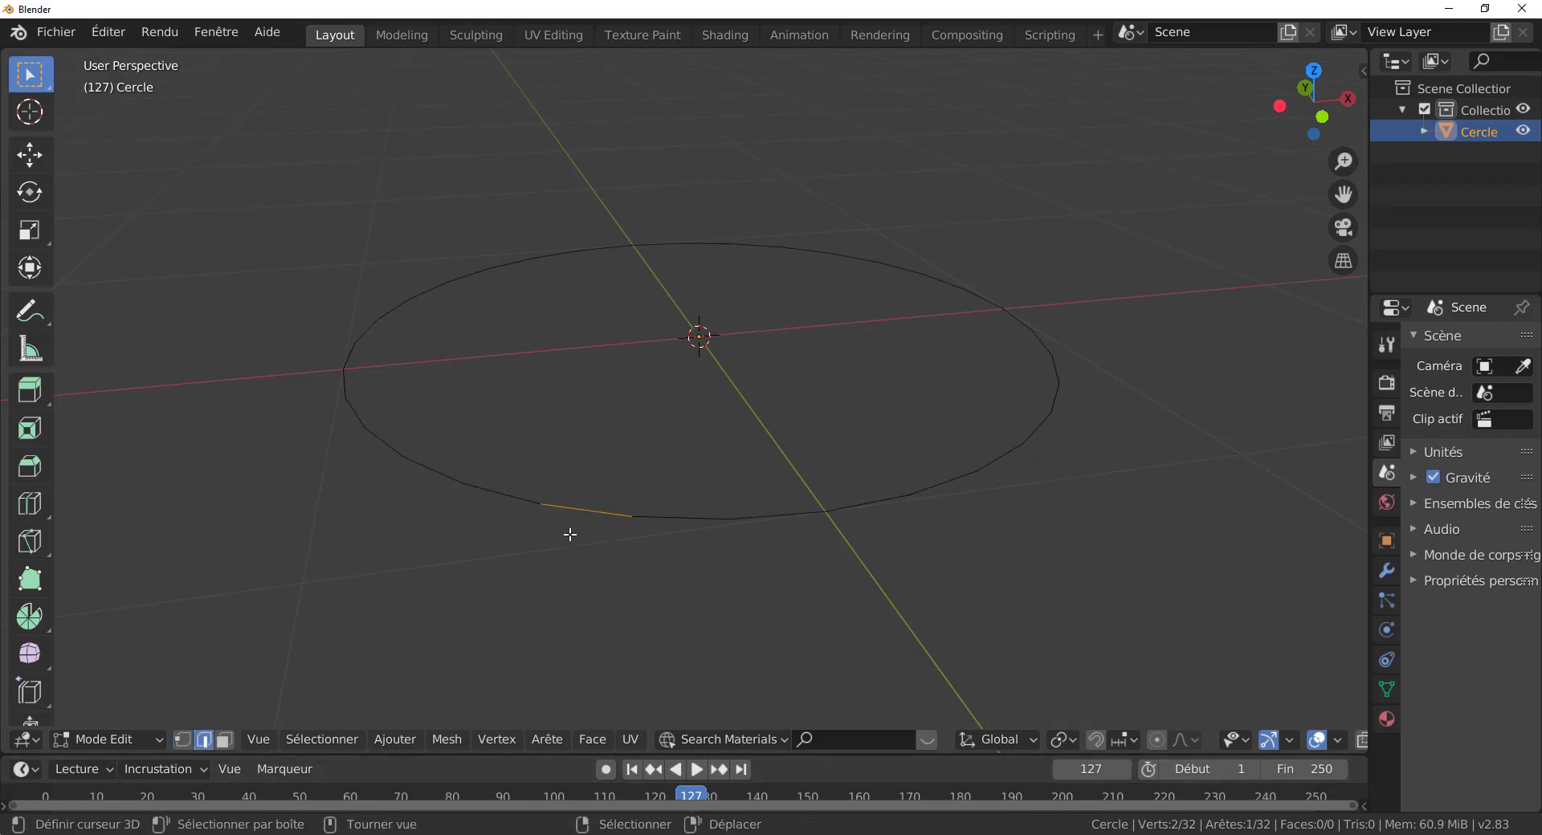
Switch to face selection and examine the circle's empty interior
middle_drag(604, 526, 261, 691)
click(229, 740)
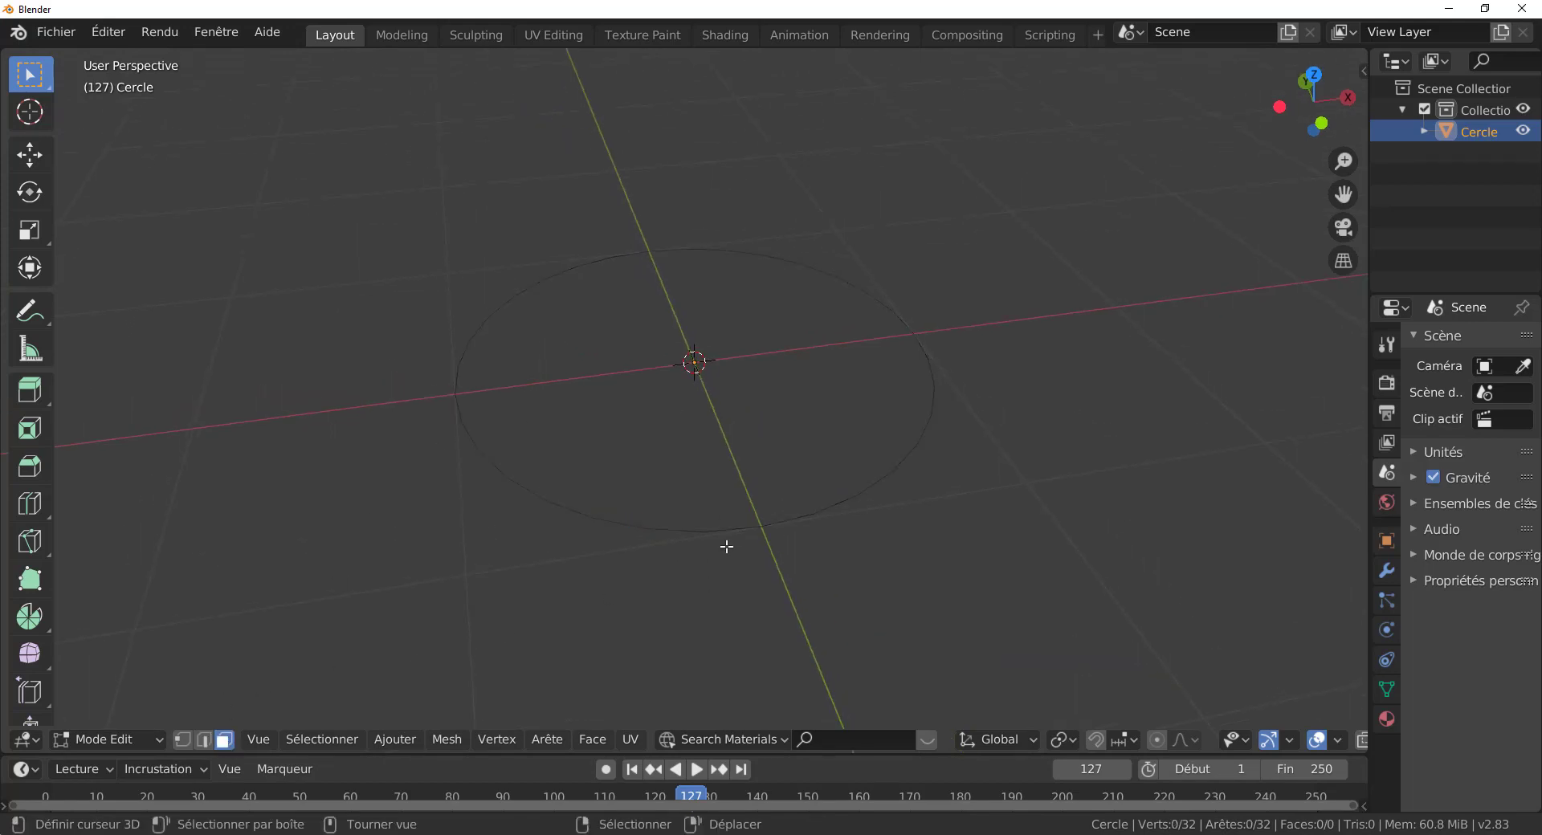
mouse_move(855, 432)
middle_down()
mouse_move(854, 481)
mouse_move(857, 431)
middle_up()
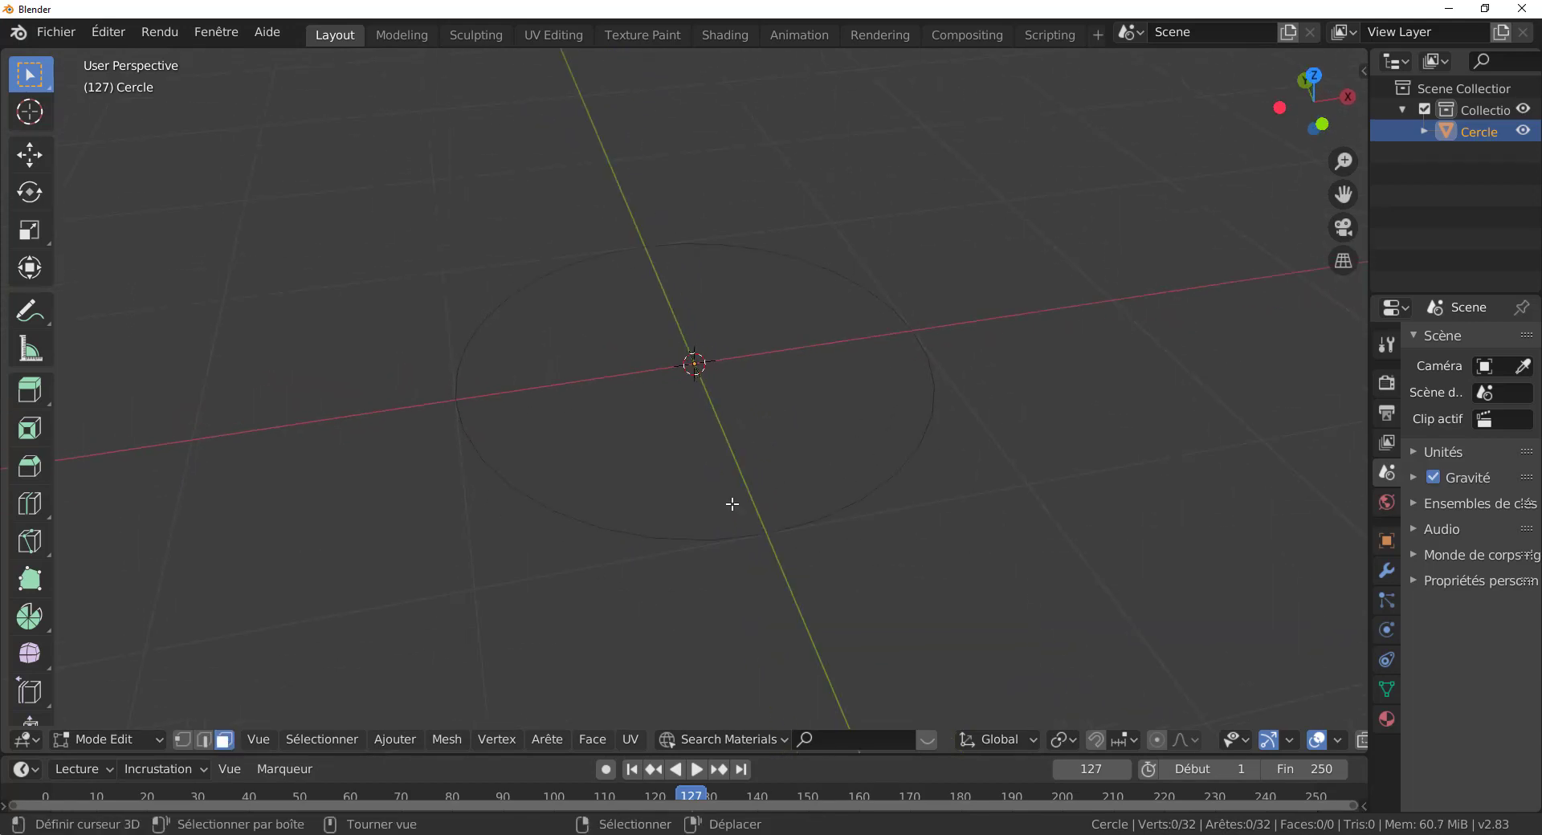
middle_drag(730, 506, 503, 589)
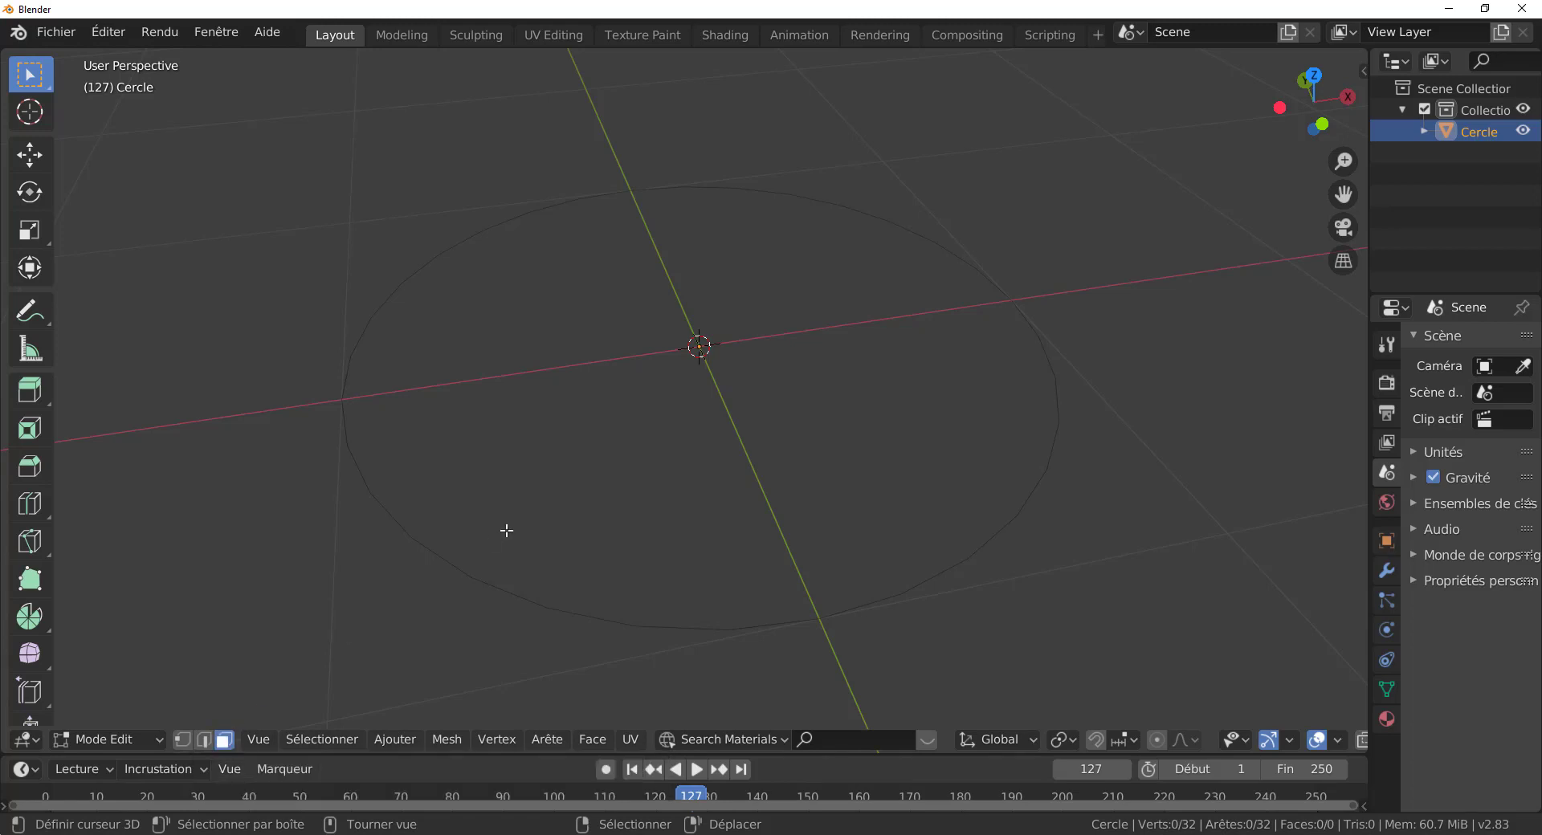
middle_drag(465, 571, 1057, 499)
Return to Object Mode and delete the circle
key(Tab)
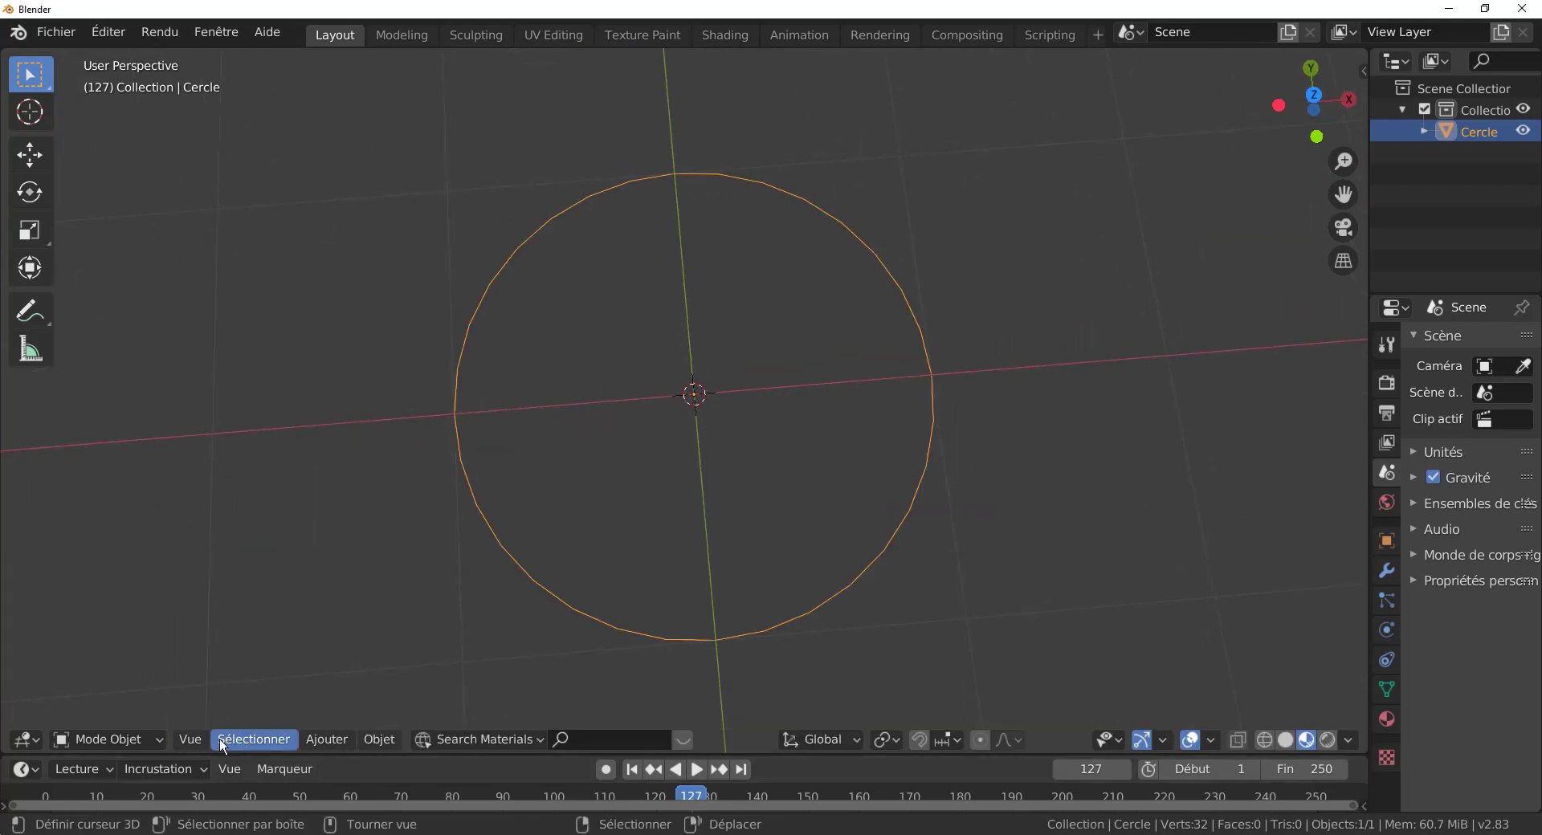
key(Tab)
key(x)
key(x)
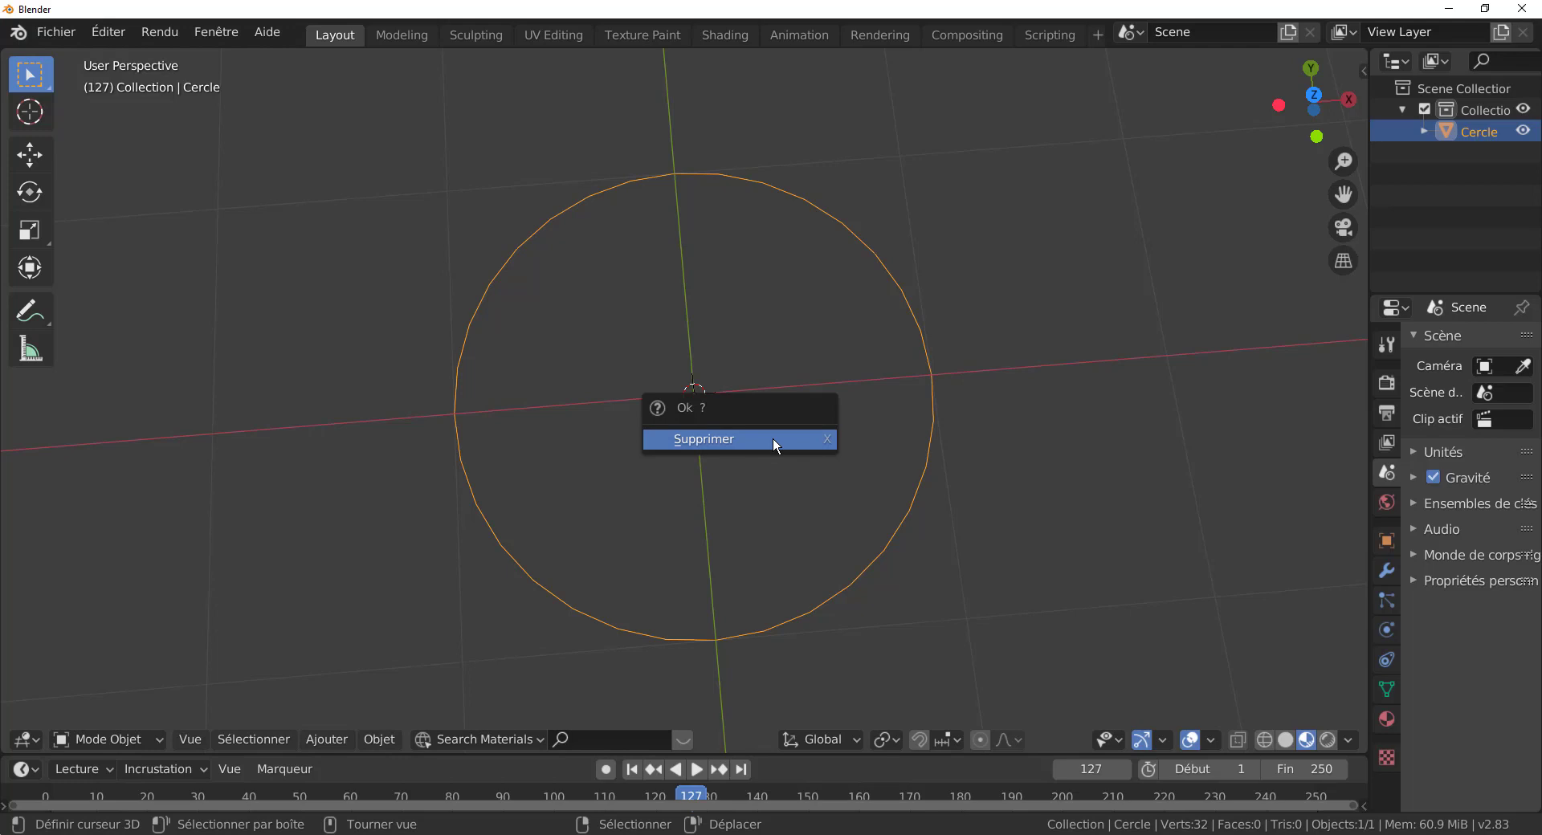
click(773, 440)
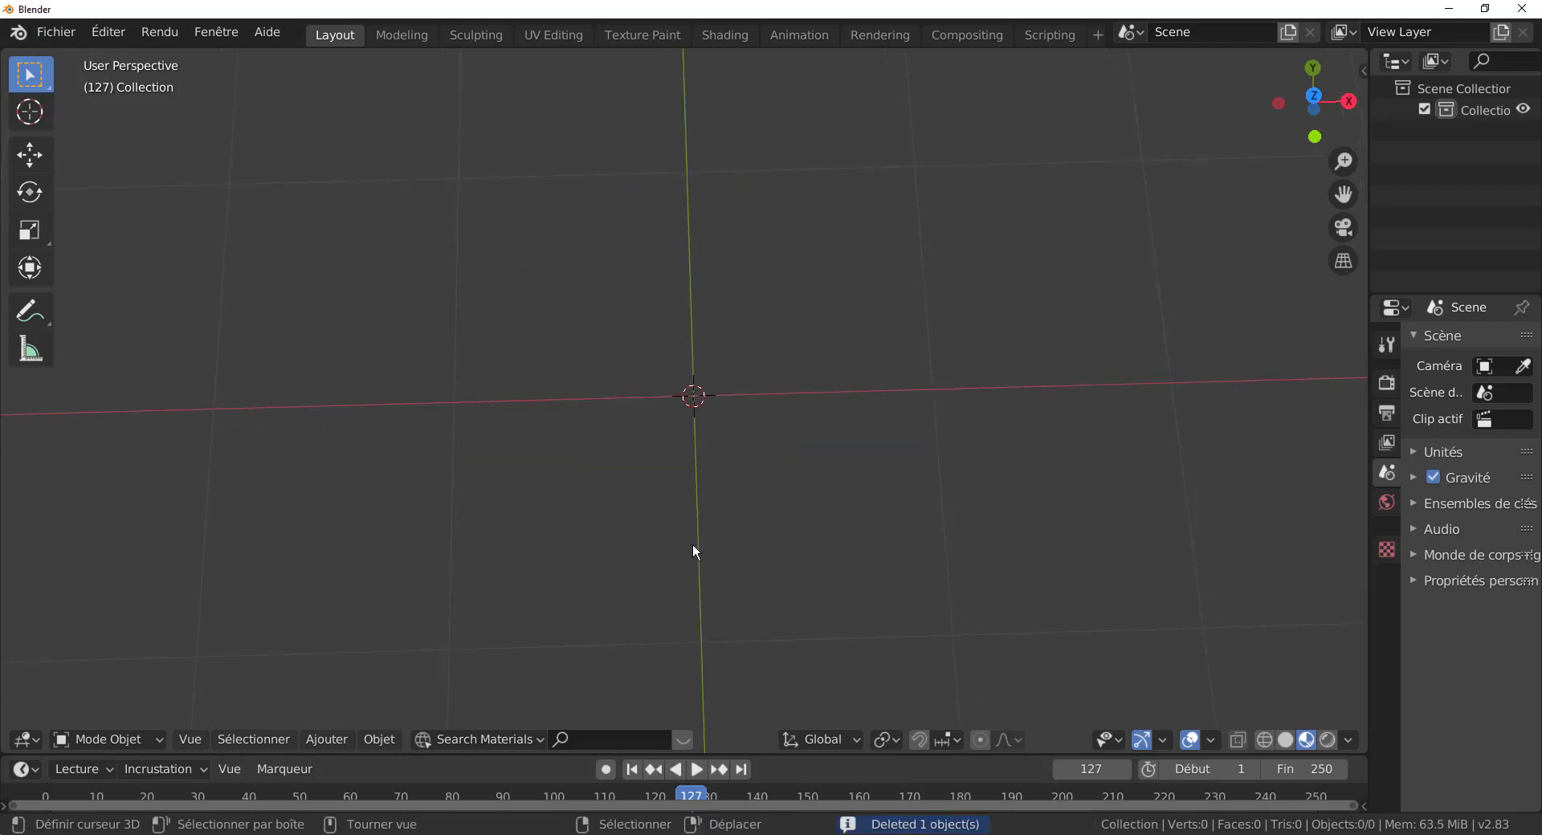
Set the viewport to top orthographic view and add a mesh cube at the origin
key(KP_7)
scroll(693, 546, up, 4)
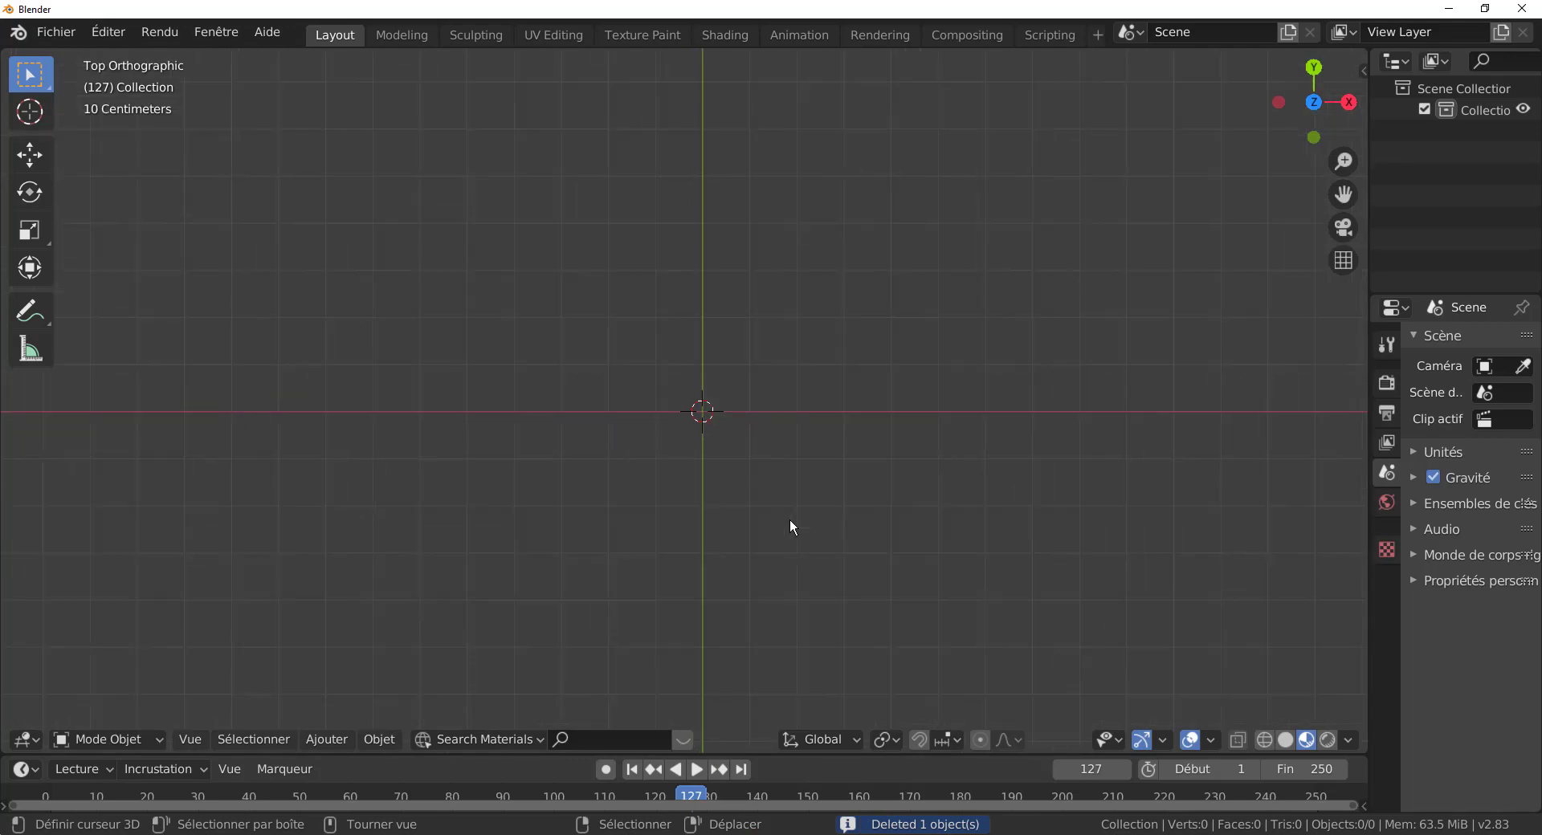
shift+middle_drag(788, 520, 727, 562)
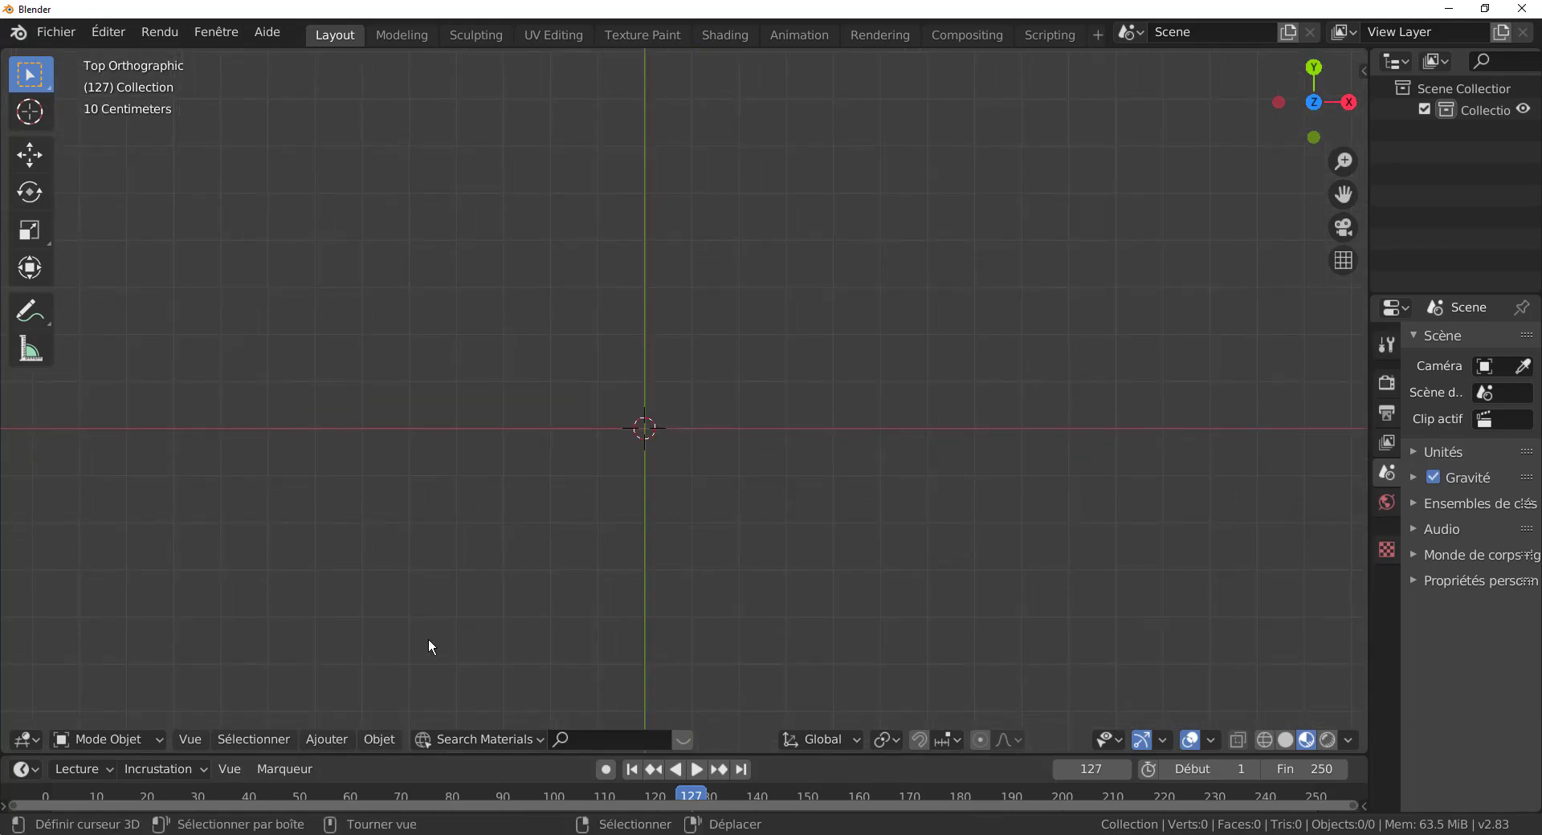
click(302, 743)
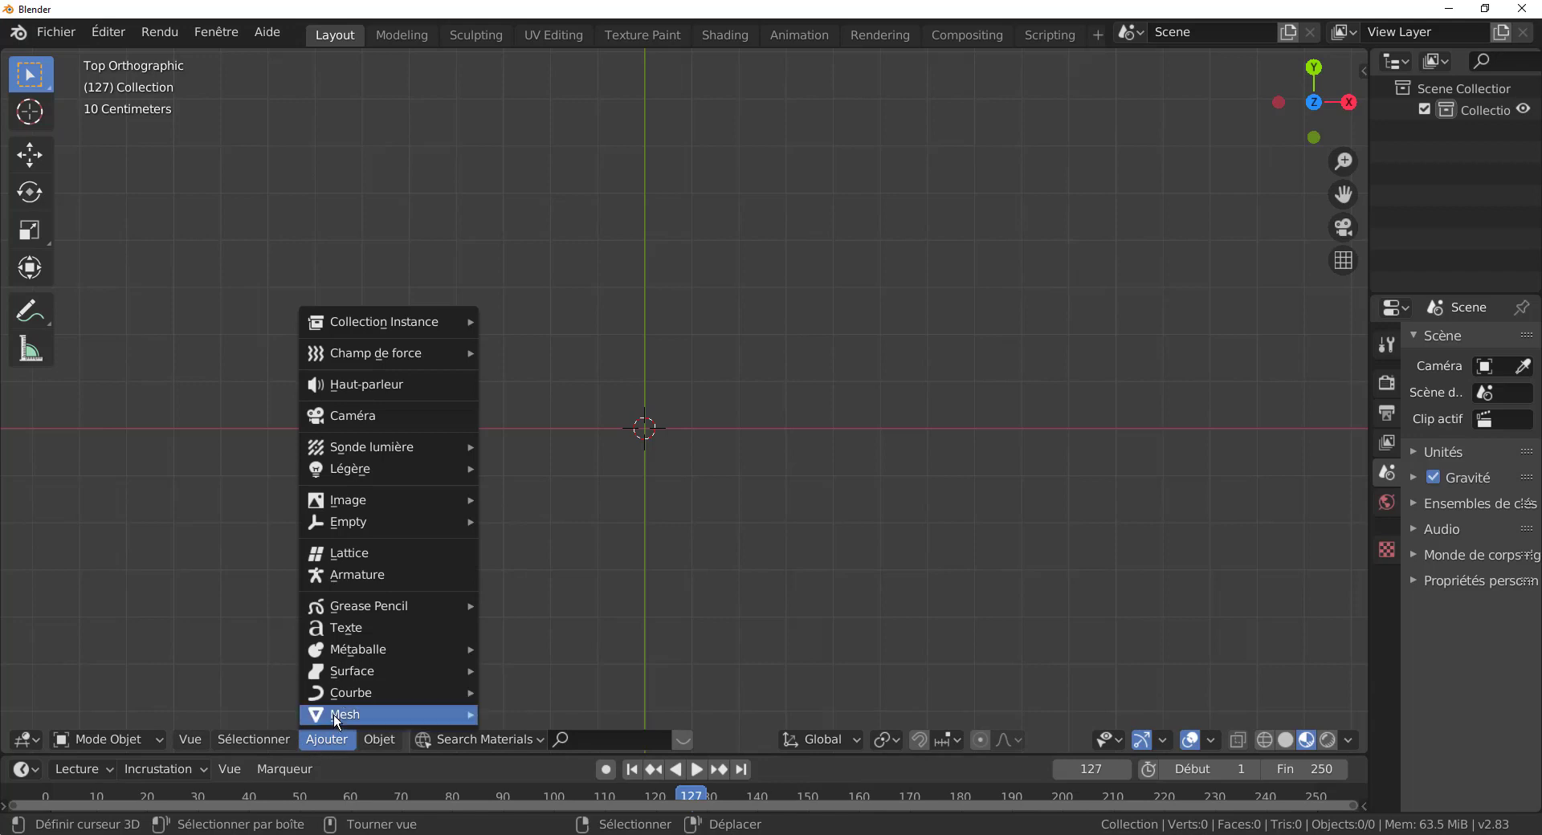
mouse_move(337, 720)
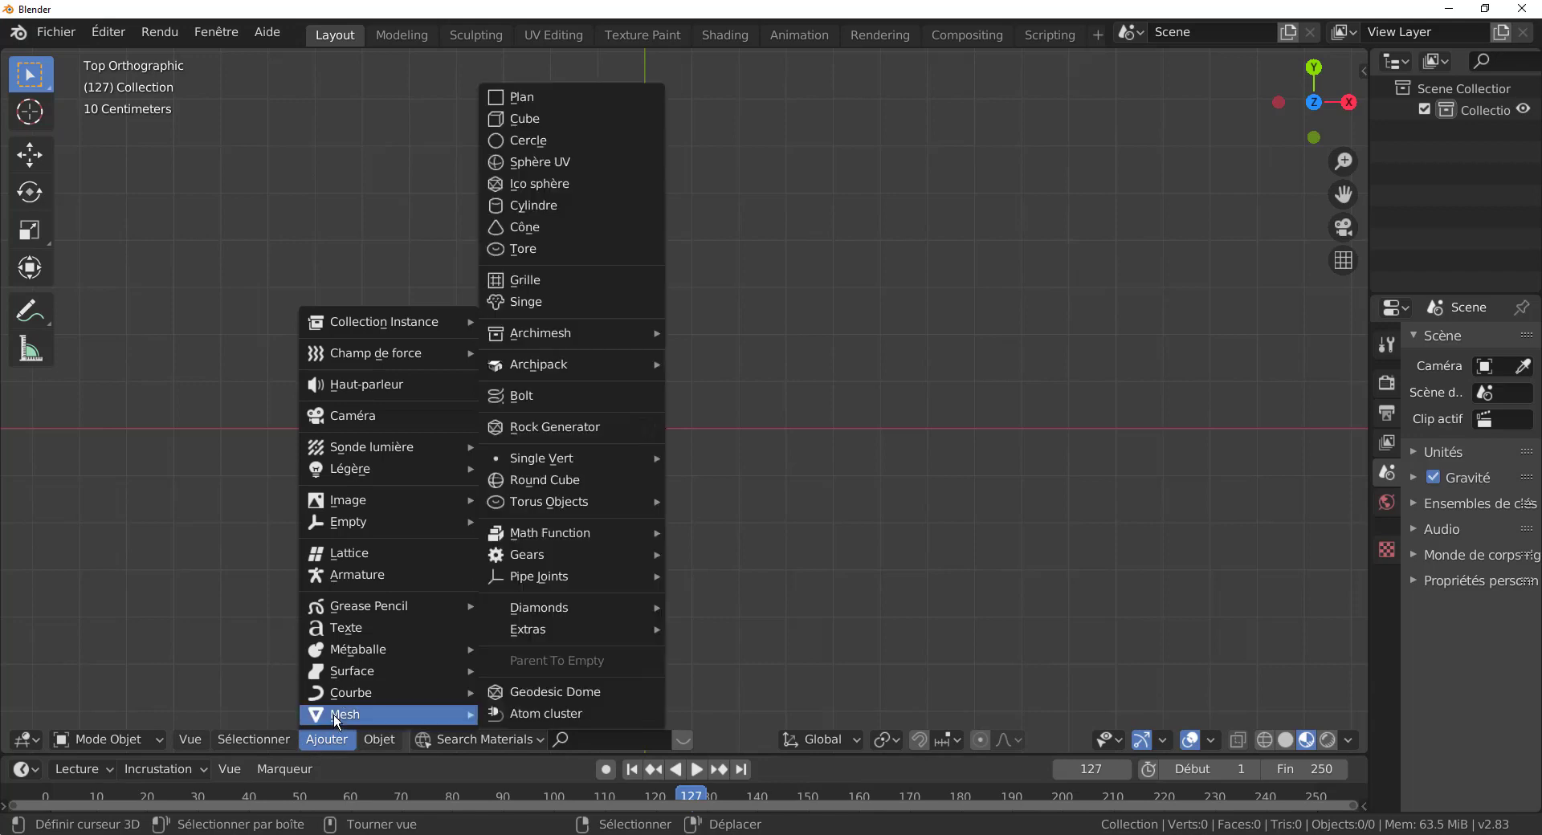
click(526, 121)
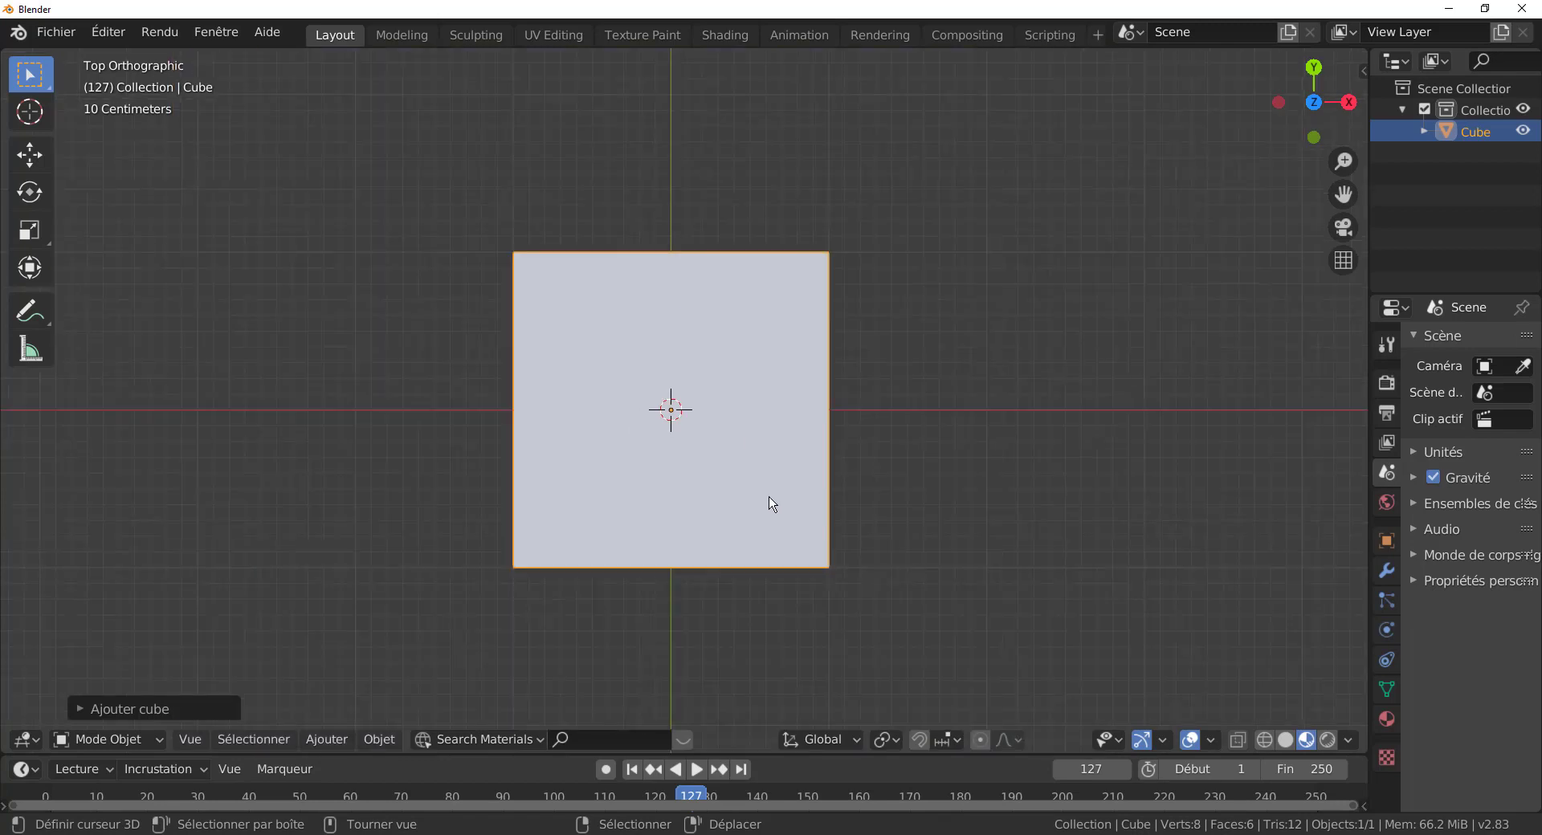
Examine how the cube's apparent size changes with viewing distance, both from above and in perspective
scroll(769, 497, down, 6)
scroll(769, 497, up, 3)
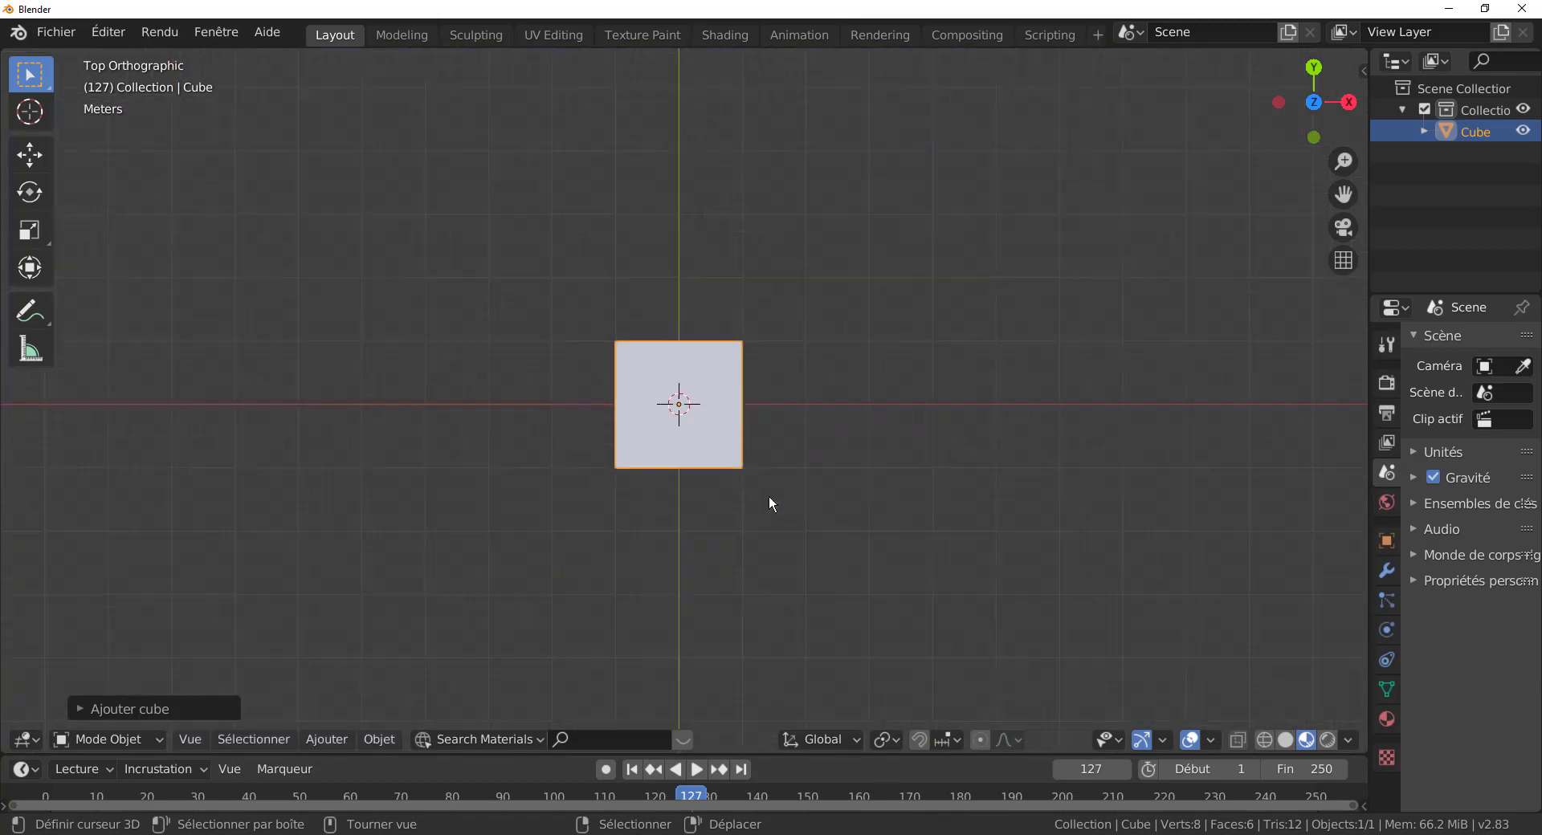
scroll(769, 505, up, 5)
scroll(768, 504, down, 3)
scroll(769, 504, up, 2)
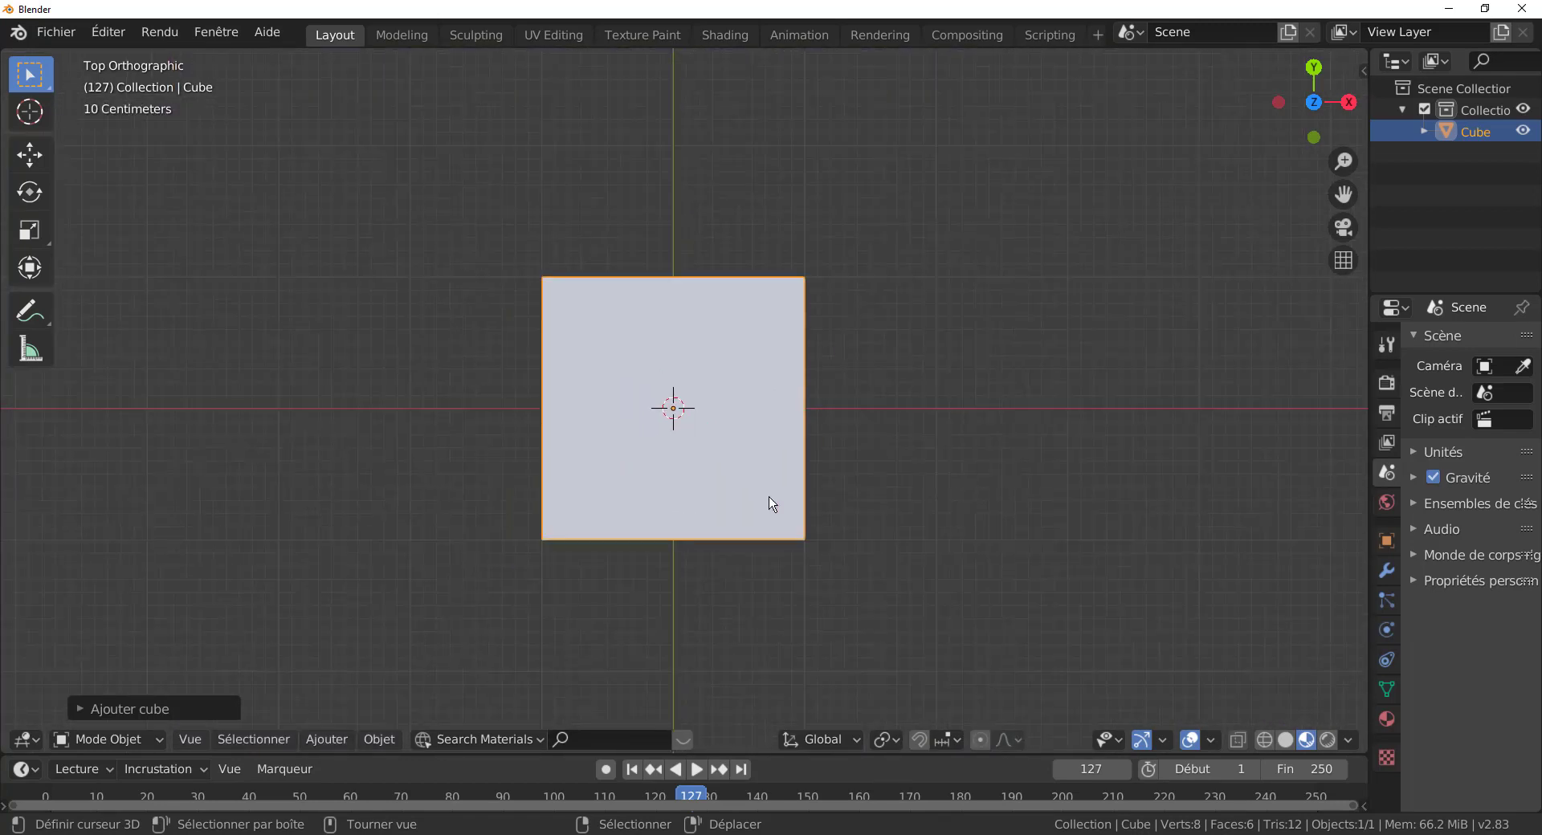
scroll(768, 504, down, 1)
scroll(769, 503, up, 2)
scroll(769, 504, down, 5)
scroll(768, 503, up, 2)
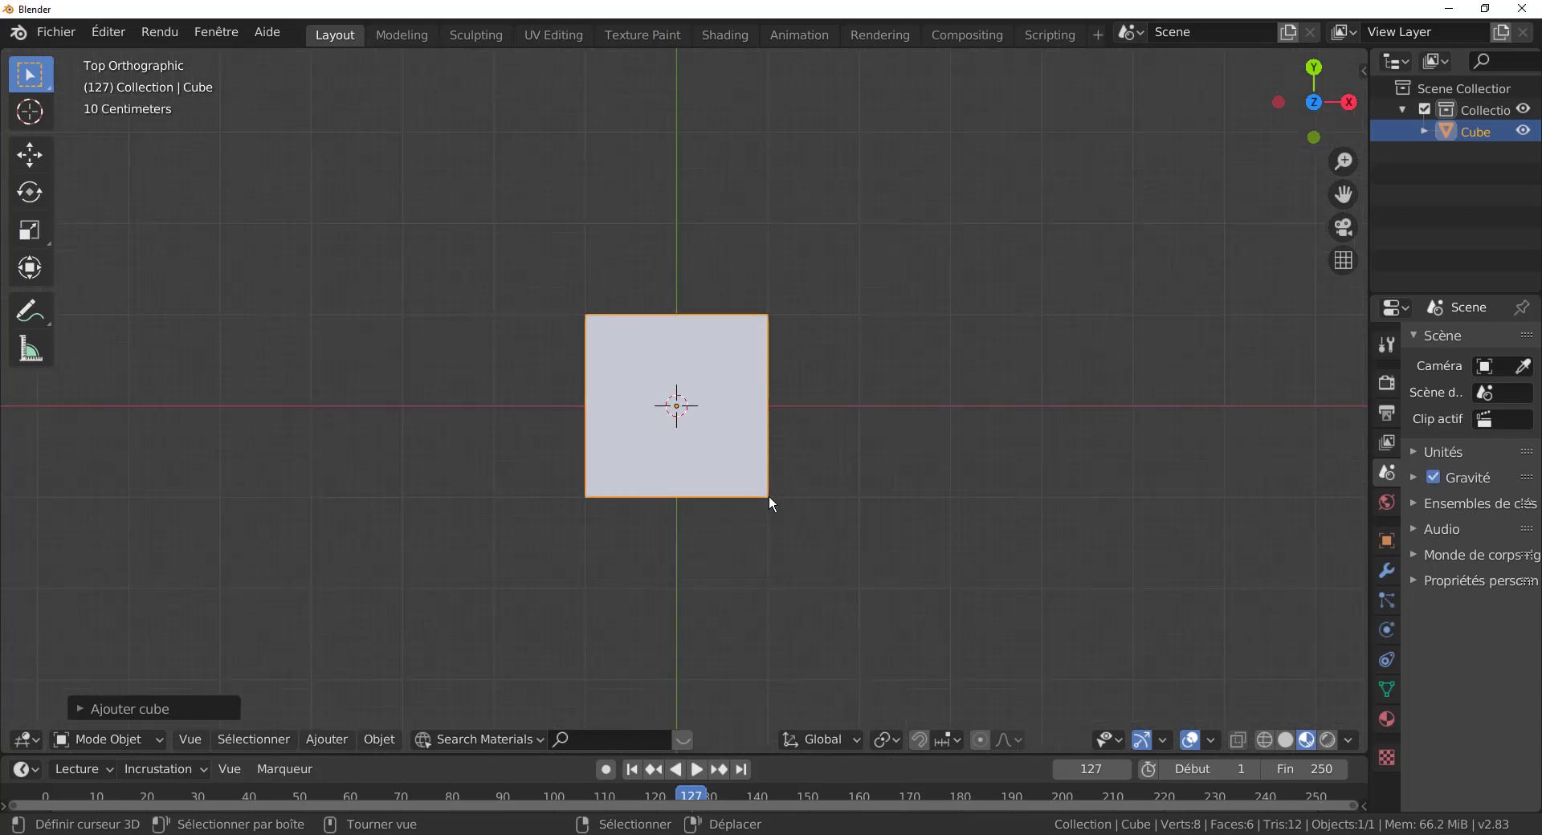
mouse_move(769, 503)
middle_down()
mouse_move(675, 513)
mouse_move(751, 489)
middle_up()
middle_drag(747, 556, 680, 434)
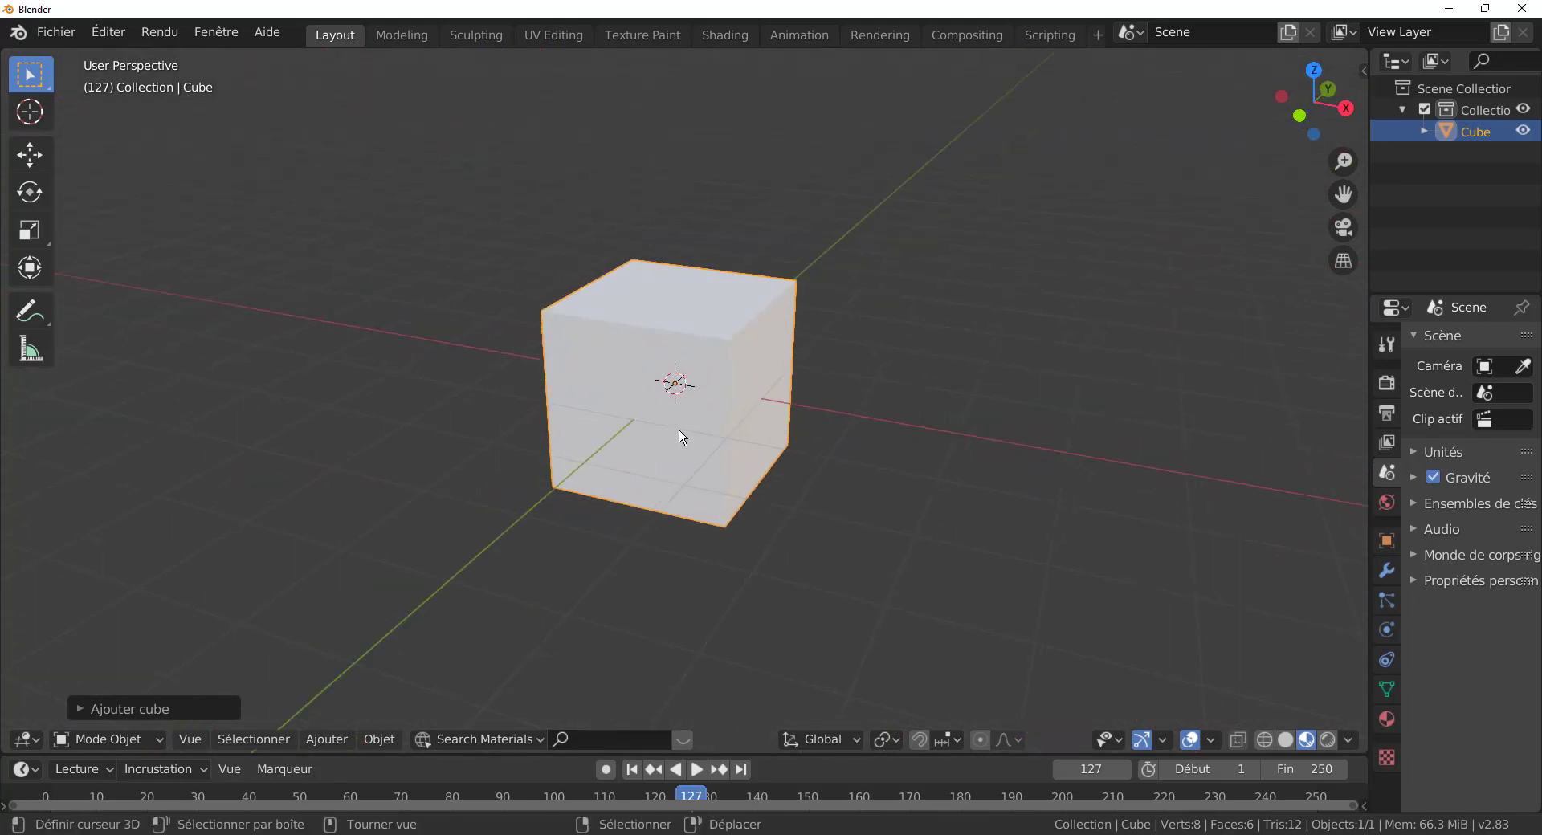
scroll(1023, 414, down, 2)
scroll(691, 448, up, 3)
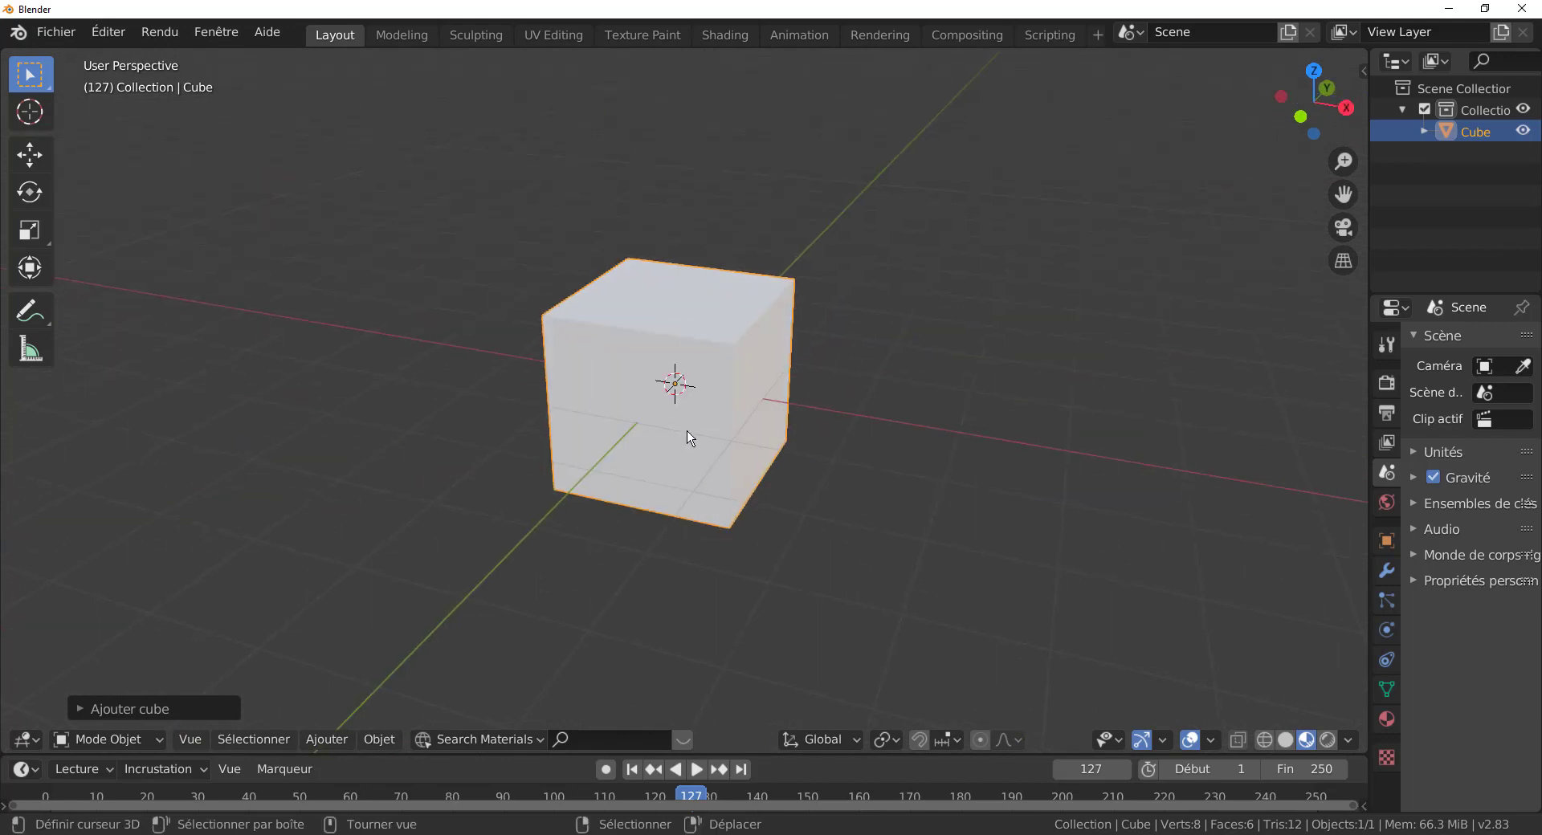
scroll(687, 428, up, 2)
scroll(684, 428, down, 2)
scroll(699, 427, down, 2)
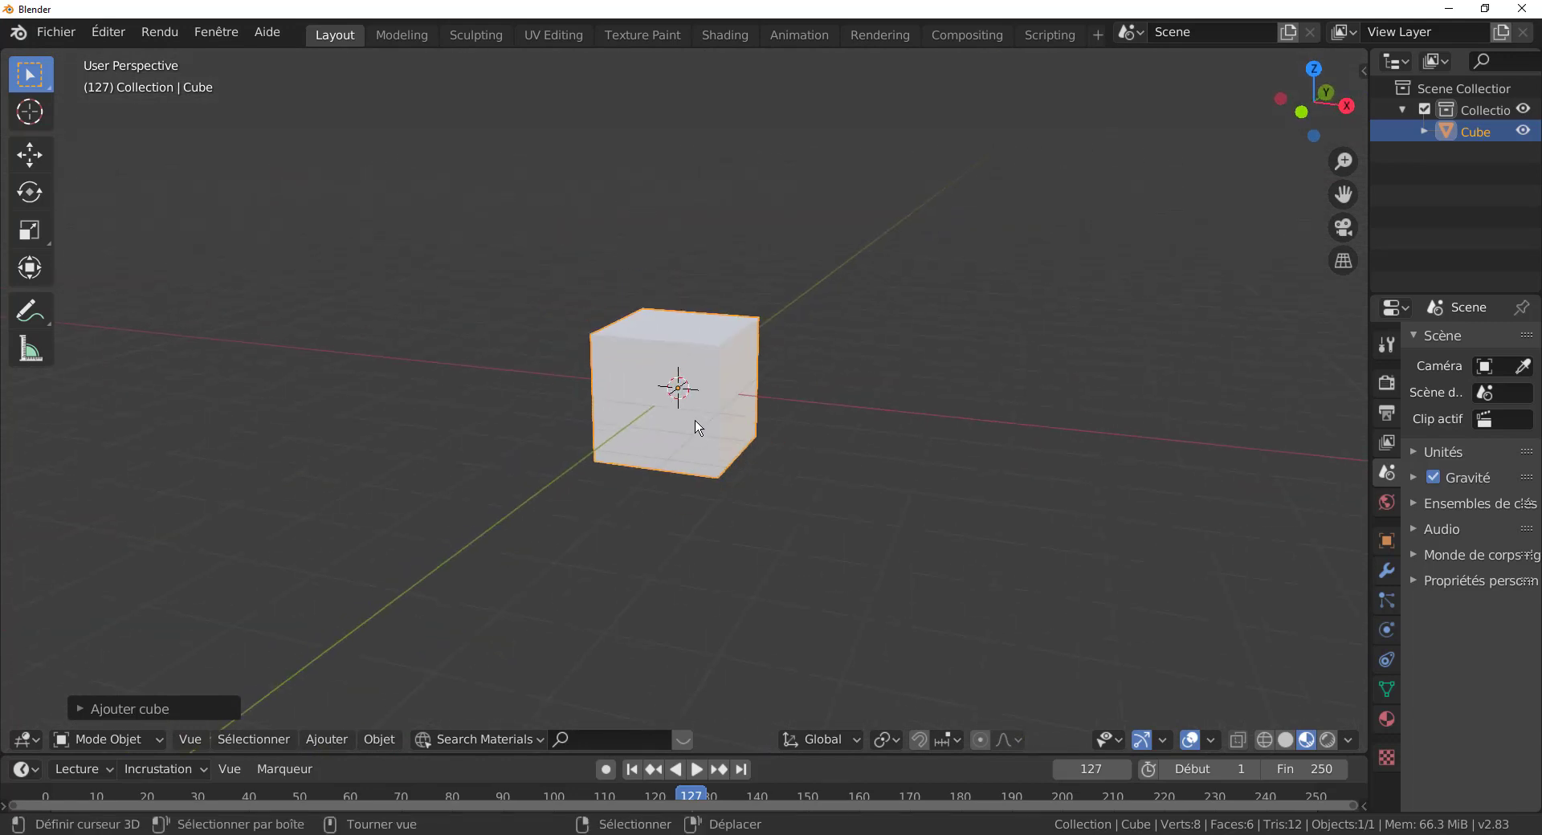
scroll(697, 426, up, 1)
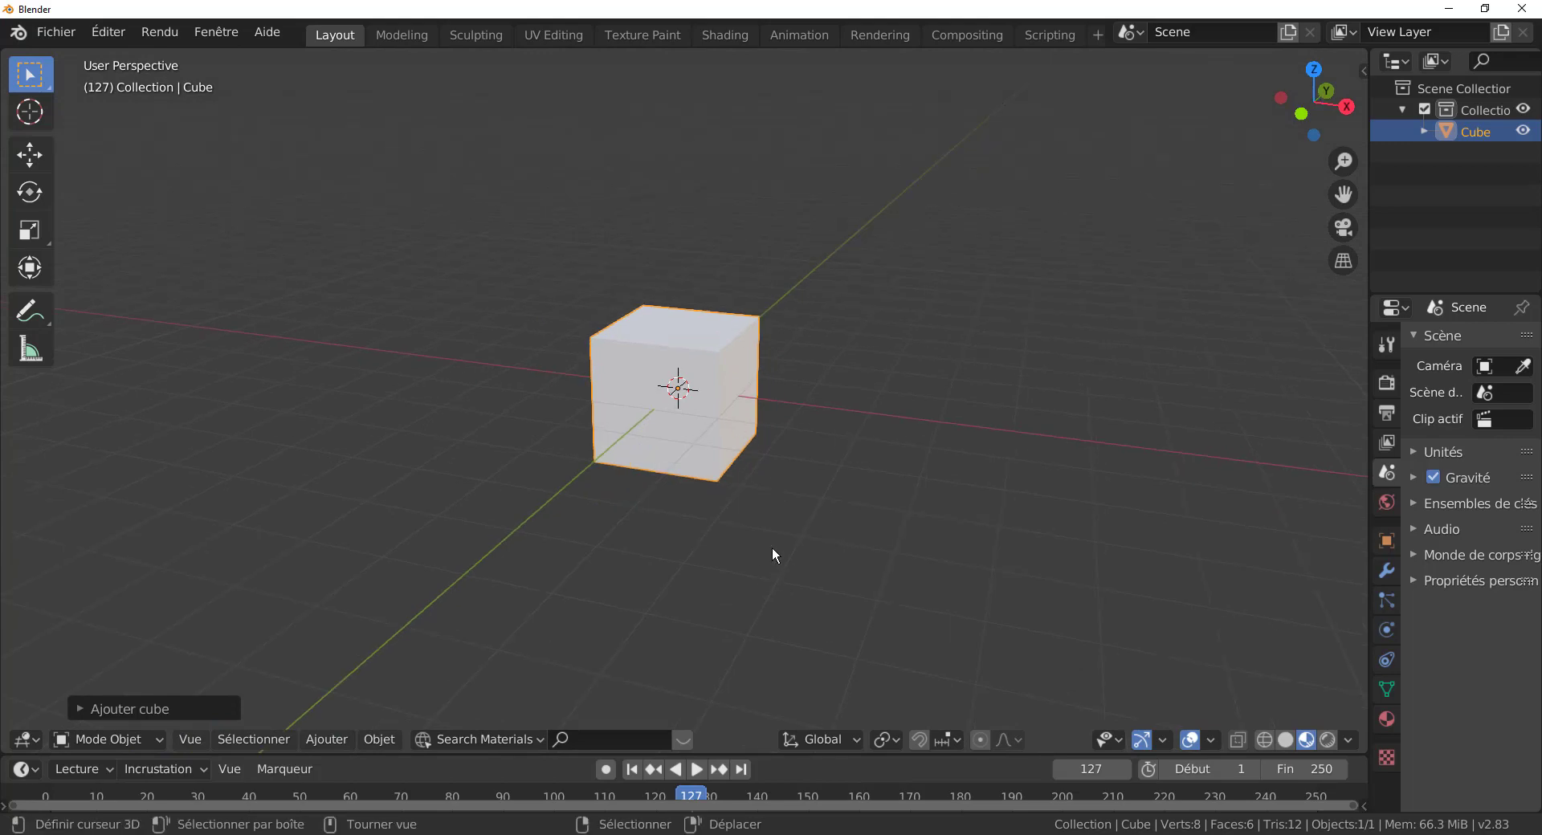
Try scaling the cube uniformly in Object Mode
key(s)
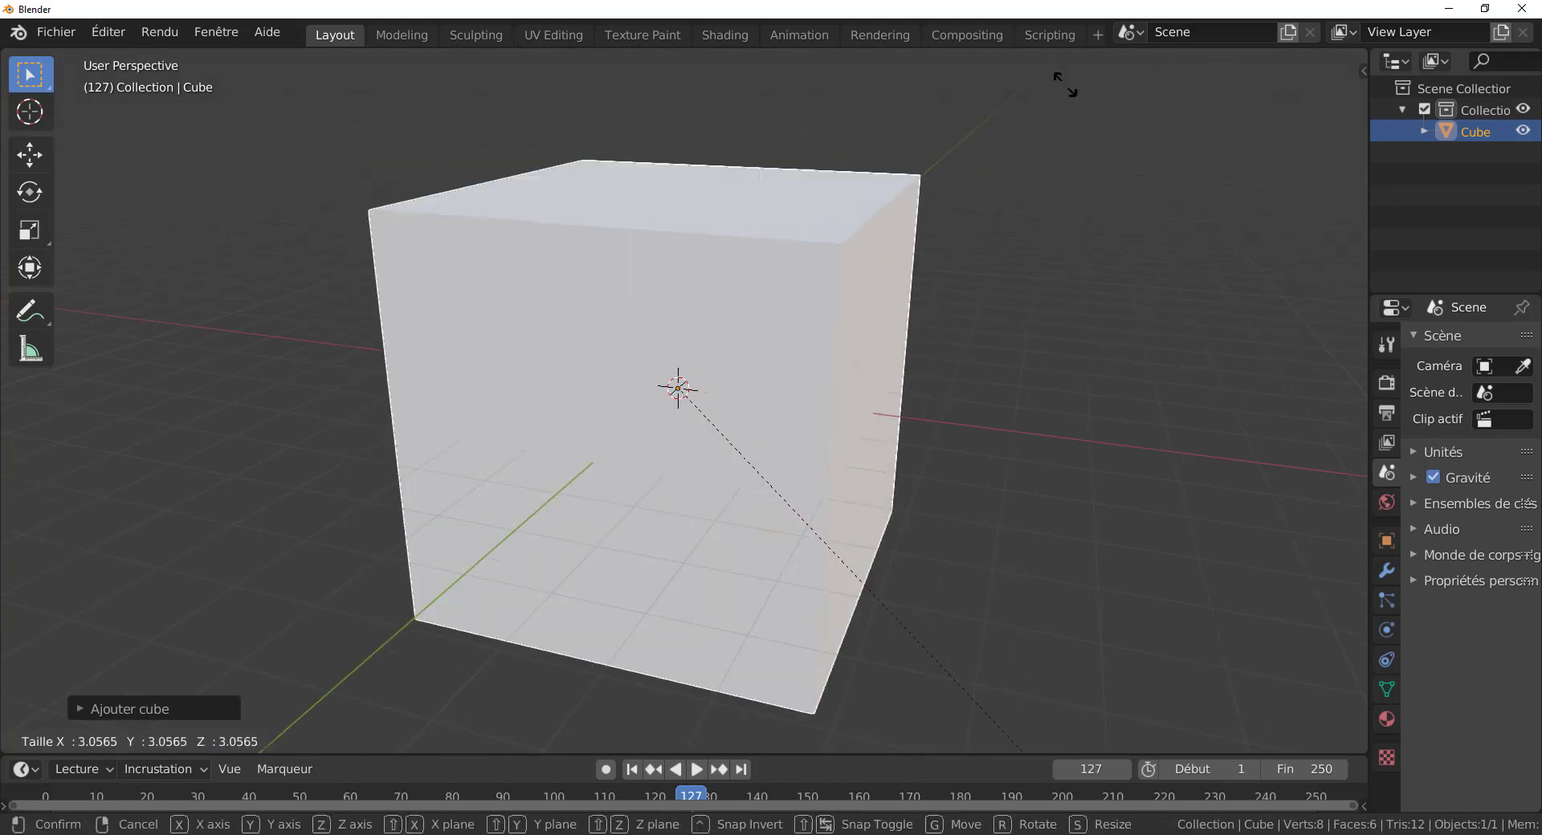
right_click(696, 474)
scroll(671, 441, up, 1)
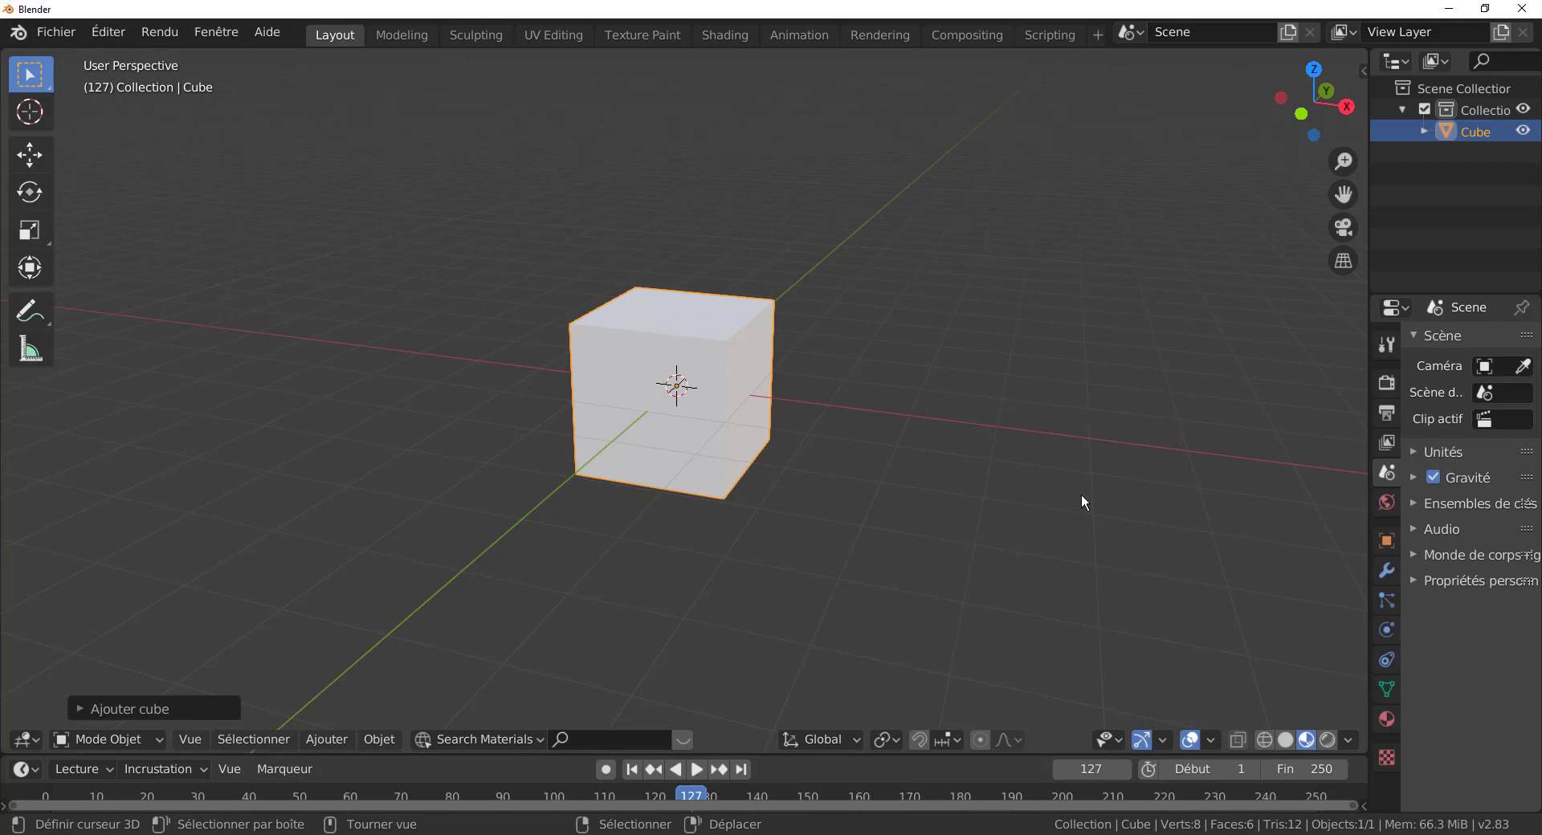
key(s)
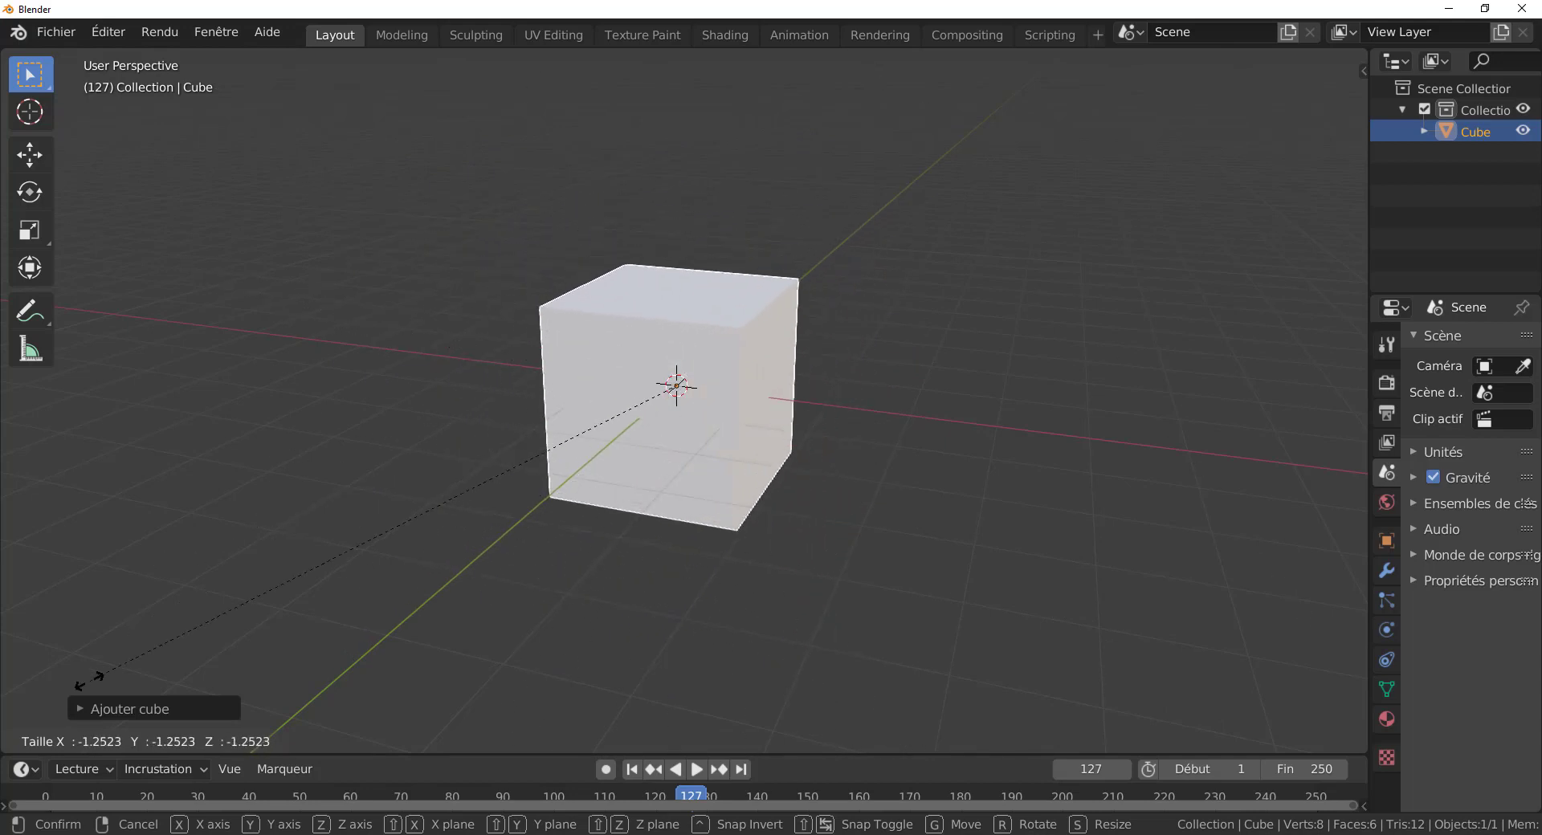
right_click(683, 462)
scroll(607, 572, up, 3)
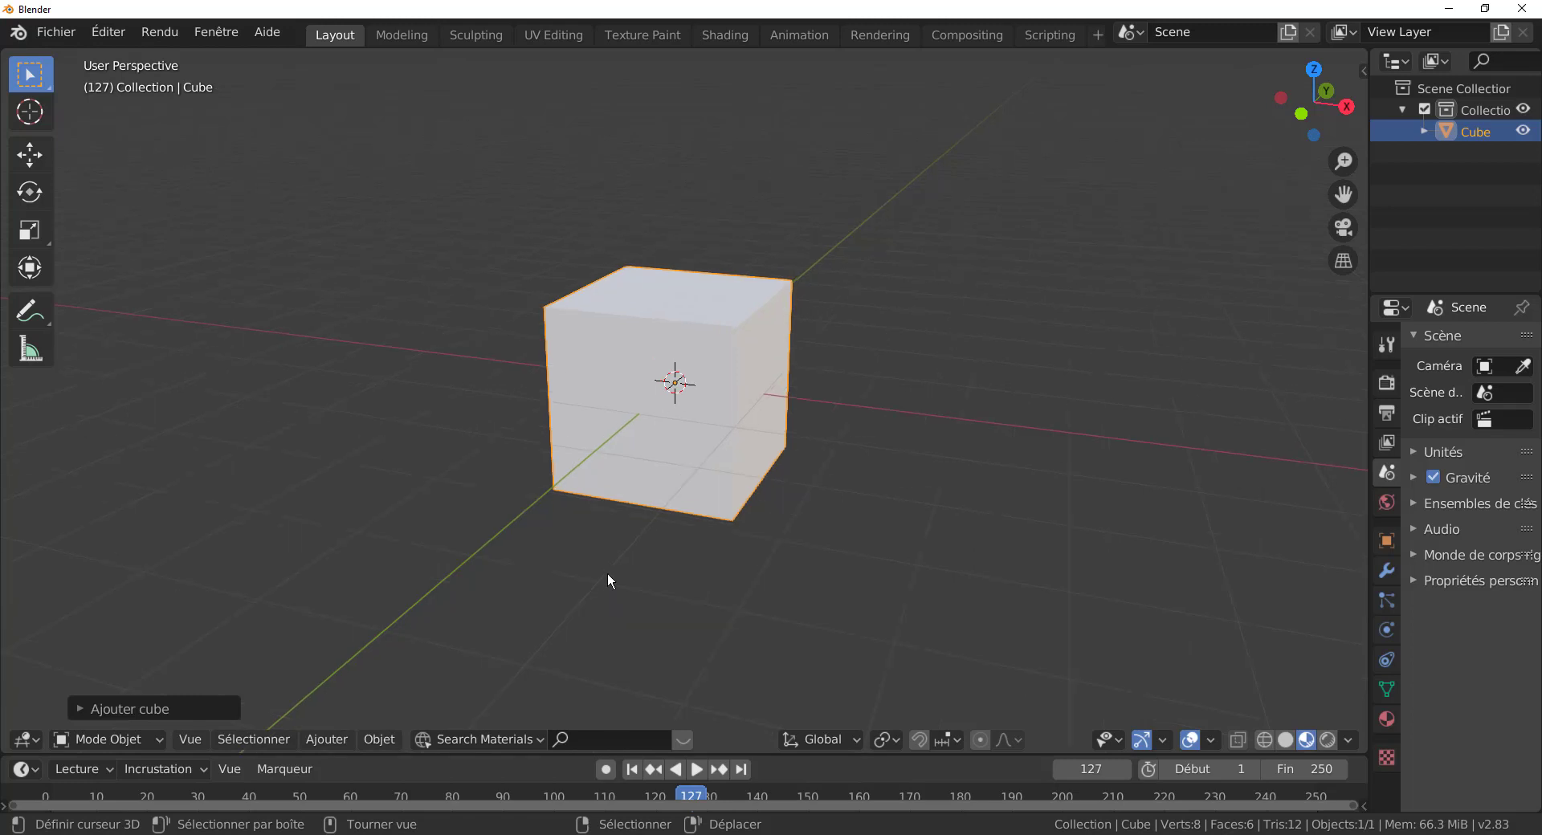
Enter Edit Mode on the cube and select a side face, then the top face, in face selection mode
key(Tab)
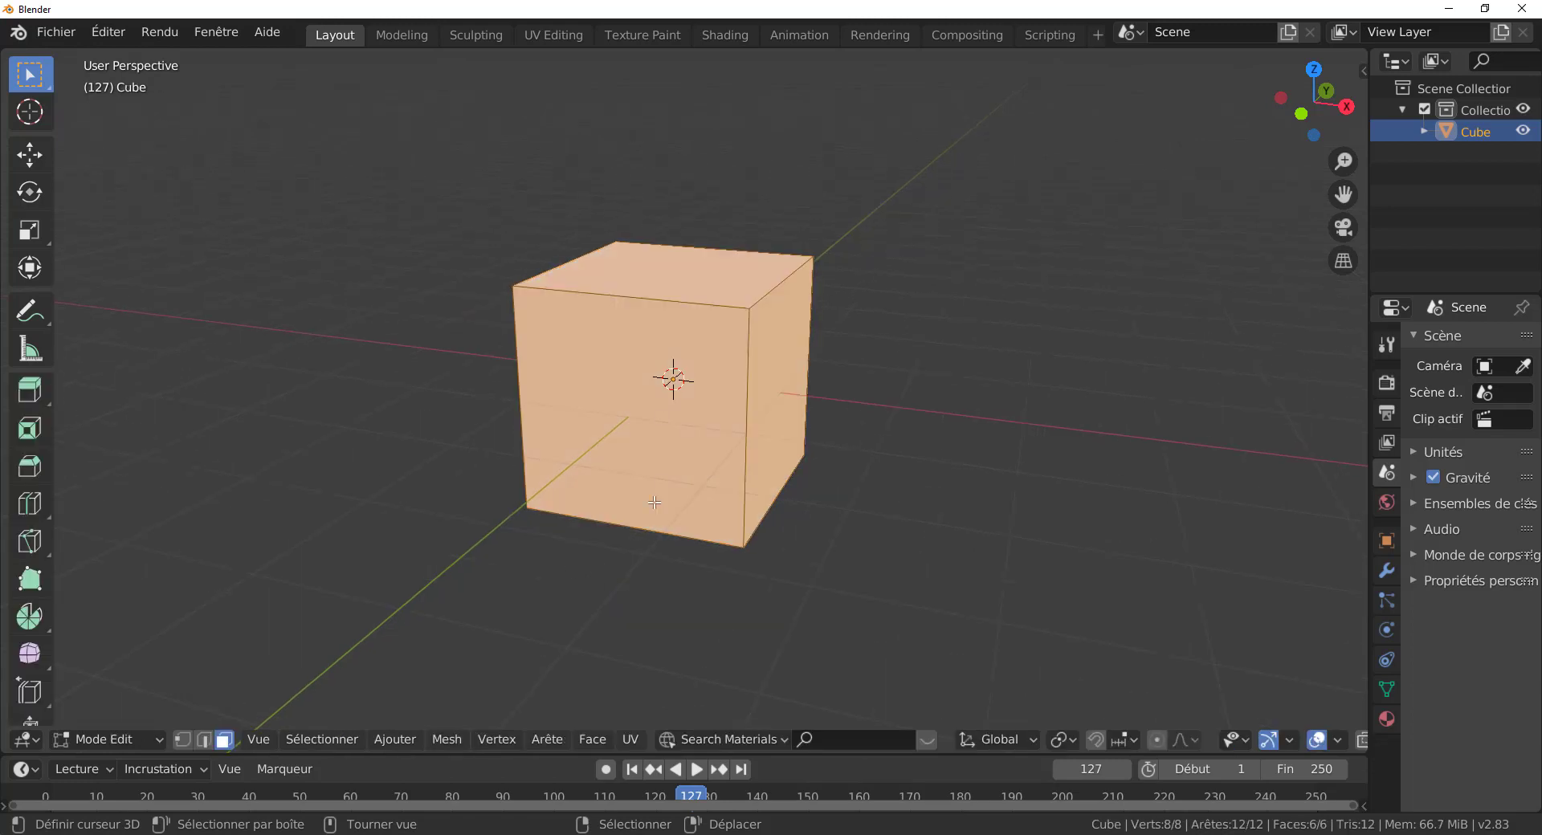
click(220, 750)
click(602, 444)
right_click(782, 404)
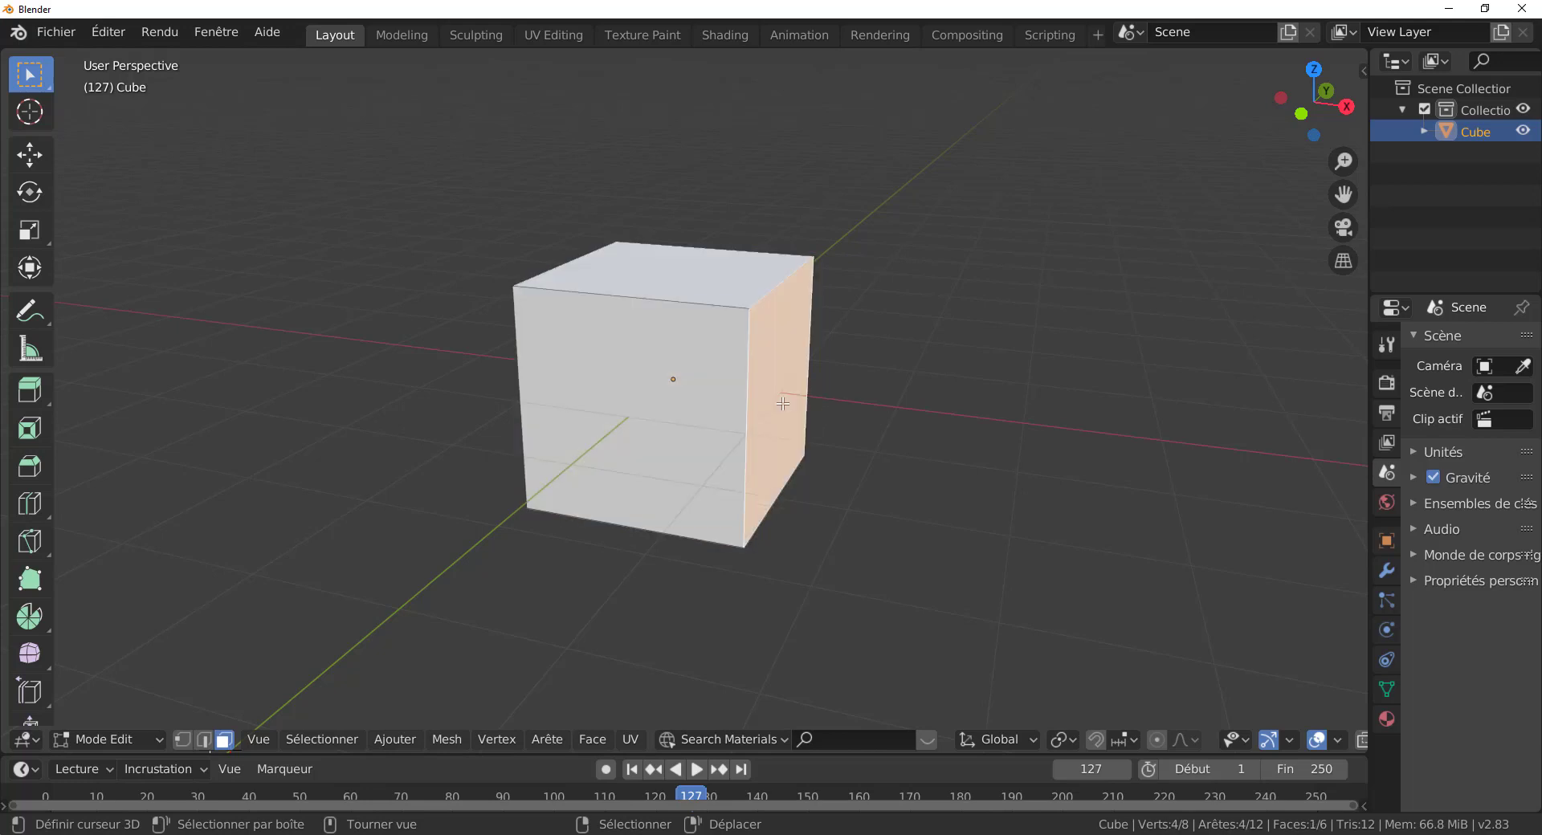
right_click(716, 262)
middle_drag(843, 459, 699, 466)
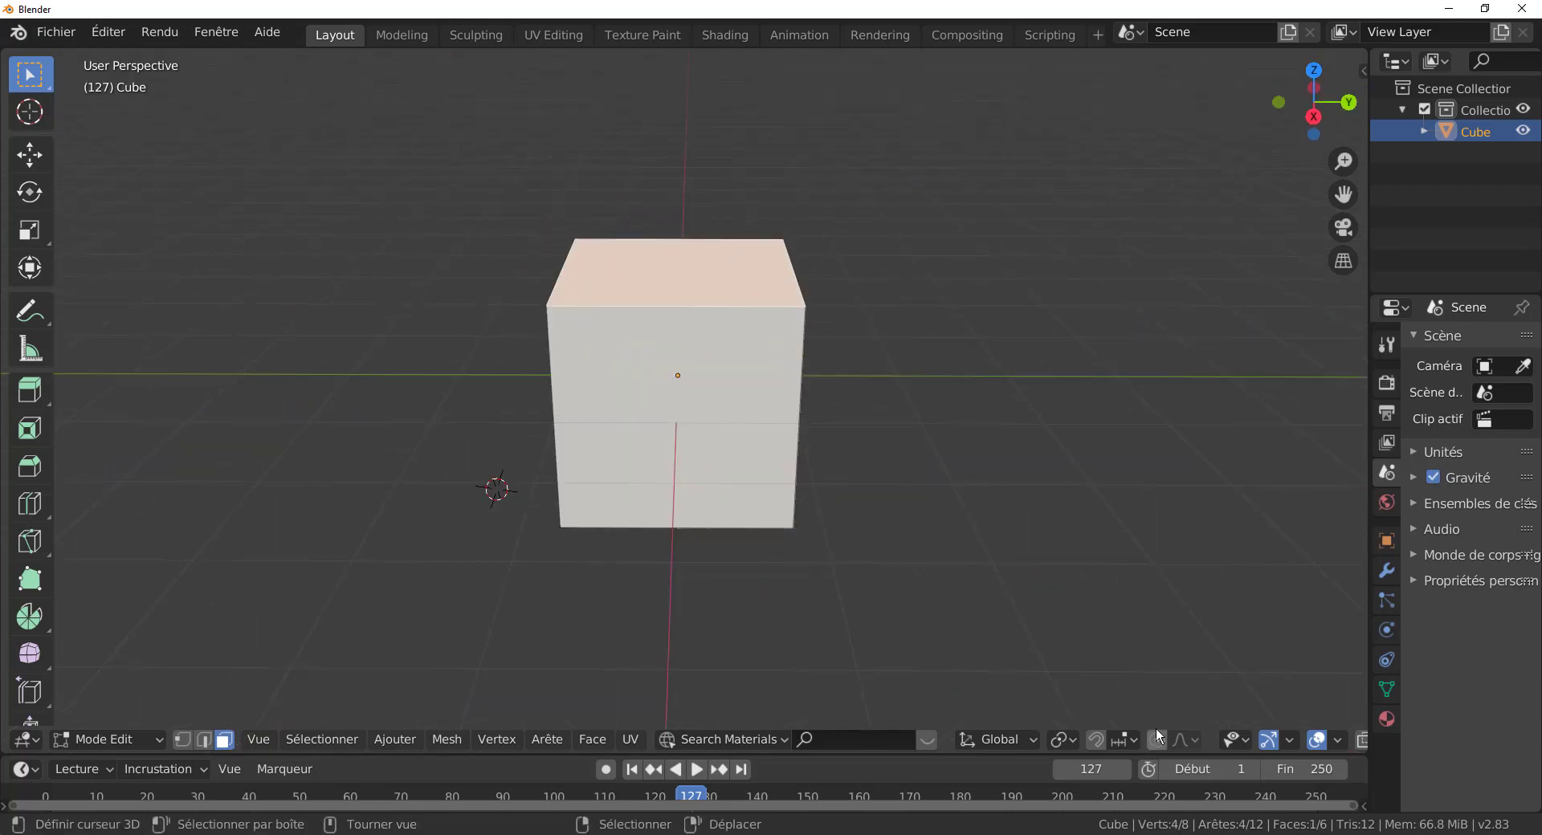
Enable the display of face centres in the mesh edit mode overlays
scroll(1156, 729, down, 3)
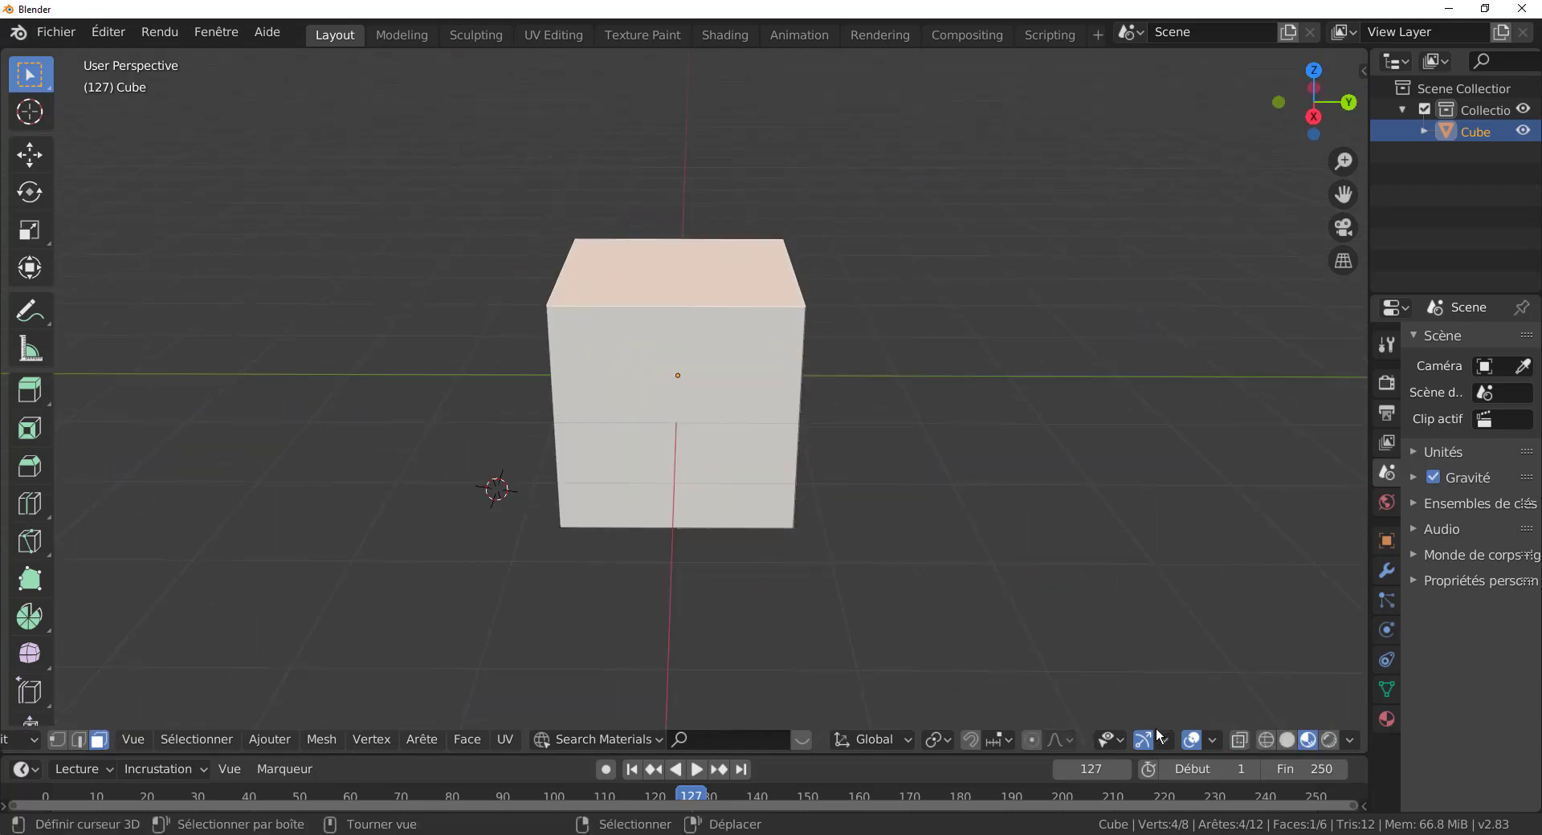
click(1212, 739)
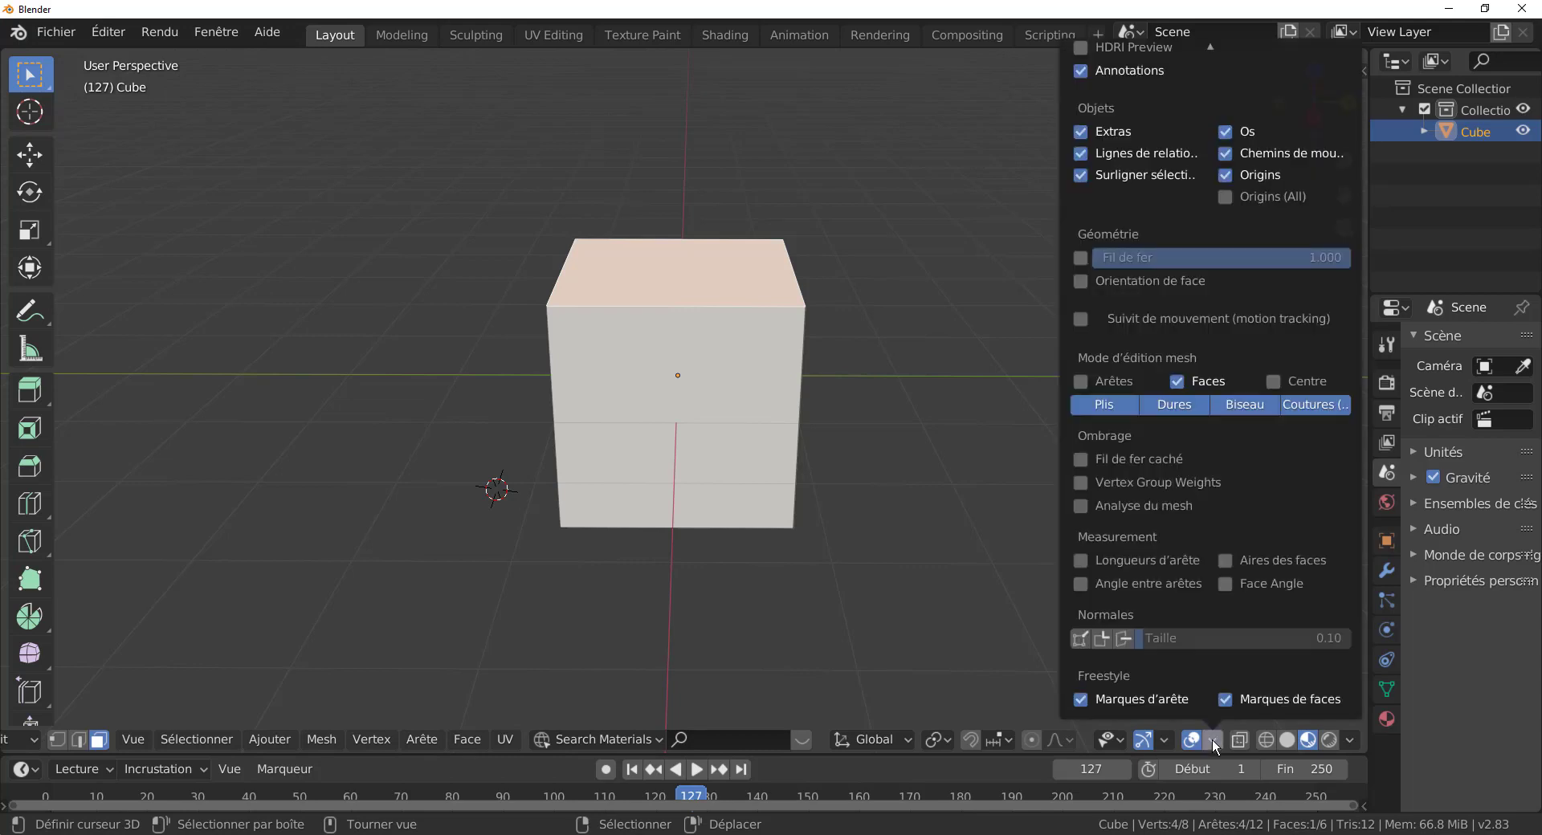
click(1274, 381)
Try moving different side faces of the cube freely, selecting each one by its face
middle_drag(808, 500, 691, 276)
middle_drag(747, 326, 731, 393)
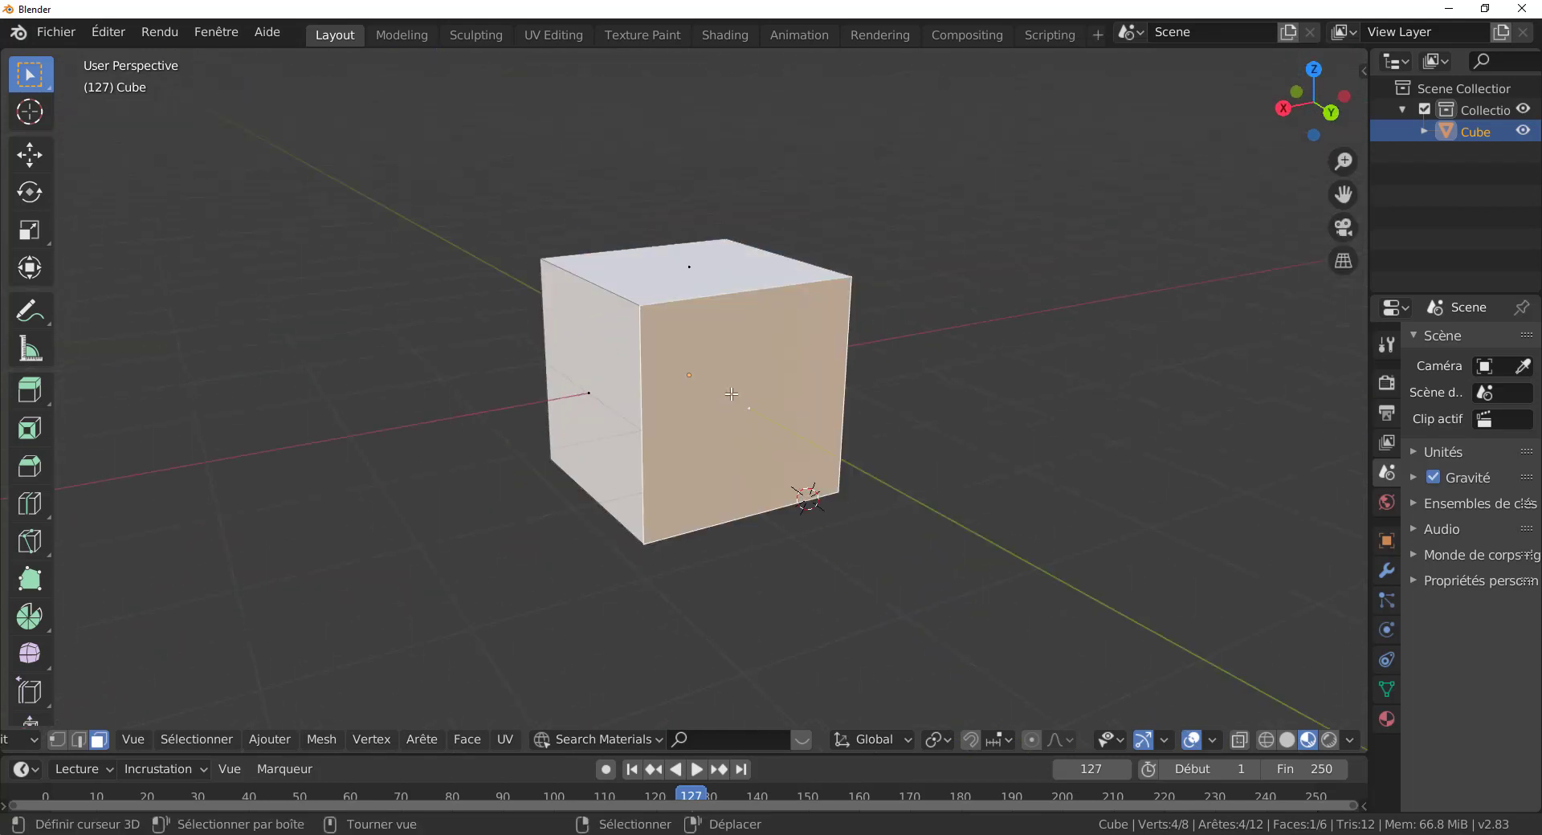
key(g)
right_click(728, 540)
middle_drag(729, 548, 712, 467)
right_click(737, 426)
key(g)
right_click(926, 512)
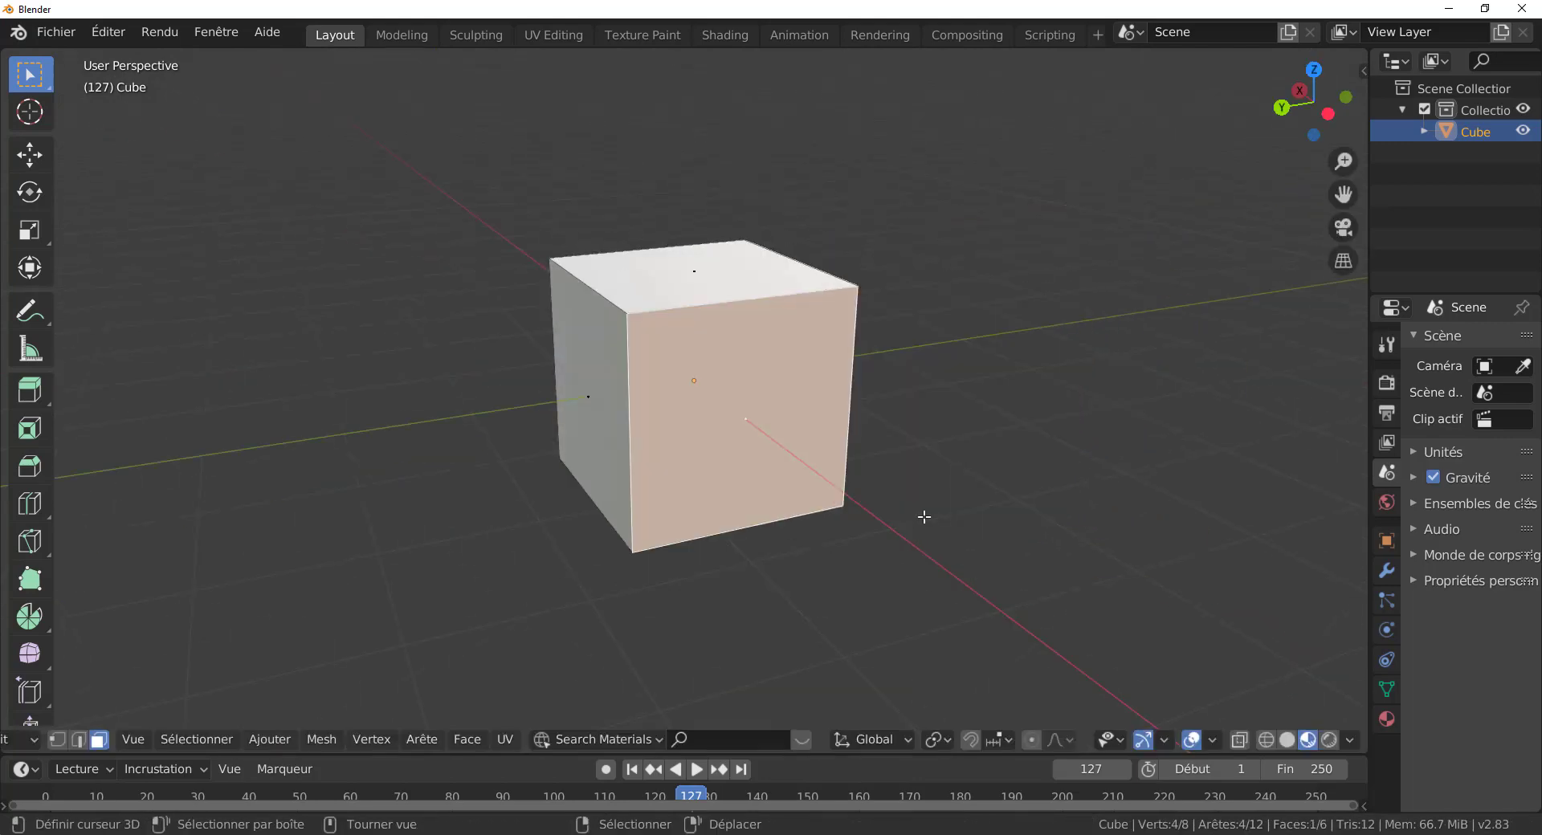
middle_drag(859, 488, 912, 496)
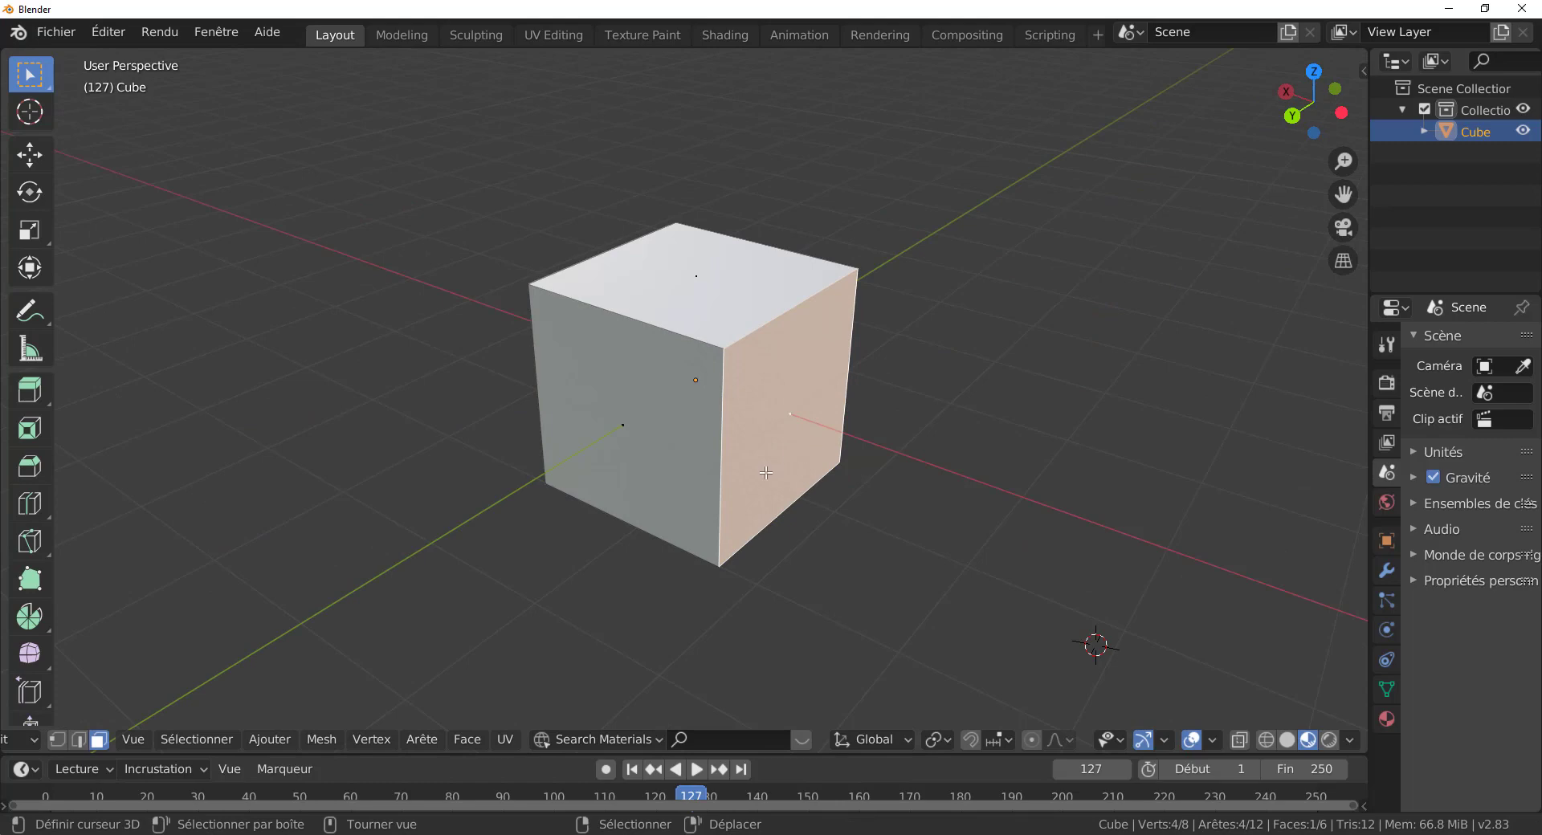
key(g)
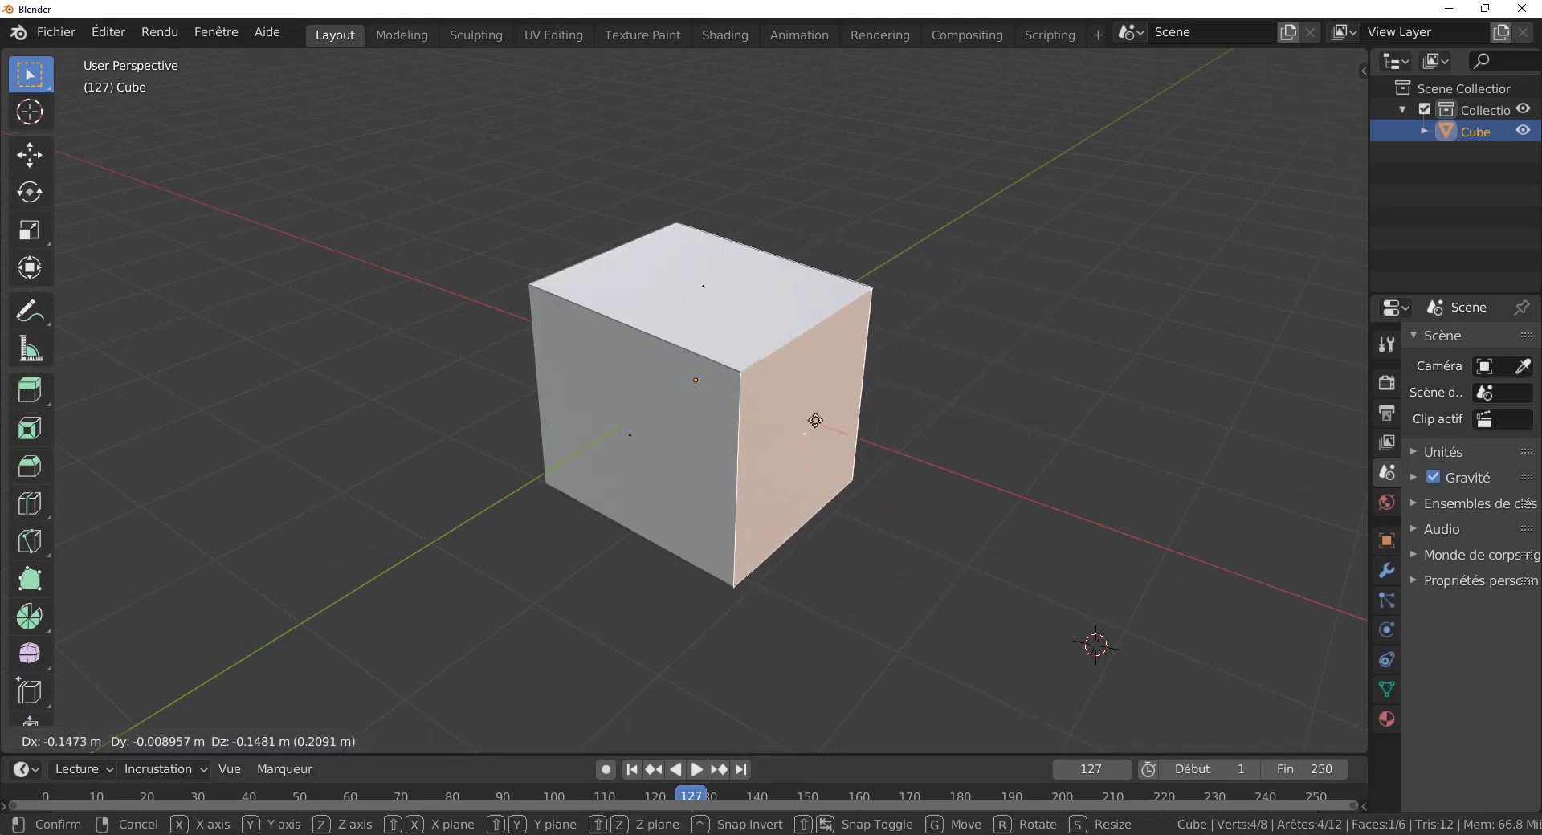
right_click(835, 505)
Select the cube's top face and try moving it freely
middle_drag(836, 506, 824, 441)
middle_drag(737, 396, 699, 369)
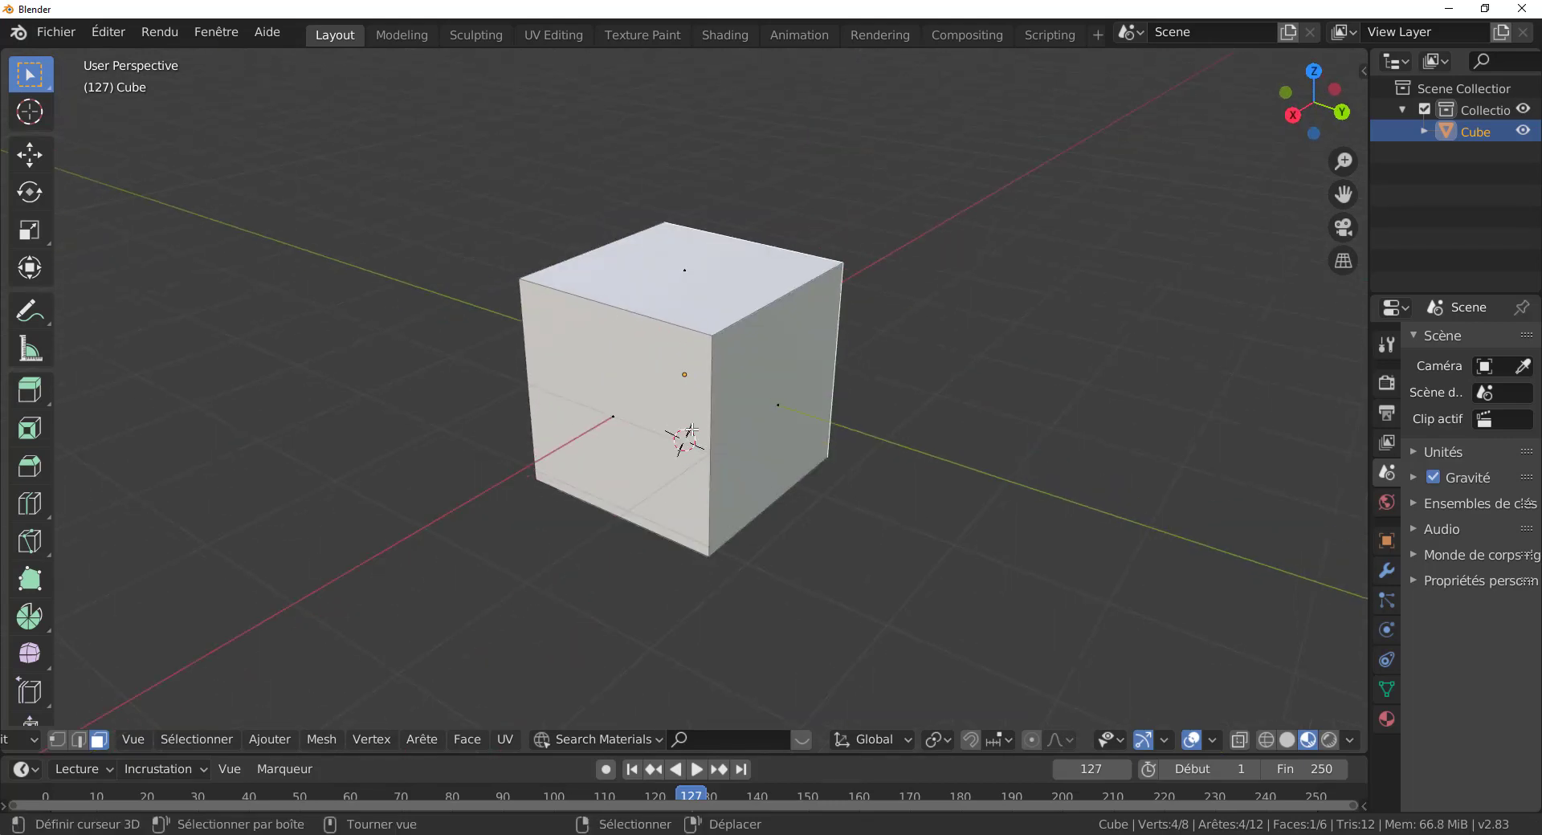
right_click(701, 289)
key(g)
right_click(764, 133)
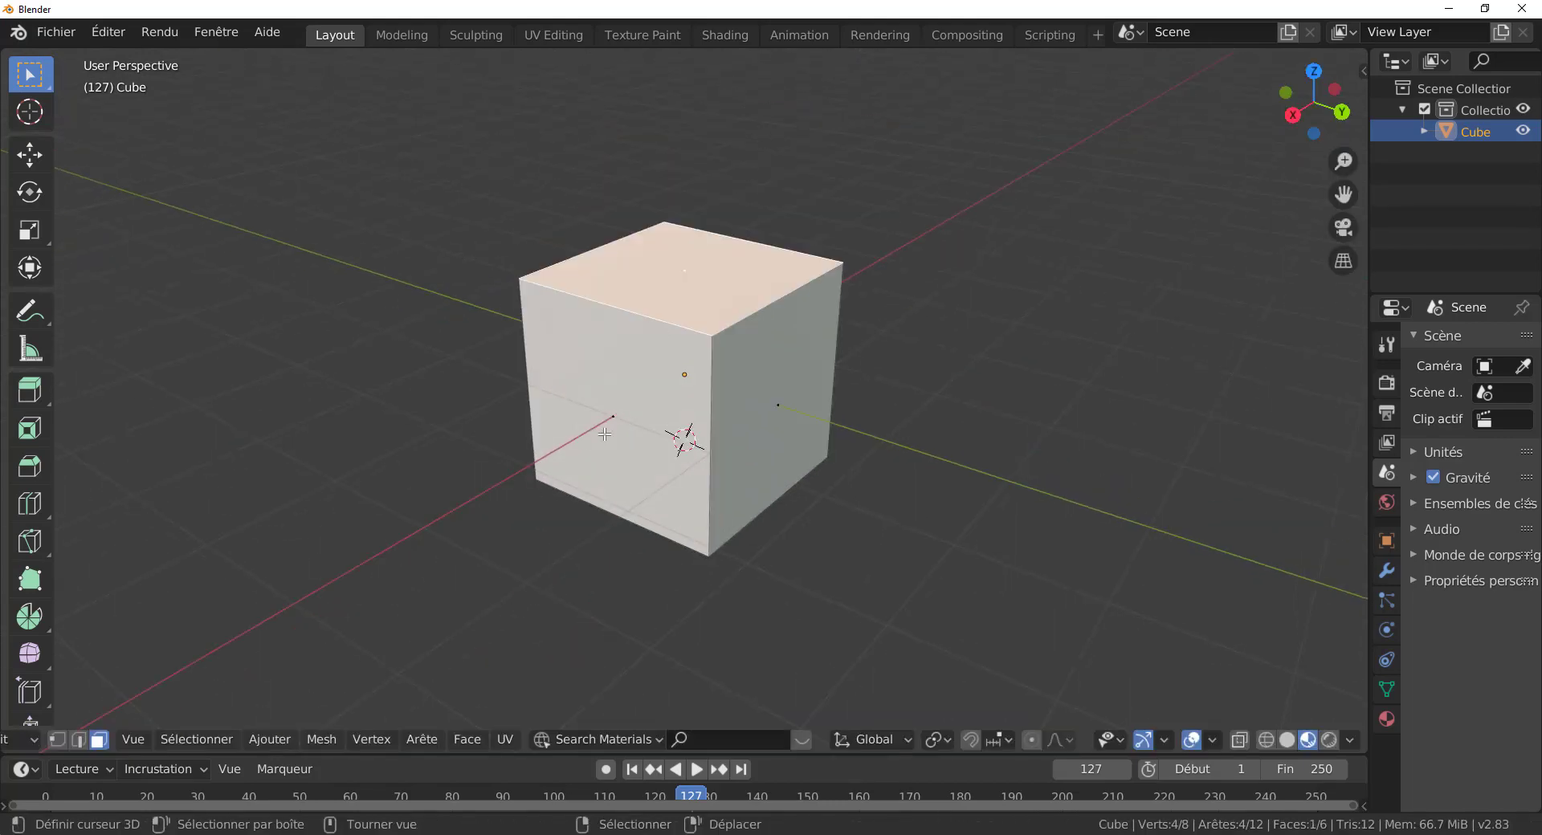
Select several side faces of the cube one after another from different angles, finishing with the top face selected
right_click(613, 393)
right_click(744, 426)
right_click(688, 286)
middle_drag(994, 434, 777, 443)
right_click(761, 508)
right_click(623, 444)
middle_drag(660, 440, 859, 480)
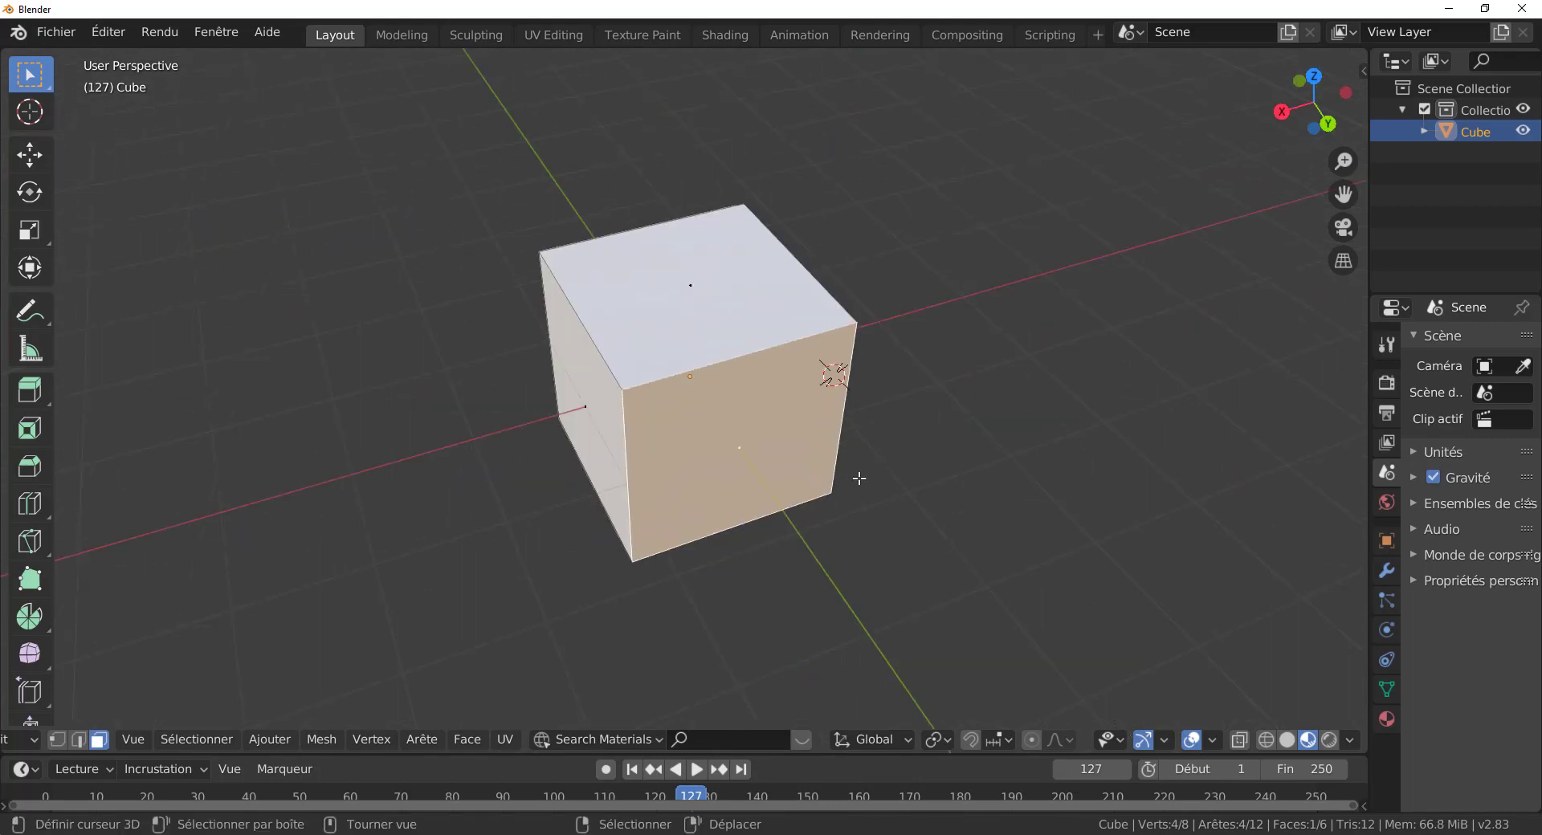
right_click(741, 312)
Widen the tool list so the tool names are readable and activate the Move tool (Déplacer)
middle_drag(765, 408, 884, 571)
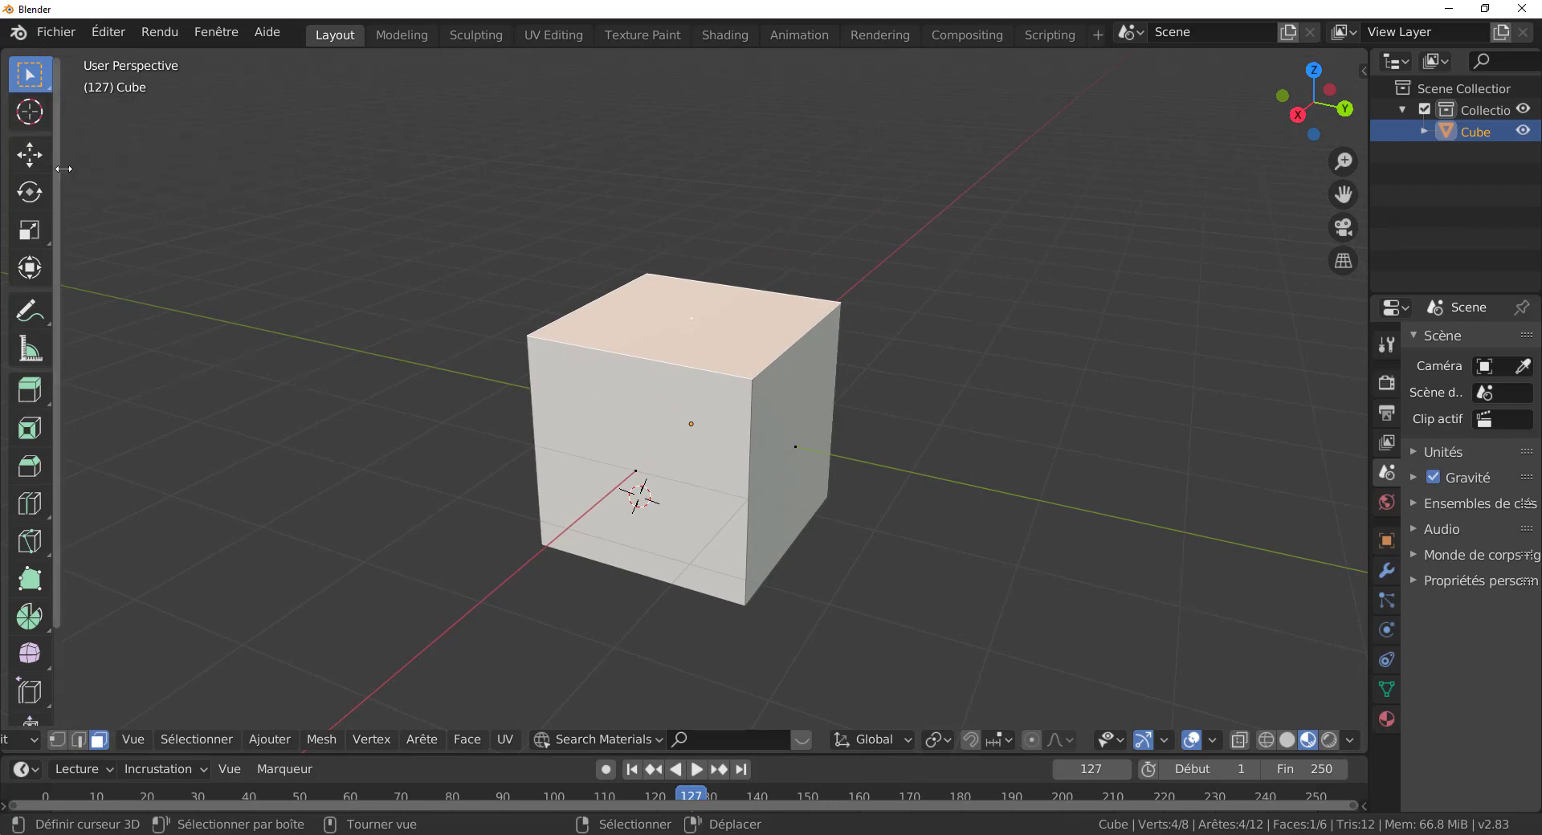
drag(63, 168, 148, 169)
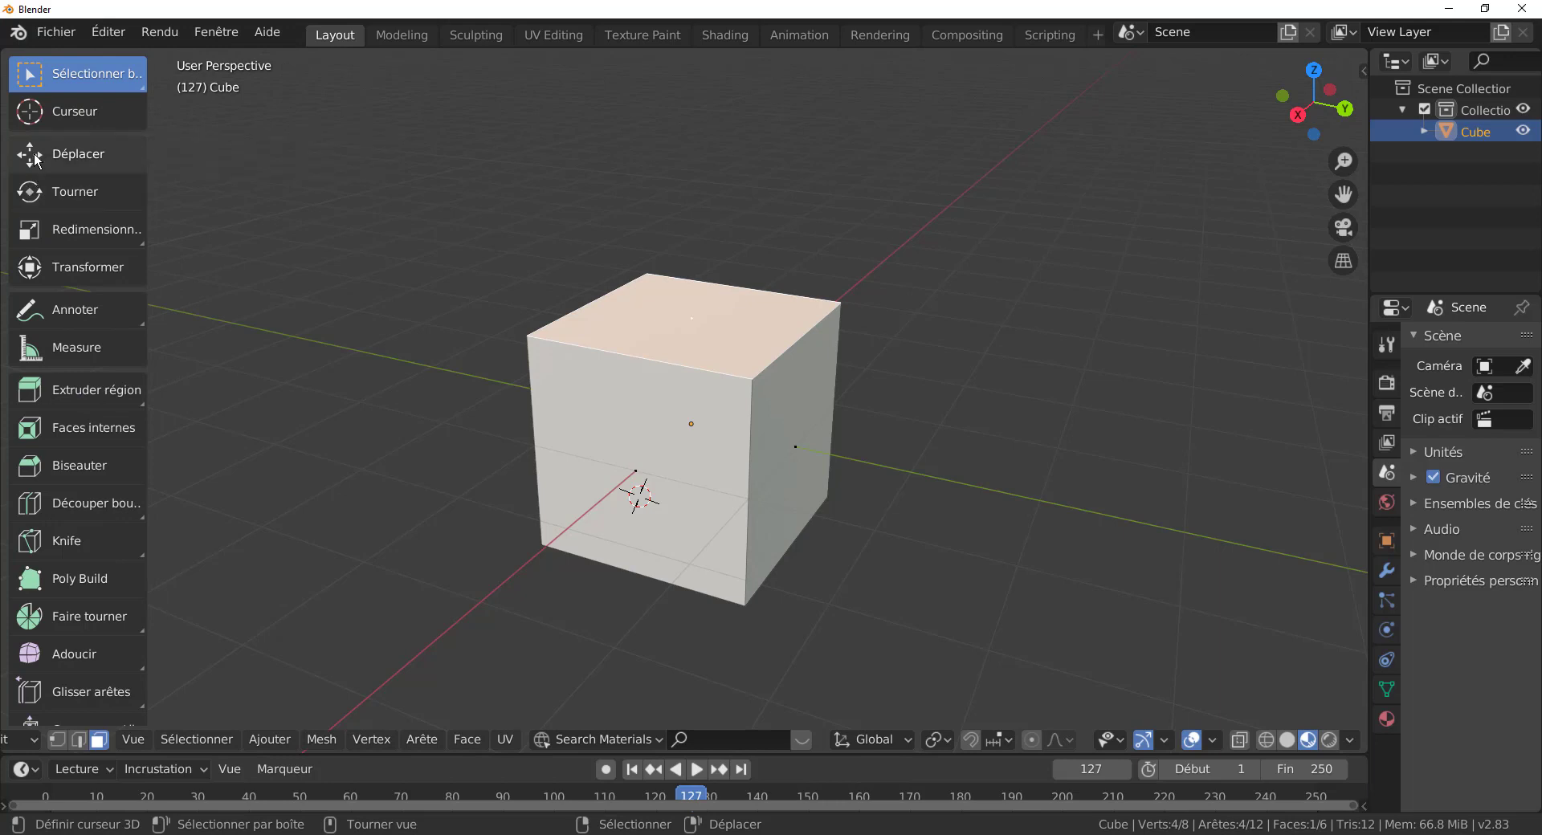
click(35, 159)
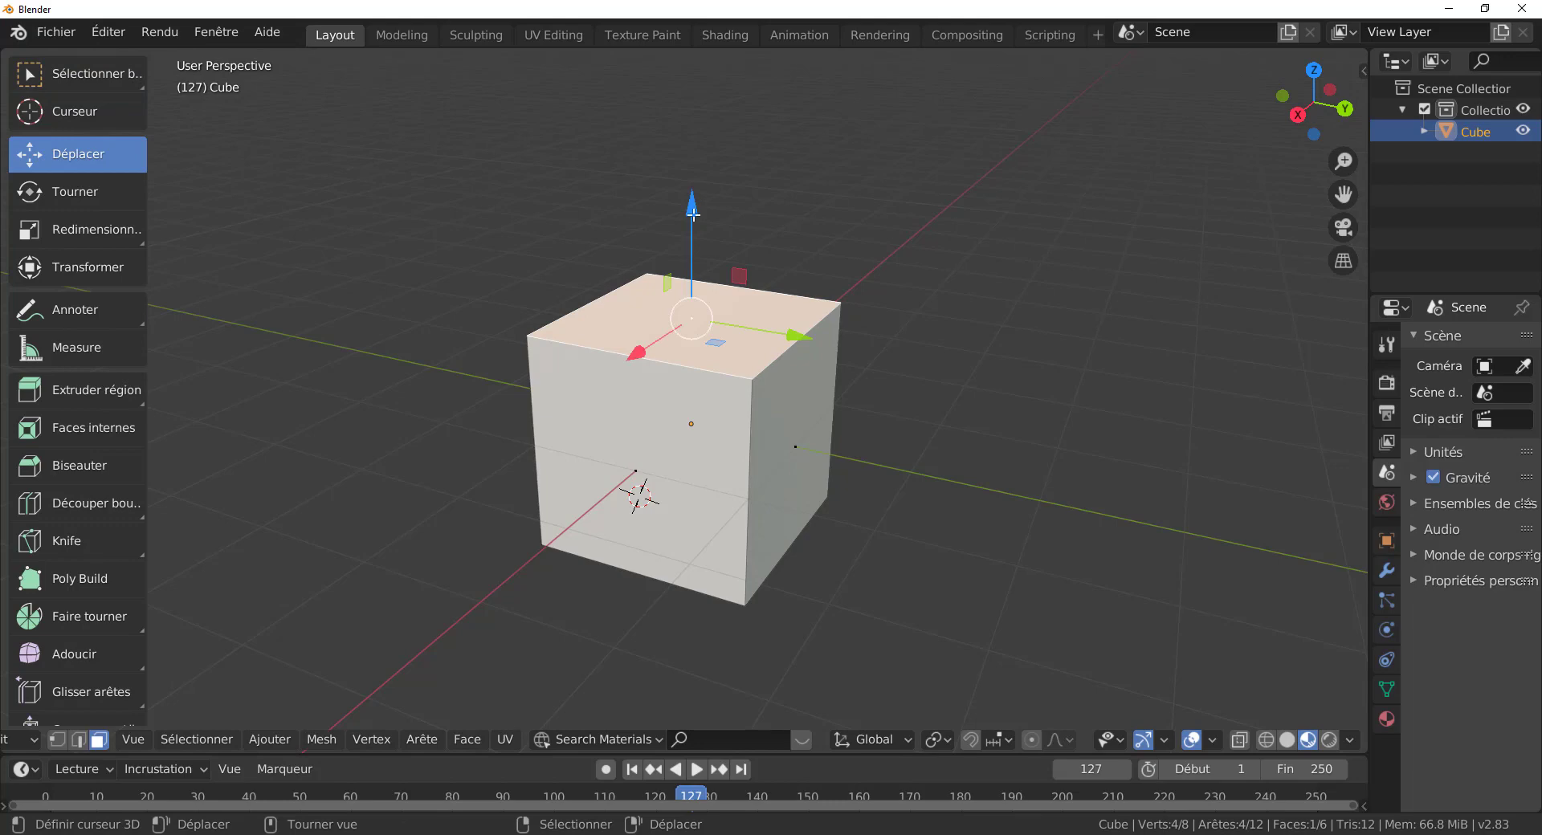
Move the top face along its Z and Y axis handles, finishing with it lowered about 0.32 m along Z
mouse_move(691, 209)
mouse_down()
mouse_move(690, 164)
mouse_move(692, 193)
mouse_up()
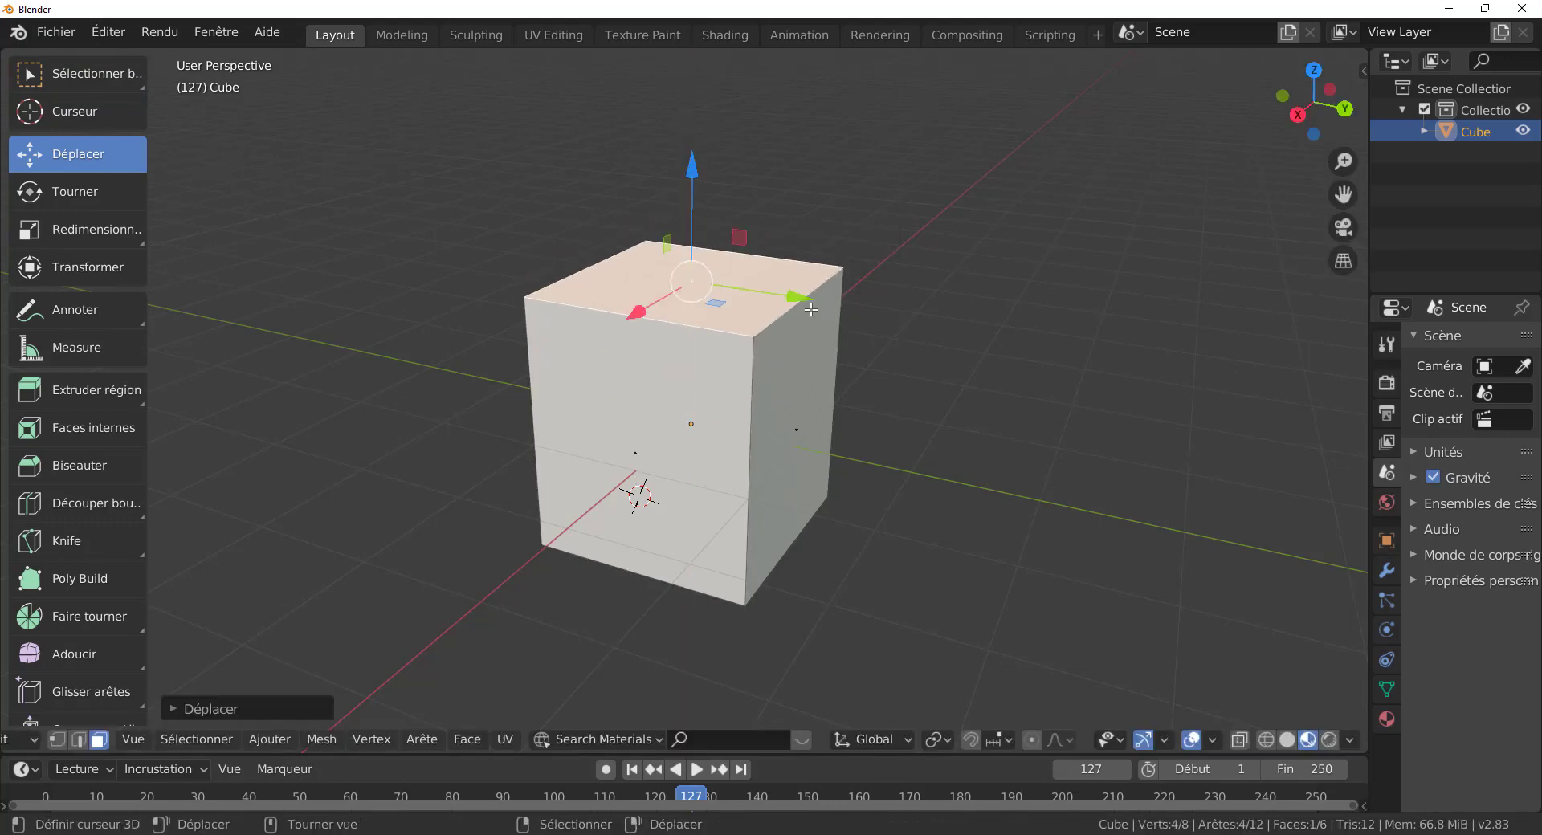
middle_drag(894, 345, 938, 355)
drag(811, 290, 761, 277)
drag(682, 163, 693, 200)
mouse_move(791, 327)
mouse_down()
mouse_move(870, 334)
mouse_move(806, 336)
mouse_up()
middle_drag(753, 398, 659, 402)
middle_drag(817, 287, 675, 203)
drag(673, 198, 680, 233)
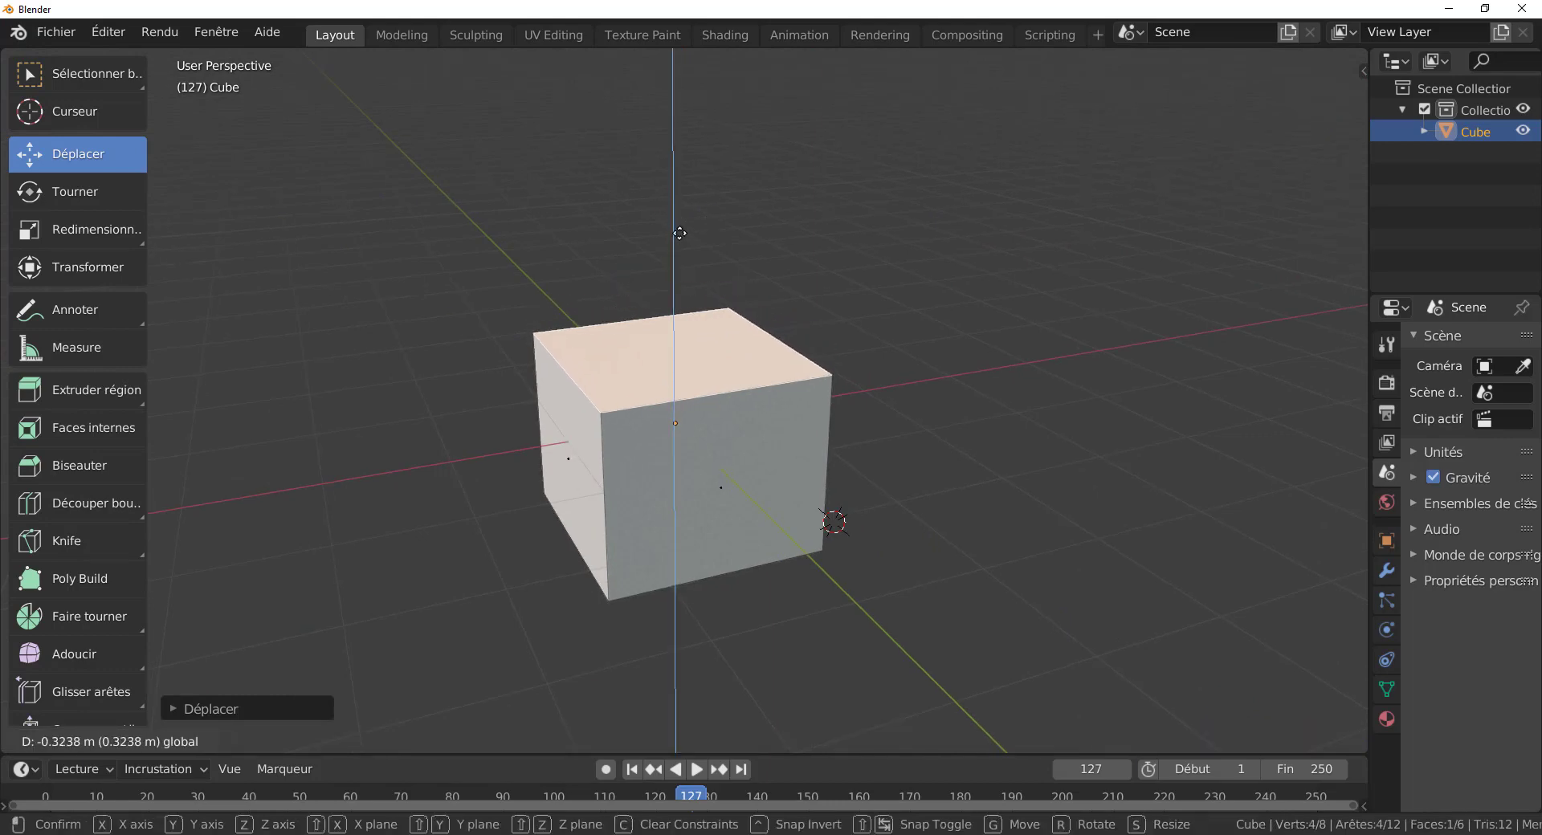
middle_drag(681, 406, 727, 402)
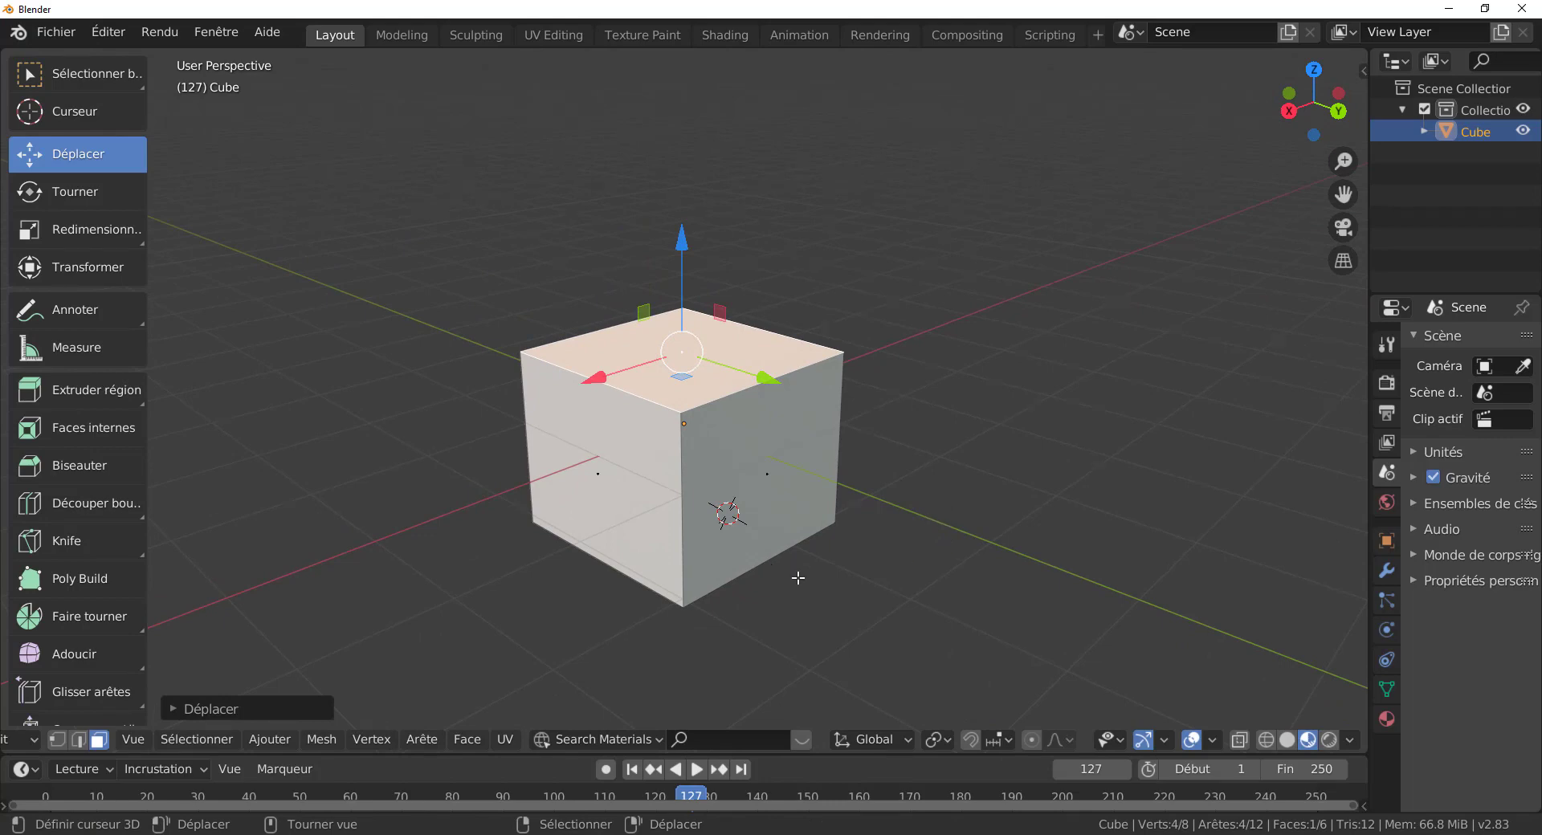
Try moving the top face freely without any axis constraint
key(g)
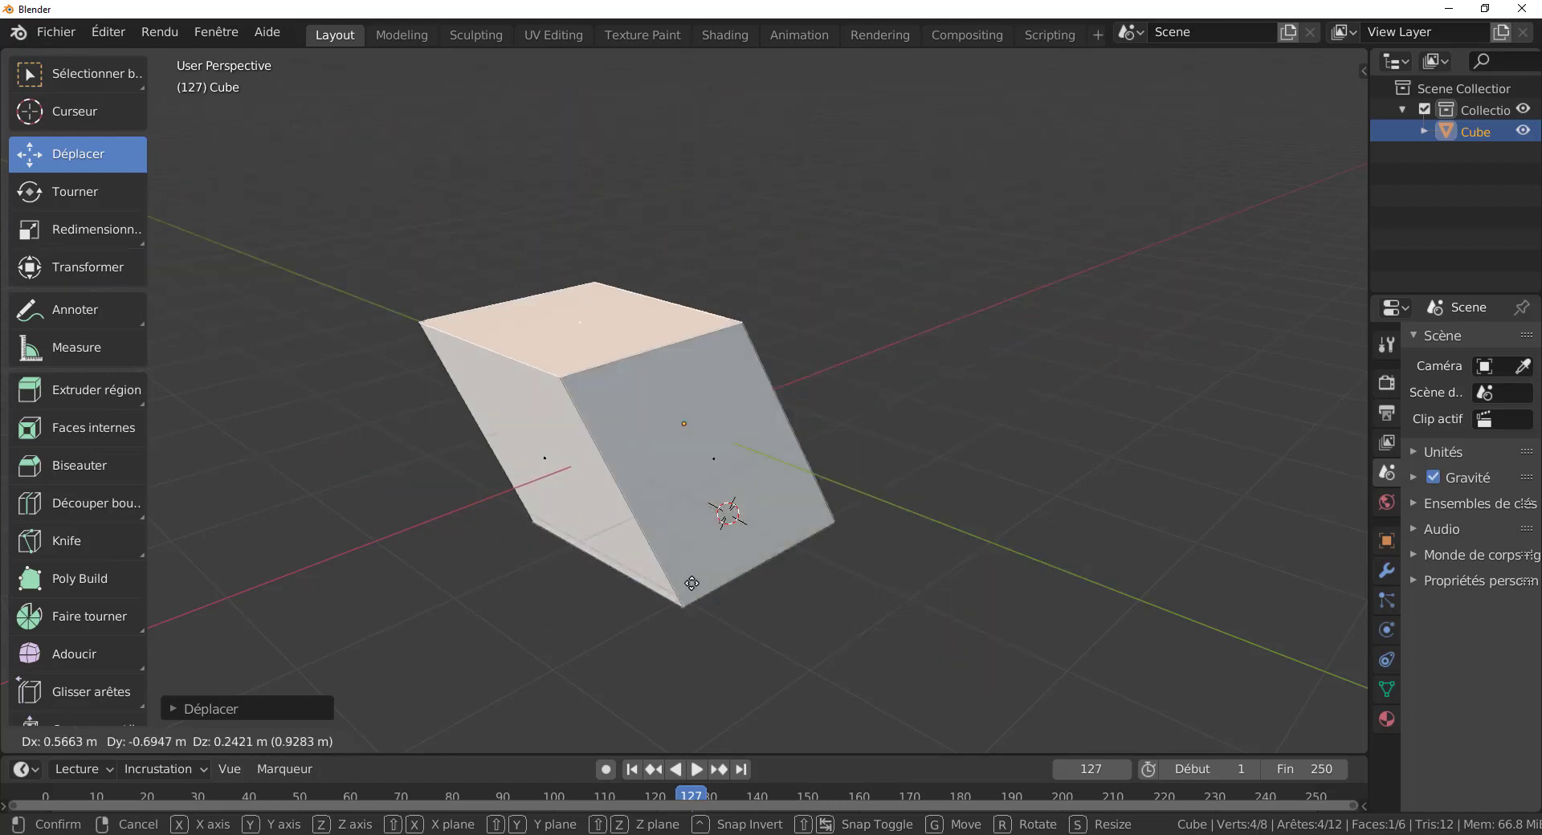
right_click(795, 525)
middle_drag(768, 566, 831, 555)
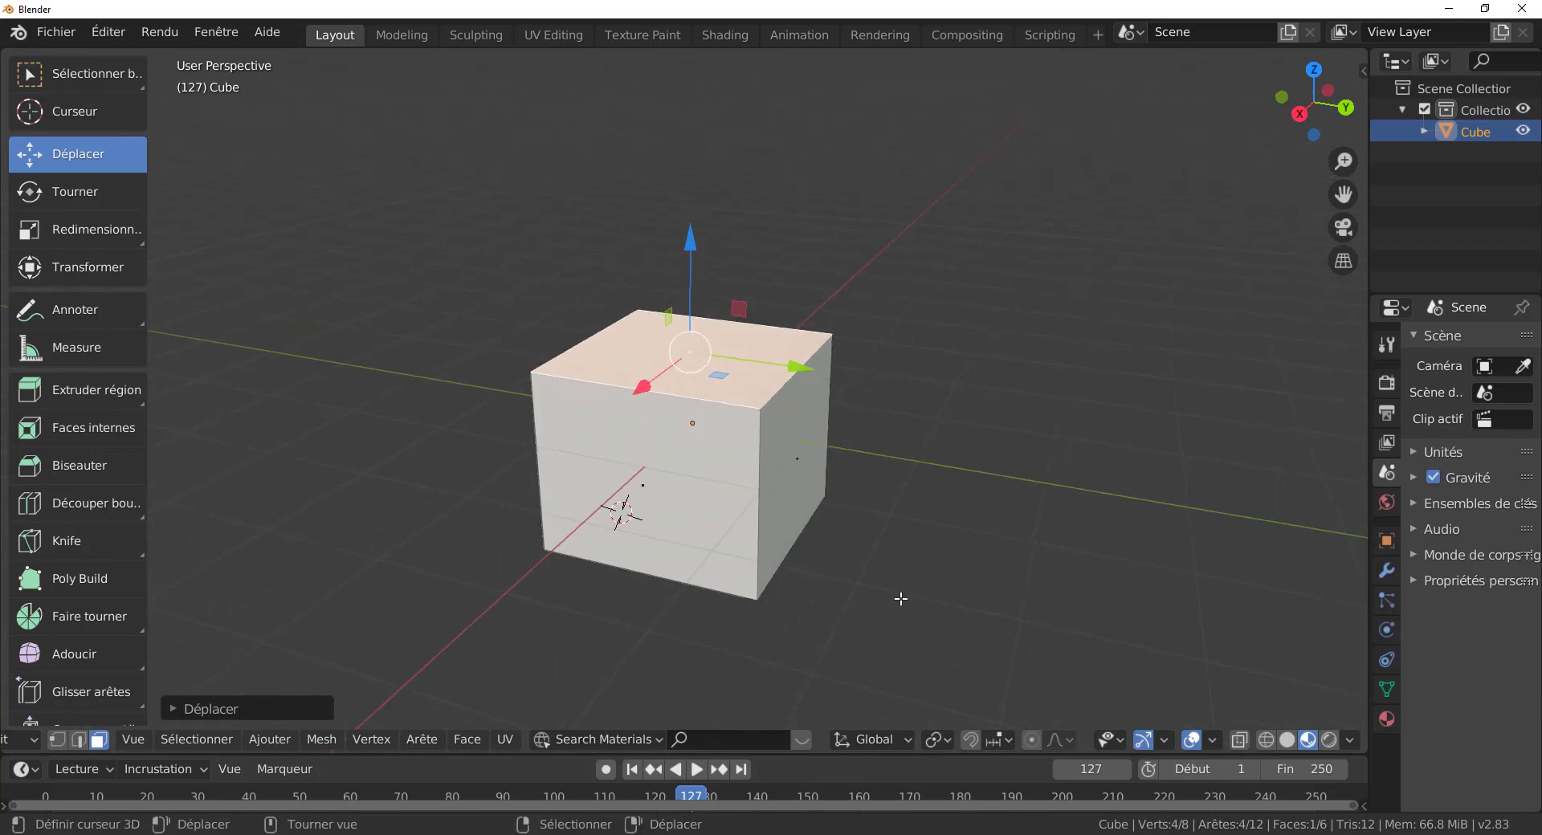
Try sliding the top face's edges along the adjoining geometry, both inward and downward
key(g)
key(g)
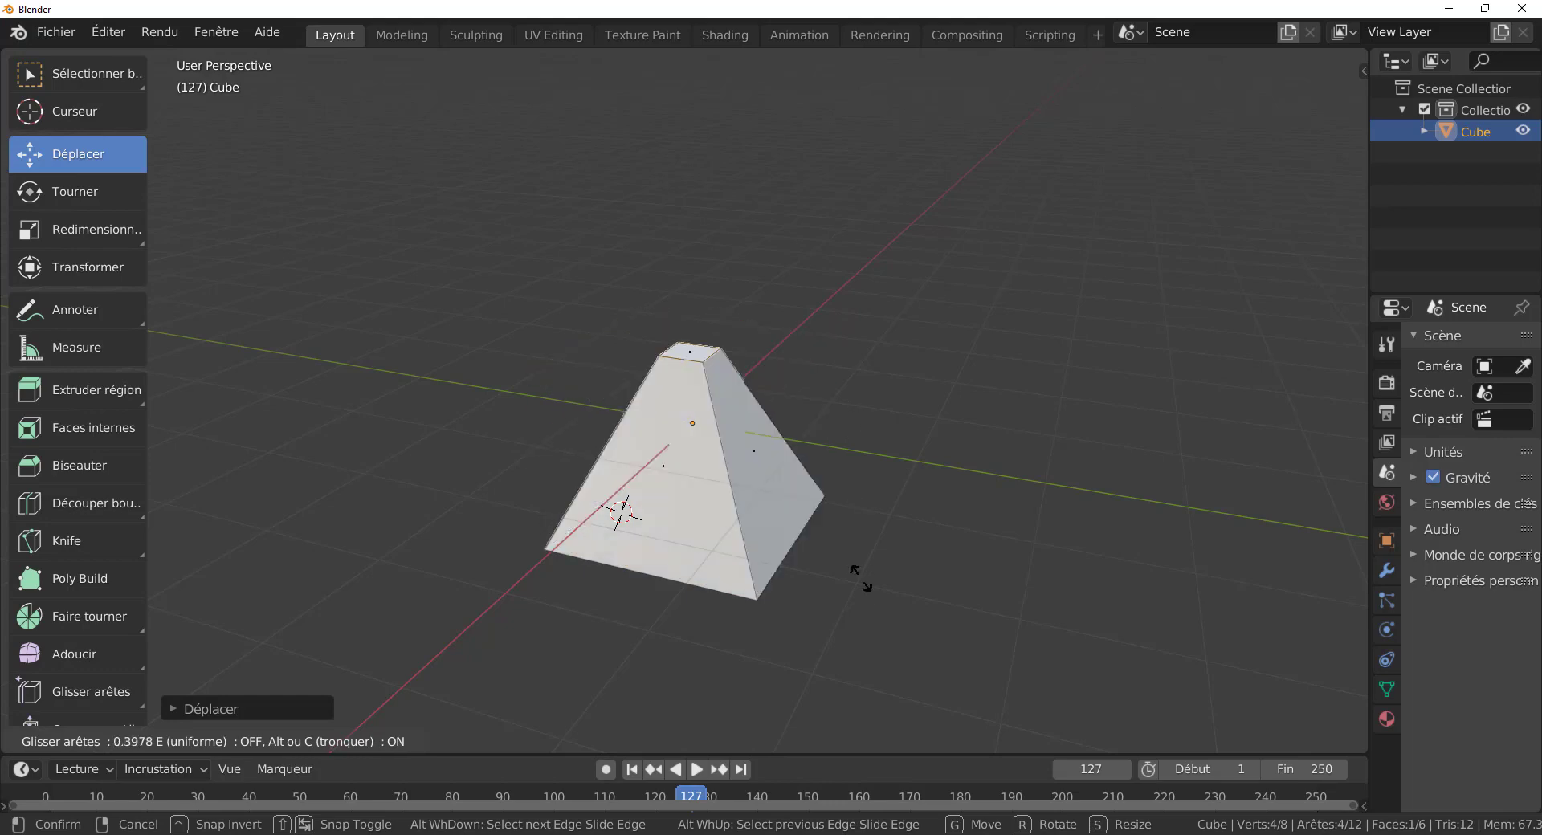
right_click(870, 631)
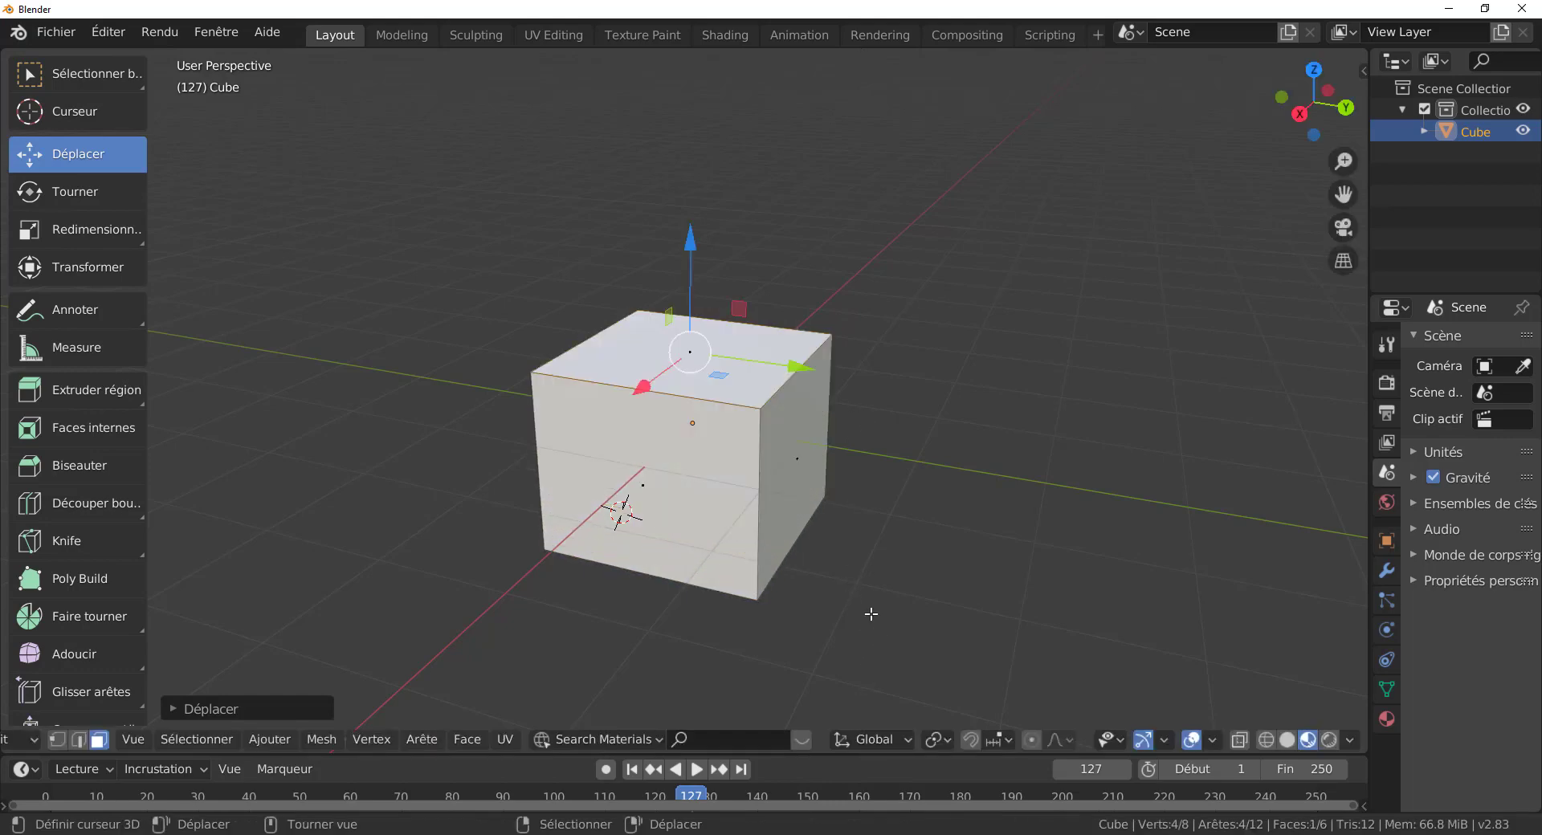
click(697, 312)
click(692, 355)
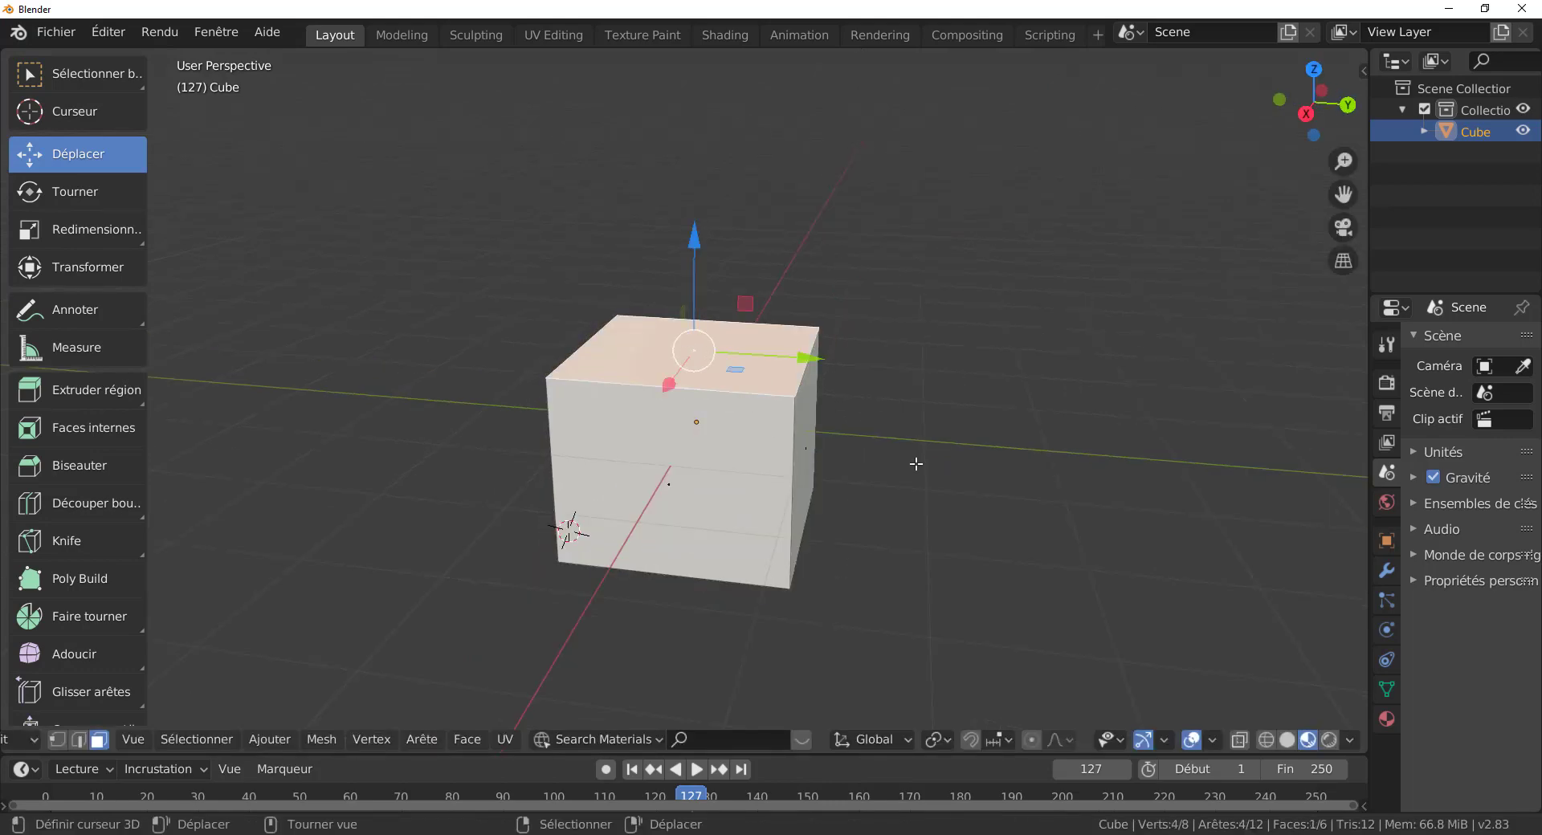
middle_drag(915, 464, 901, 460)
key(g)
key(g)
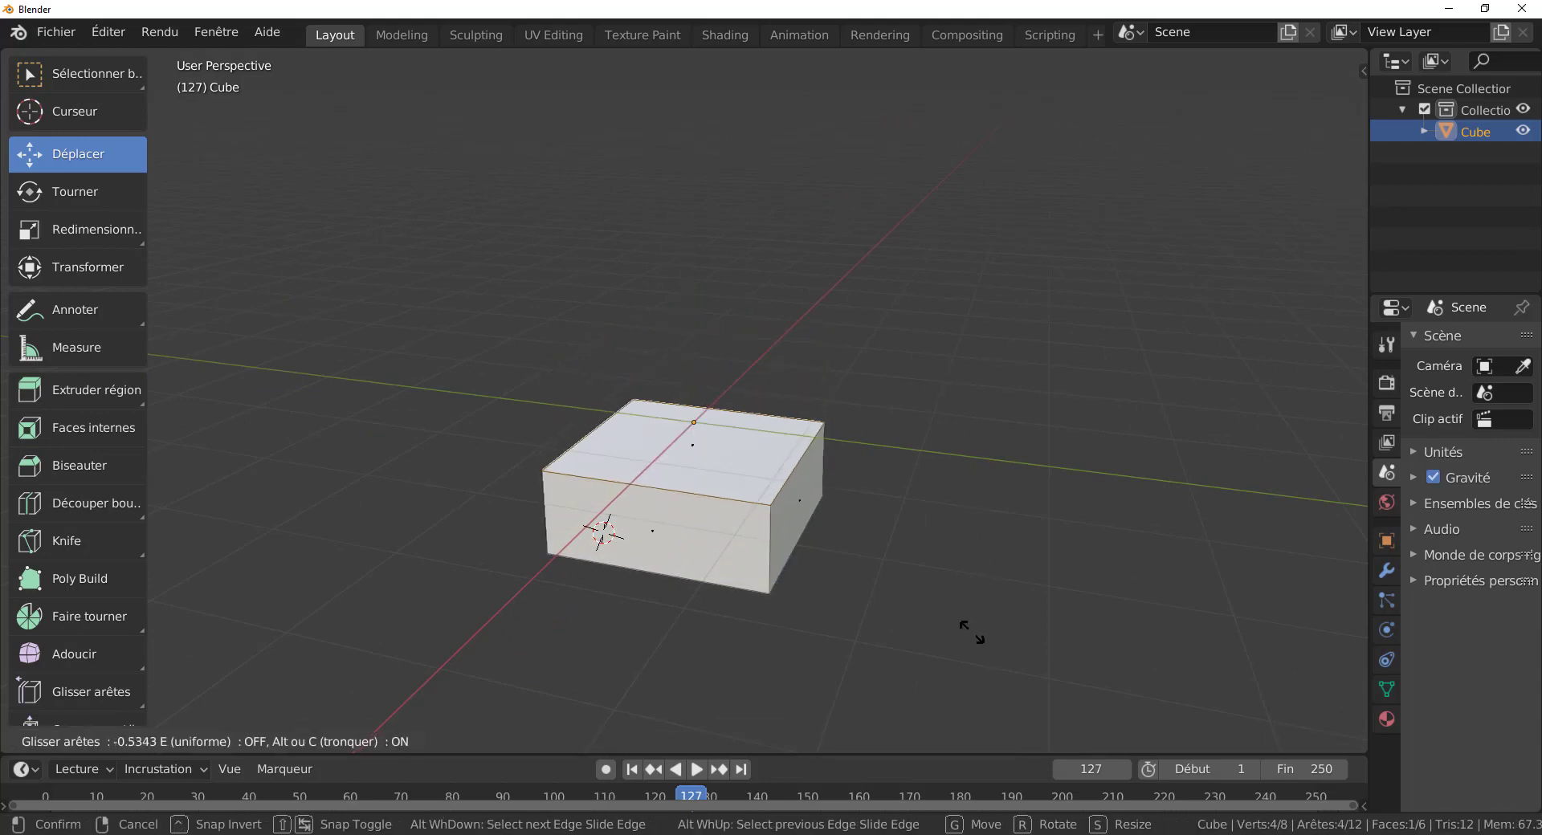
key(Escape)
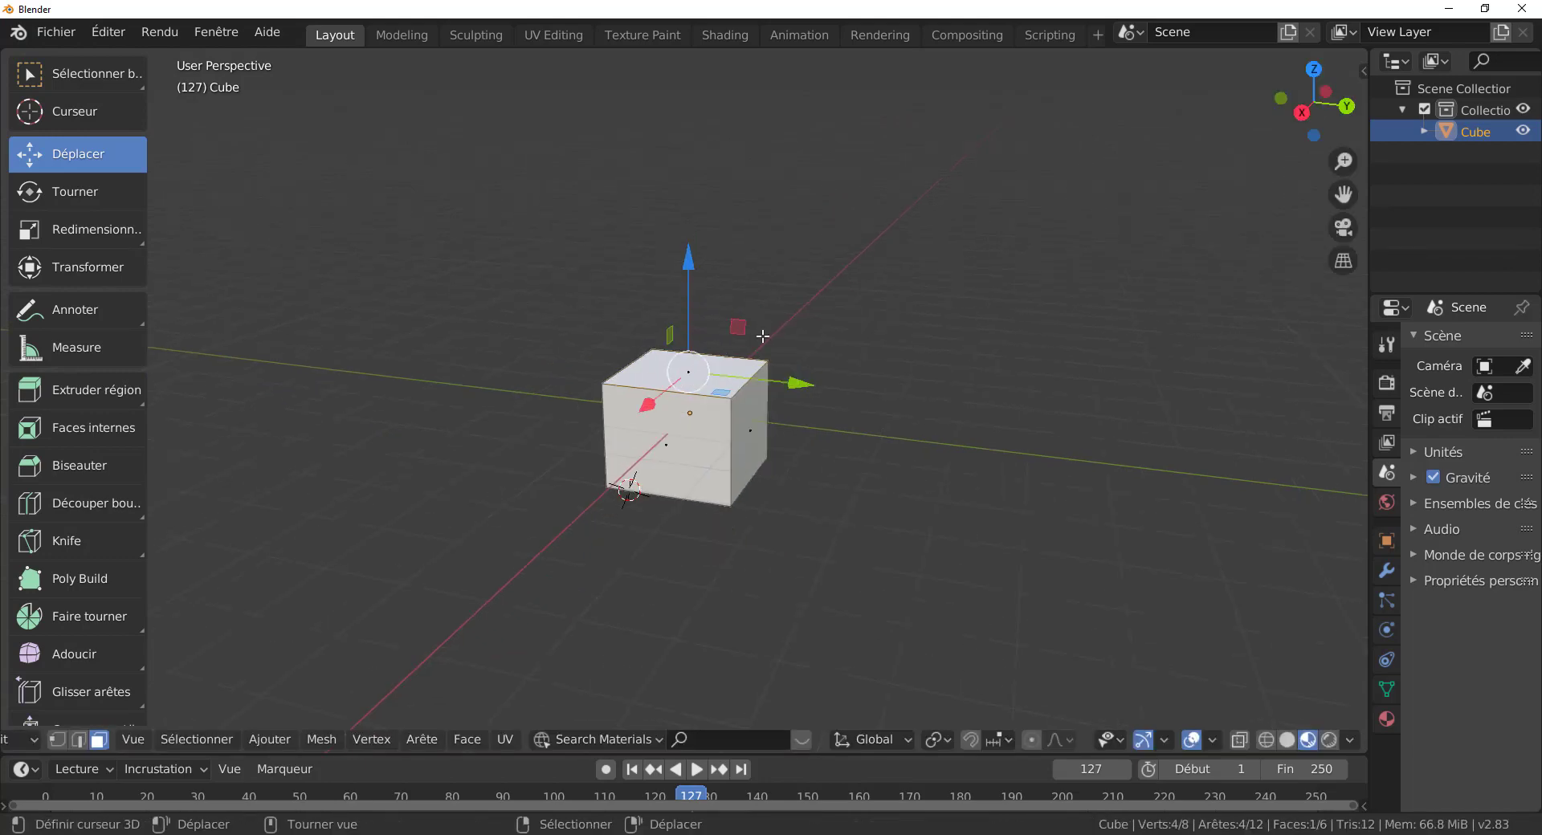
Examine the cube in perspective, top orthographic and front orthographic views
middle_drag(717, 444, 696, 452)
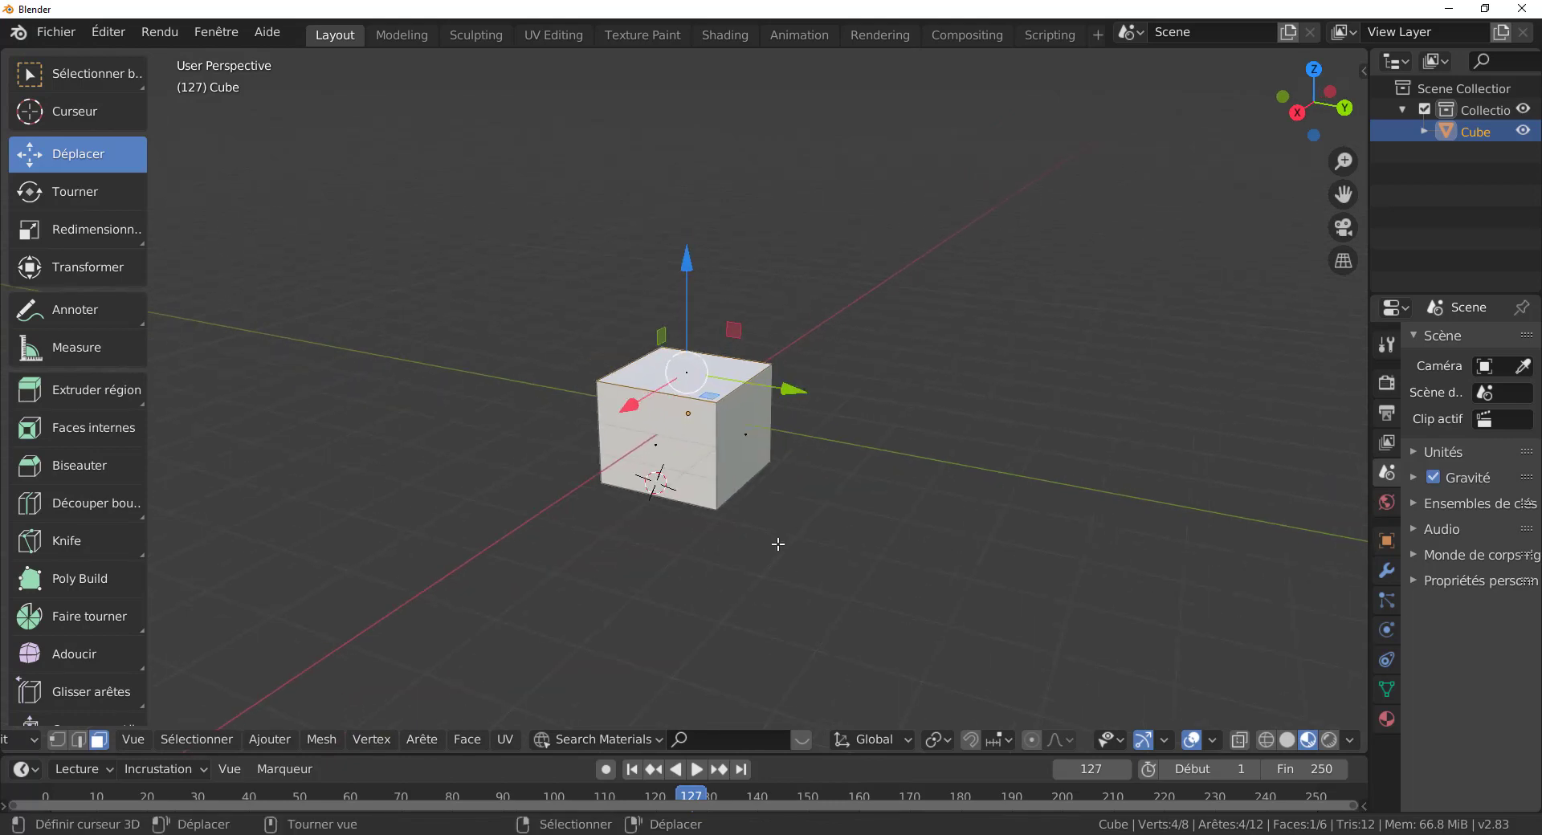
middle_drag(879, 533, 900, 512)
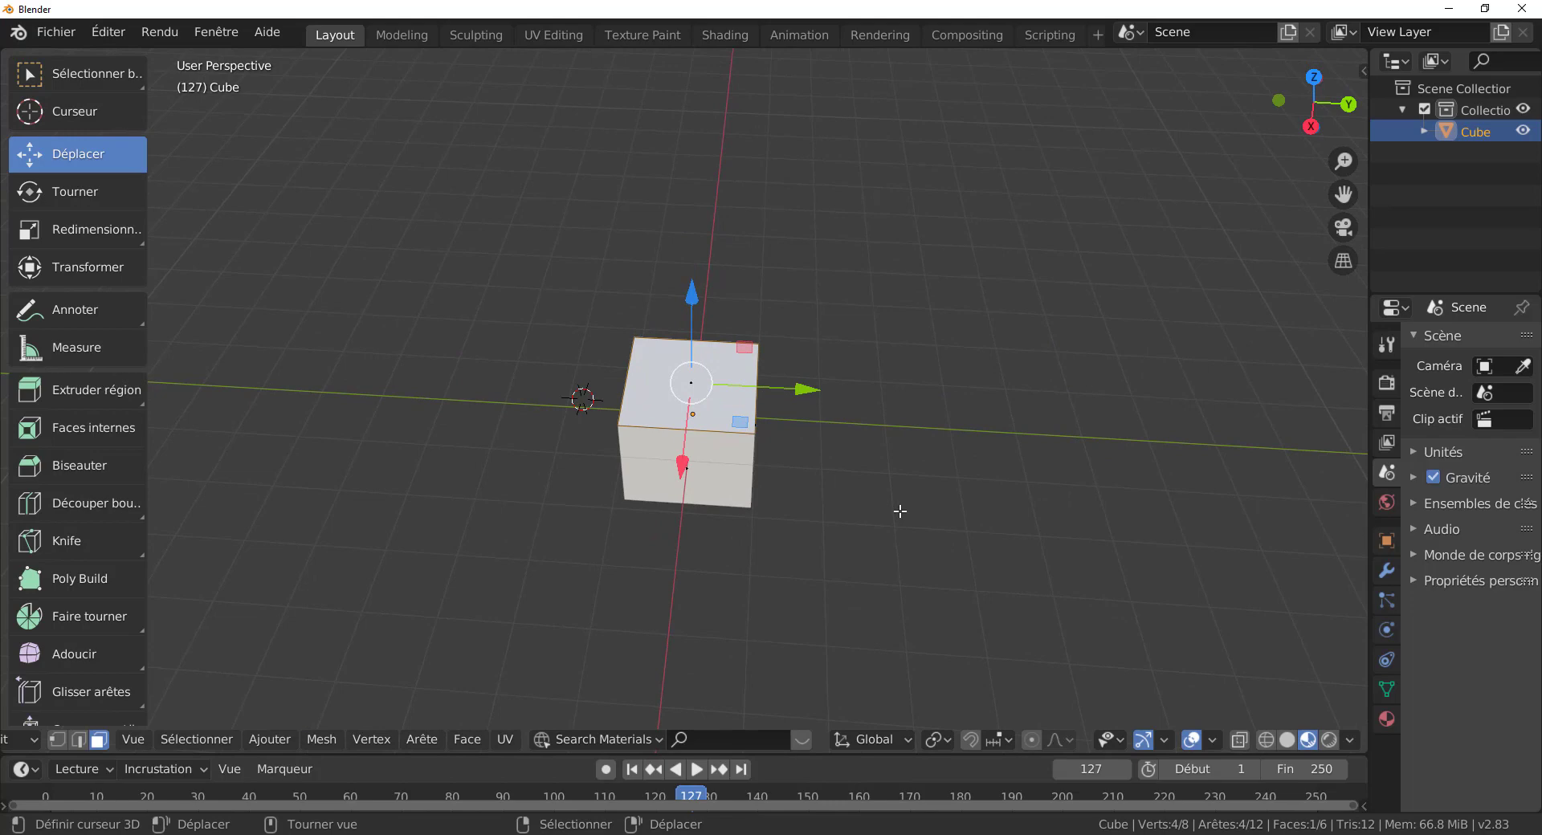
key(KP_7)
scroll(900, 512, up, 4)
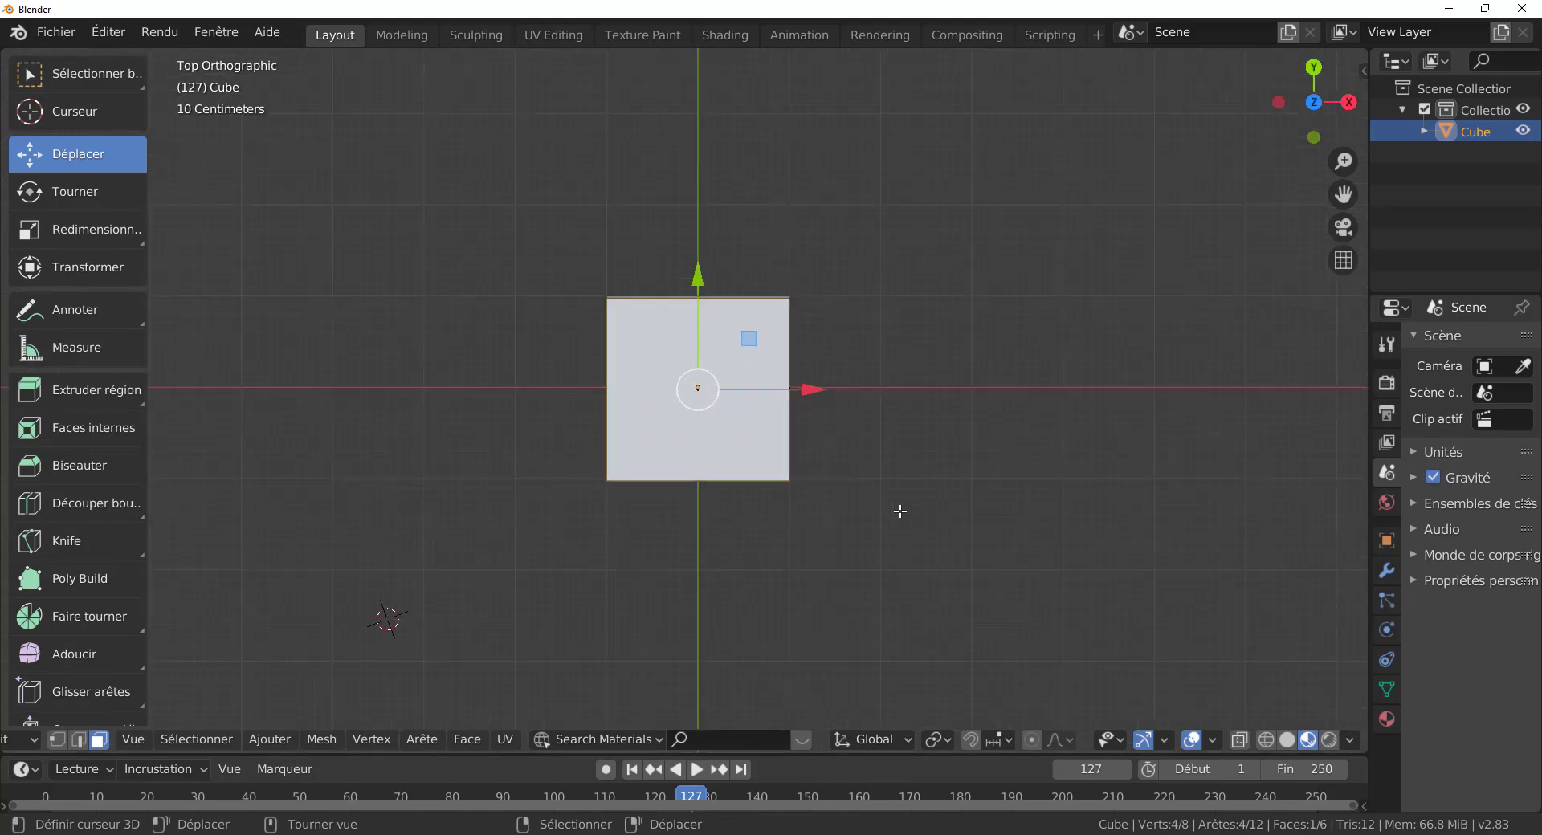
scroll(900, 510, down, 2)
middle_drag(839, 563, 762, 480)
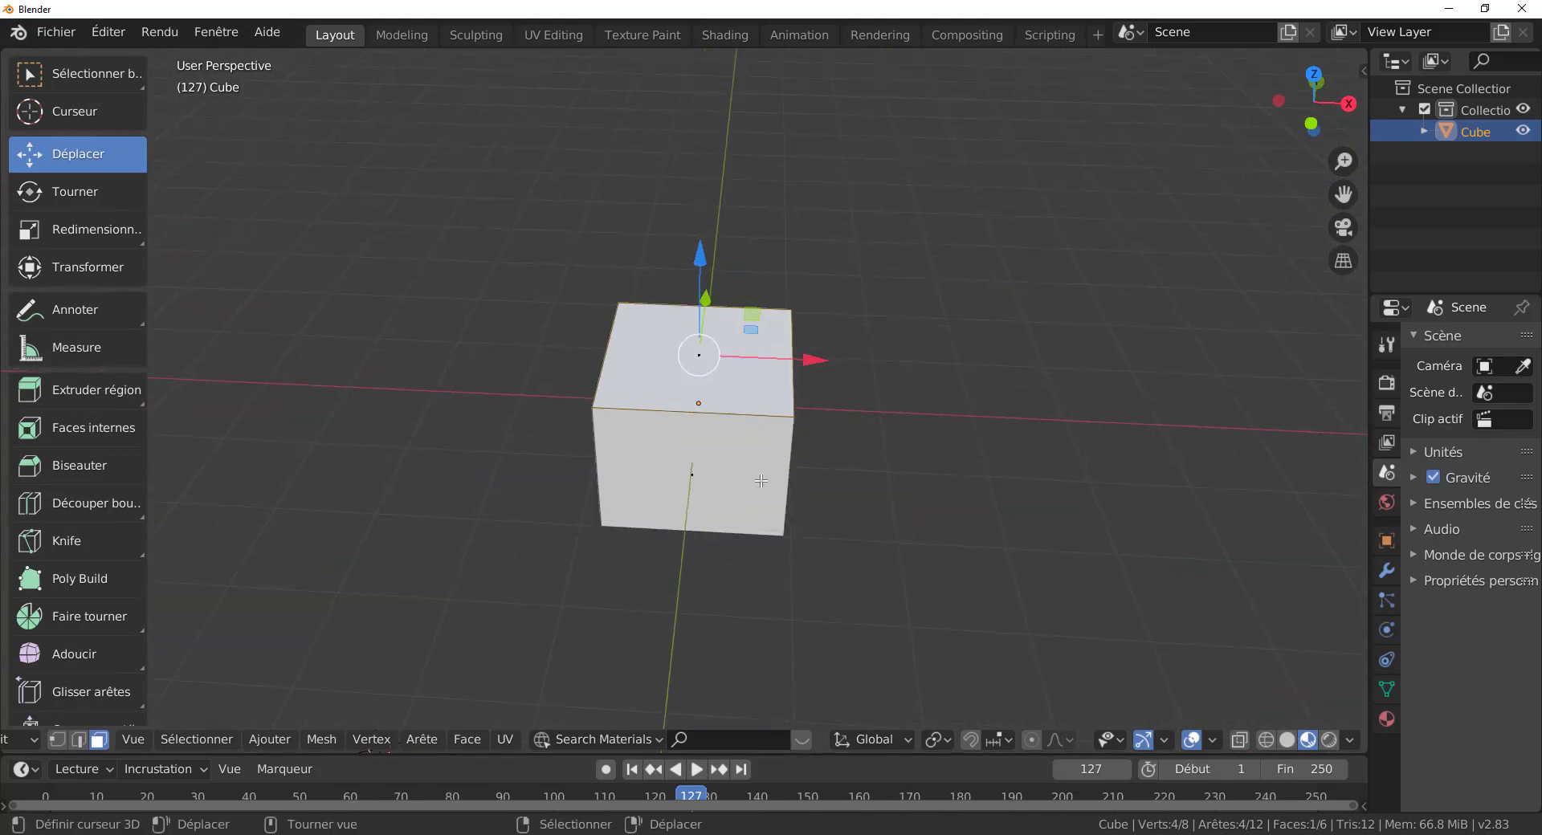
key(KP_7)
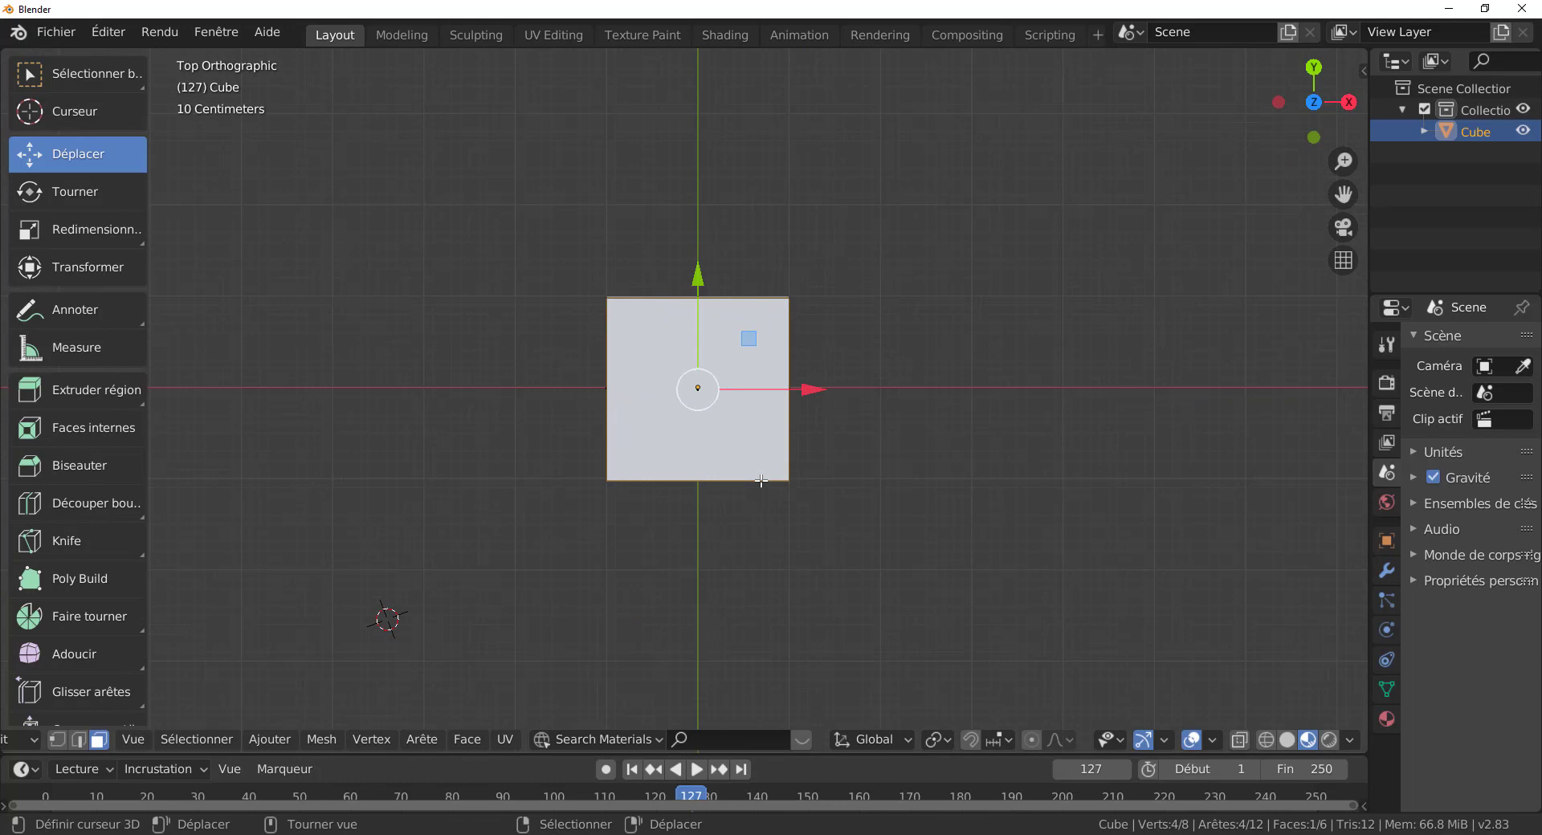
key(KP_1)
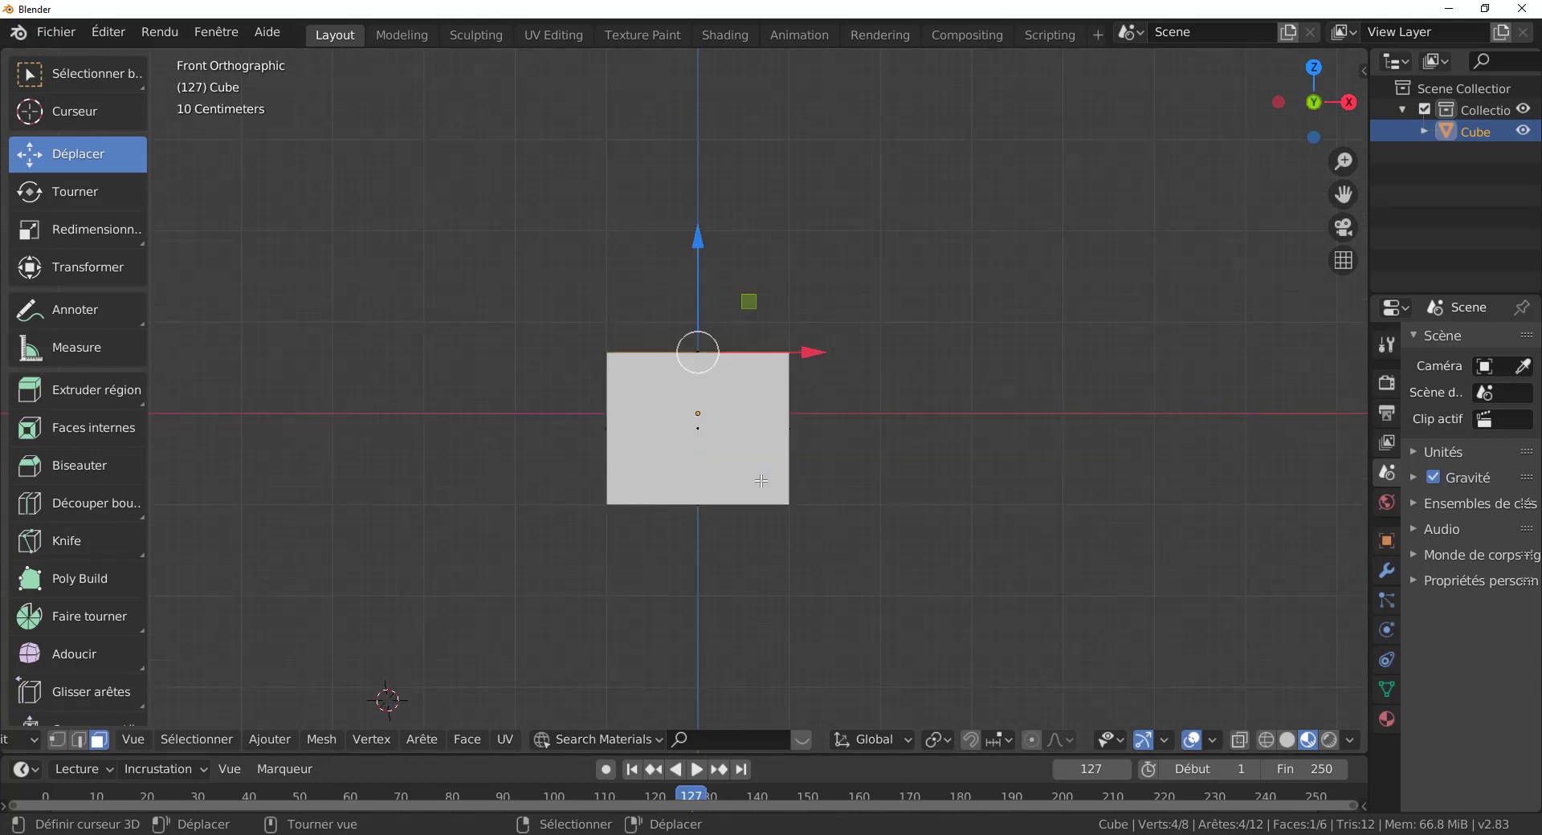
Compare the cube in the right, front and left orthographic views, finishing in the front view
key(KP_3)
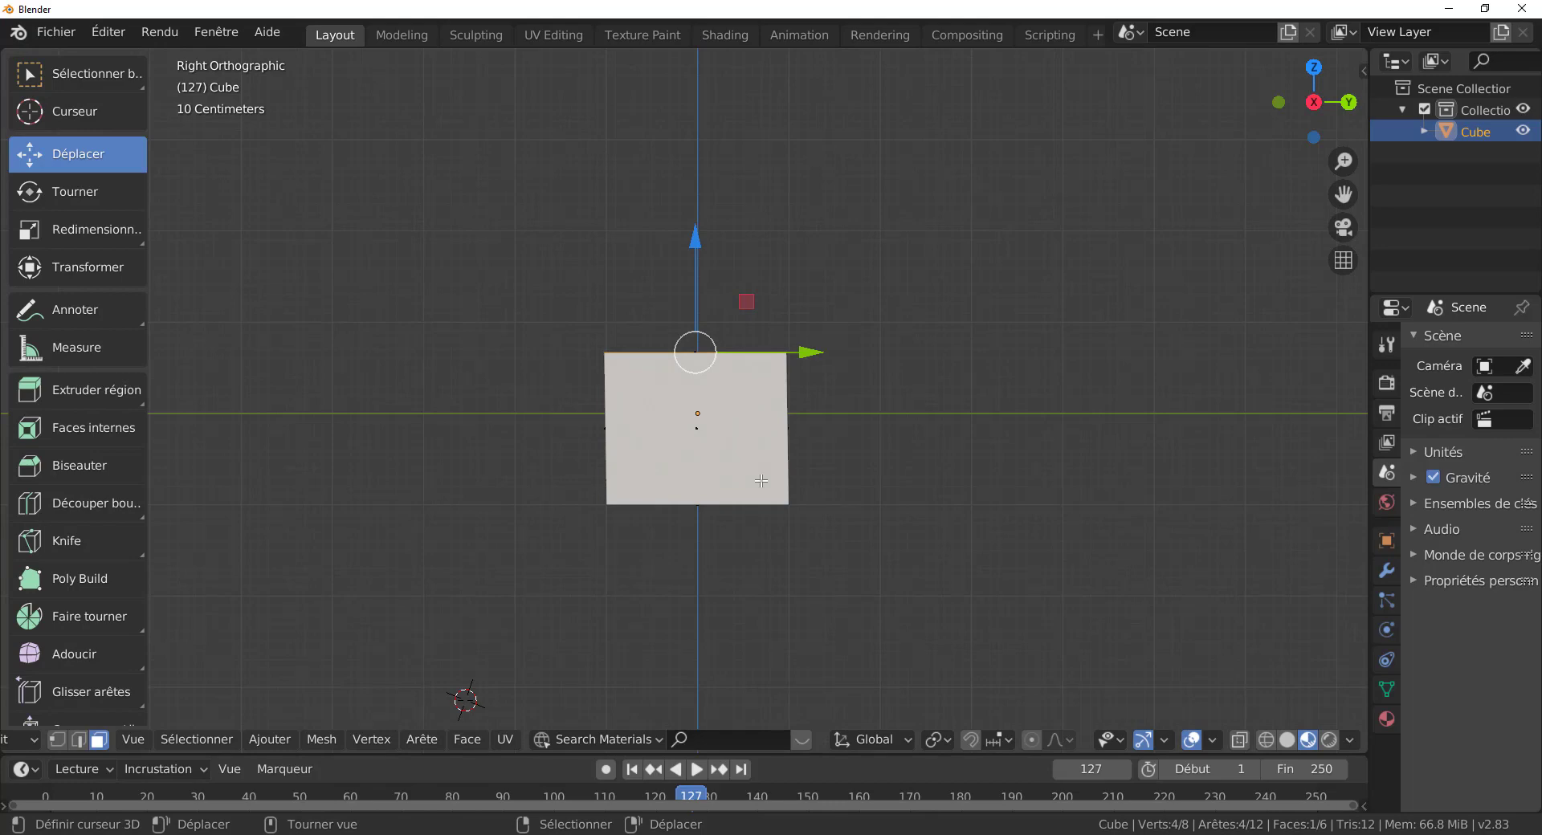
key(KP_1)
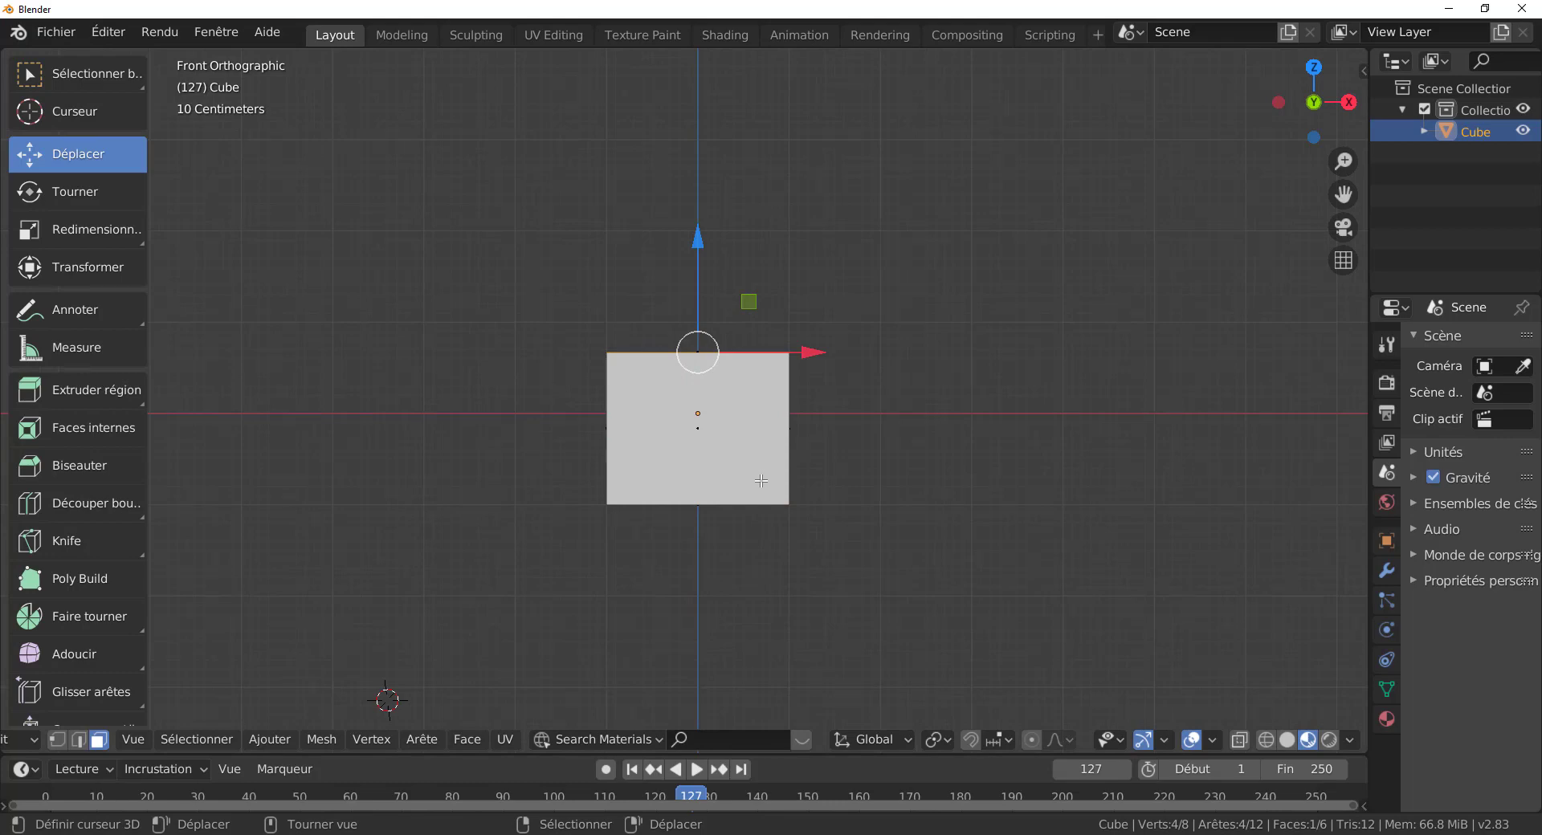
key(ctrl+KP_3)
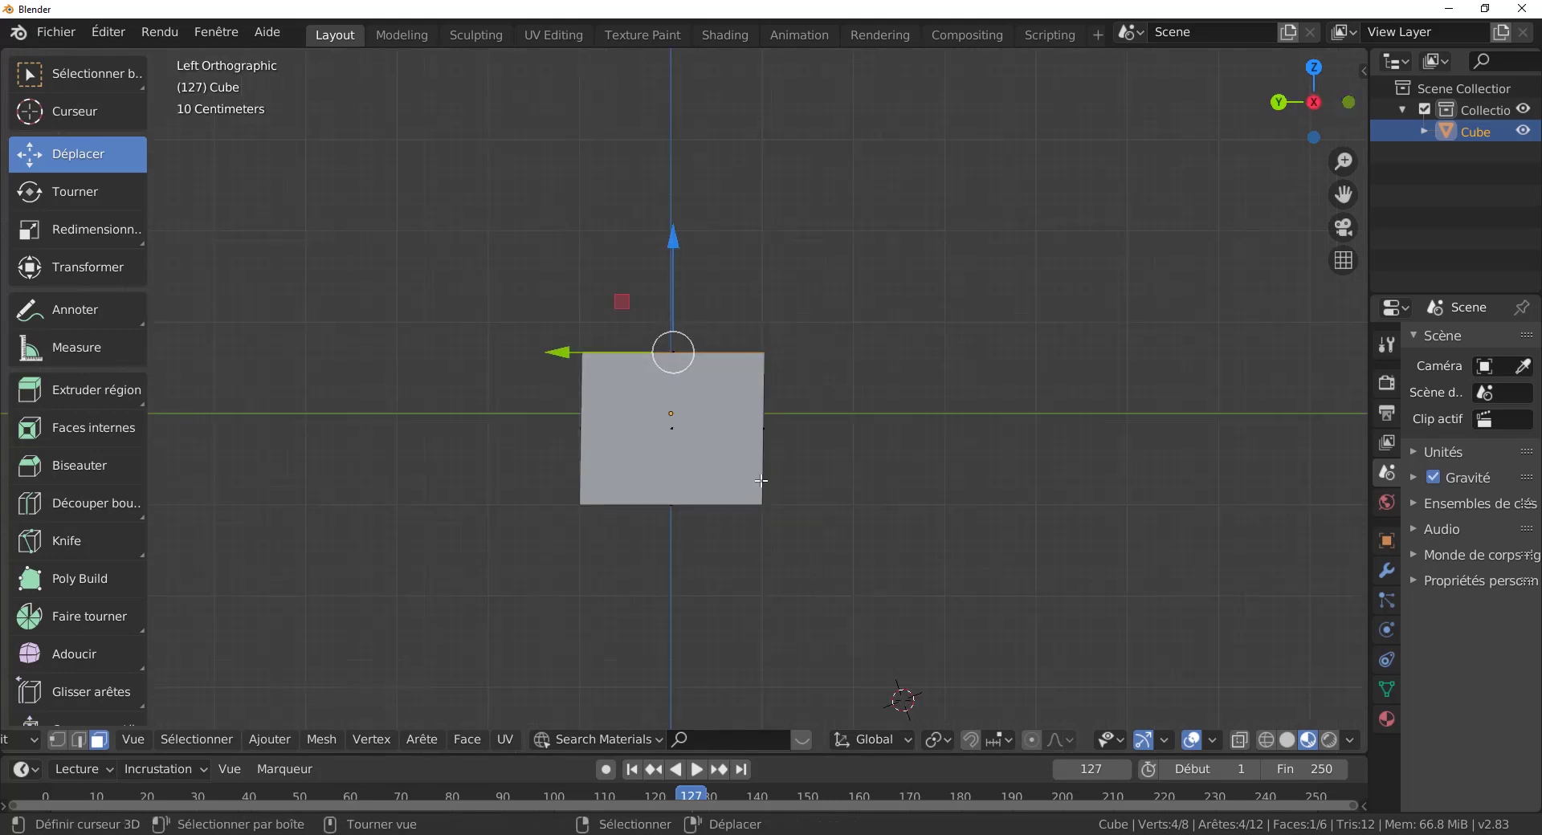
key(KP_1)
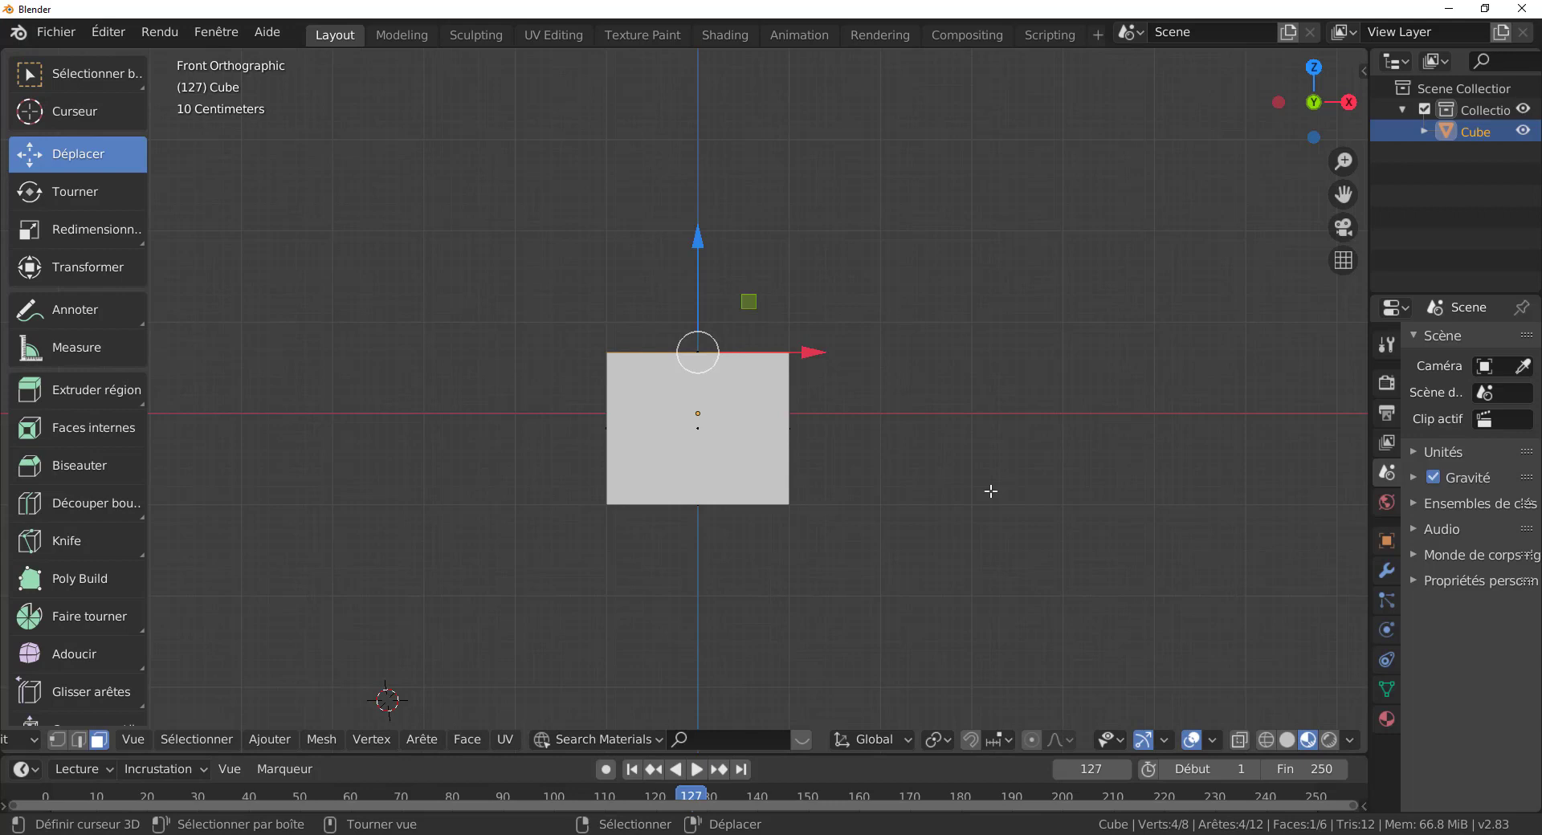
scroll(982, 447, up, 1)
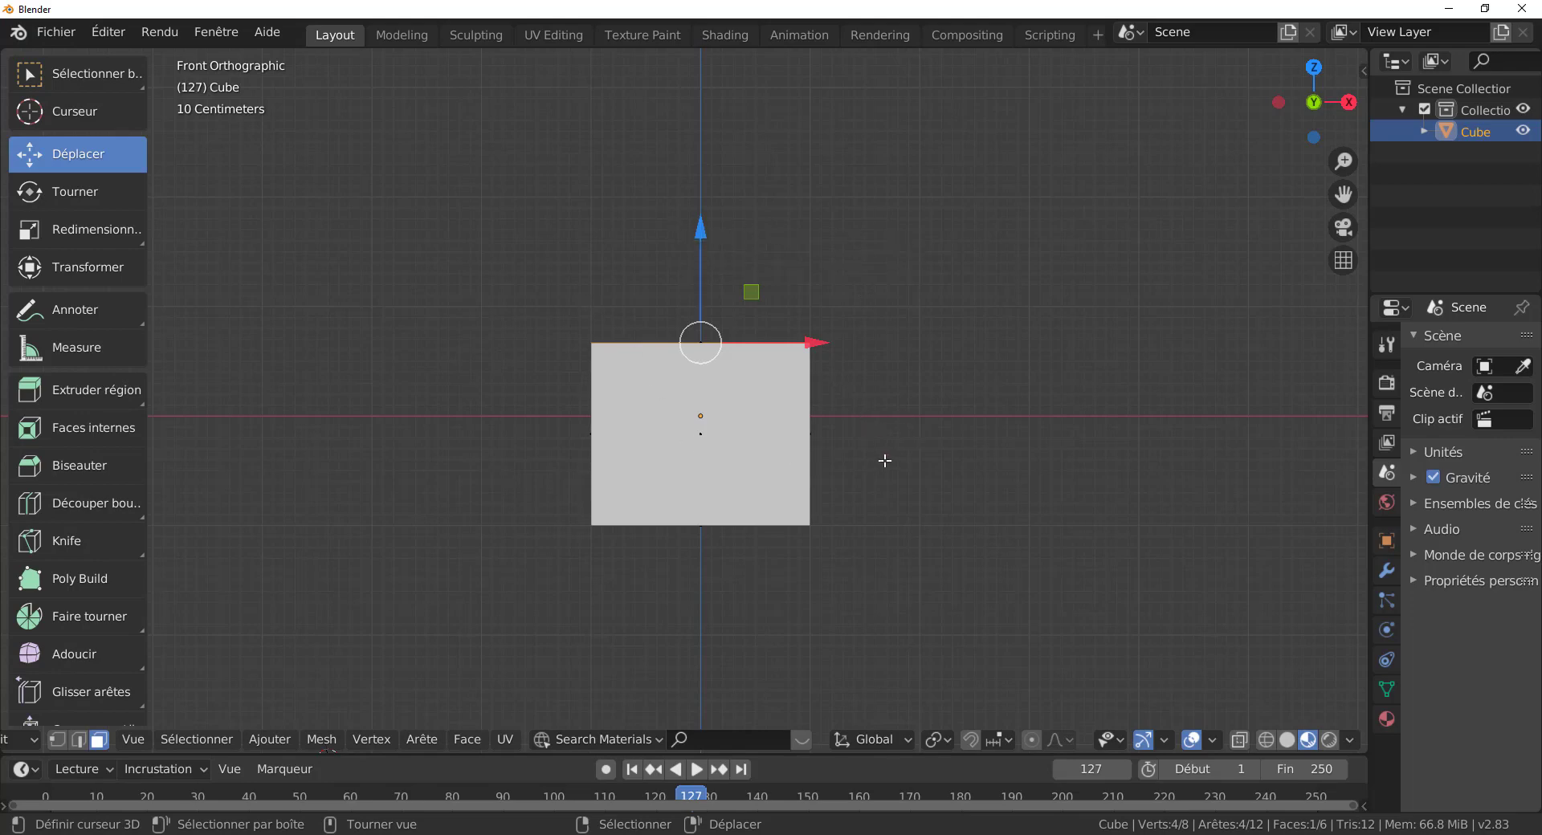
Raise the cube's top face well up along the Z axis and lower it partway again in perspective view
middle_drag(914, 445, 767, 487)
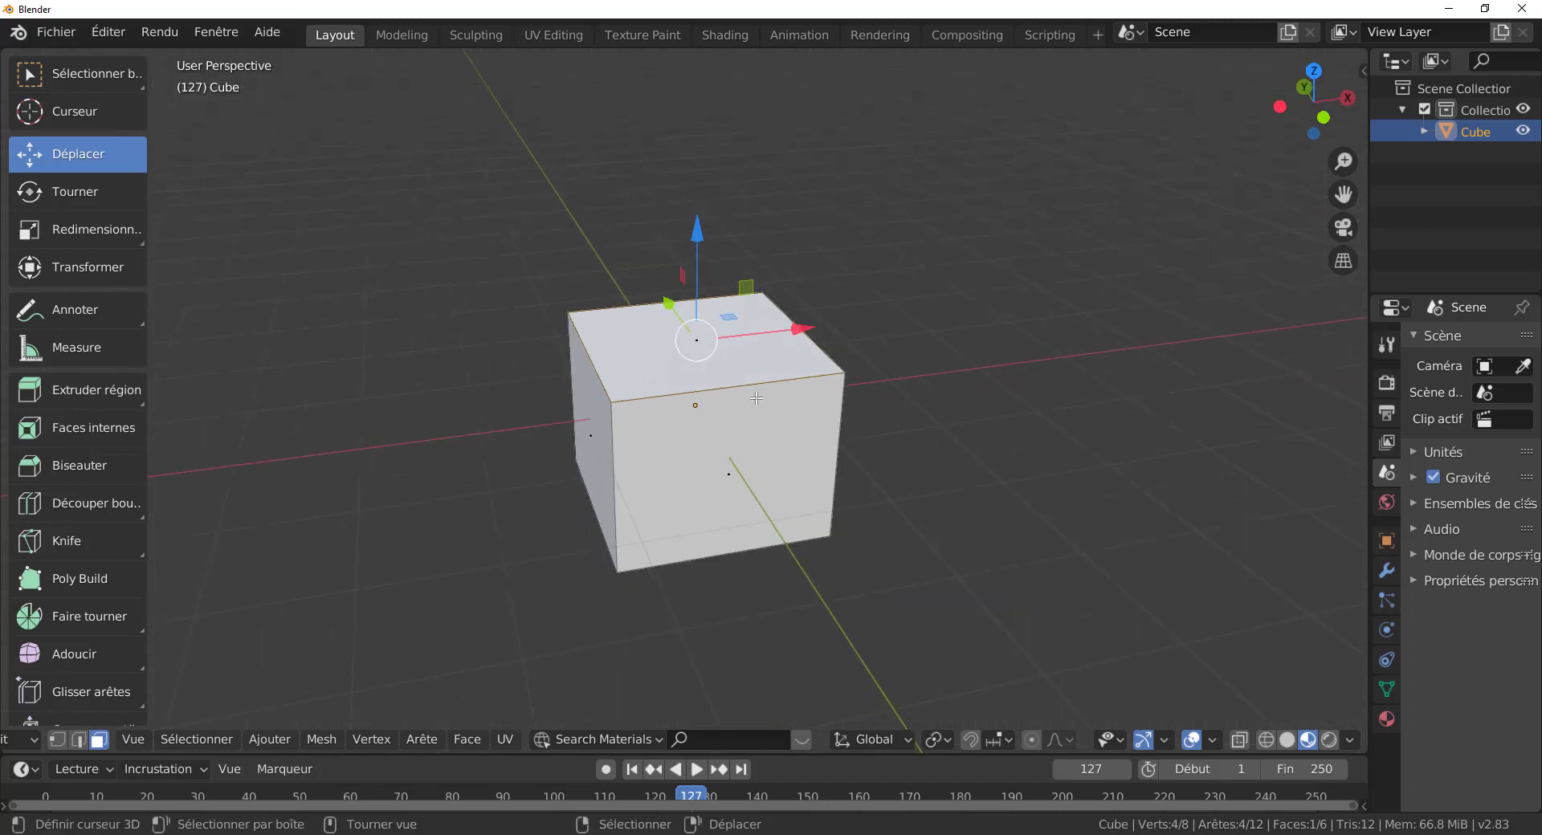
drag(698, 238, 692, 113)
scroll(708, 313, down, 6)
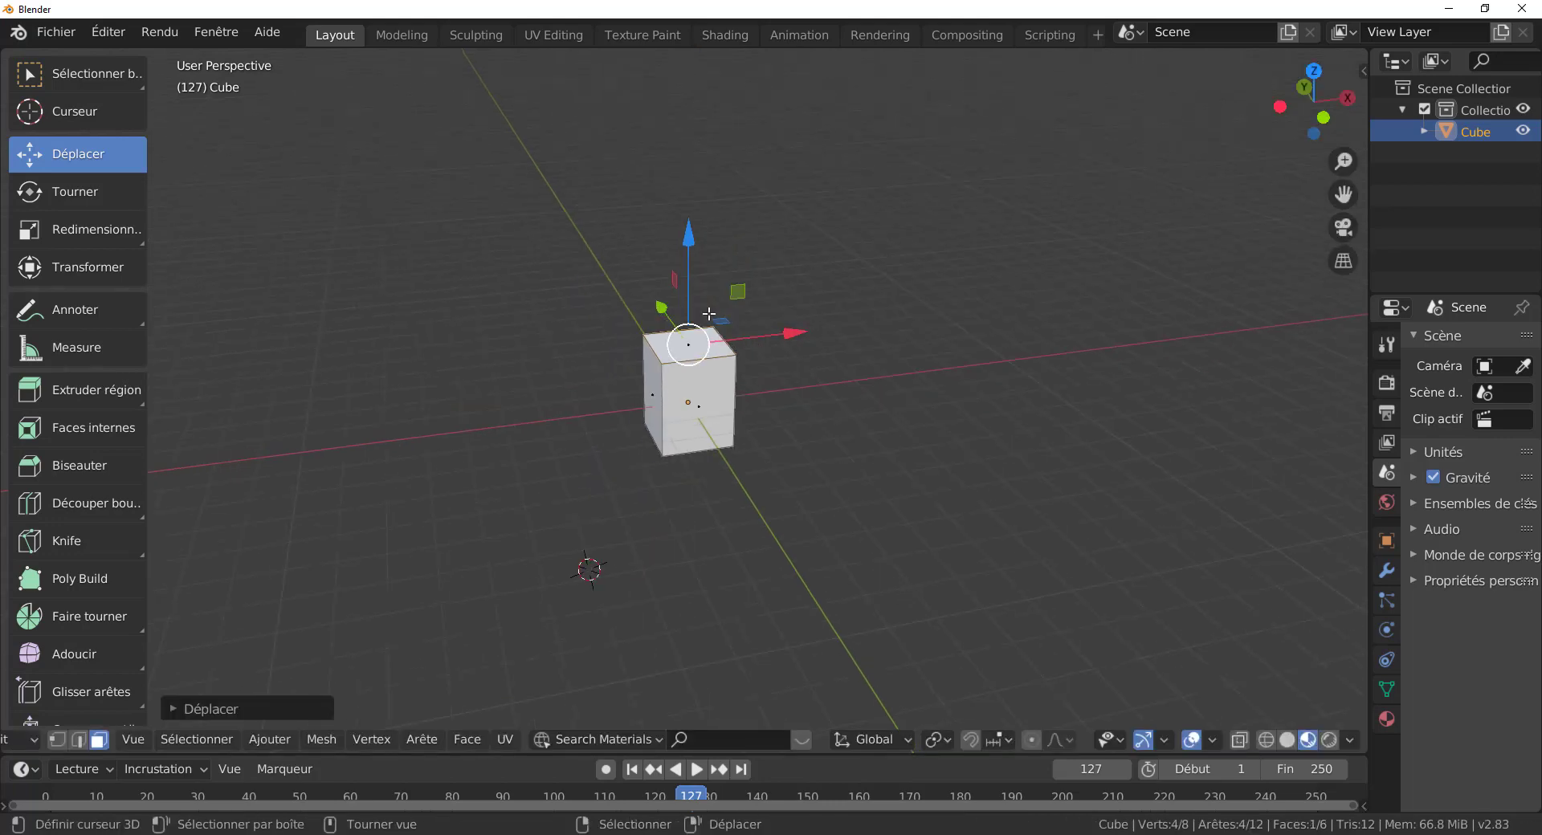
middle_drag(709, 314, 735, 146)
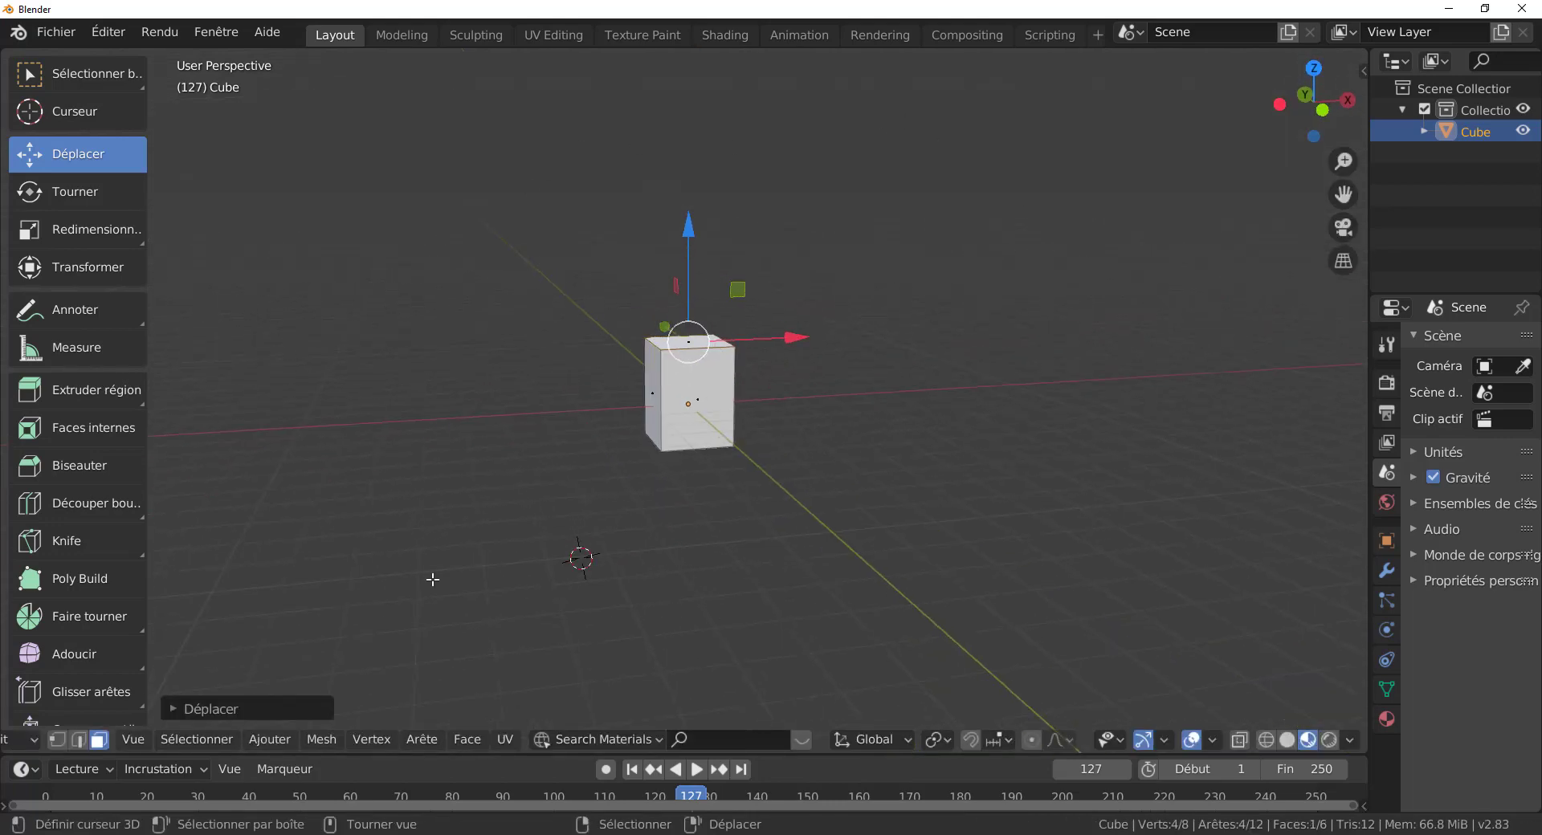
mouse_move(843, 420)
middle_down()
mouse_move(873, 432)
mouse_move(836, 426)
mouse_move(836, 441)
mouse_move(816, 427)
middle_up()
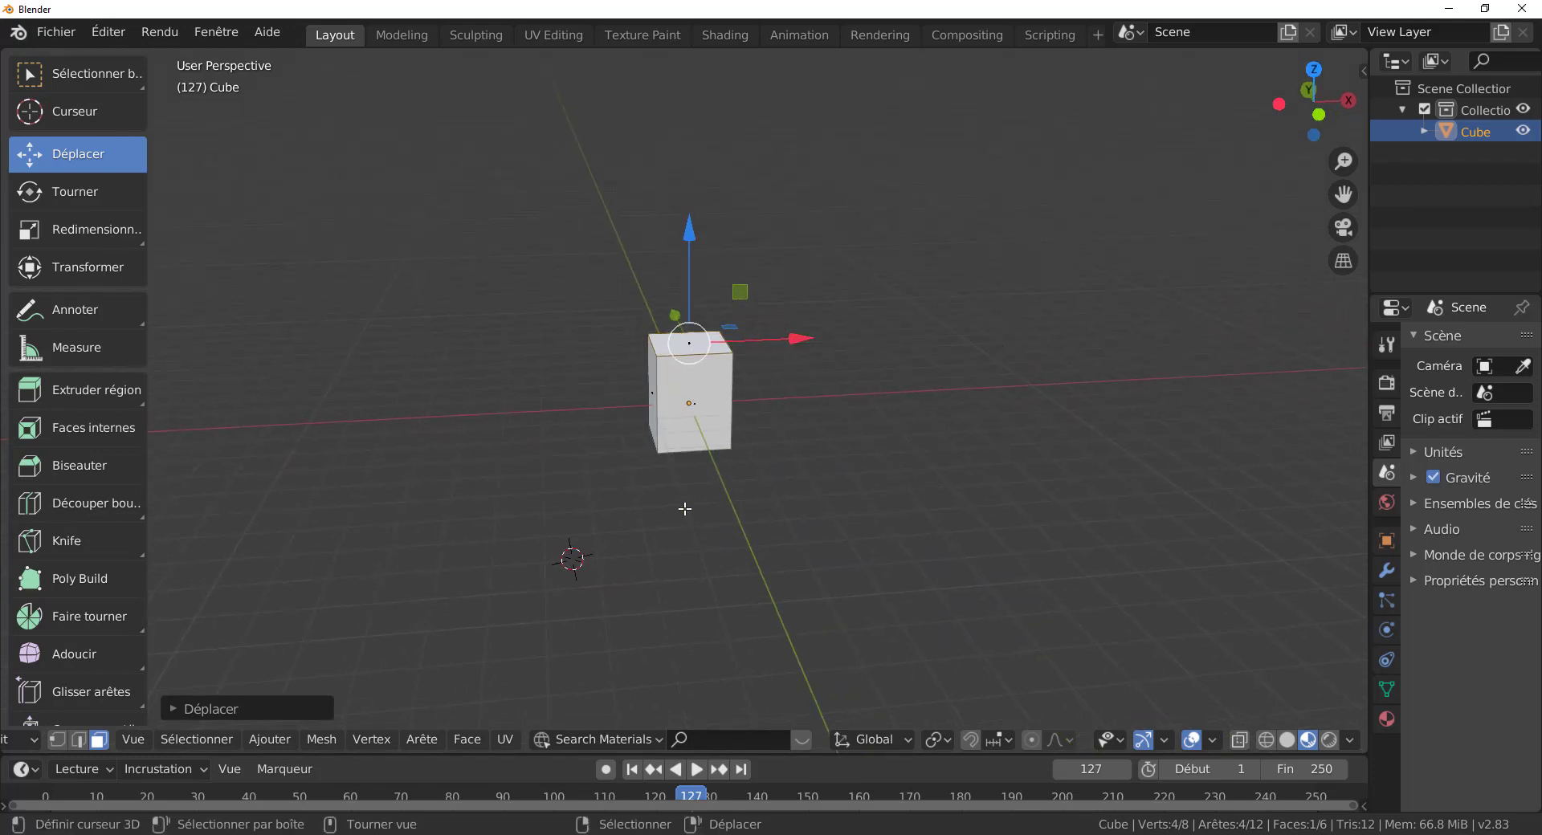
scroll(689, 241, up, 3)
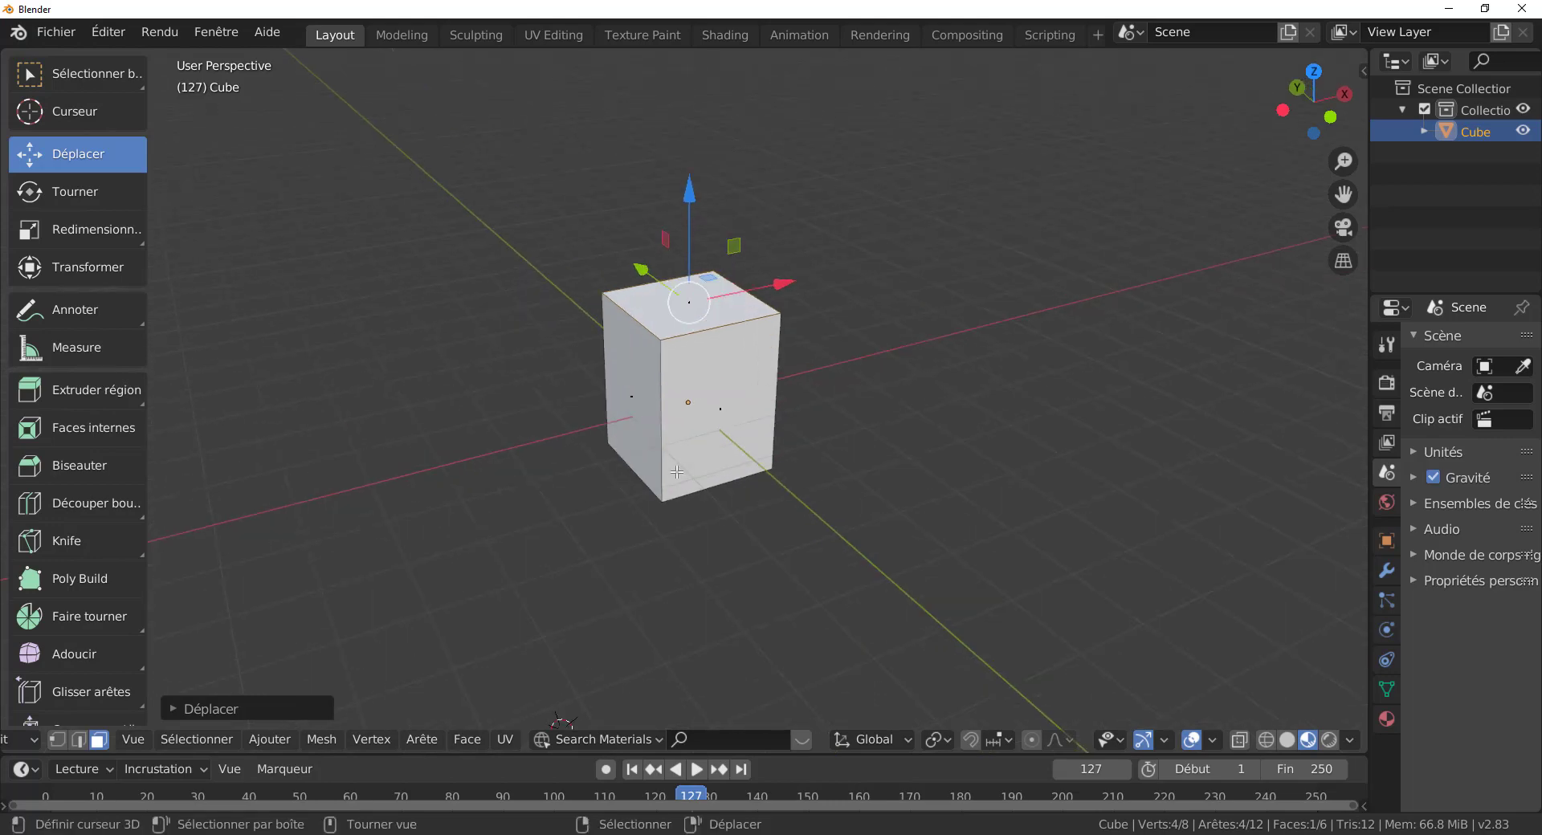
drag(694, 200, 696, 245)
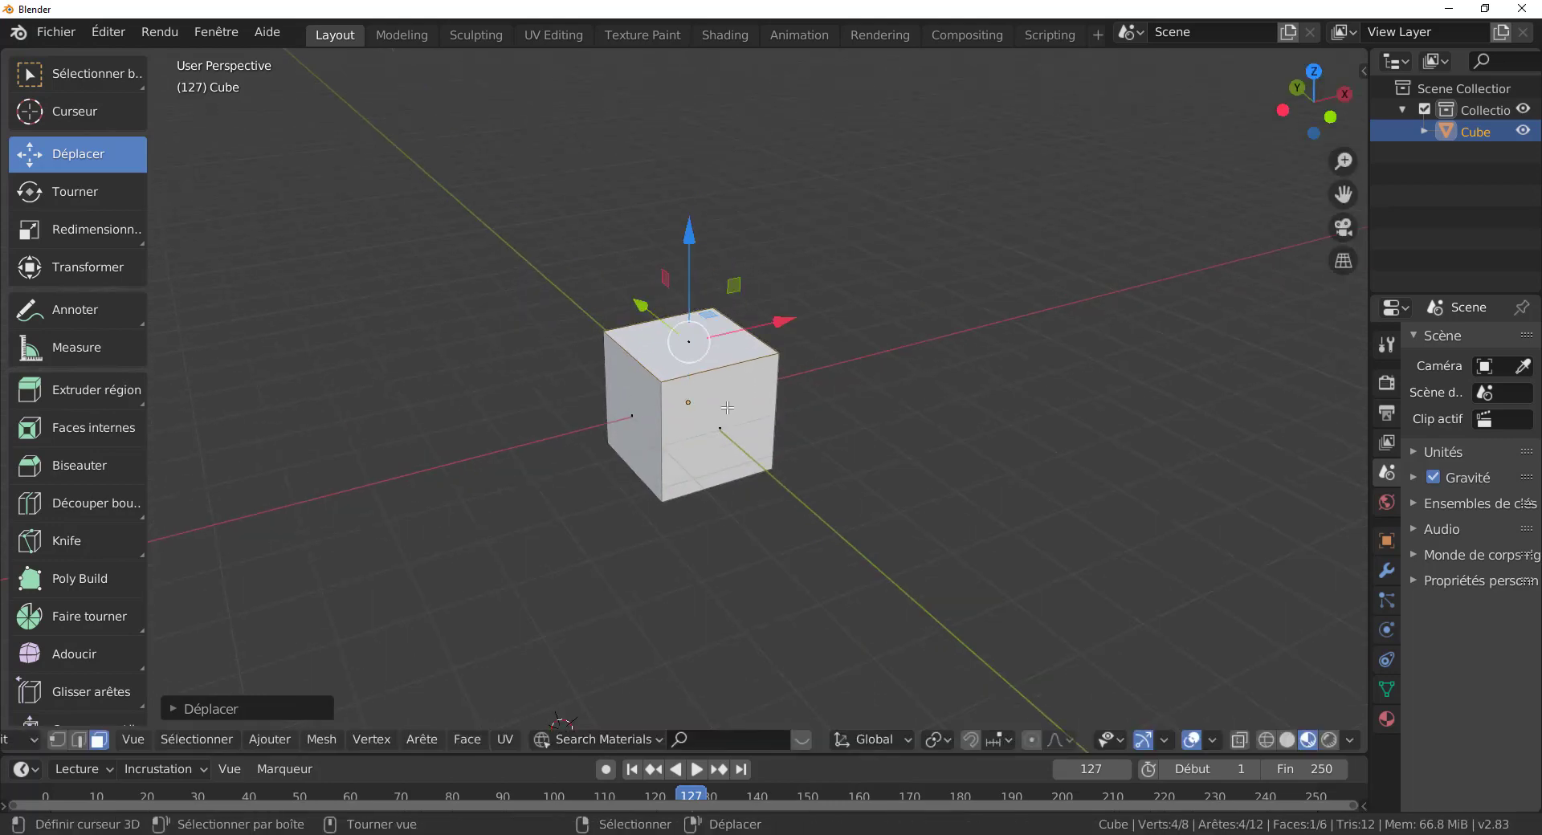
Select the side face facing positive X and move it along the X axis, slightly inward first and outward in a second move
mouse_move(719, 422)
middle_down()
mouse_move(715, 393)
mouse_move(741, 416)
middle_up()
scroll(700, 464, up, 3)
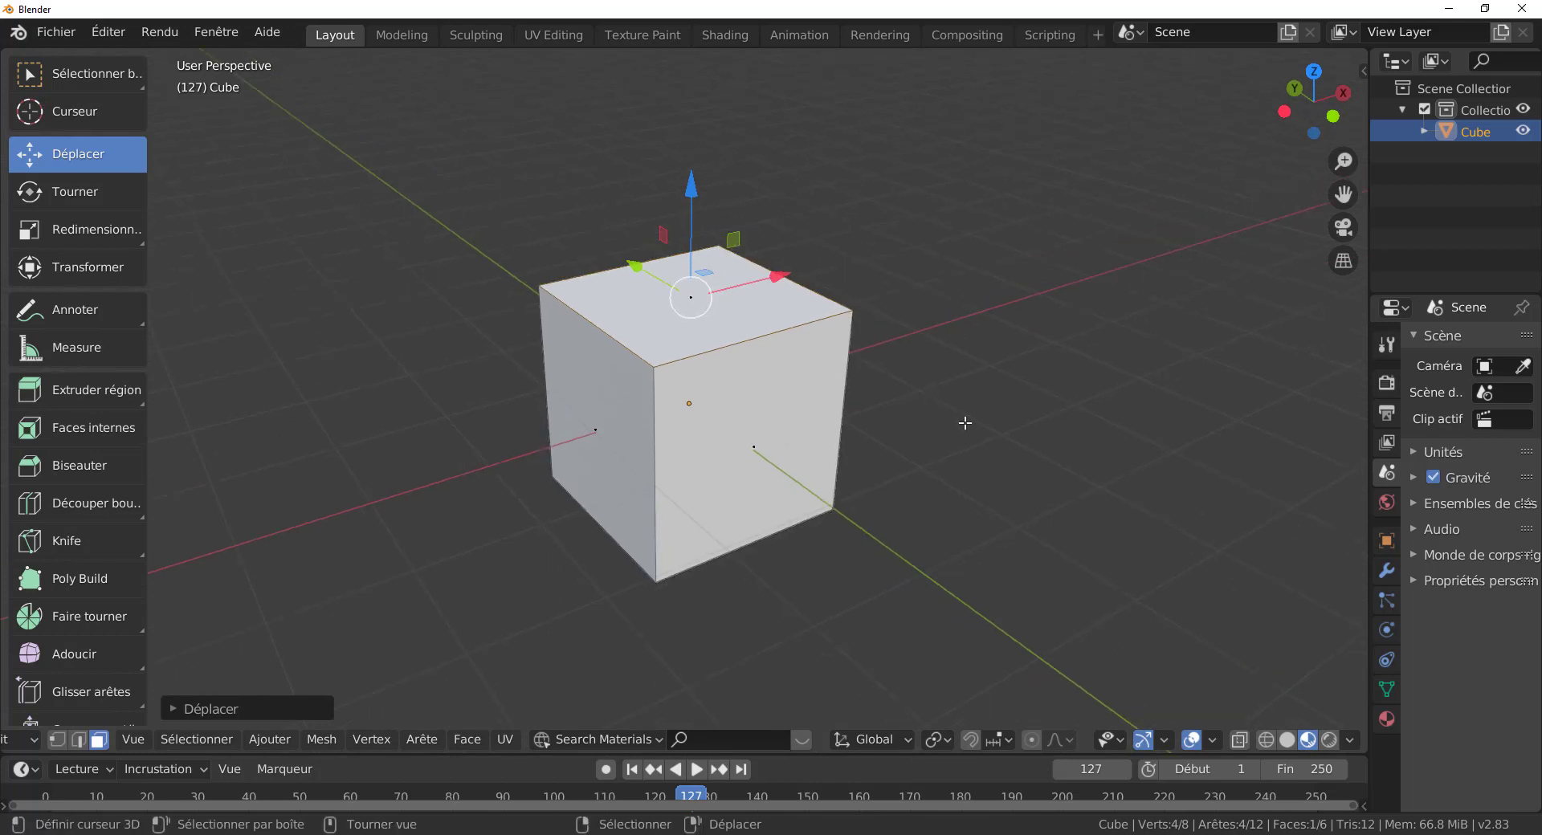
scroll(942, 443, down, 3)
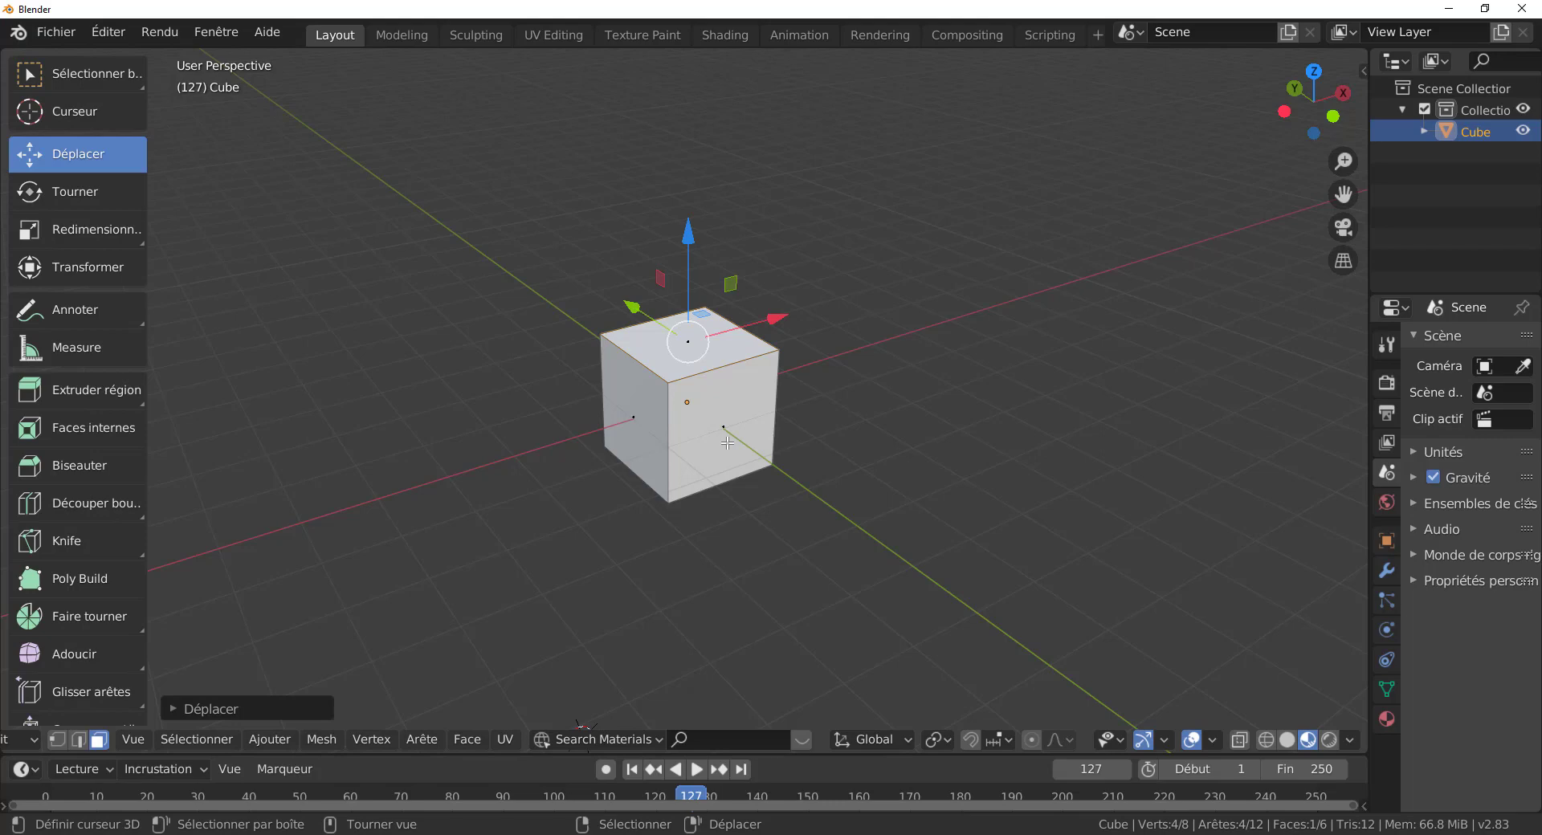
middle_drag(714, 449, 630, 437)
scroll(640, 435, up, 3)
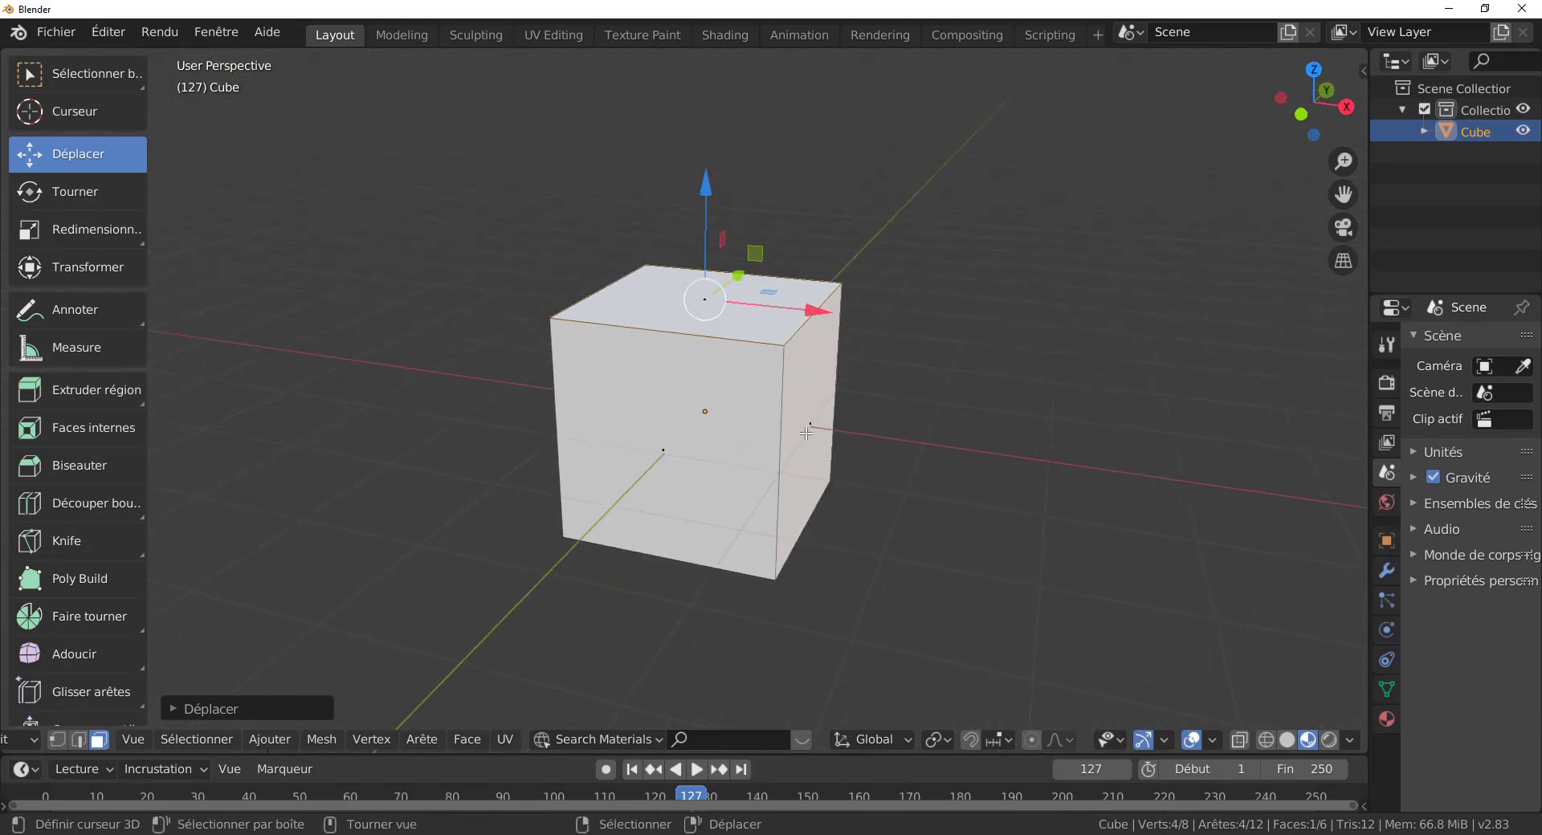
scroll(807, 431, down, 5)
key(g)
key(x)
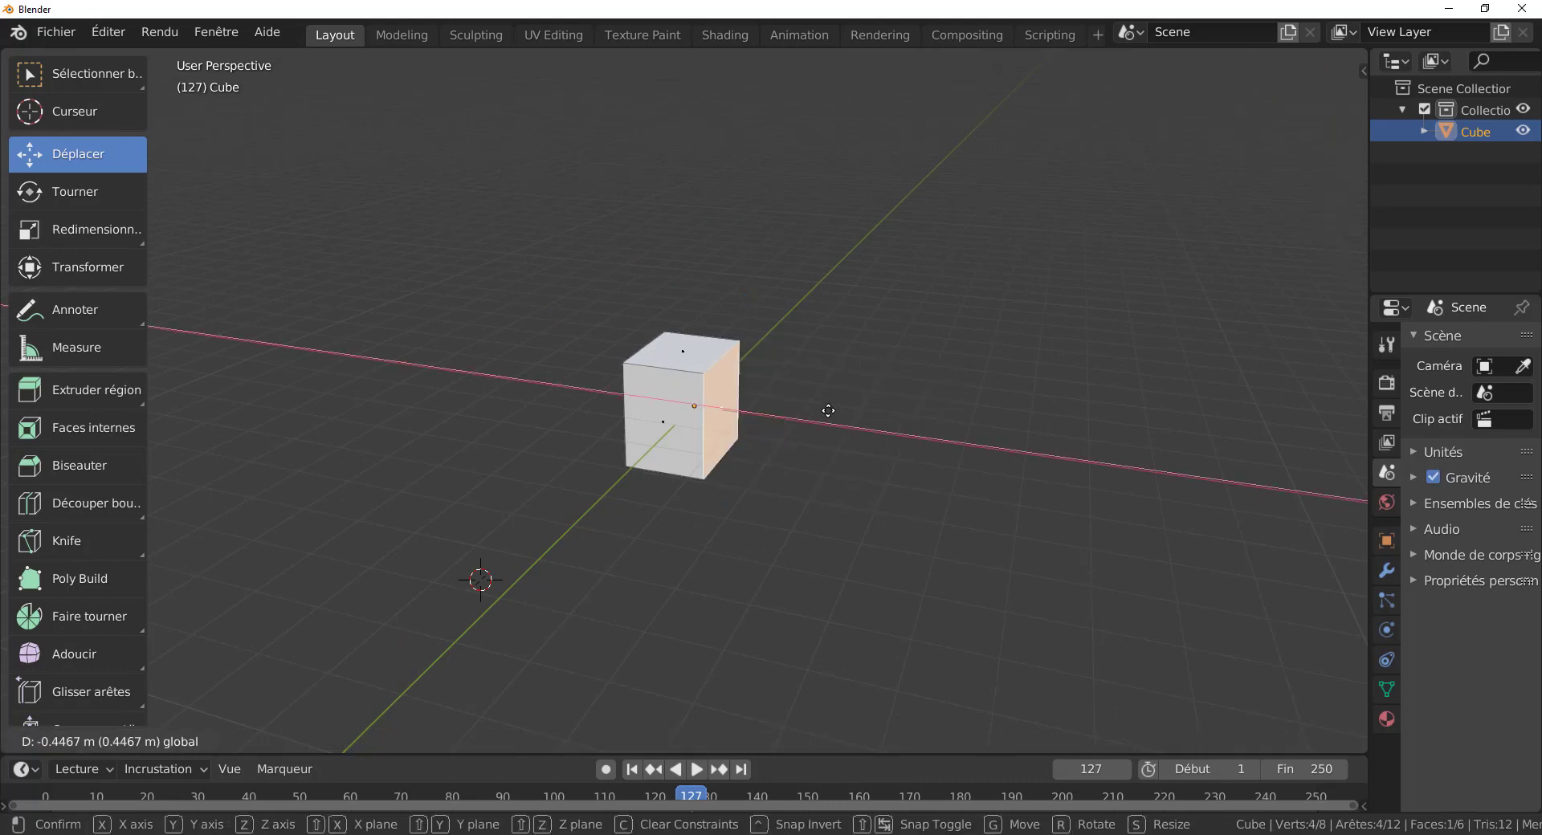
click(828, 410)
key(g)
key(x)
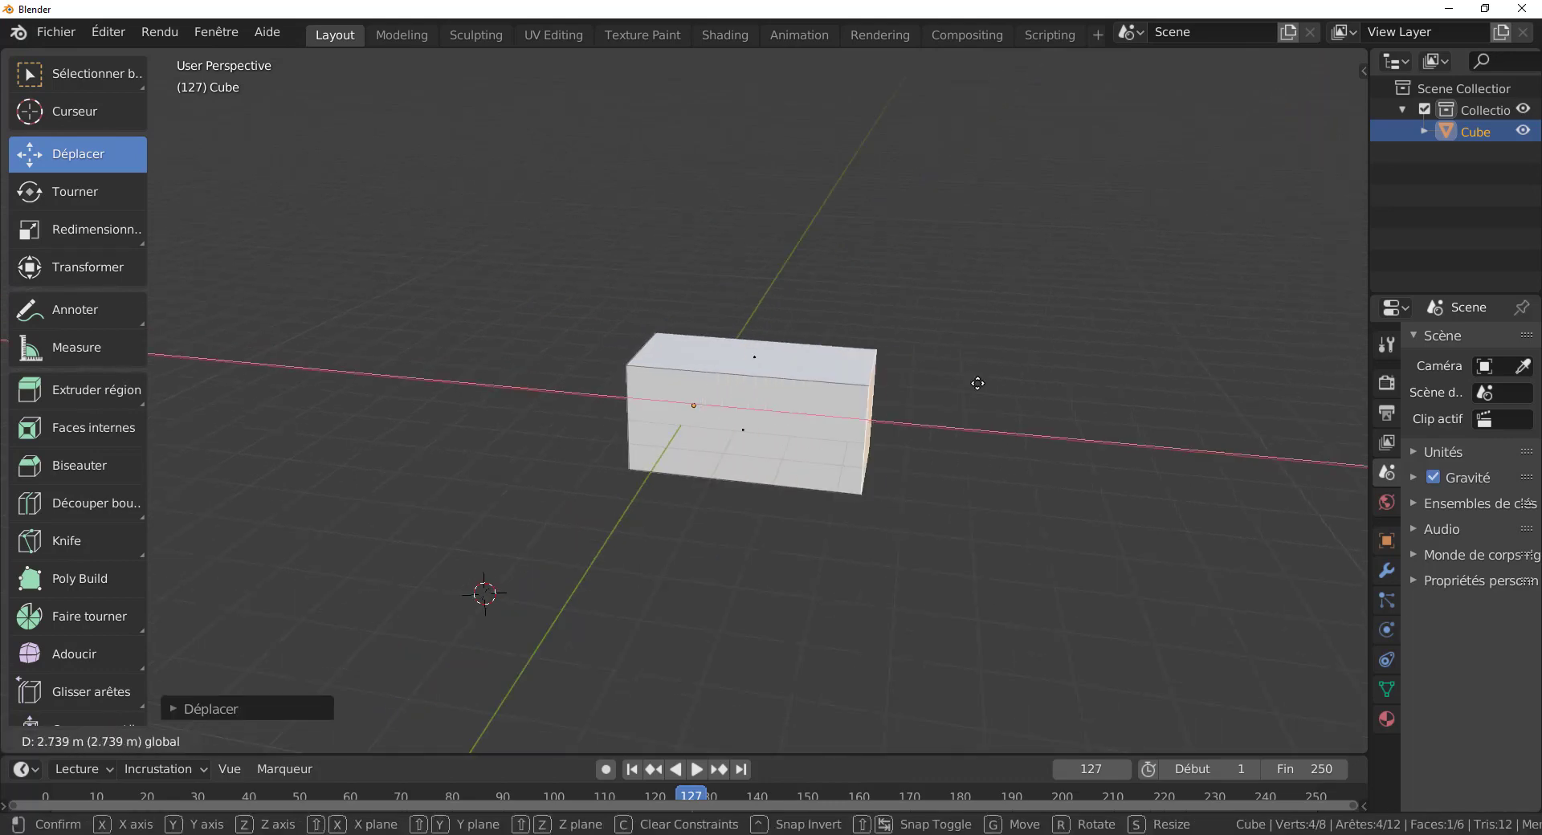
click(893, 460)
Select the back face facing positive Y, stretch it outward along the Y axis and bring it partway back
middle_drag(893, 459, 889, 595)
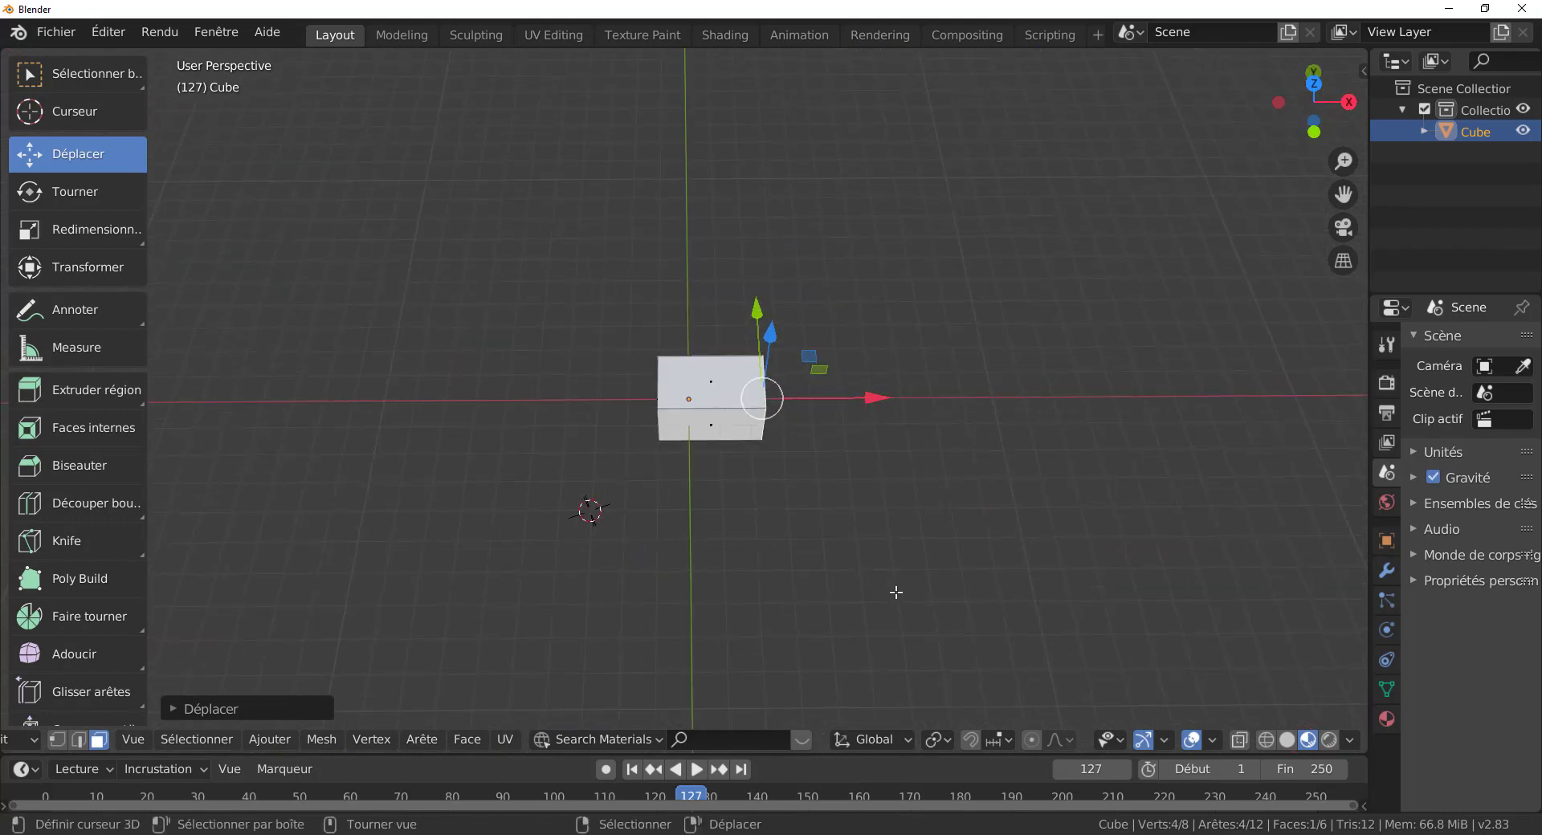
key(KP_7)
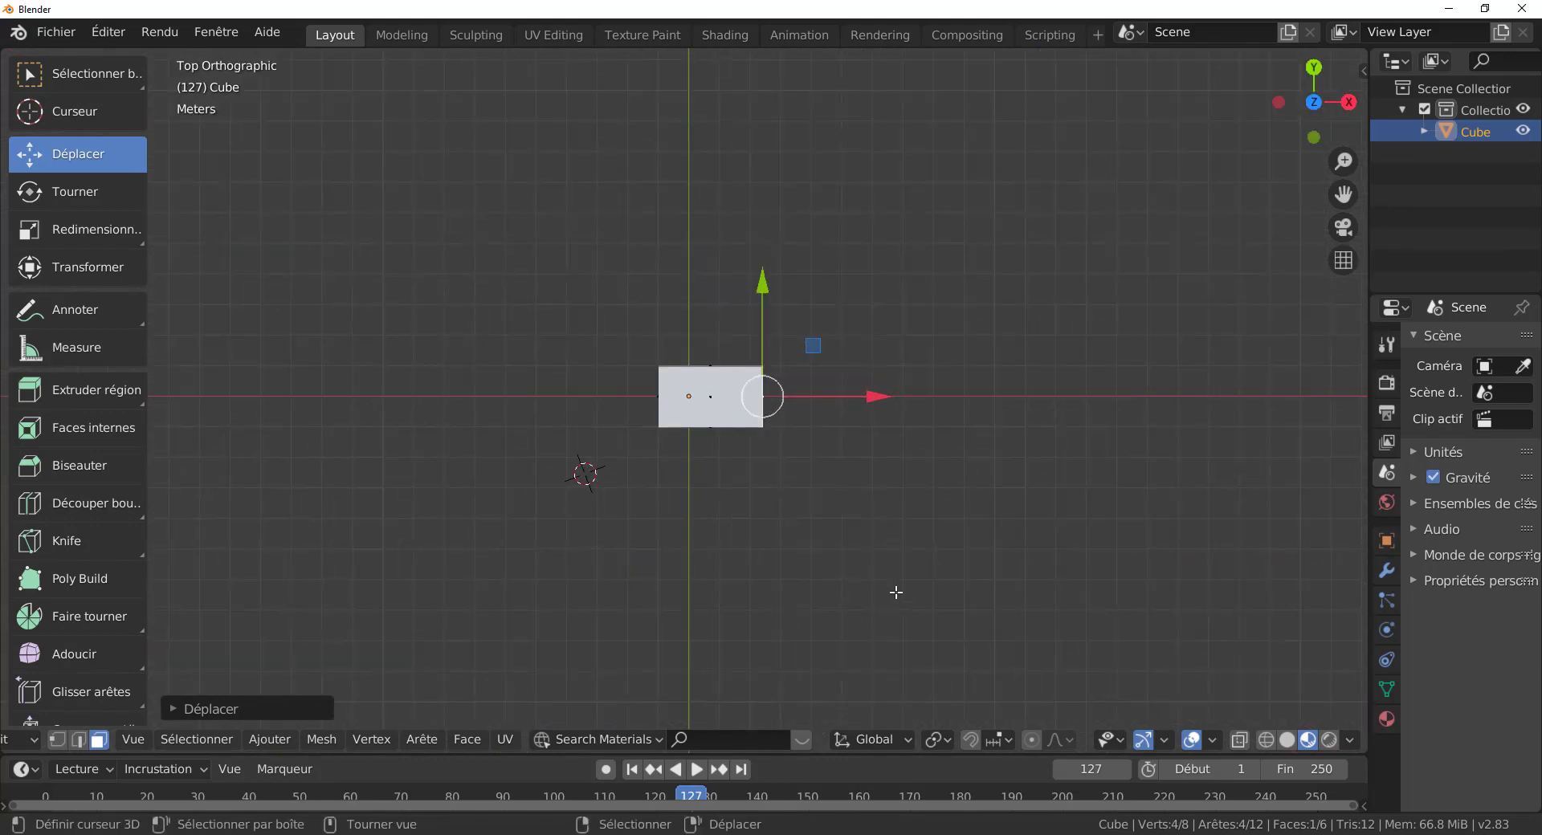
scroll(683, 393, down, 1)
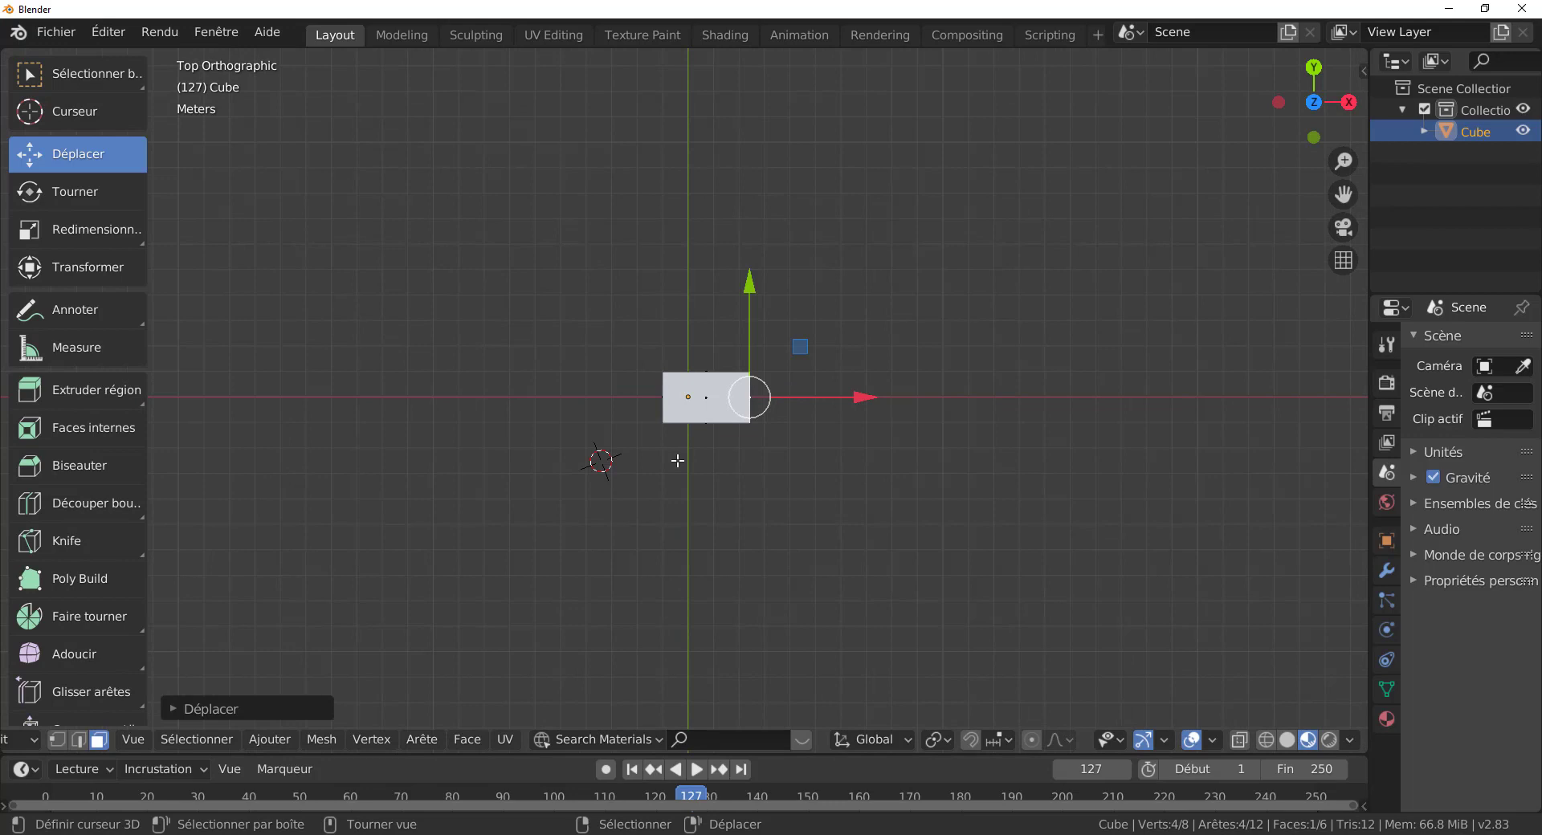
scroll(678, 461, up, 4)
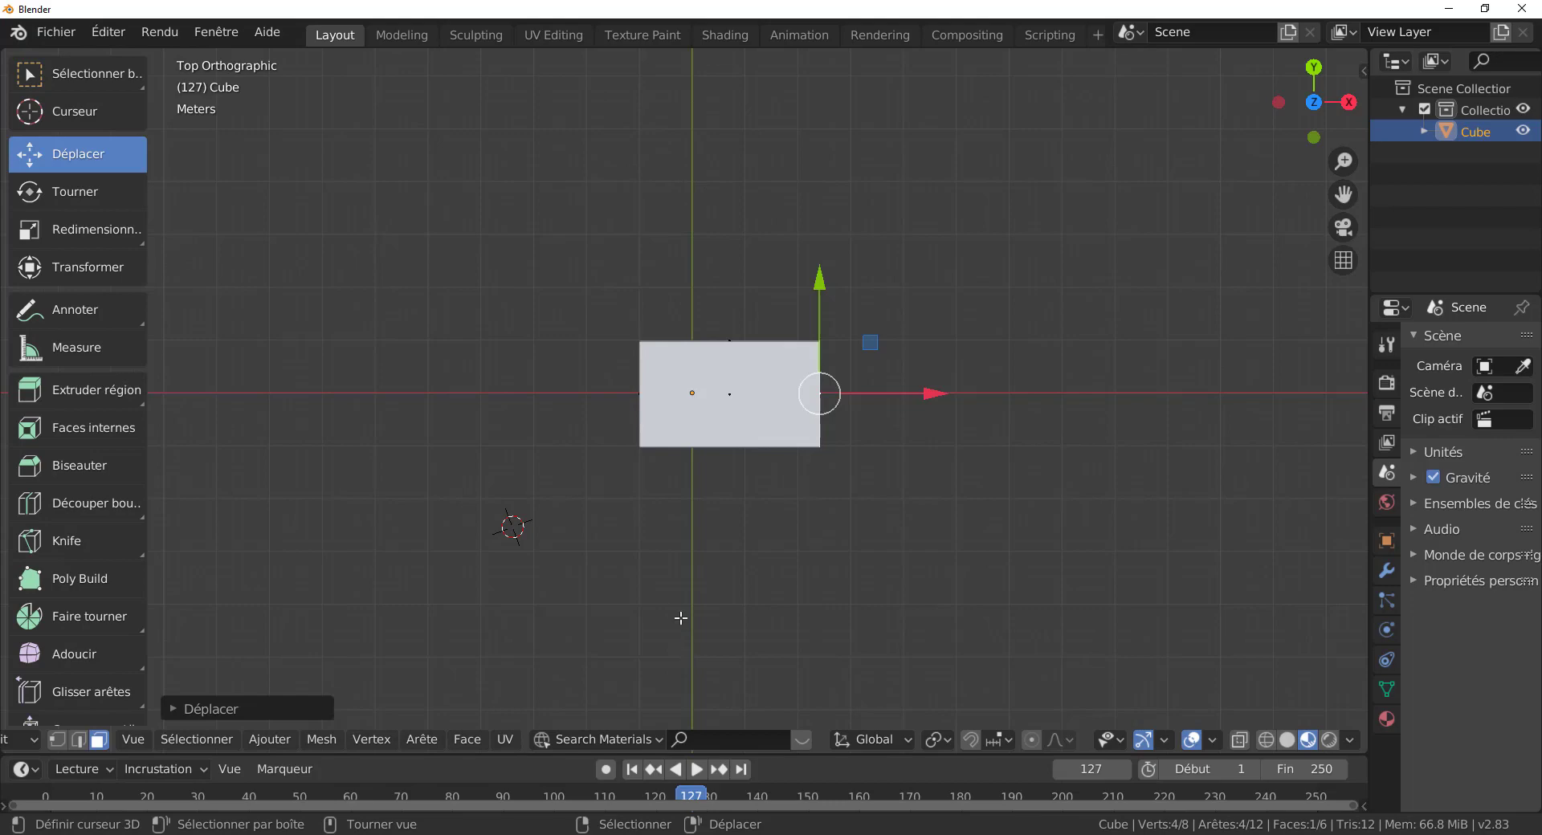
middle_drag(788, 592, 517, 454)
right_click(696, 430)
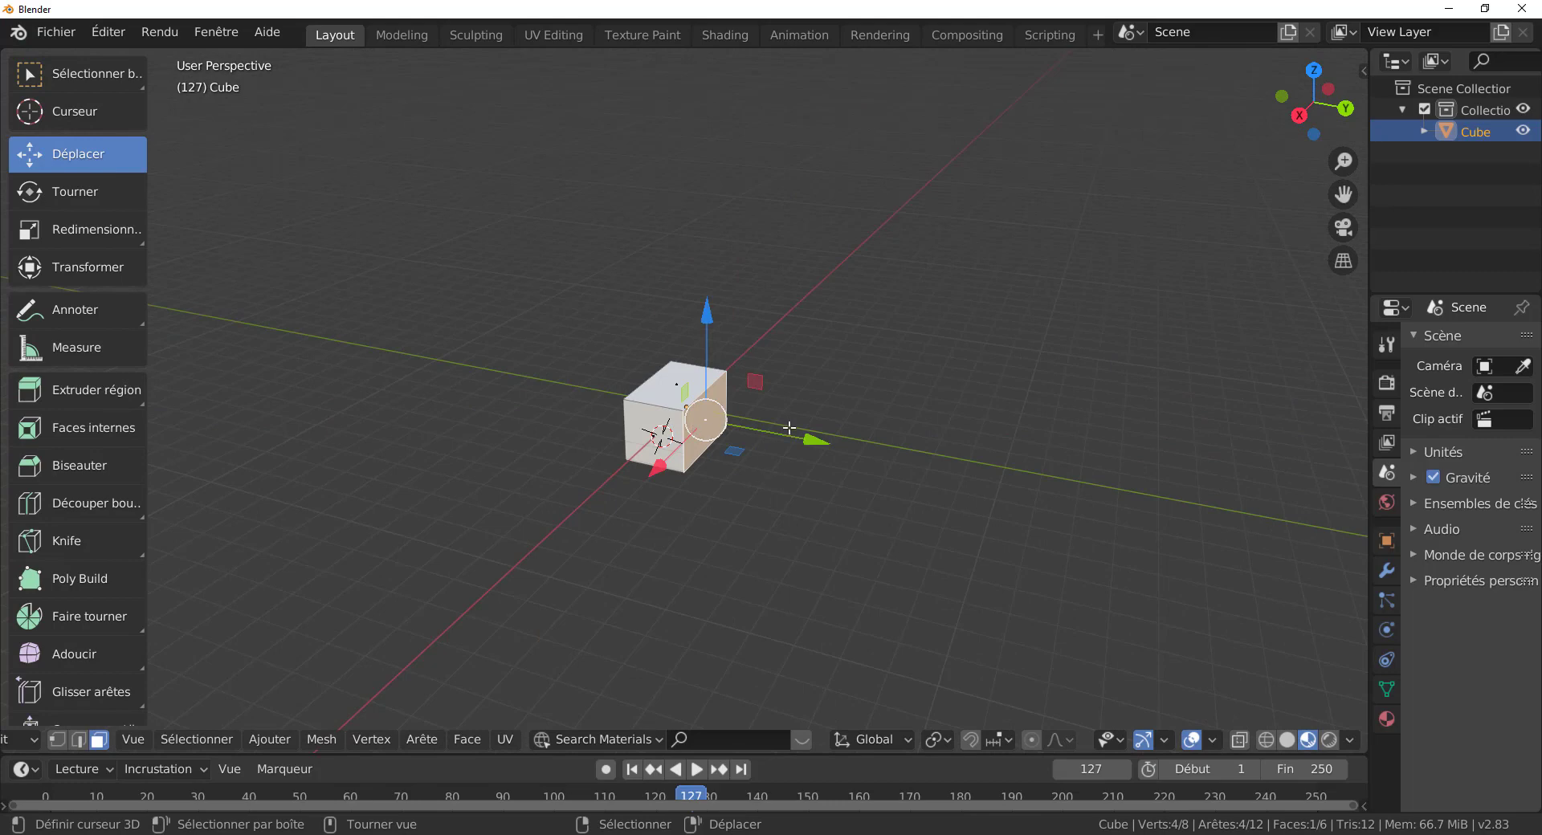
drag(811, 437, 865, 541)
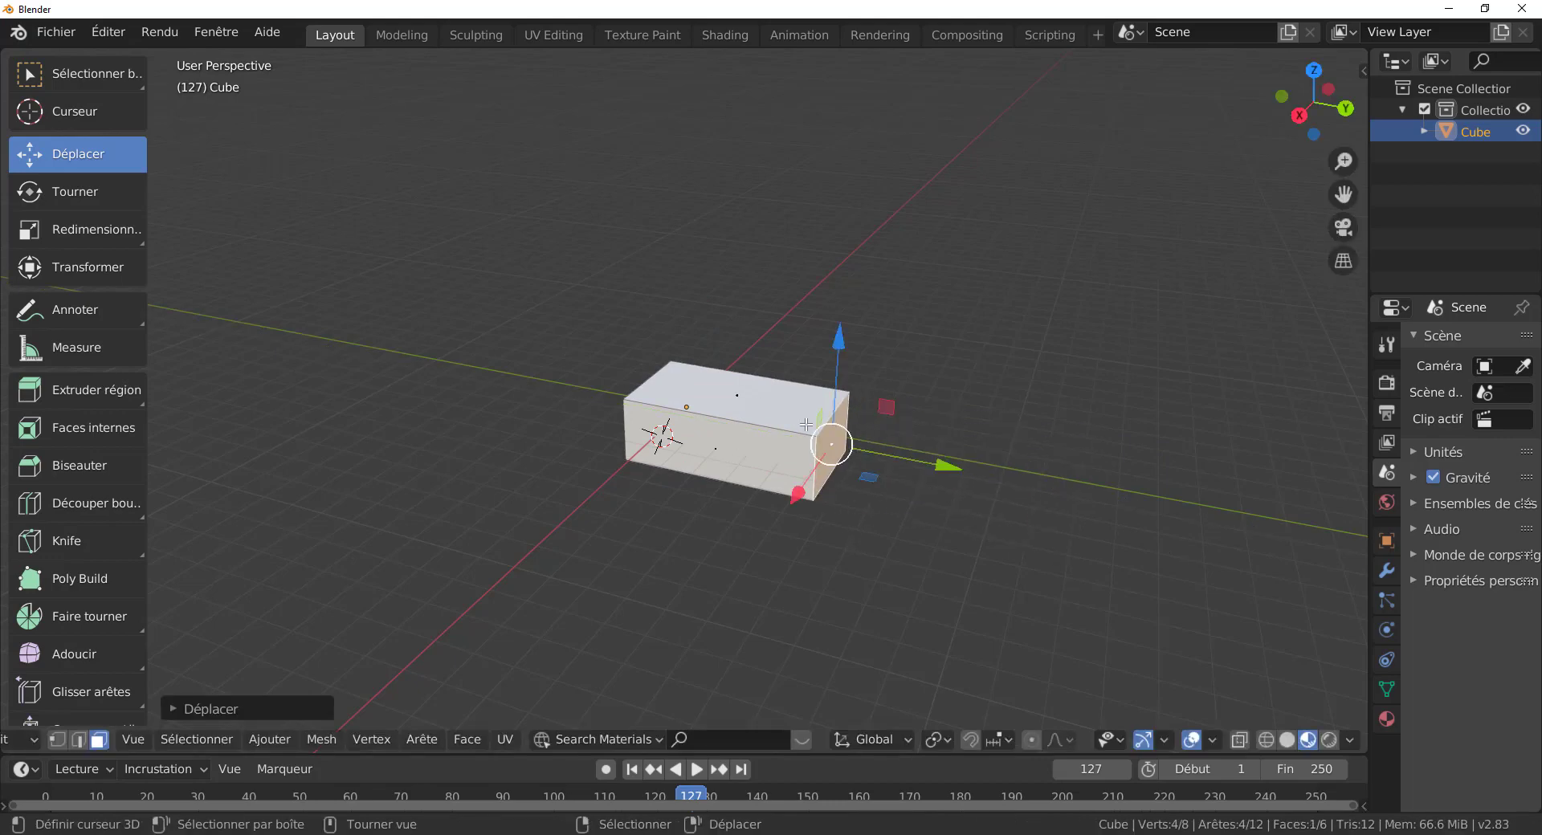
middle_drag(816, 482, 863, 586)
middle_drag(877, 492, 791, 438)
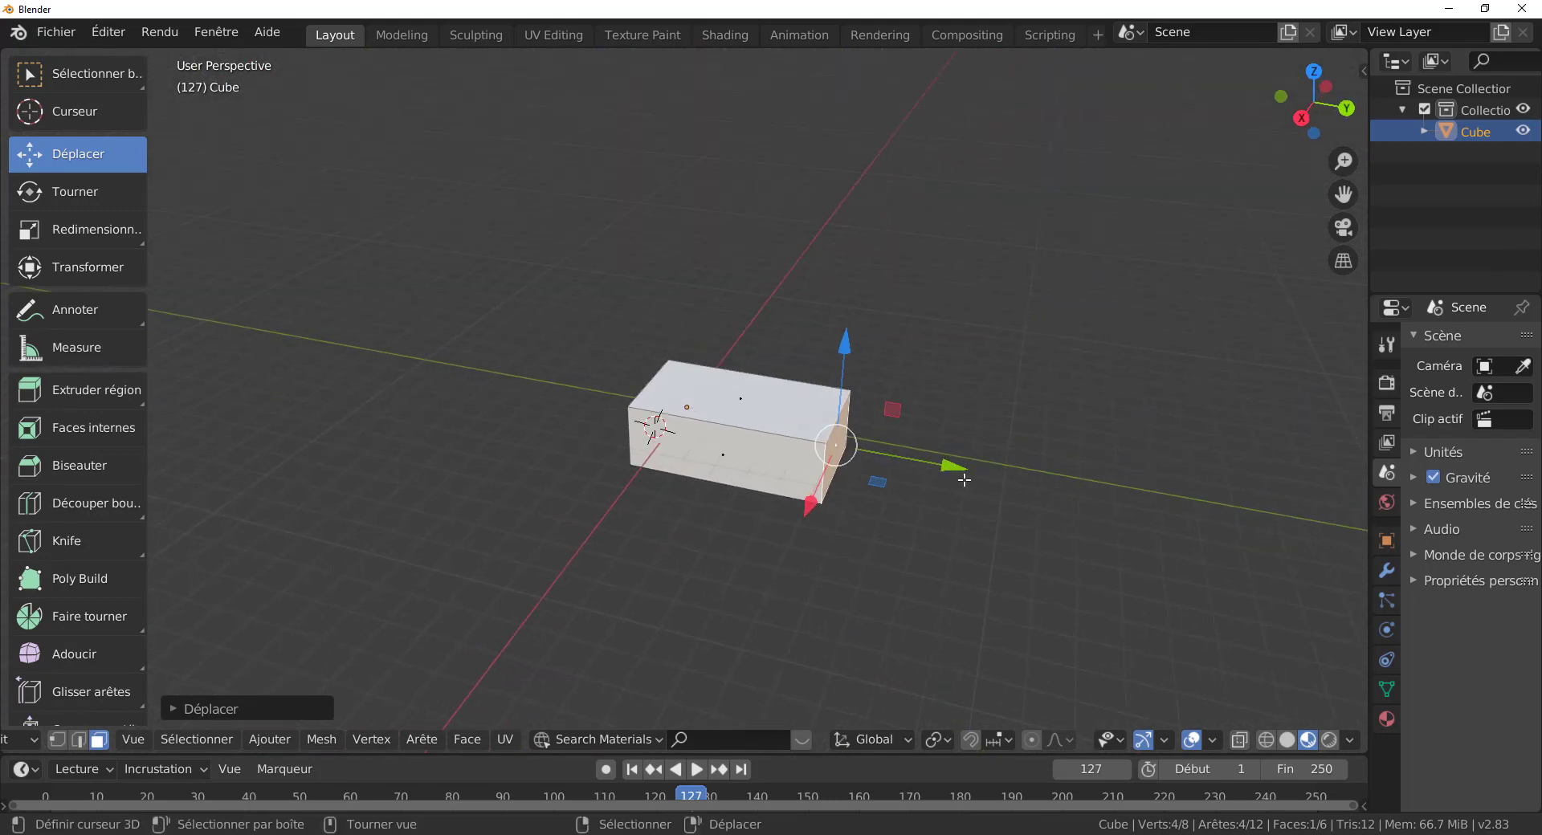
drag(954, 468, 836, 437)
Move the back face upward along the Z axis in front orthographic view, using two successive moves to slant the block steeply
middle_drag(836, 437, 828, 545)
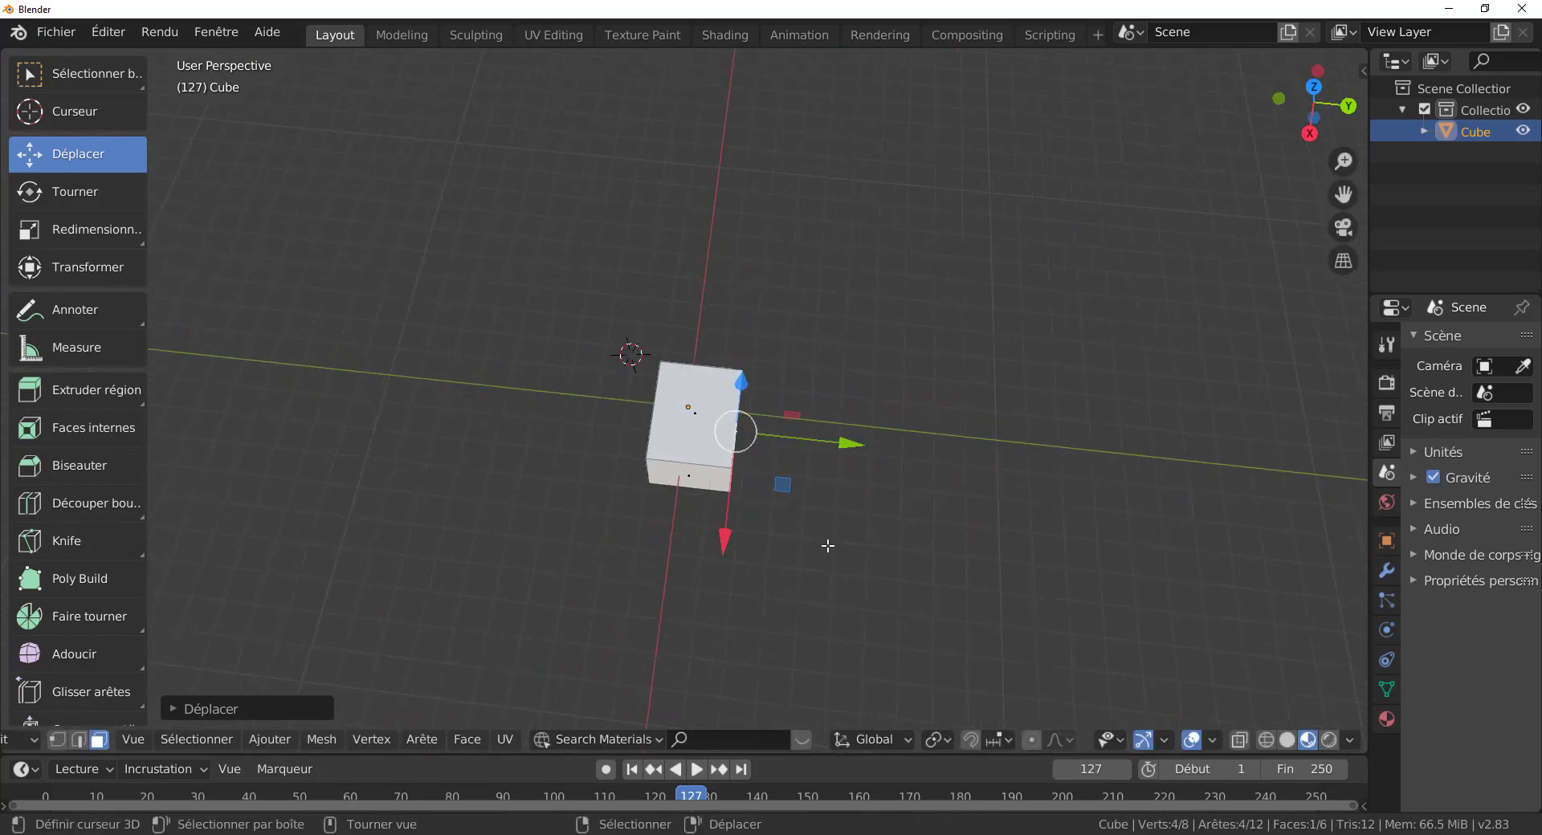
key(KP_7)
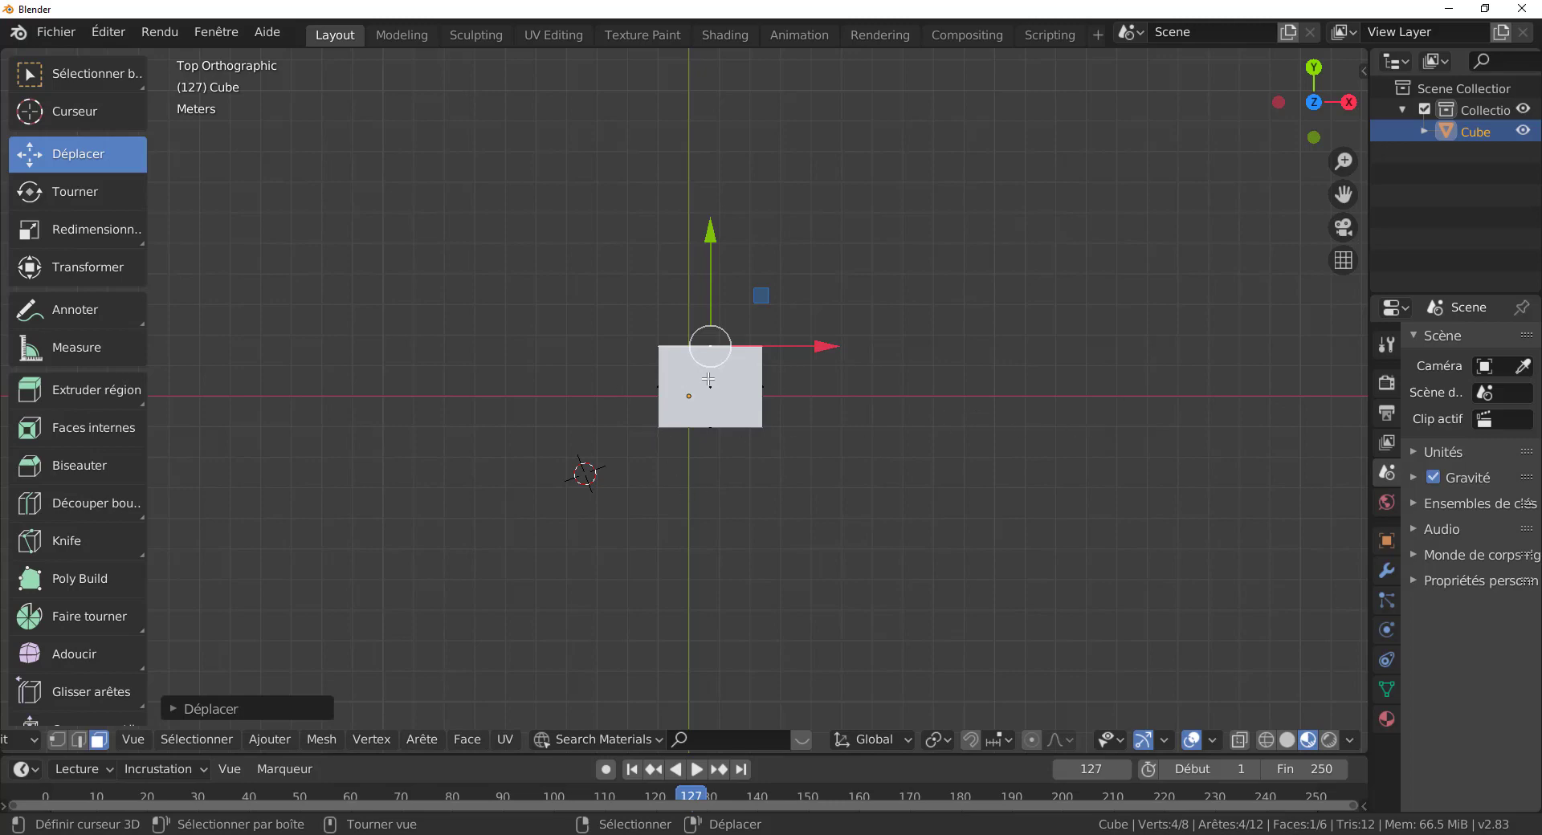
scroll(805, 560, up, 4)
scroll(806, 615, down, 5)
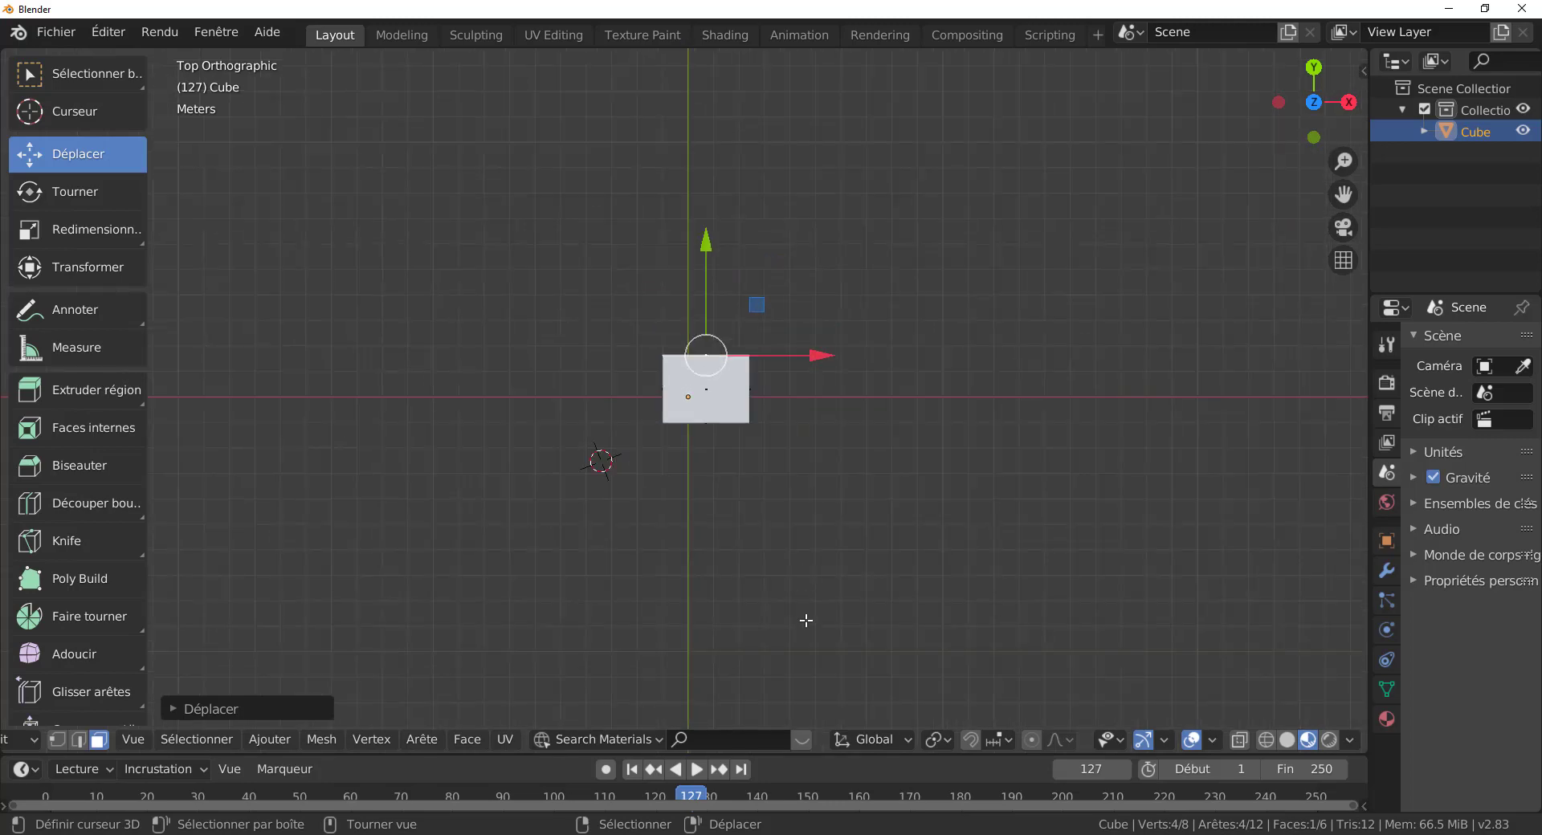
middle_drag(806, 615, 807, 462)
key(KP_1)
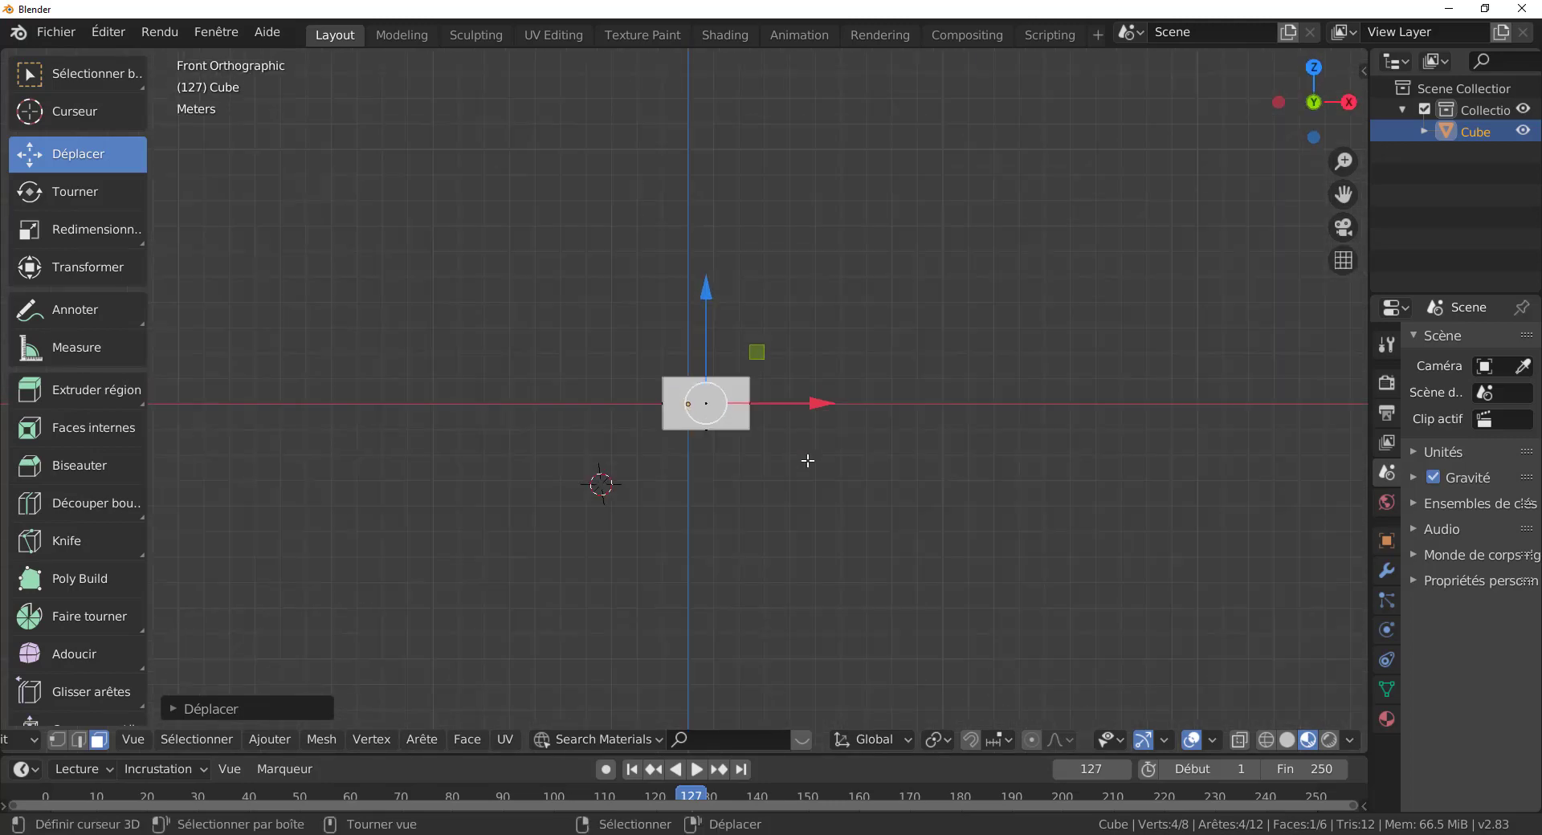
scroll(807, 460, up, 3)
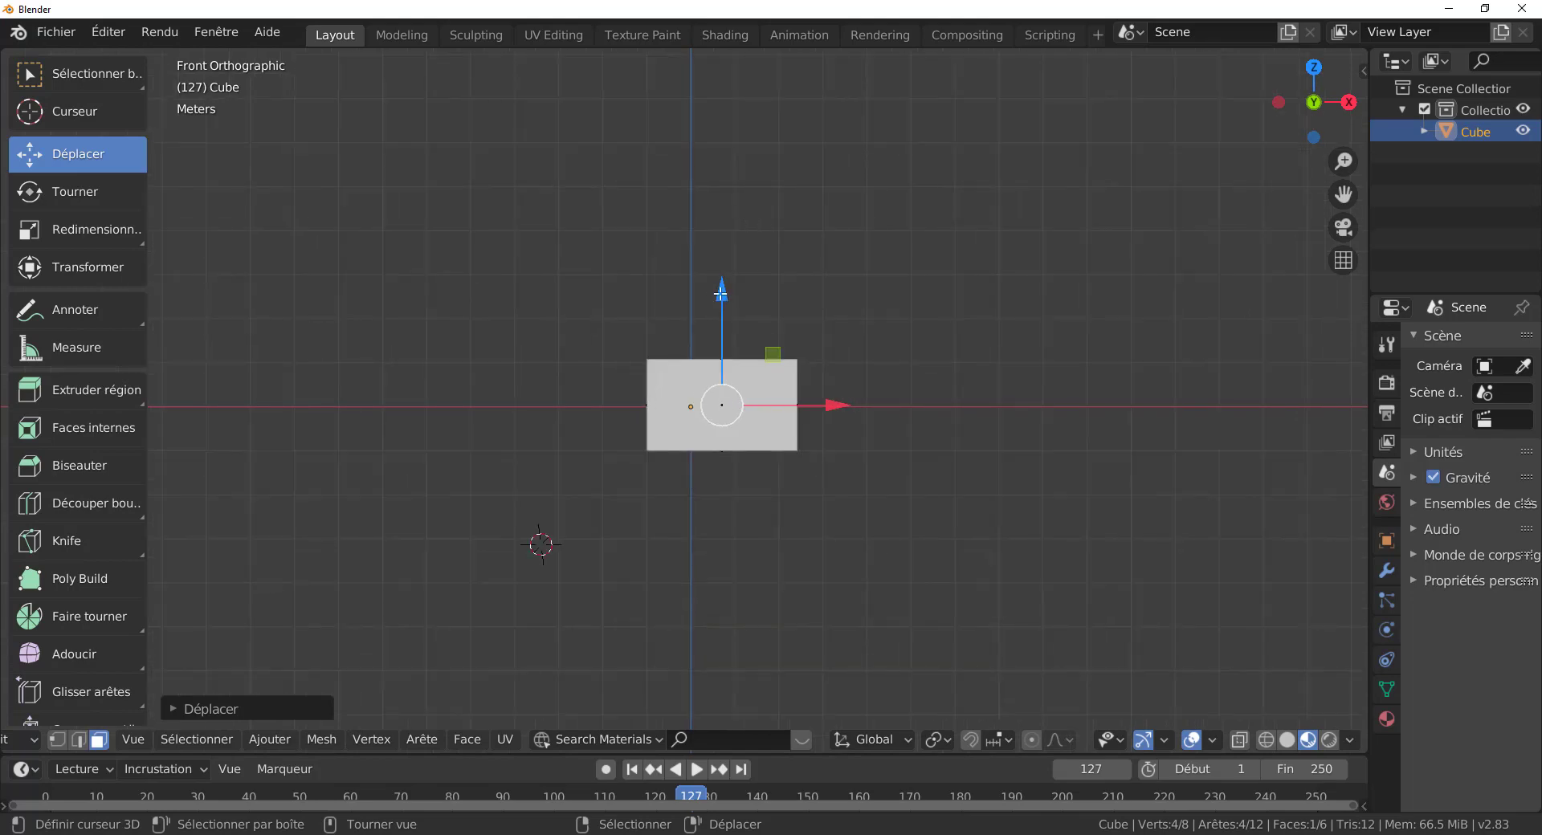
key(e)
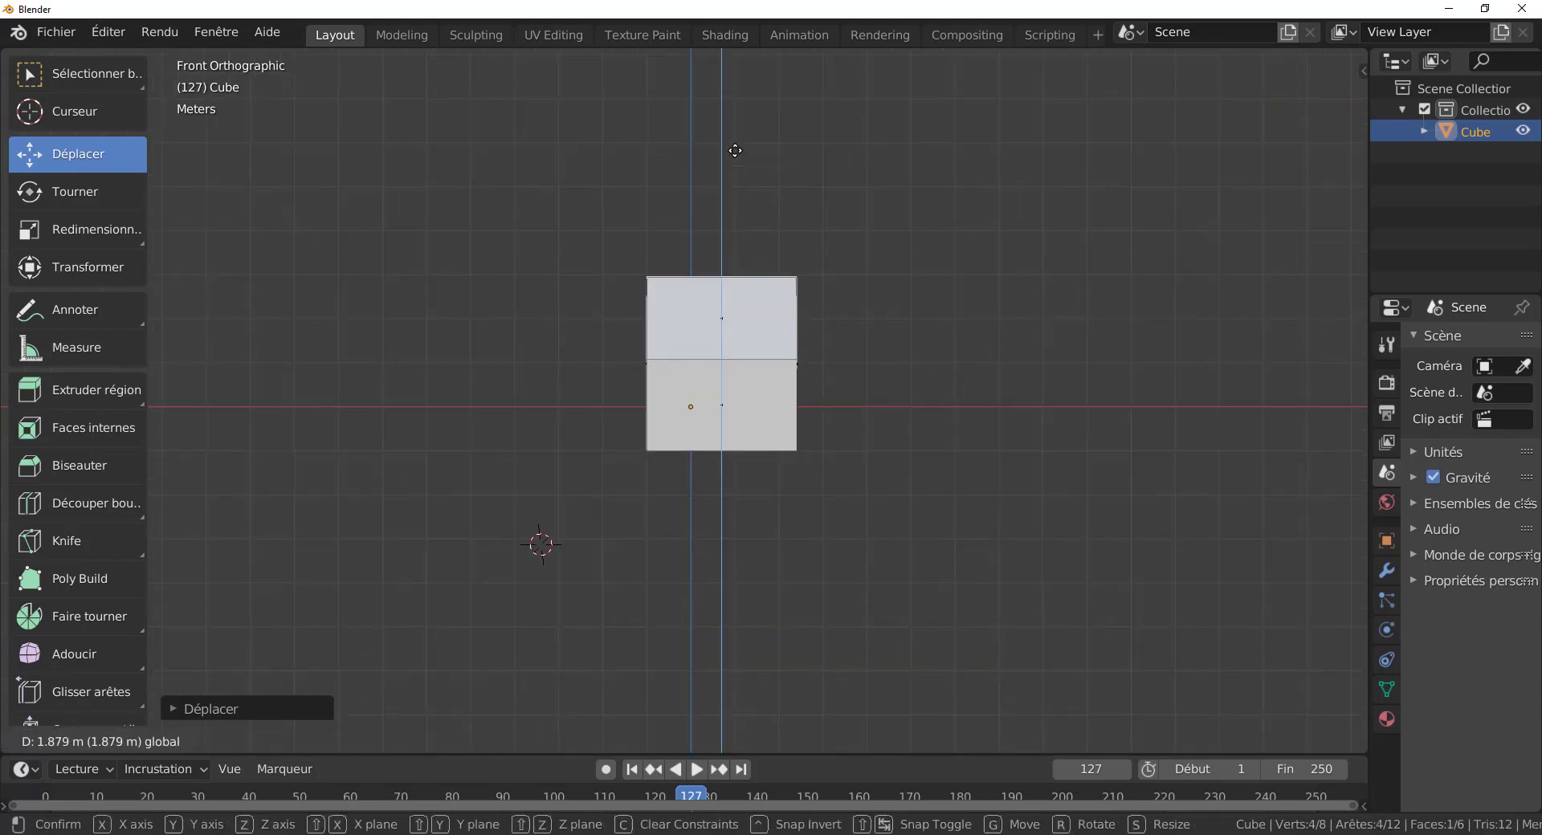
click(727, 185)
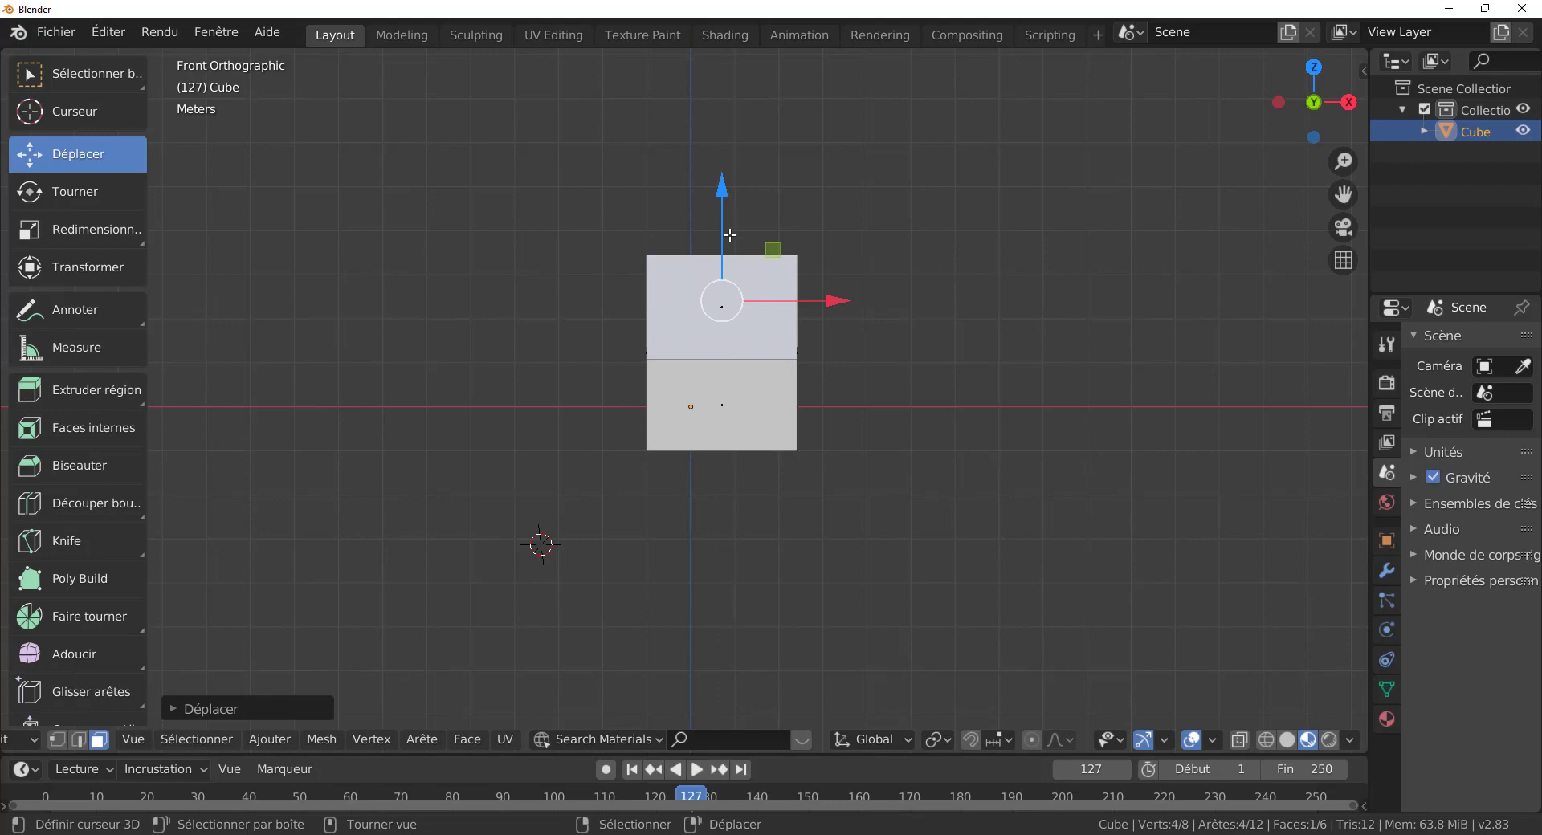
scroll(802, 448, down, 3)
drag(702, 262, 719, 744)
scroll(792, 410, up, 3)
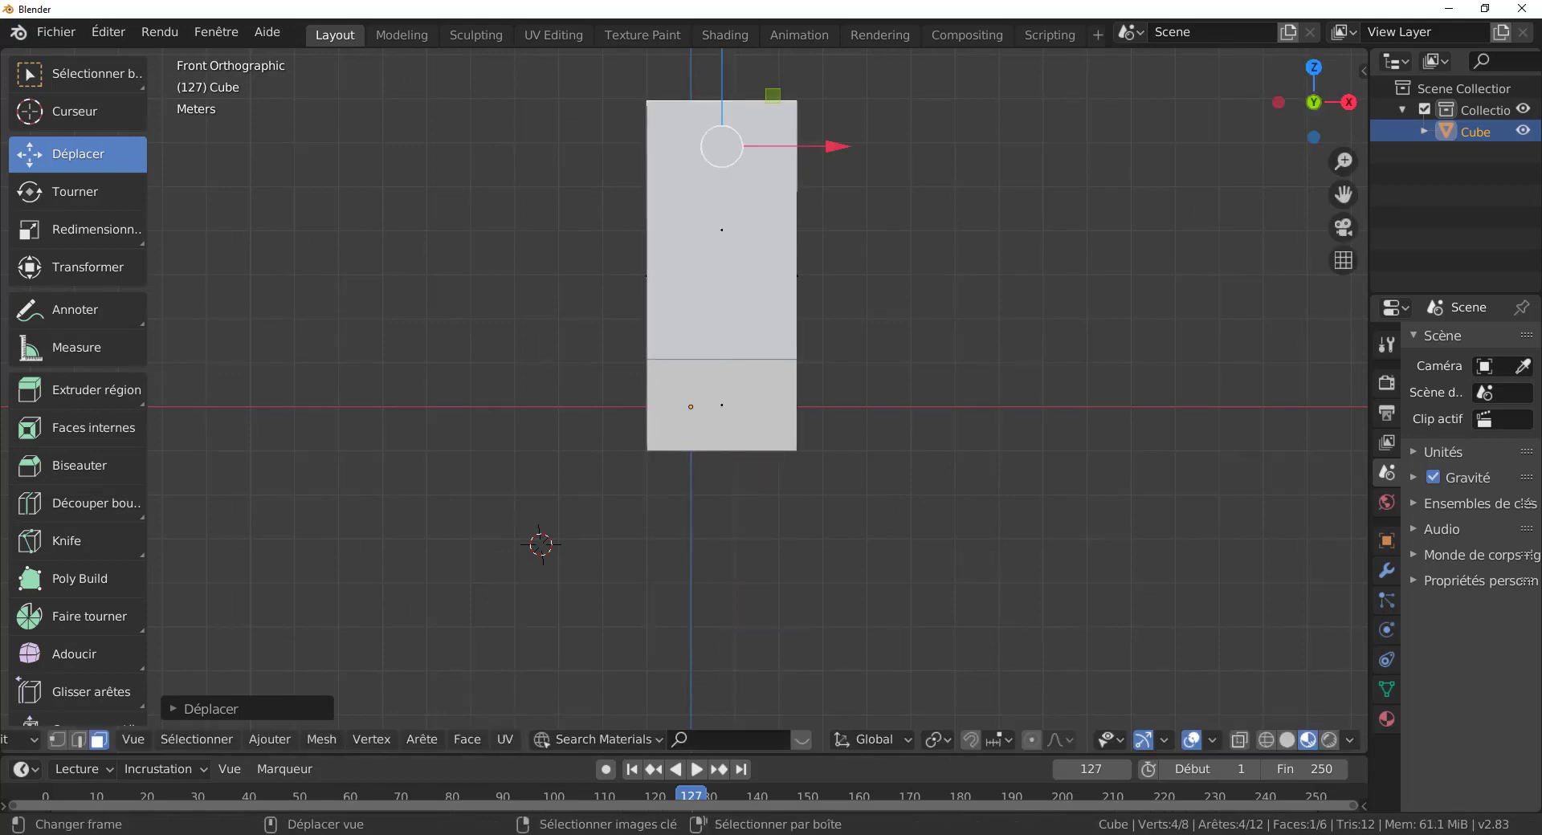
Select the slanted block's side face facing positive X and move it along the X axis from the front orthographic view
middle_drag(852, 691, 675, 598)
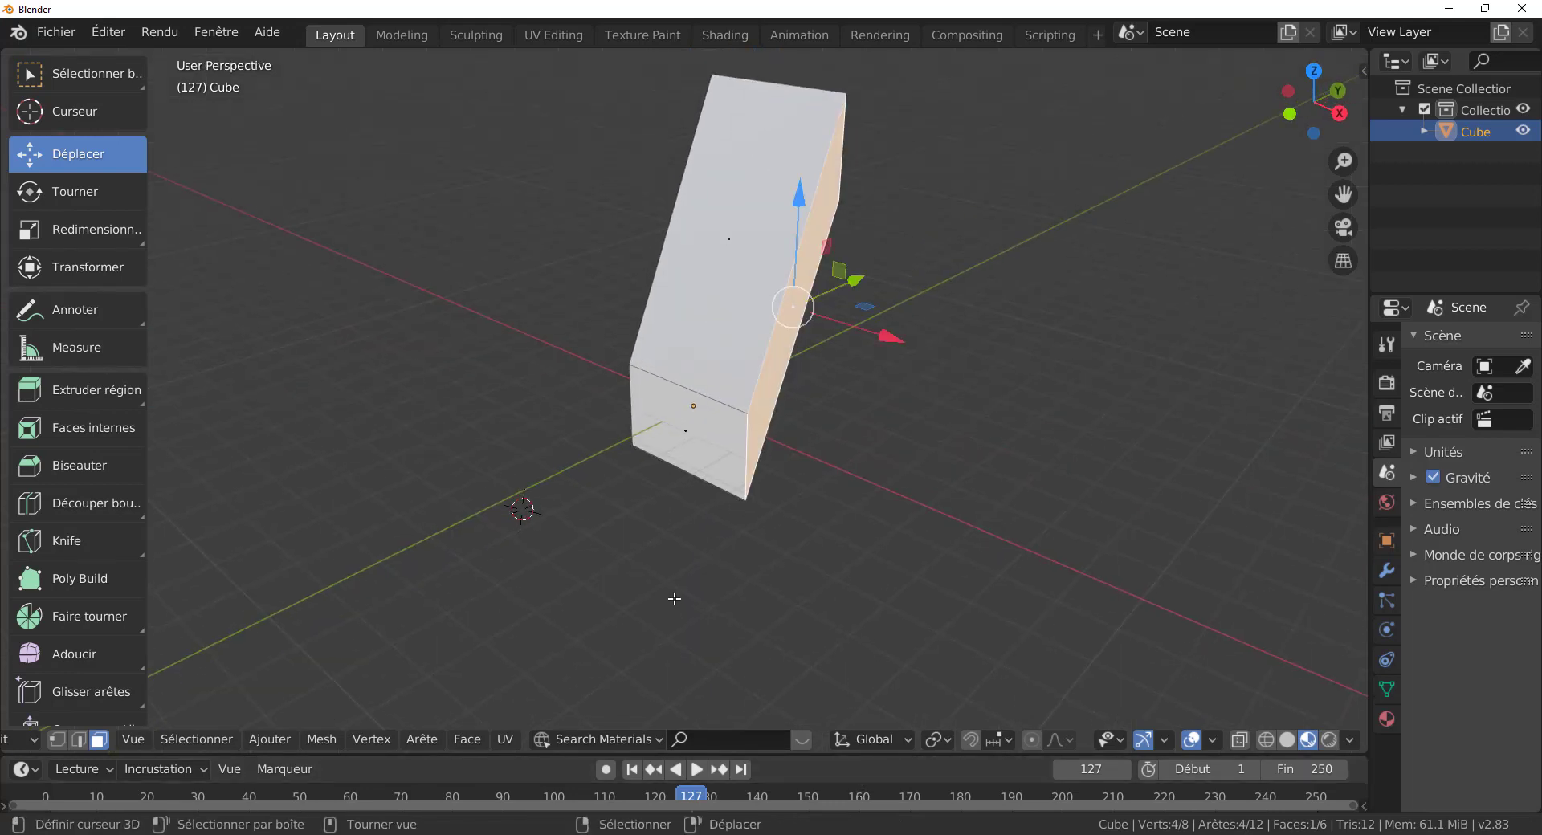
key(KP_1)
drag(907, 275, 1108, 303)
scroll(1068, 406, down, 5)
middle_drag(1067, 406, 861, 455)
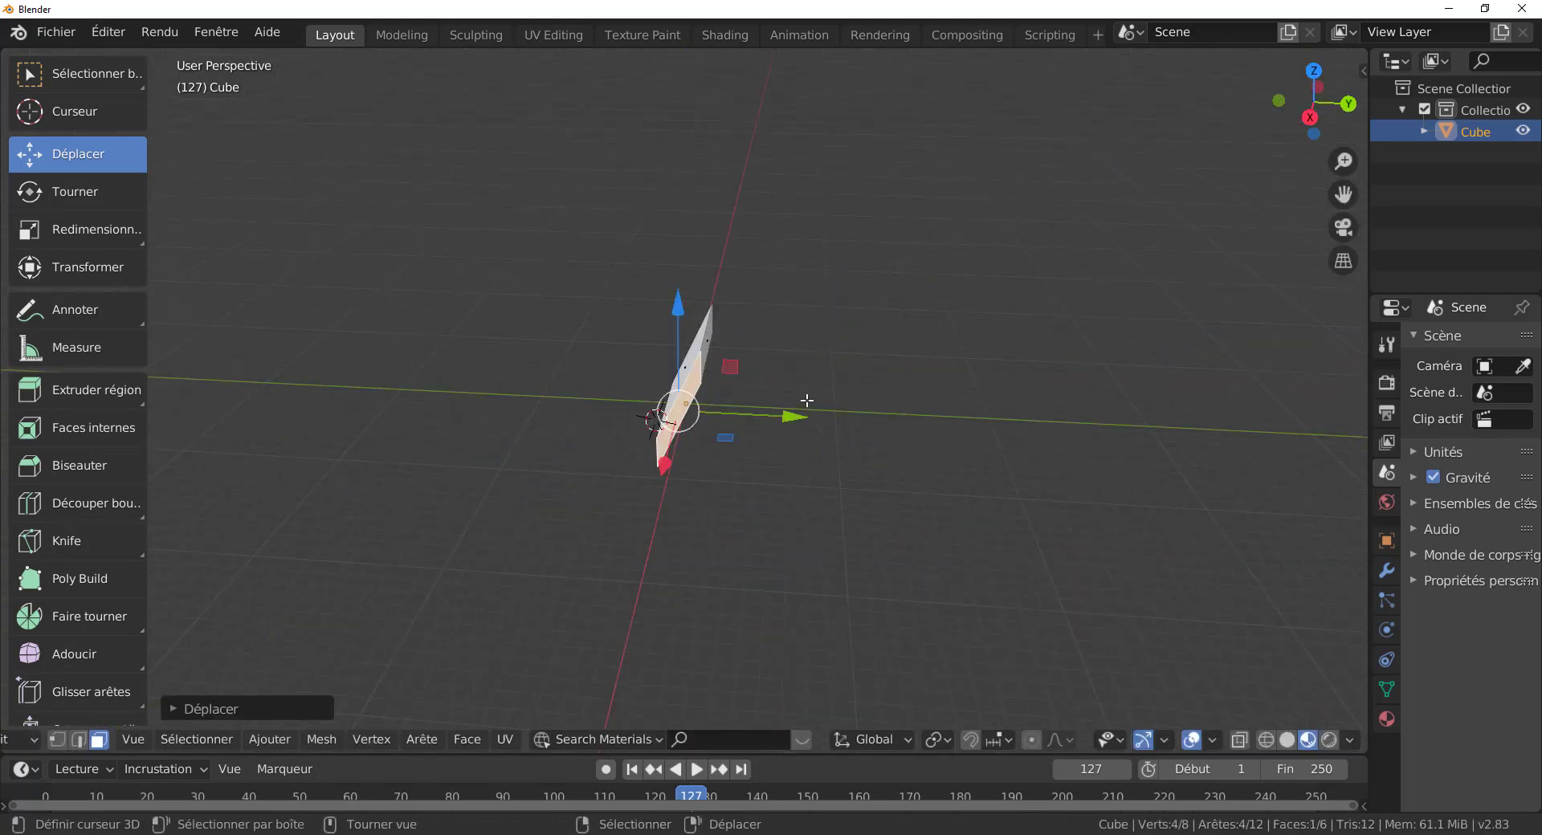
Move the selected side face along the Y axis, select the block's large front face and return to Object Mode
drag(792, 420, 963, 428)
middle_drag(775, 498, 969, 526)
click(668, 329)
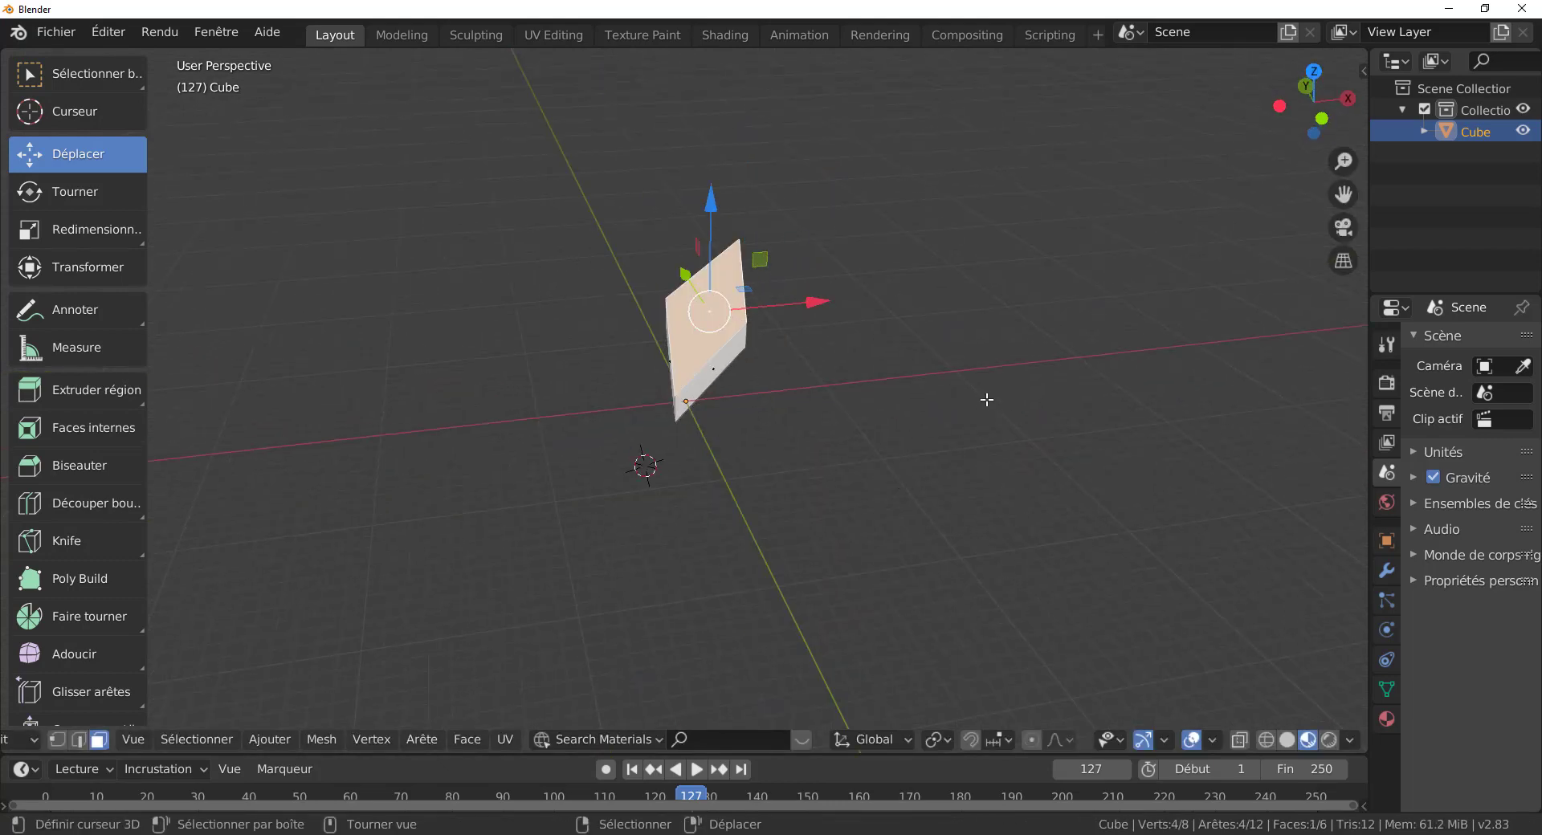
key(Tab)
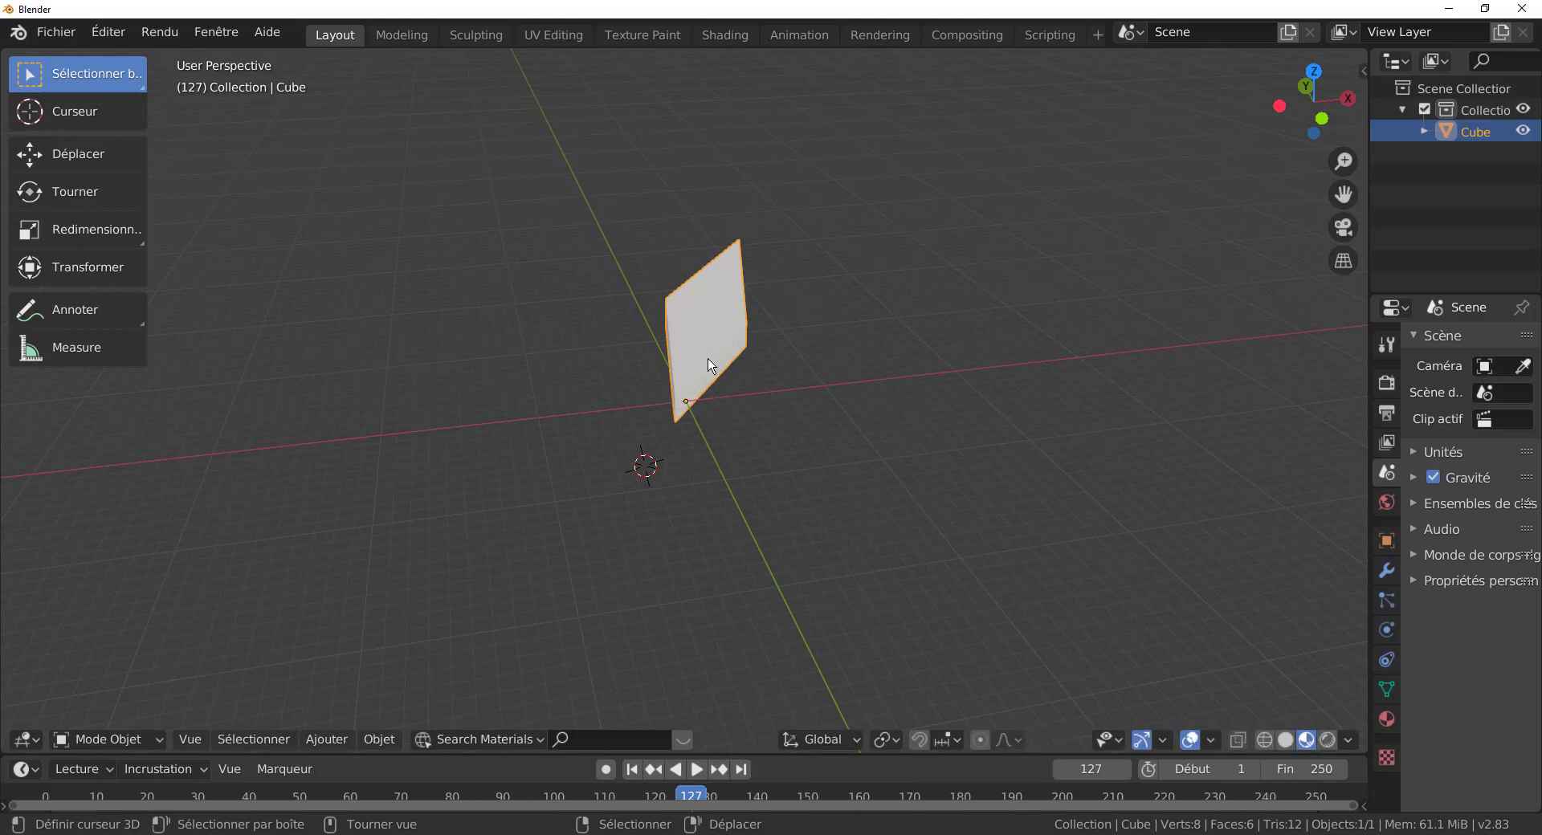
Switch to the front orthographic view and delete the slanted block
key(KP_1)
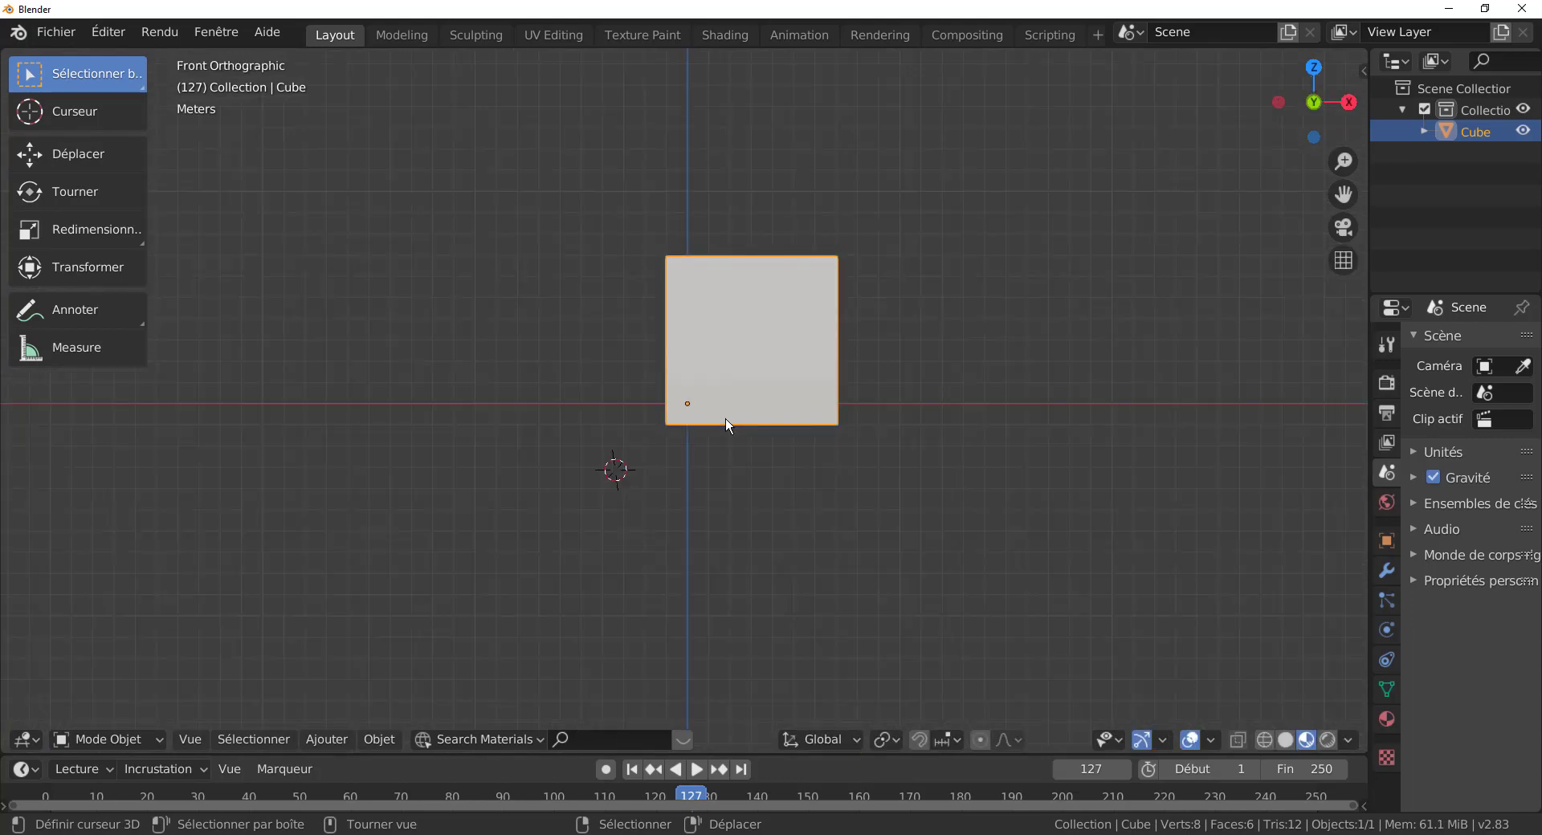
key(x)
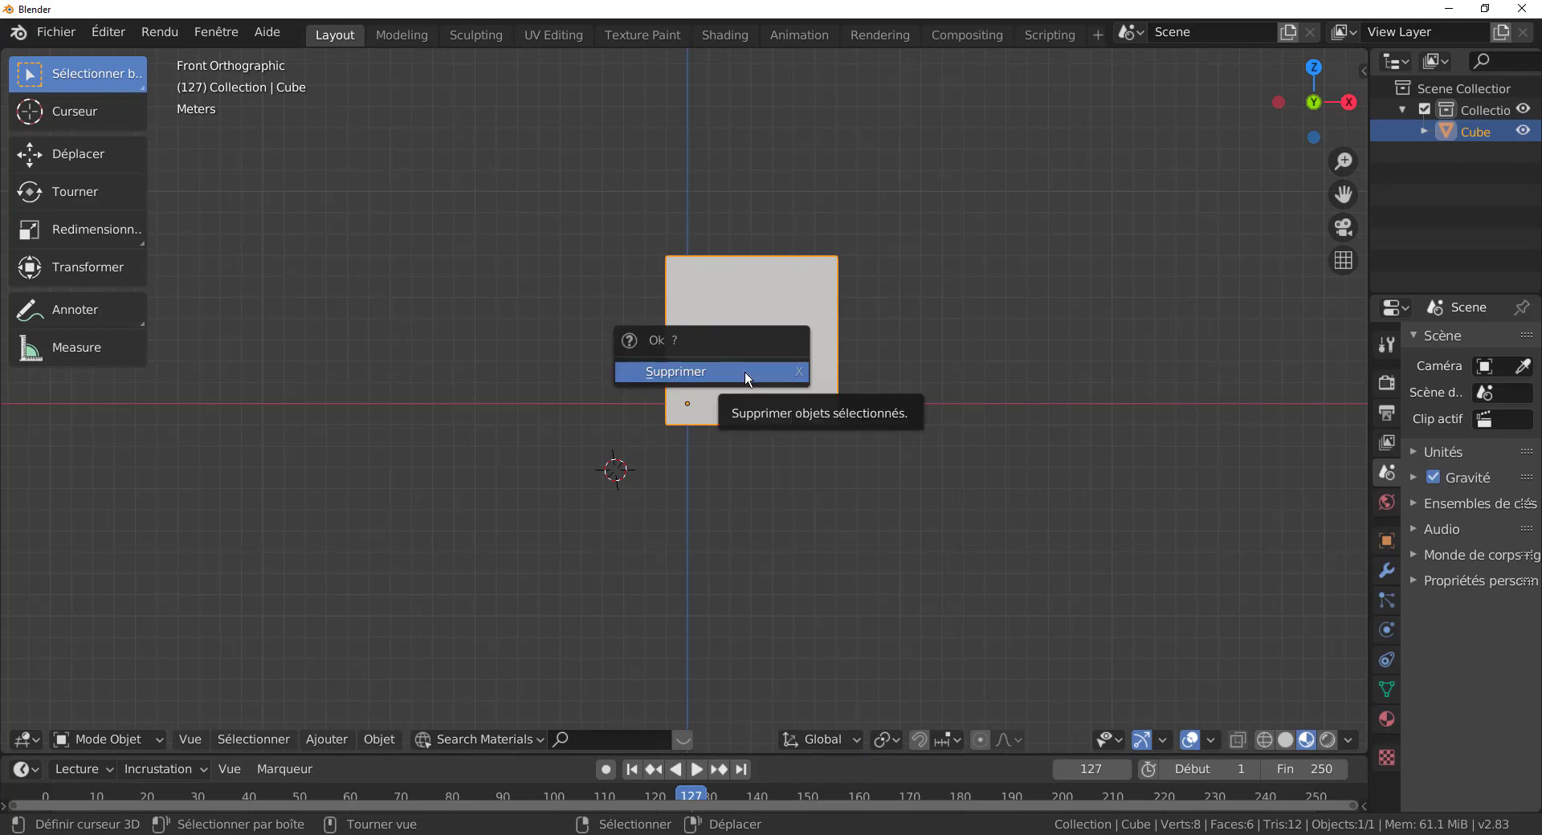
click(745, 373)
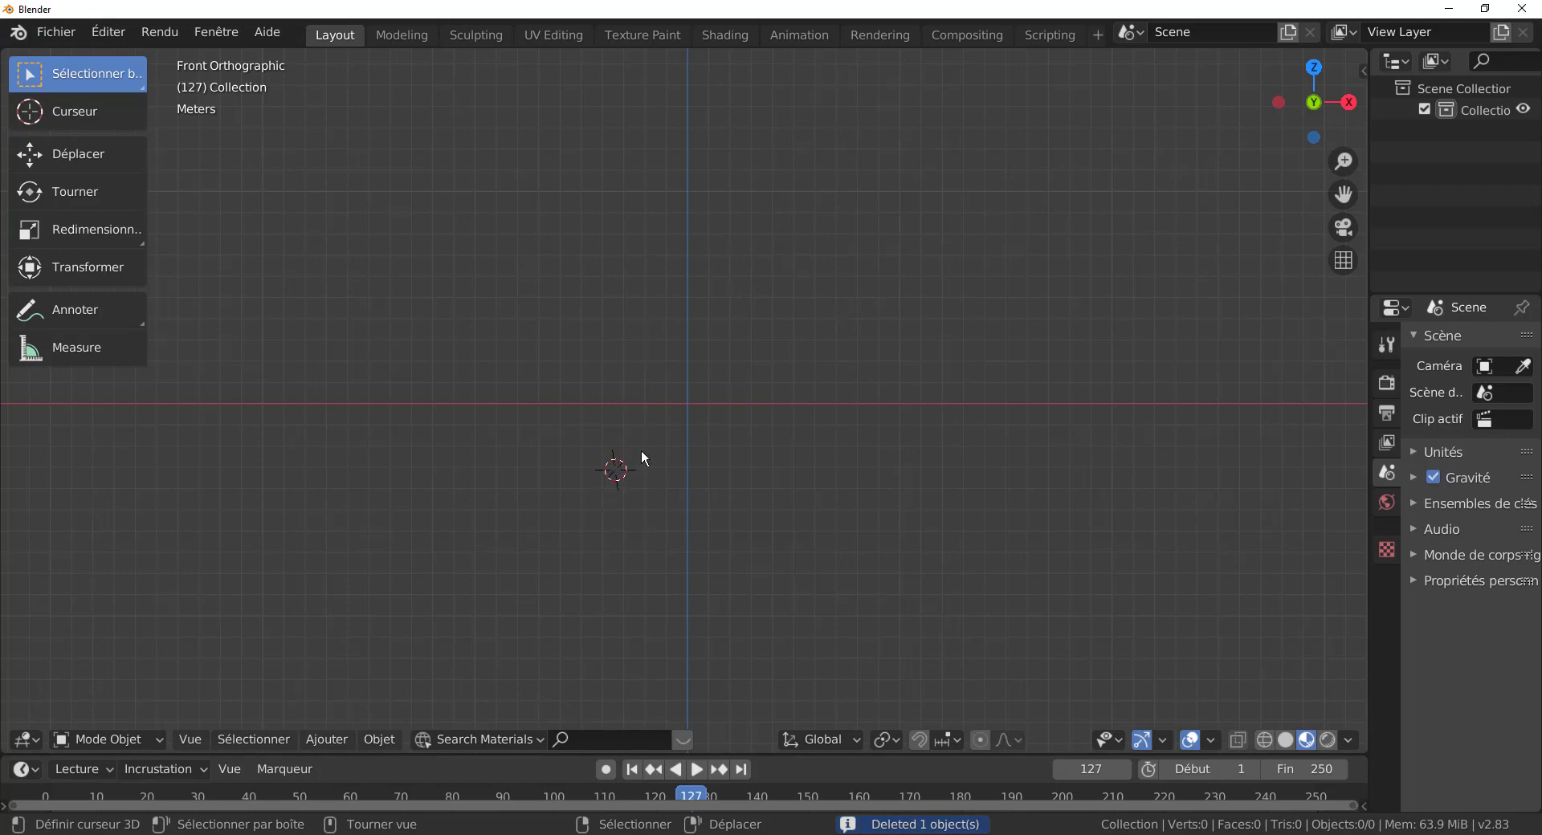
Add a cube mesh at the 3D cursor's off-centre position
scroll(688, 417, up, 3)
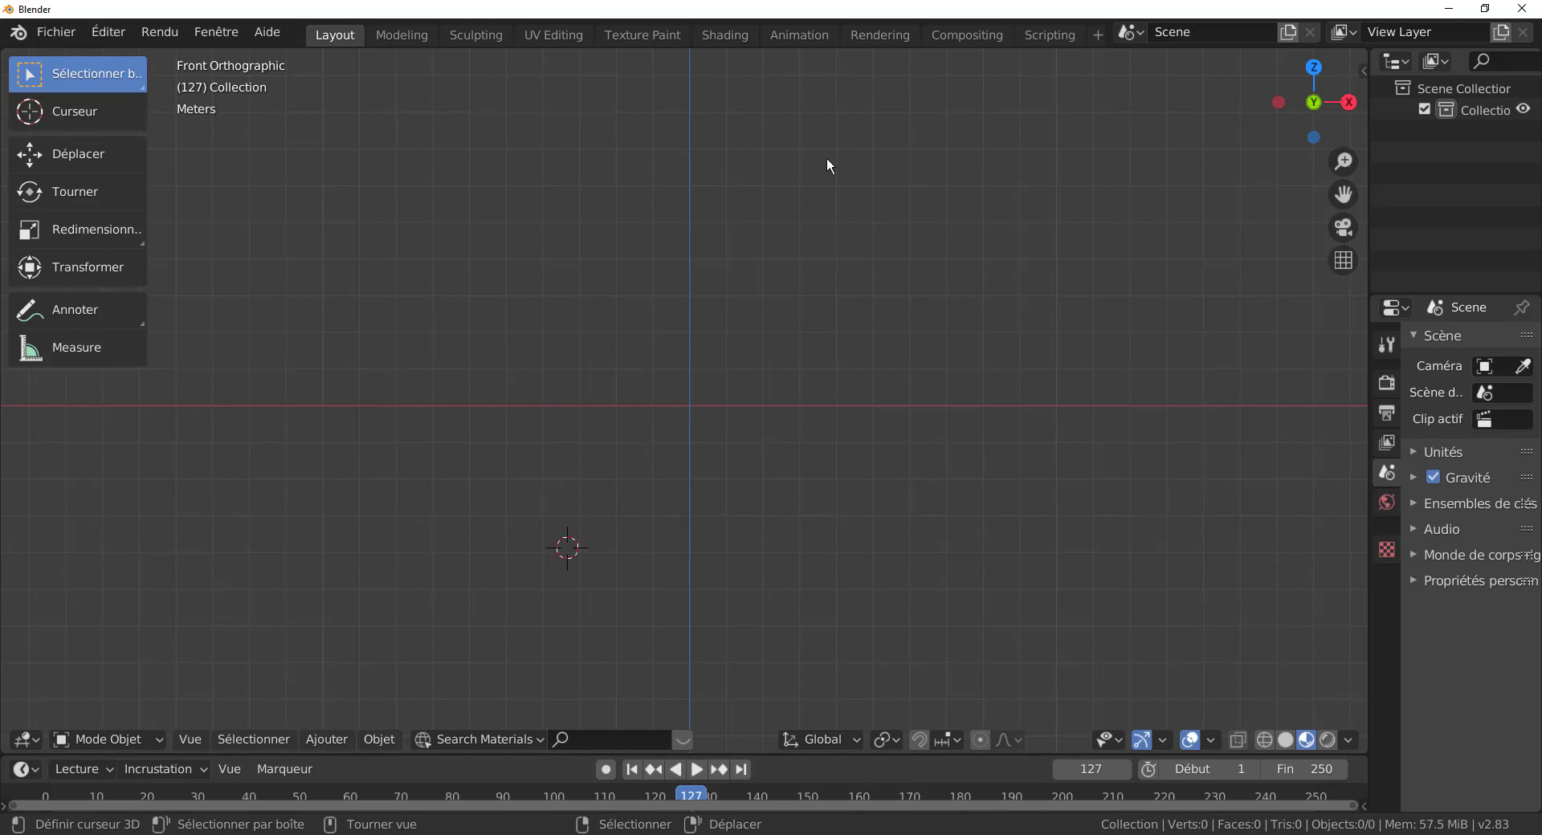
click(323, 737)
mouse_move(328, 717)
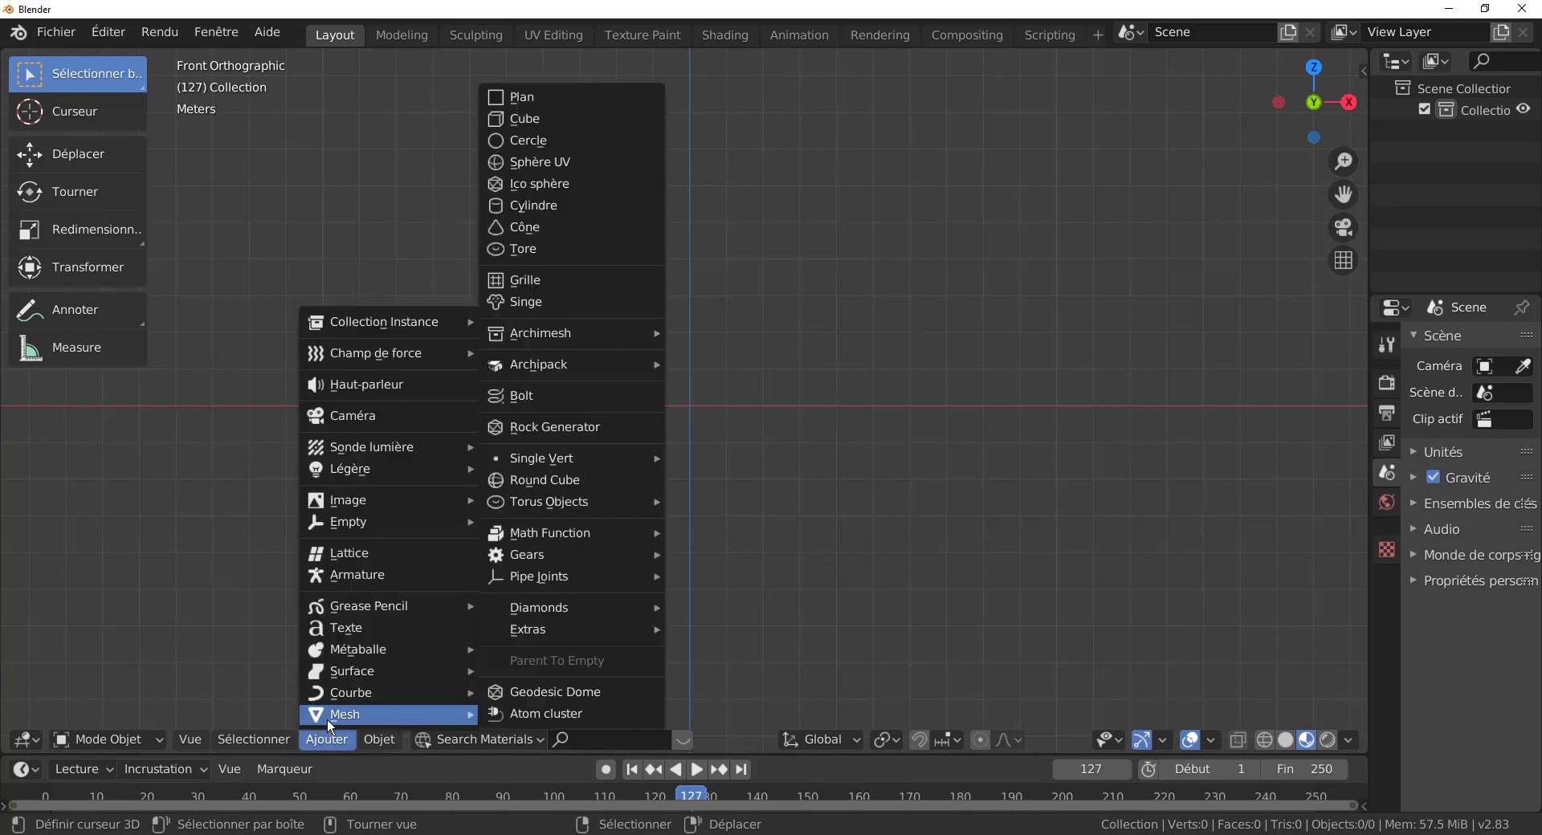
click(524, 118)
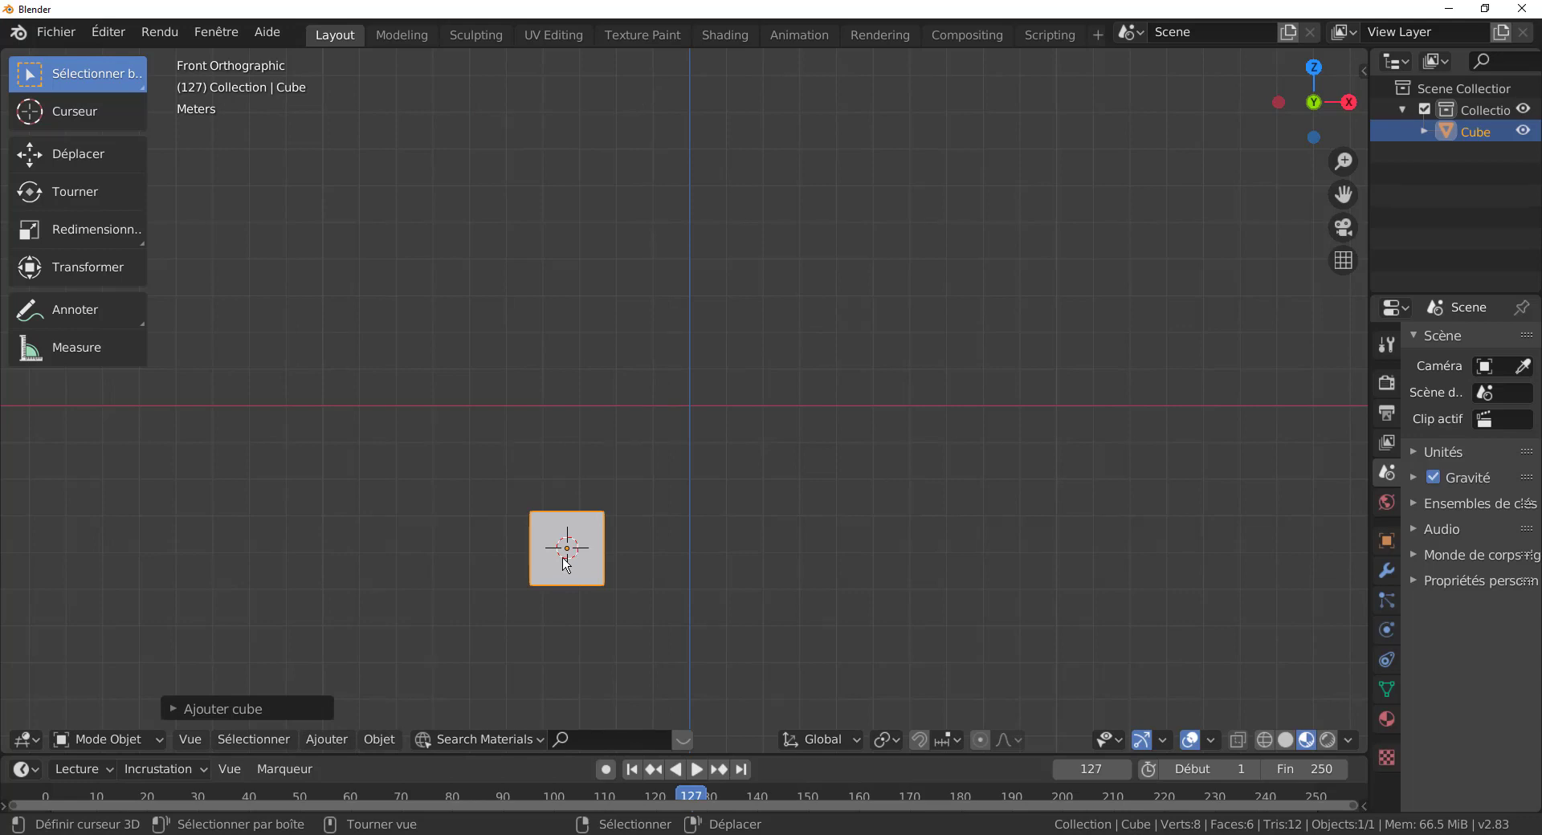
Place the 3D cursor at arbitrary spots in the empty space, then snap it back to the world origin
shift+right_click(1034, 262)
shift+right_click(759, 237)
key(shift+s)
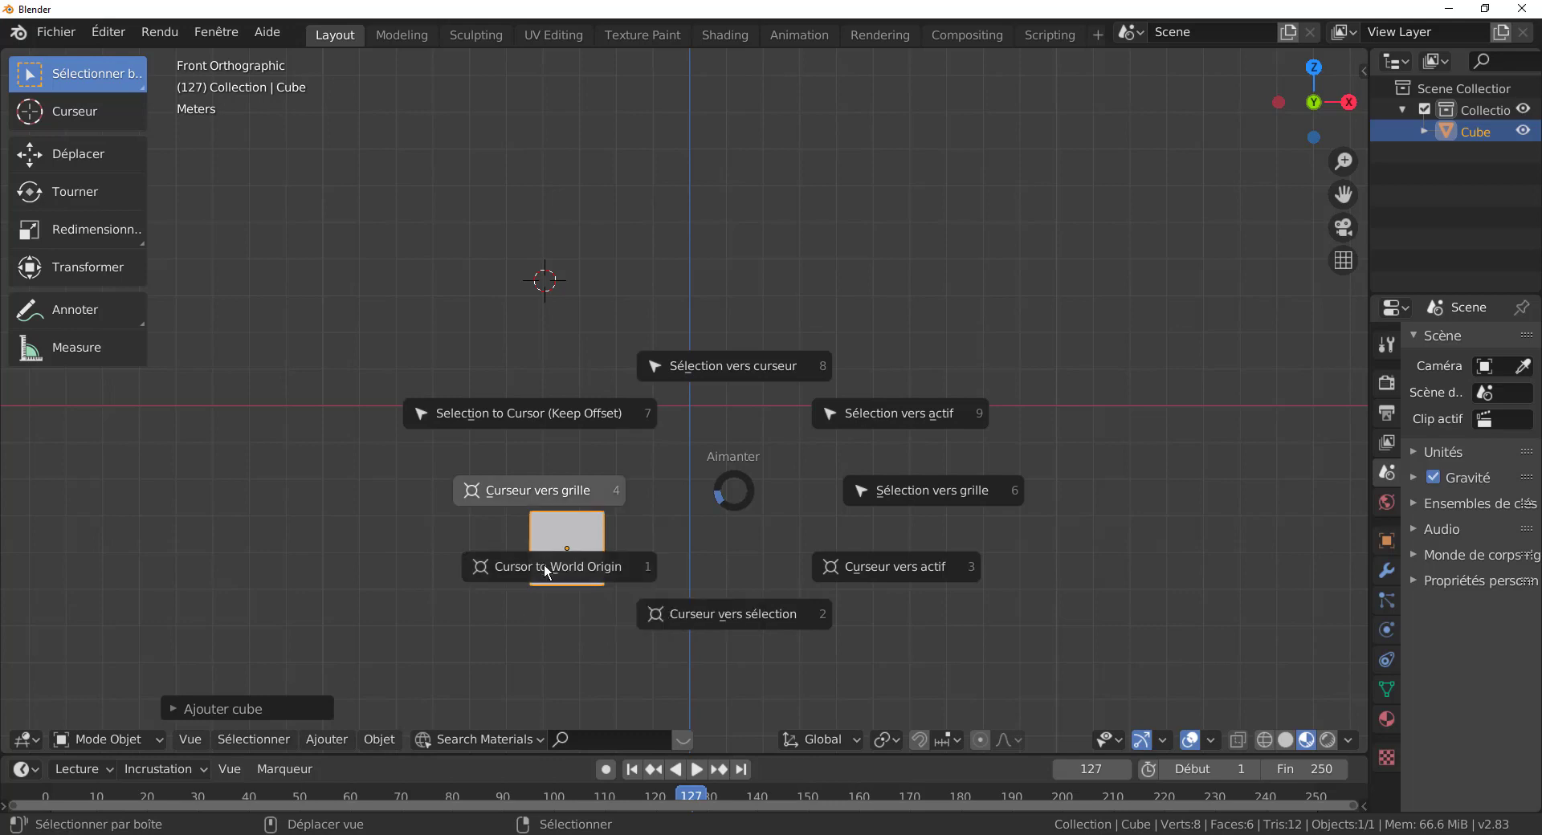
click(566, 575)
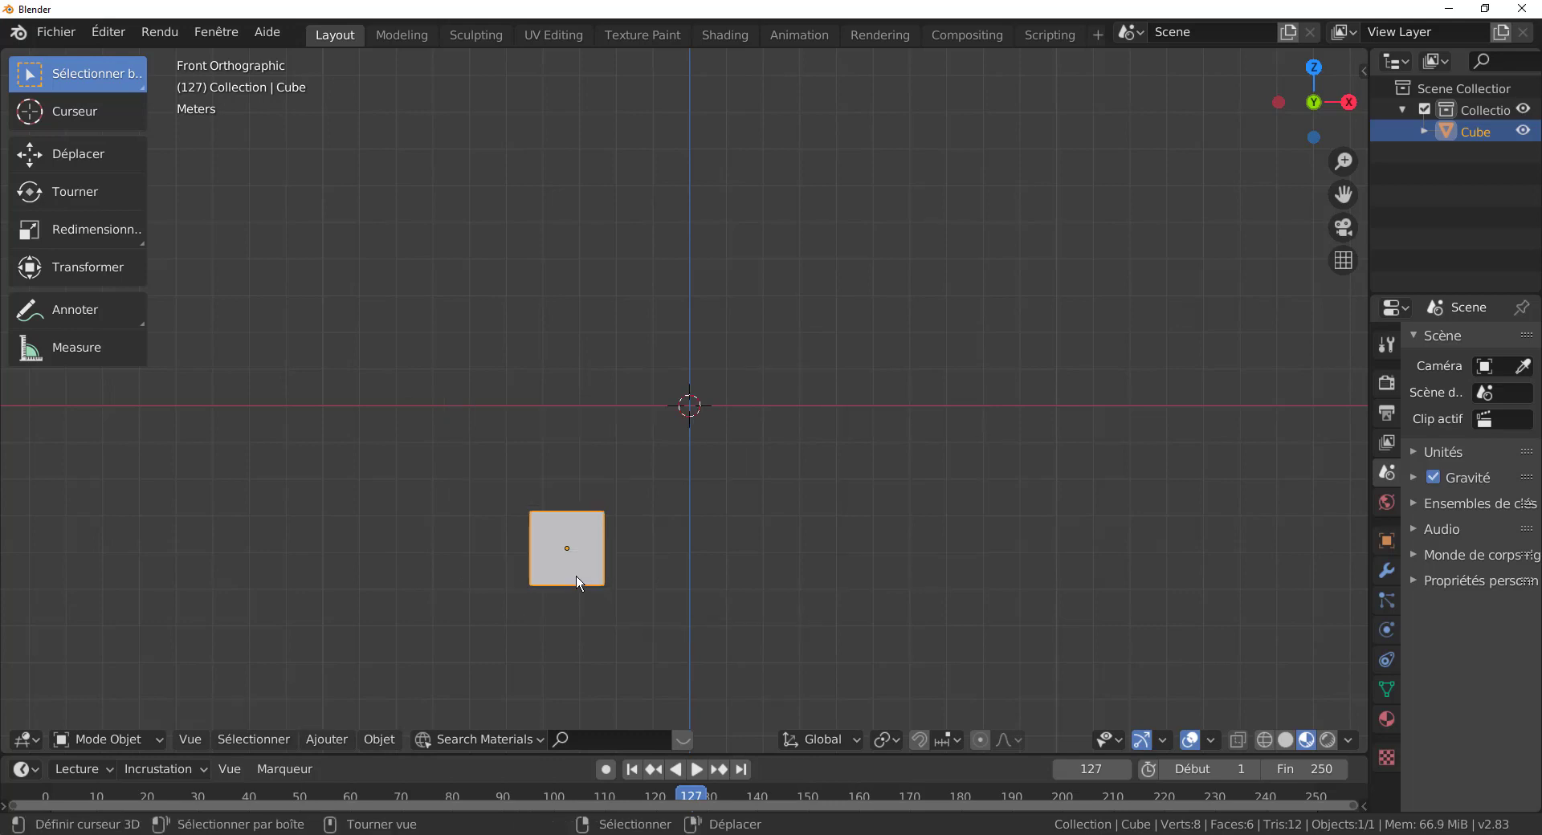
Delete the off-centre cube and add a new cube mesh at the world origin
scroll(673, 511, up, 2)
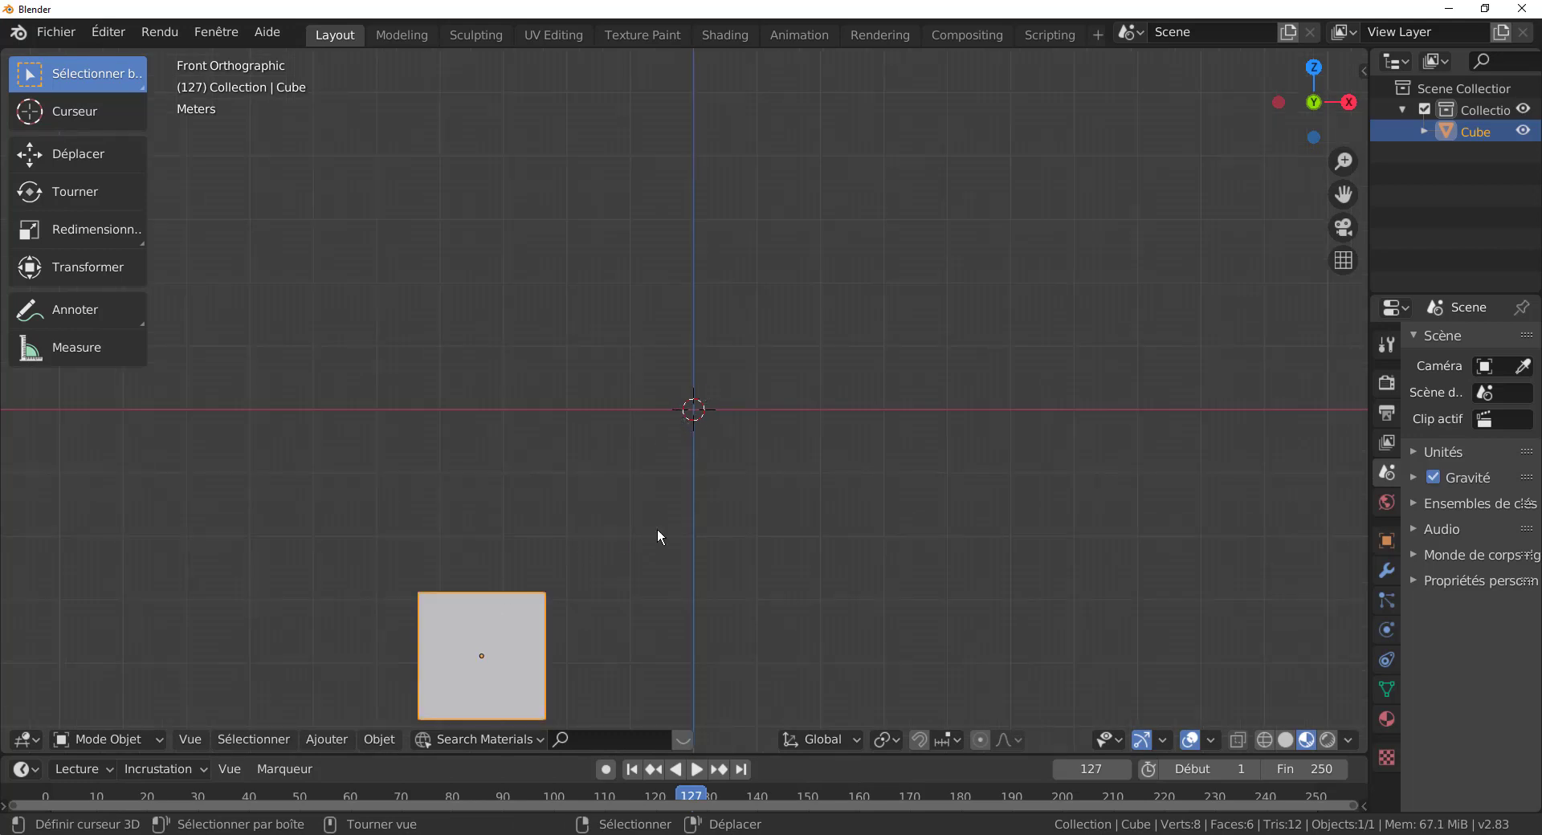
scroll(497, 653, down, 2)
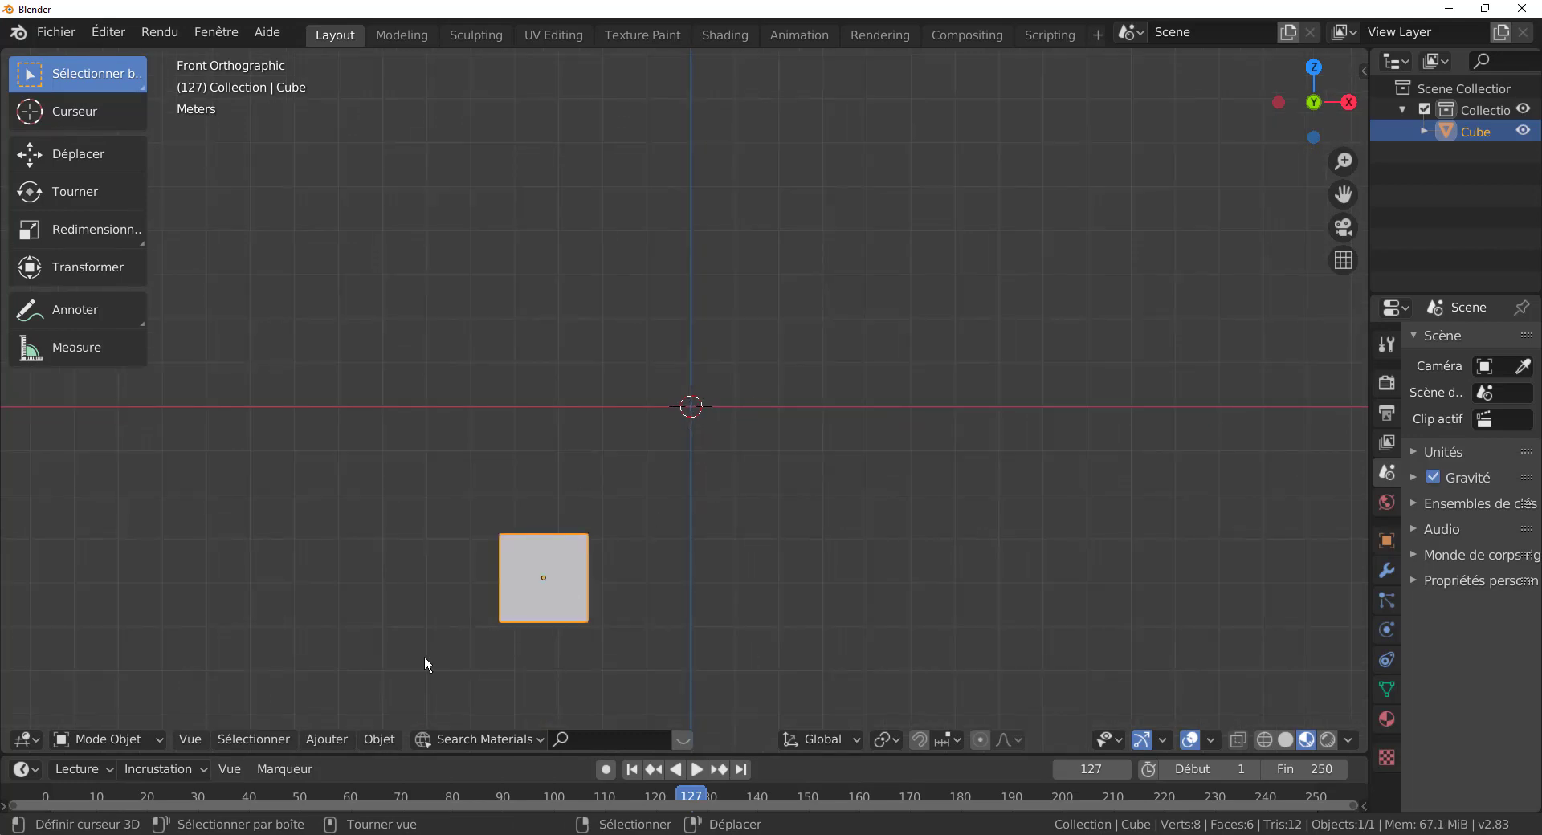
key(x)
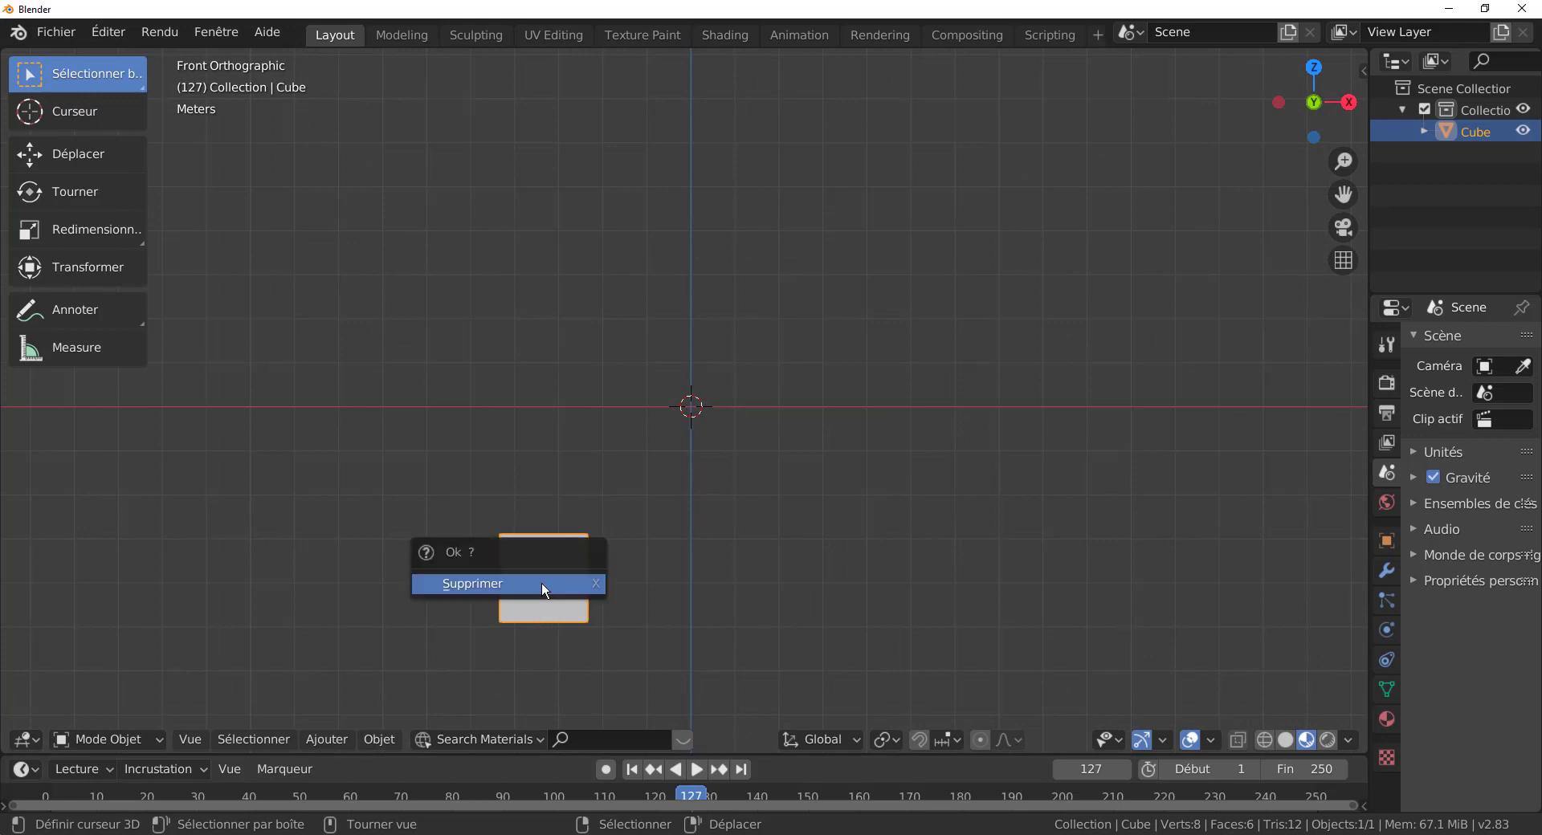
click(542, 584)
click(325, 736)
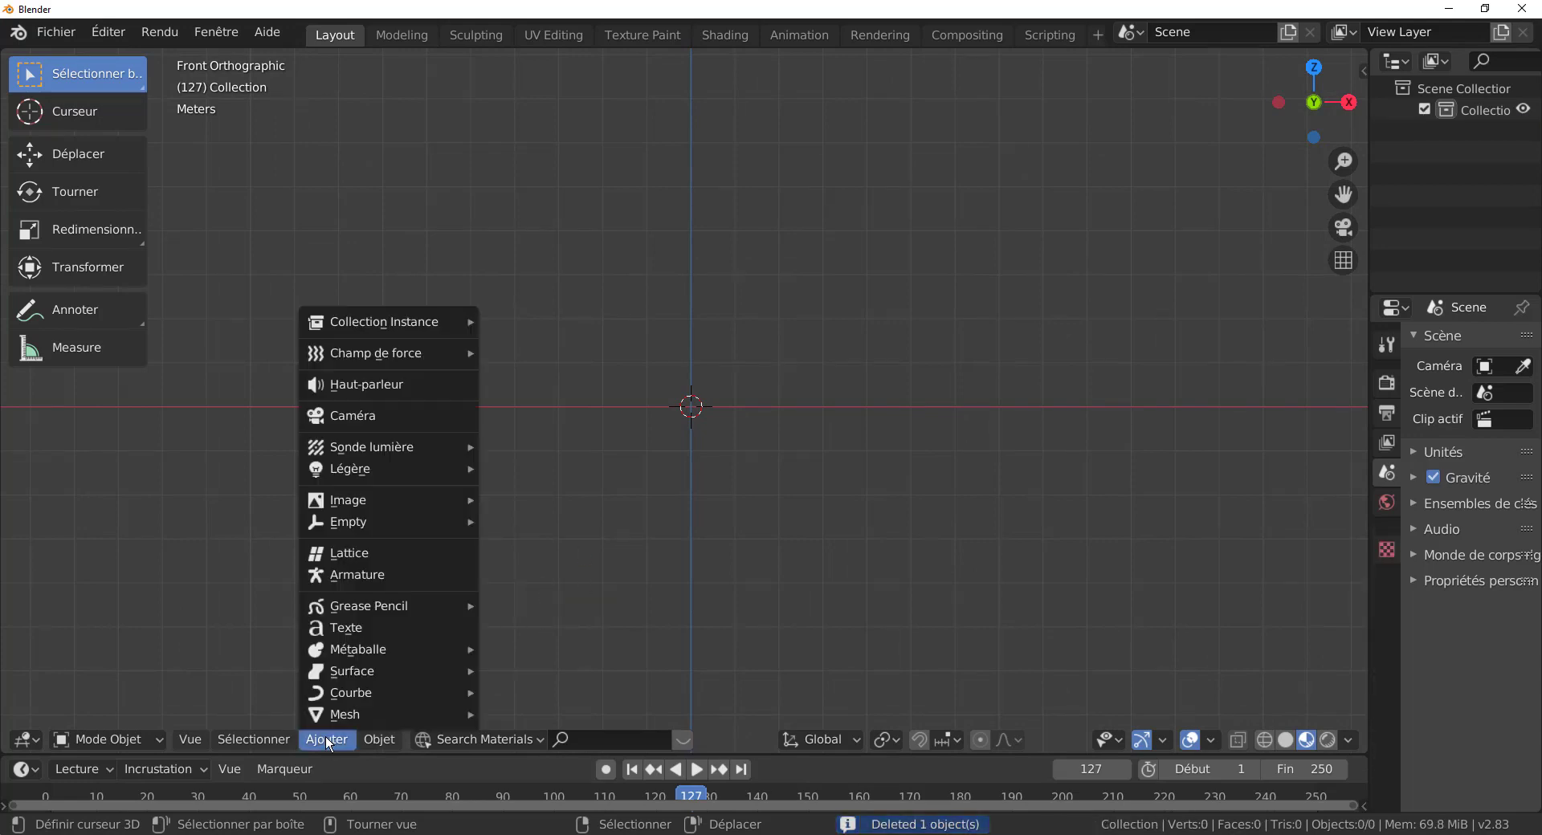
mouse_move(335, 718)
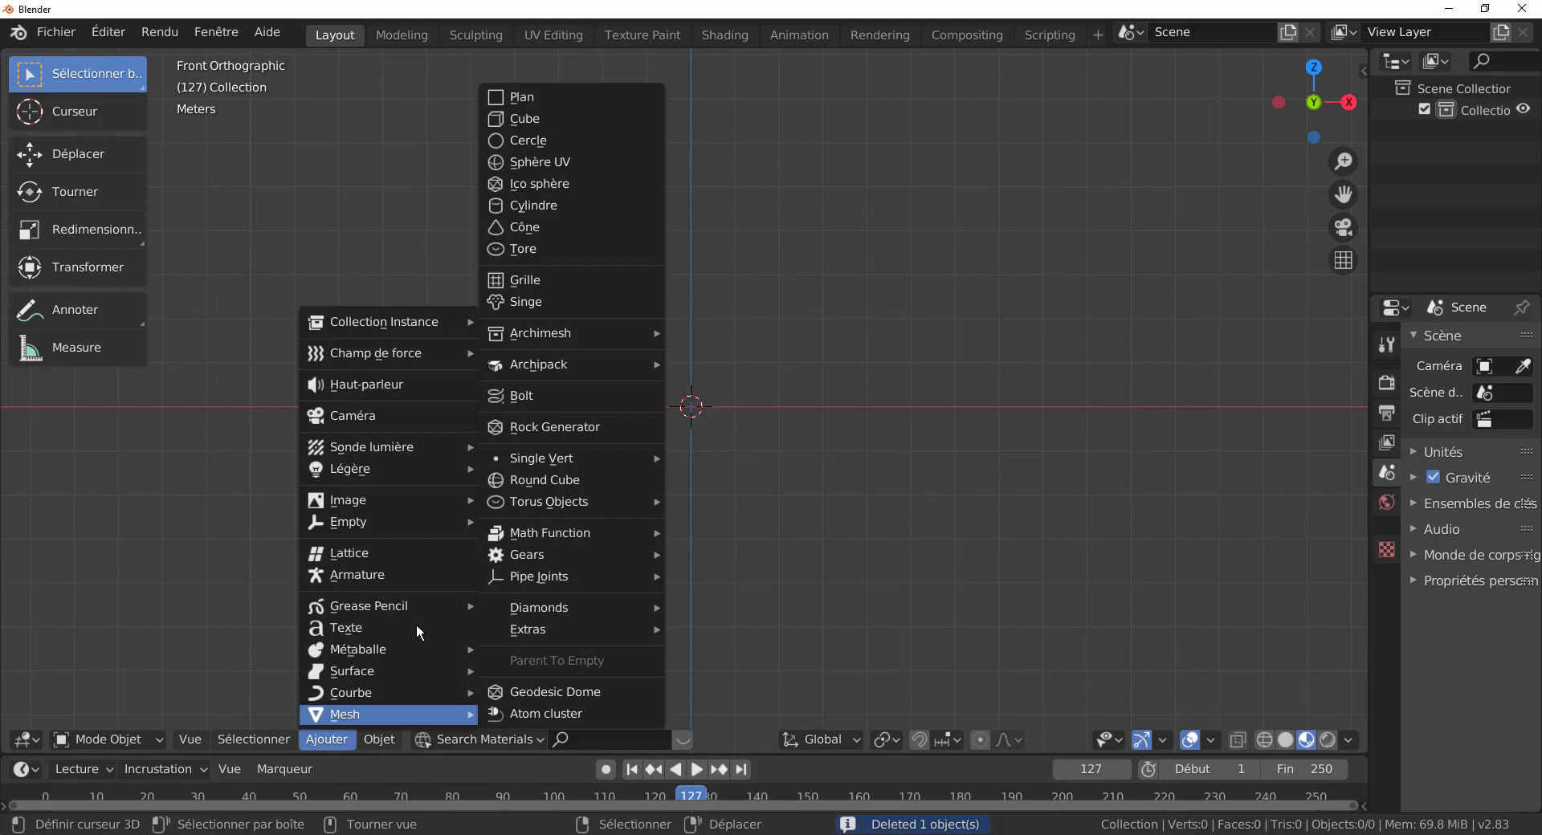
click(546, 123)
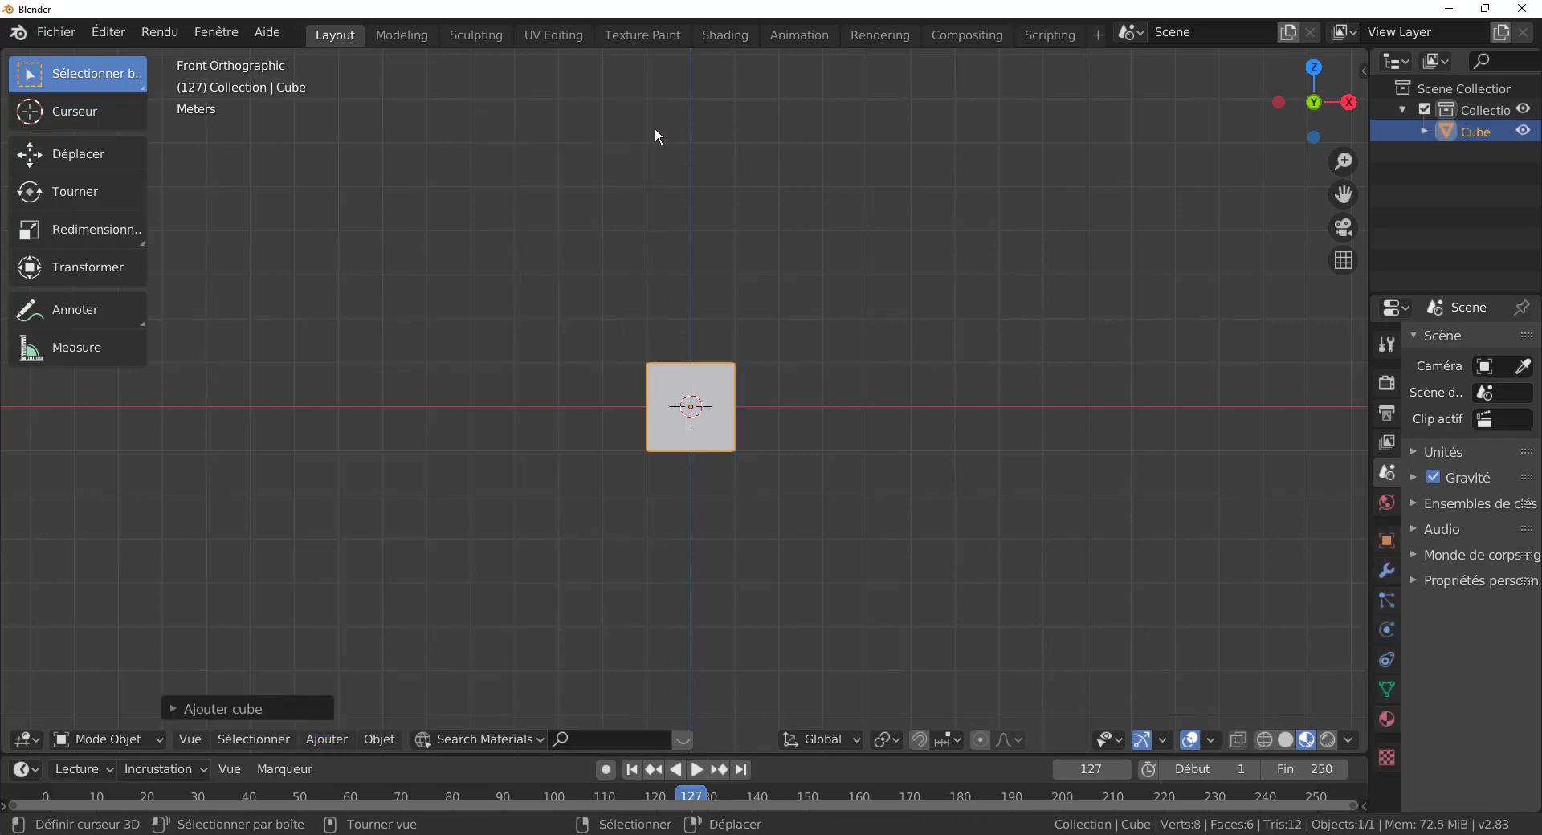
Display the Z axis guide in the viewport overlays, alongside the X and Y axes, from a perspective view
scroll(699, 487, up, 2)
scroll(850, 431, down, 5)
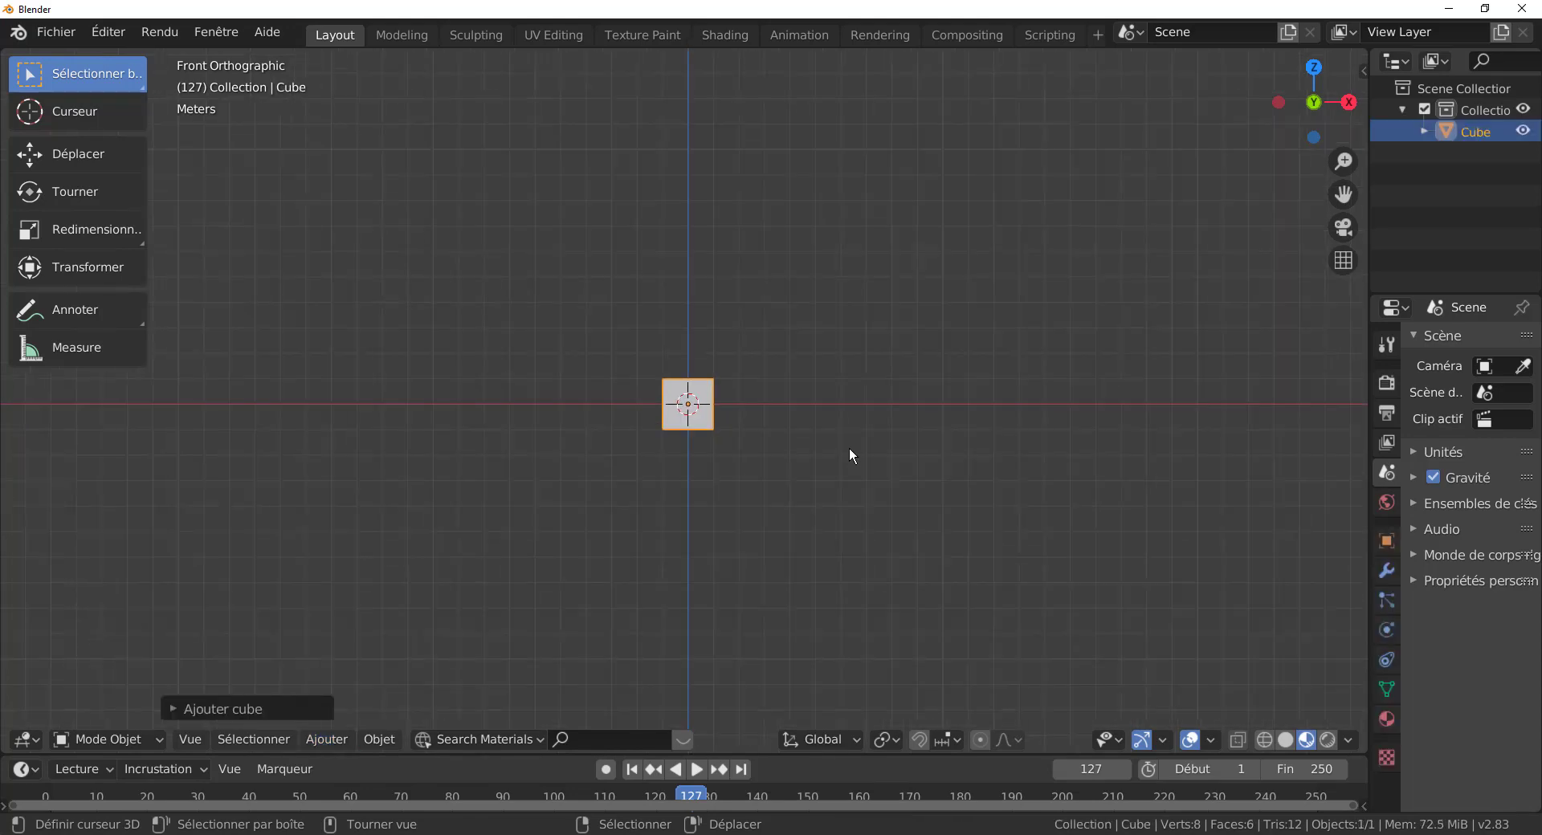
middle_drag(821, 551, 729, 538)
scroll(728, 536, up, 2)
scroll(726, 533, down, 5)
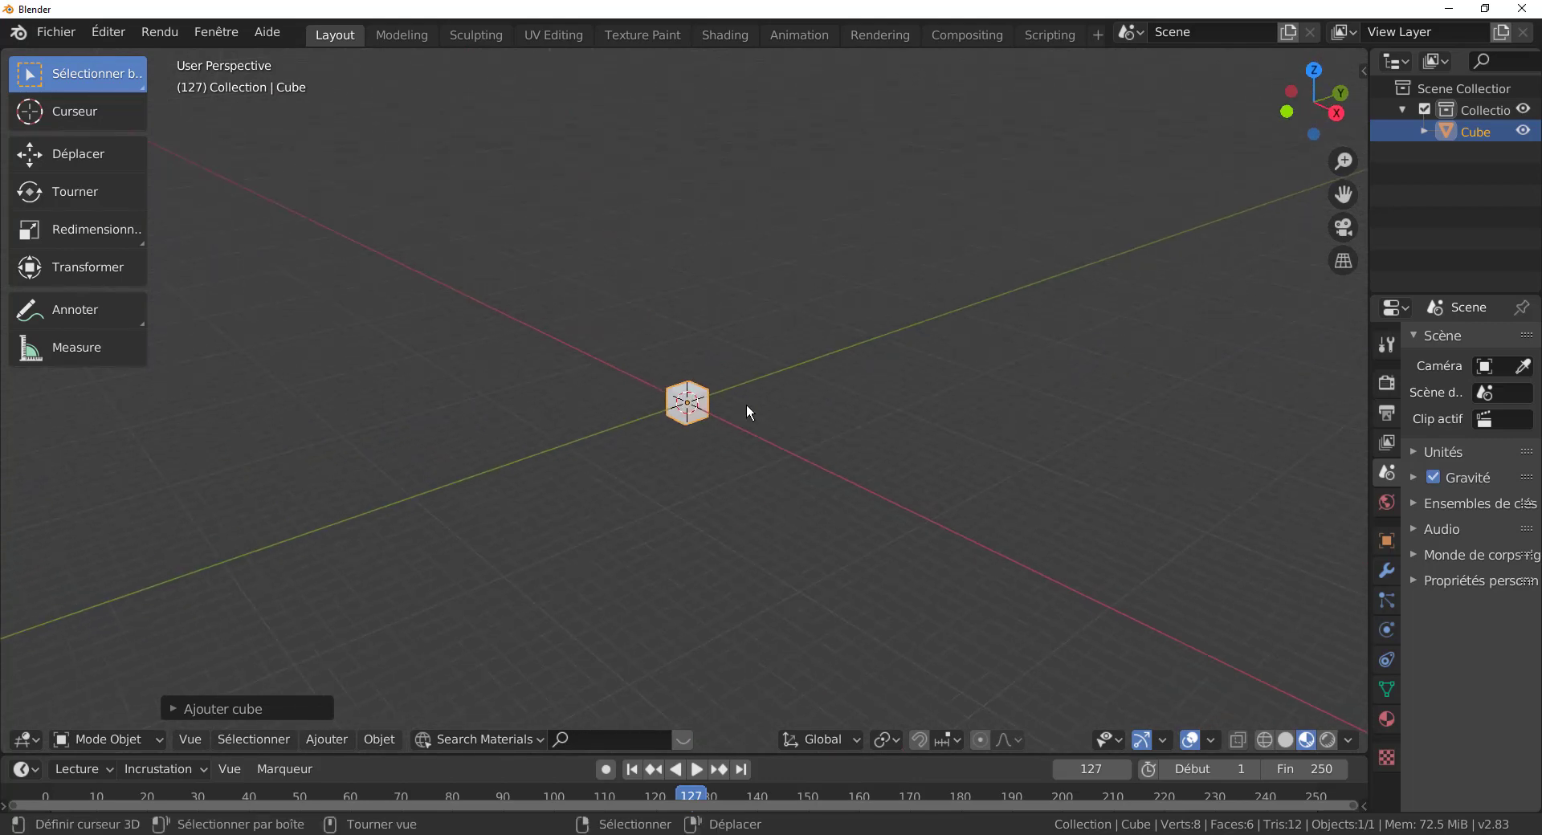
click(1210, 741)
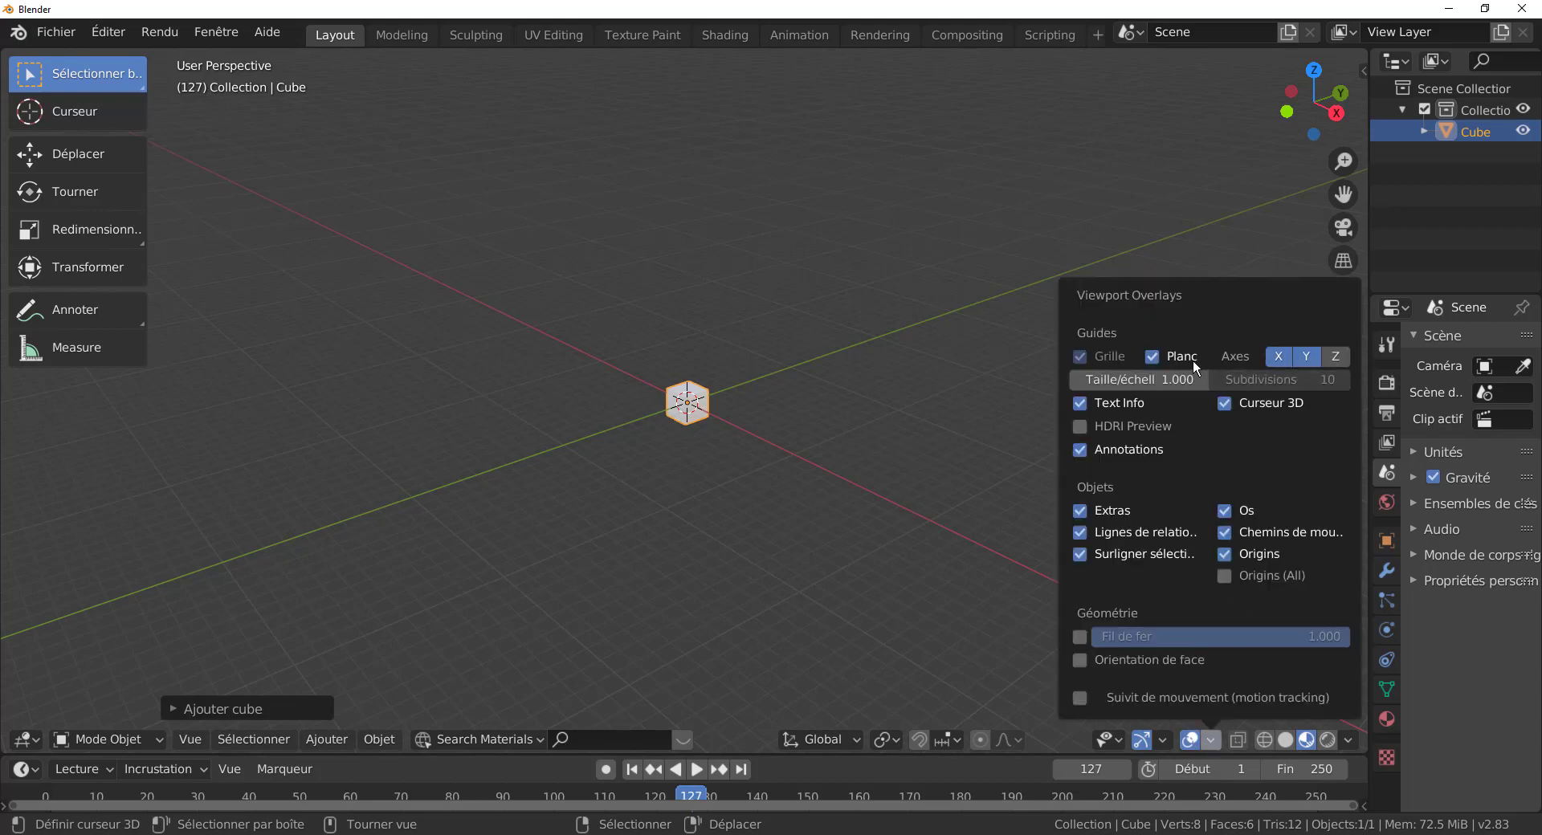
click(1339, 355)
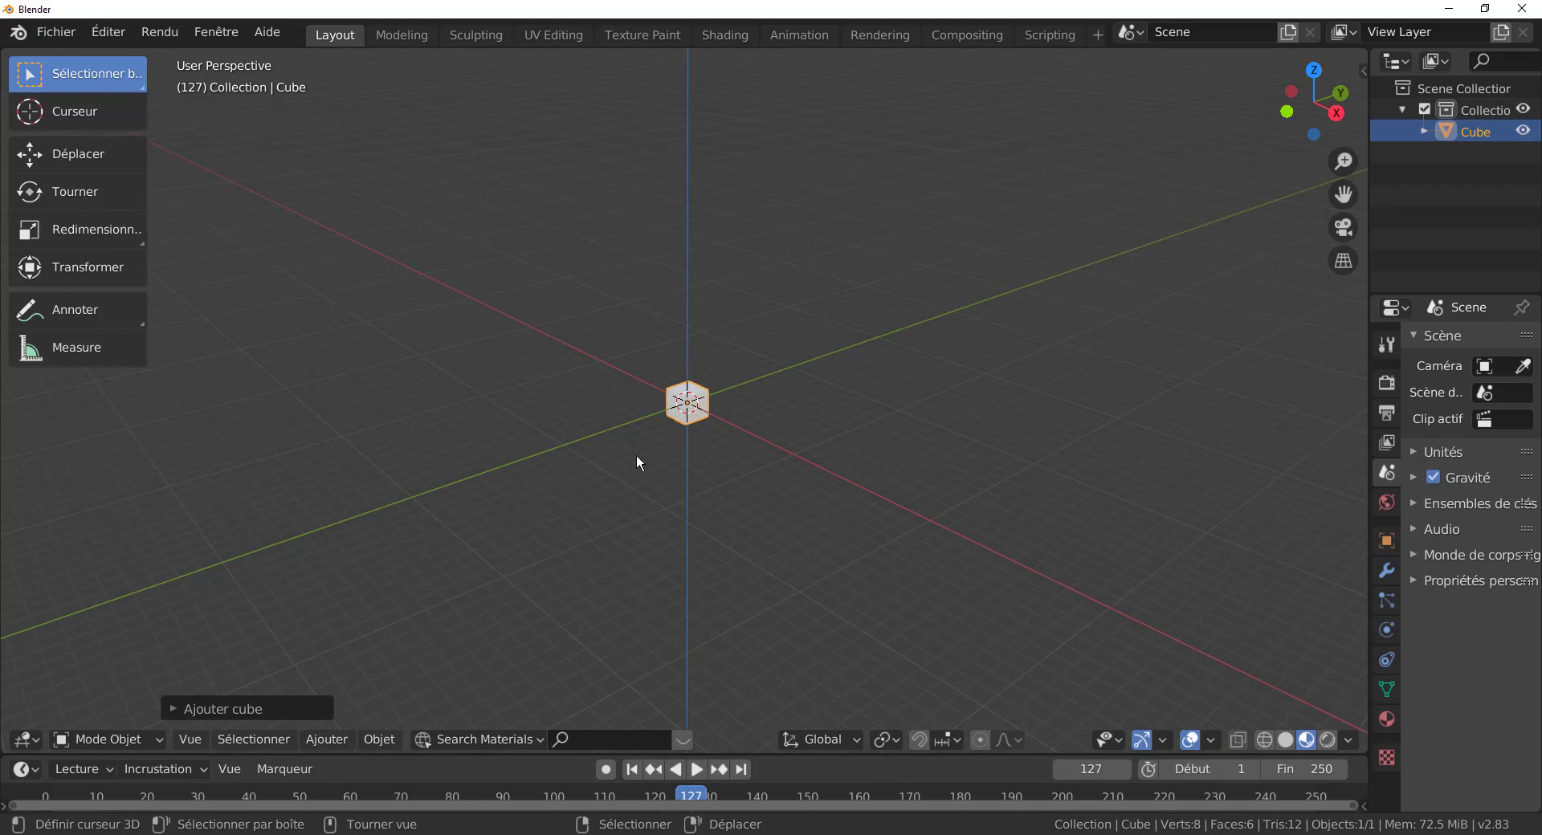
Examine the cube and its alignment with the X, Y and Z axes from several angles and distances
middle_drag(722, 422, 779, 412)
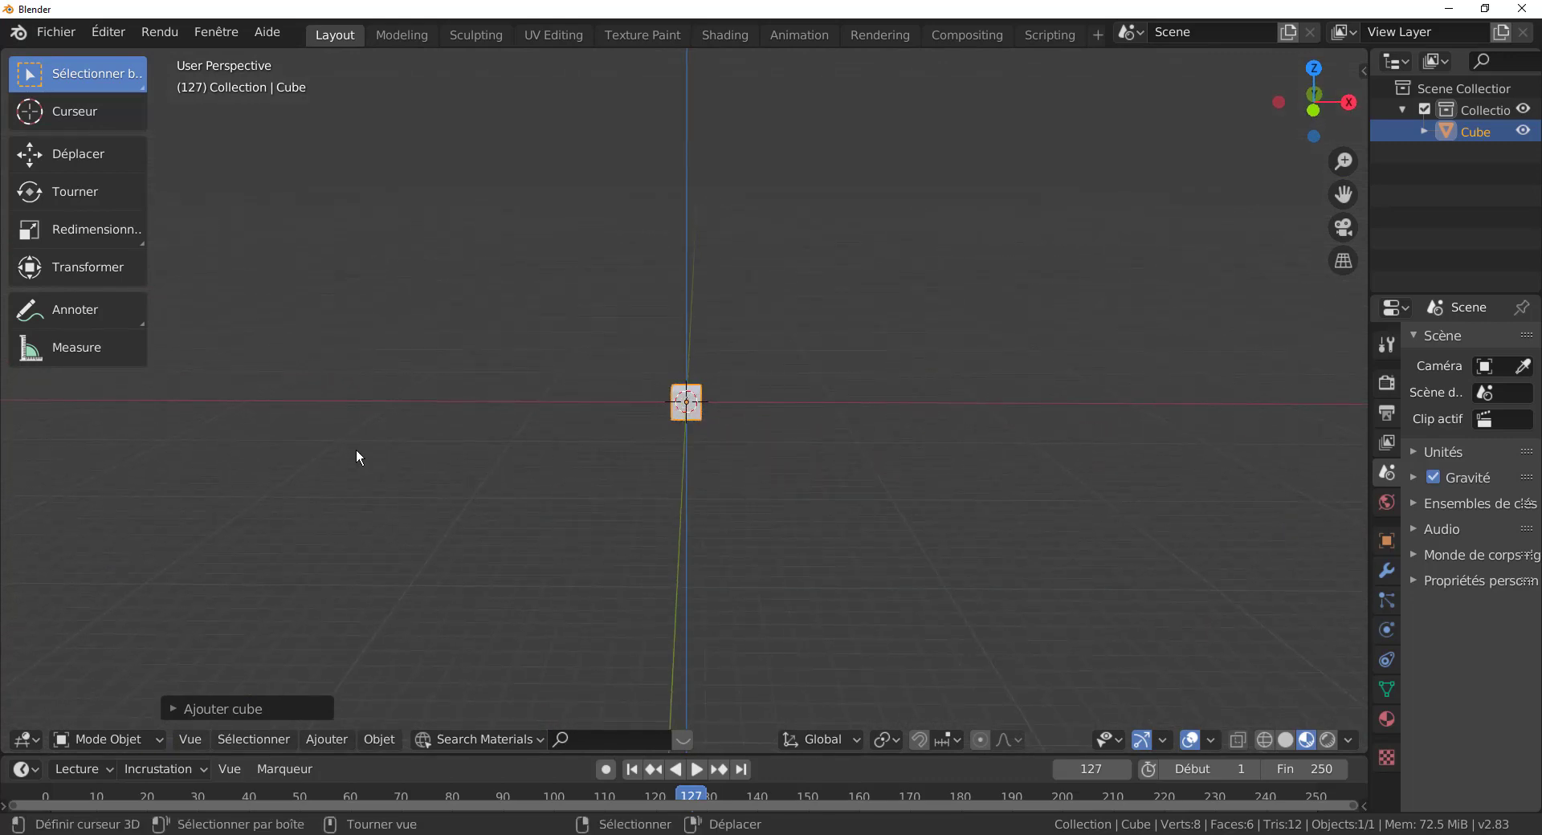
middle_drag(907, 475, 749, 387)
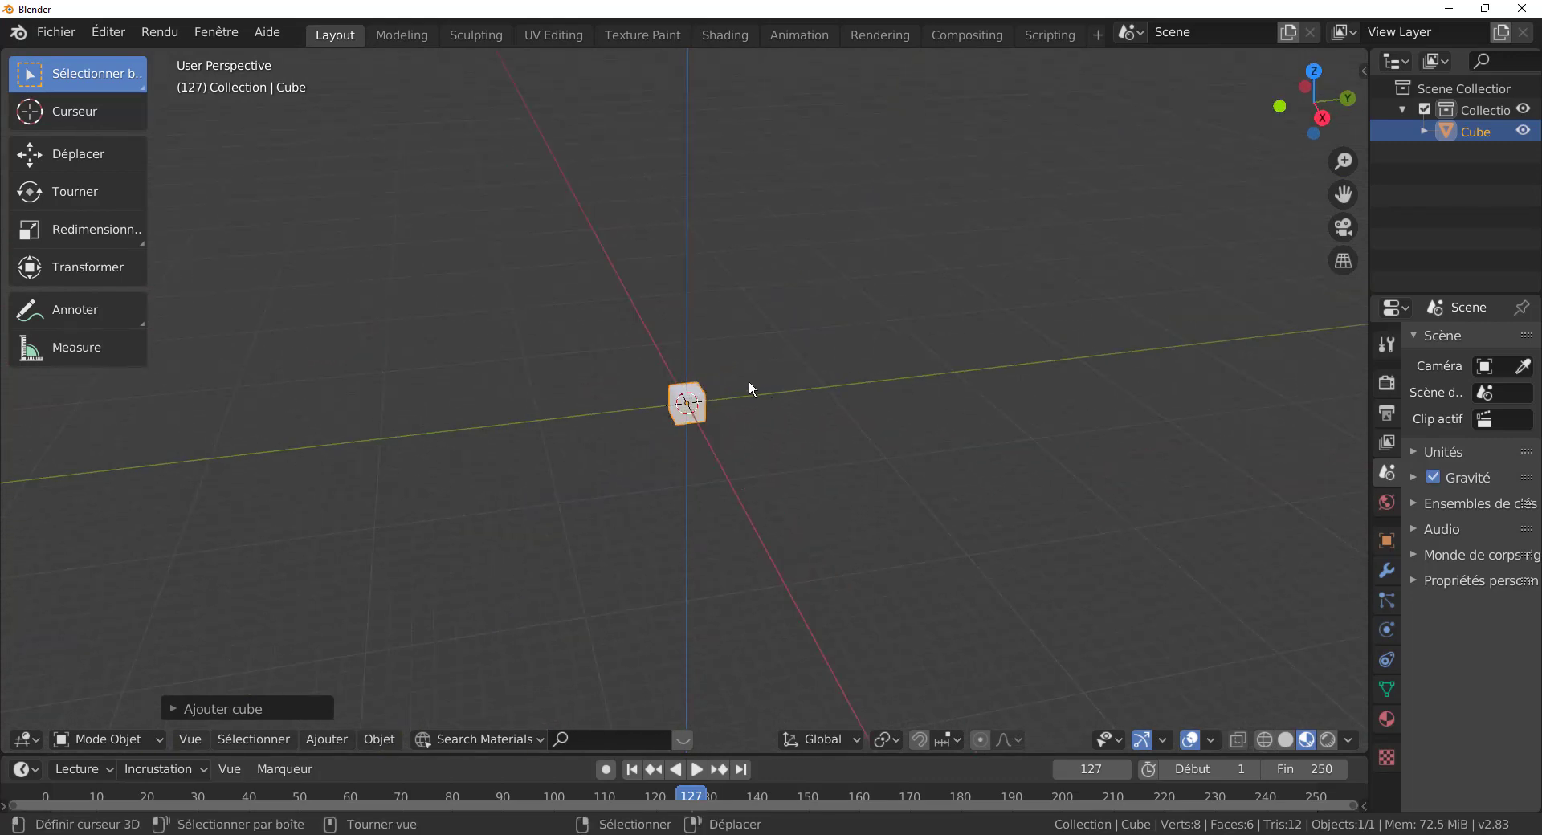
middle_drag(435, 476, 652, 343)
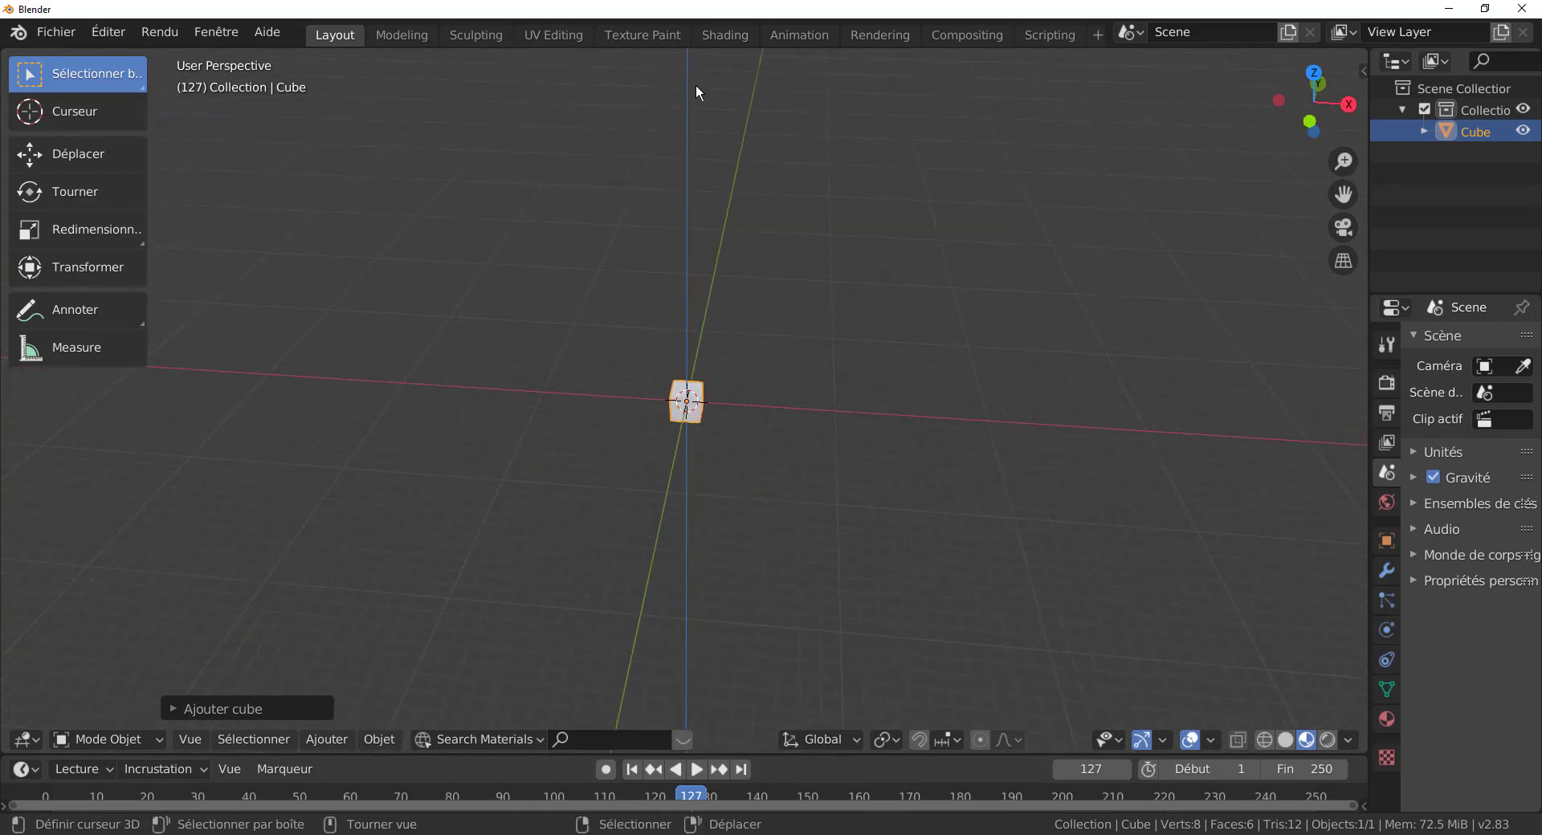
middle_drag(674, 633, 702, 536)
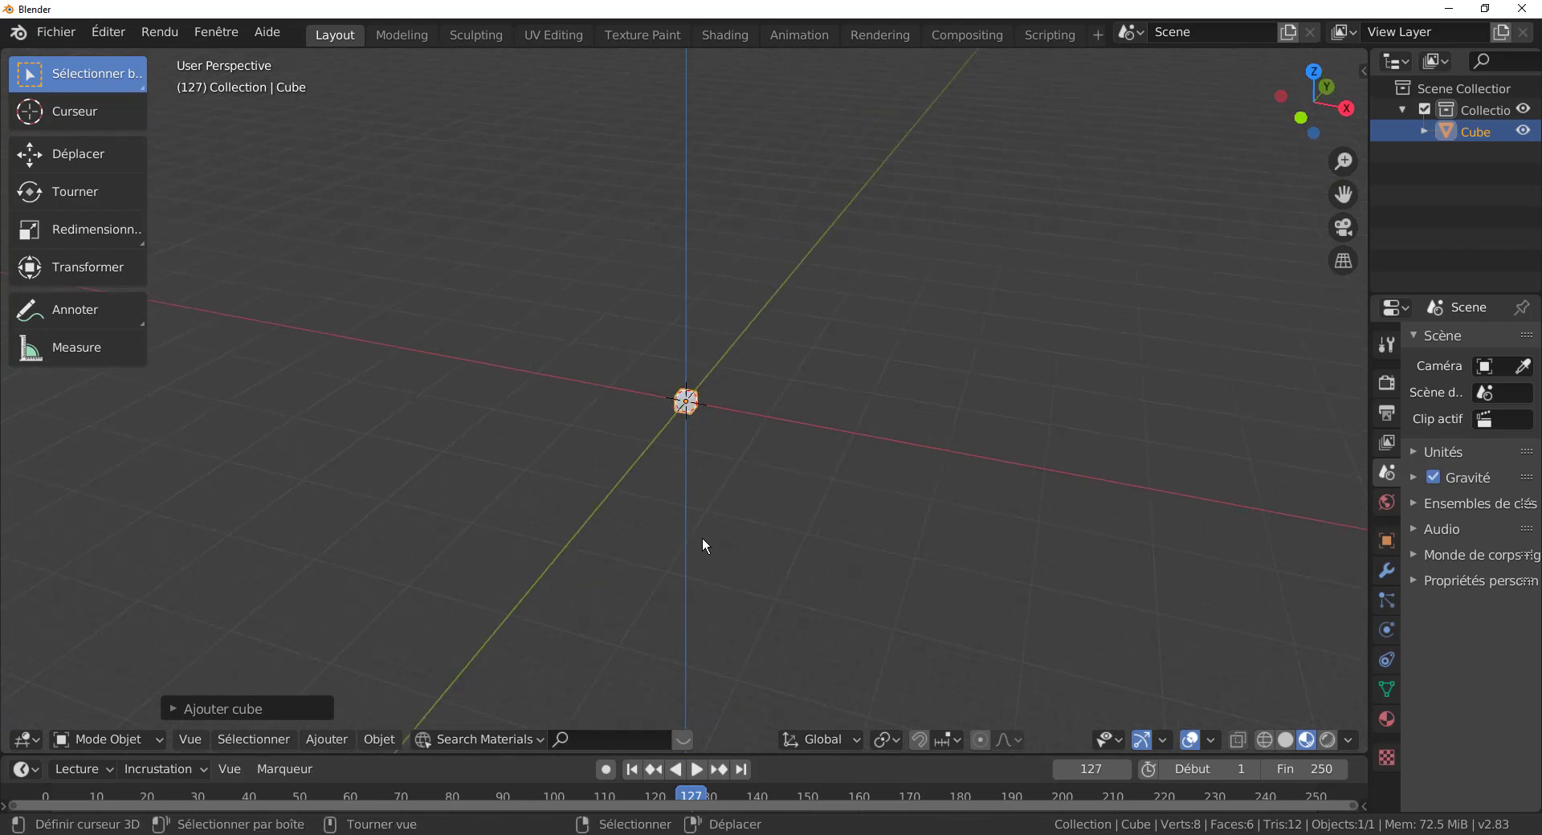
scroll(702, 536, up, 10)
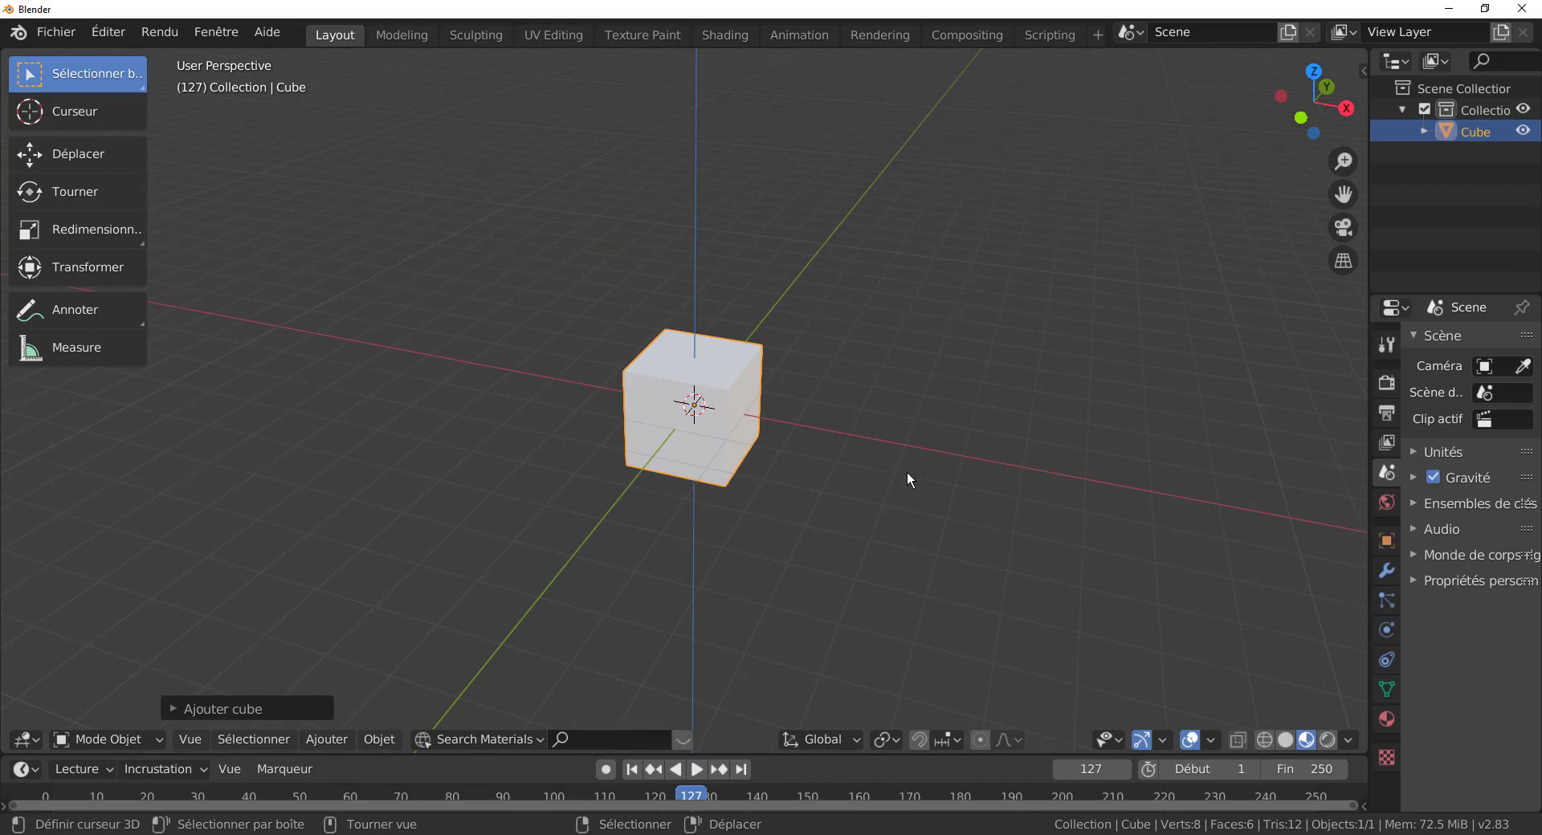
scroll(802, 511, down, 2)
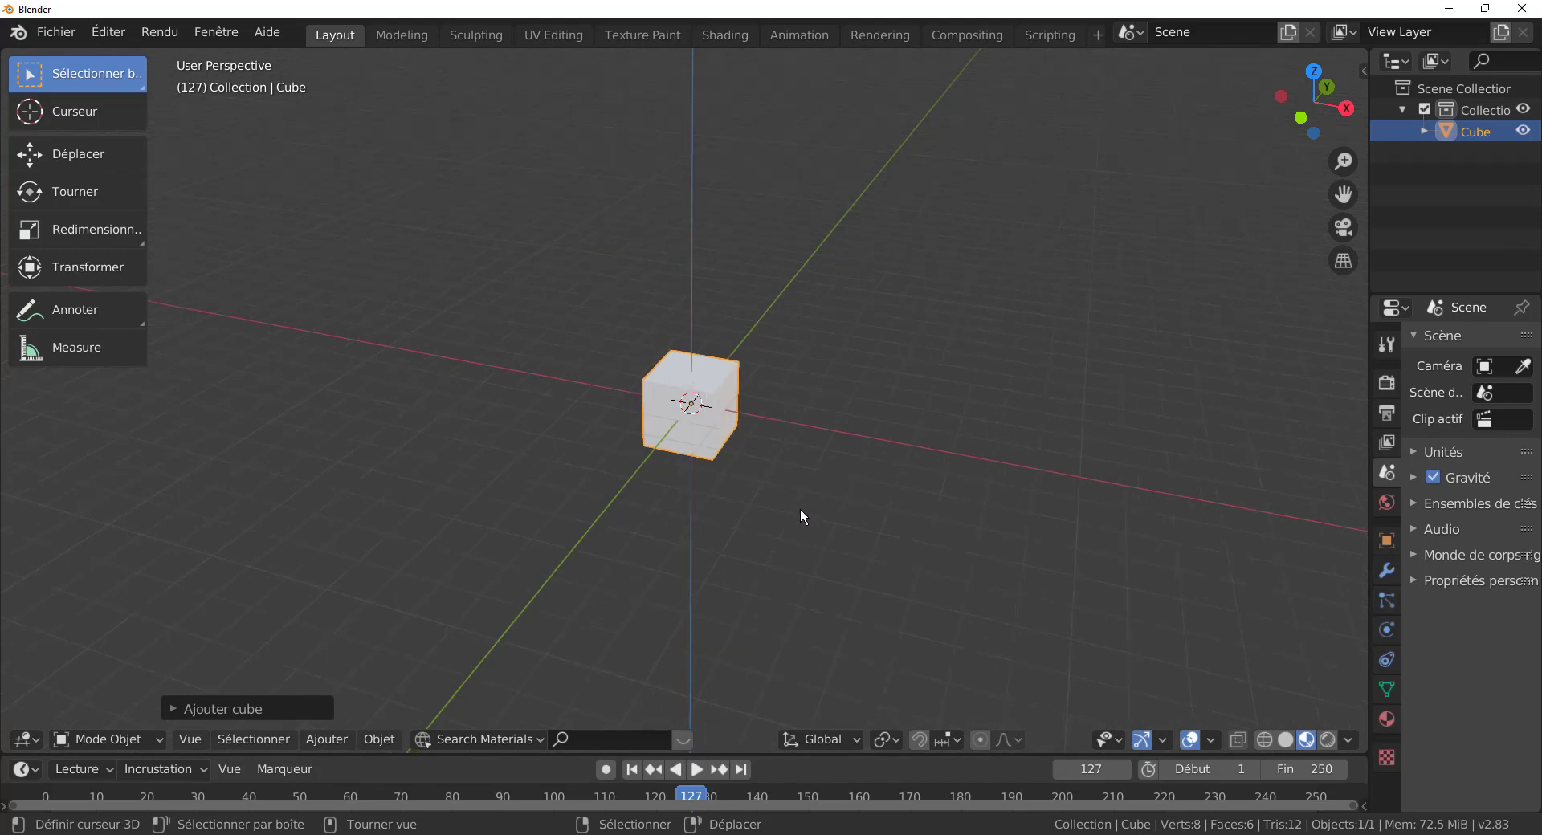
middle_drag(800, 510, 727, 472)
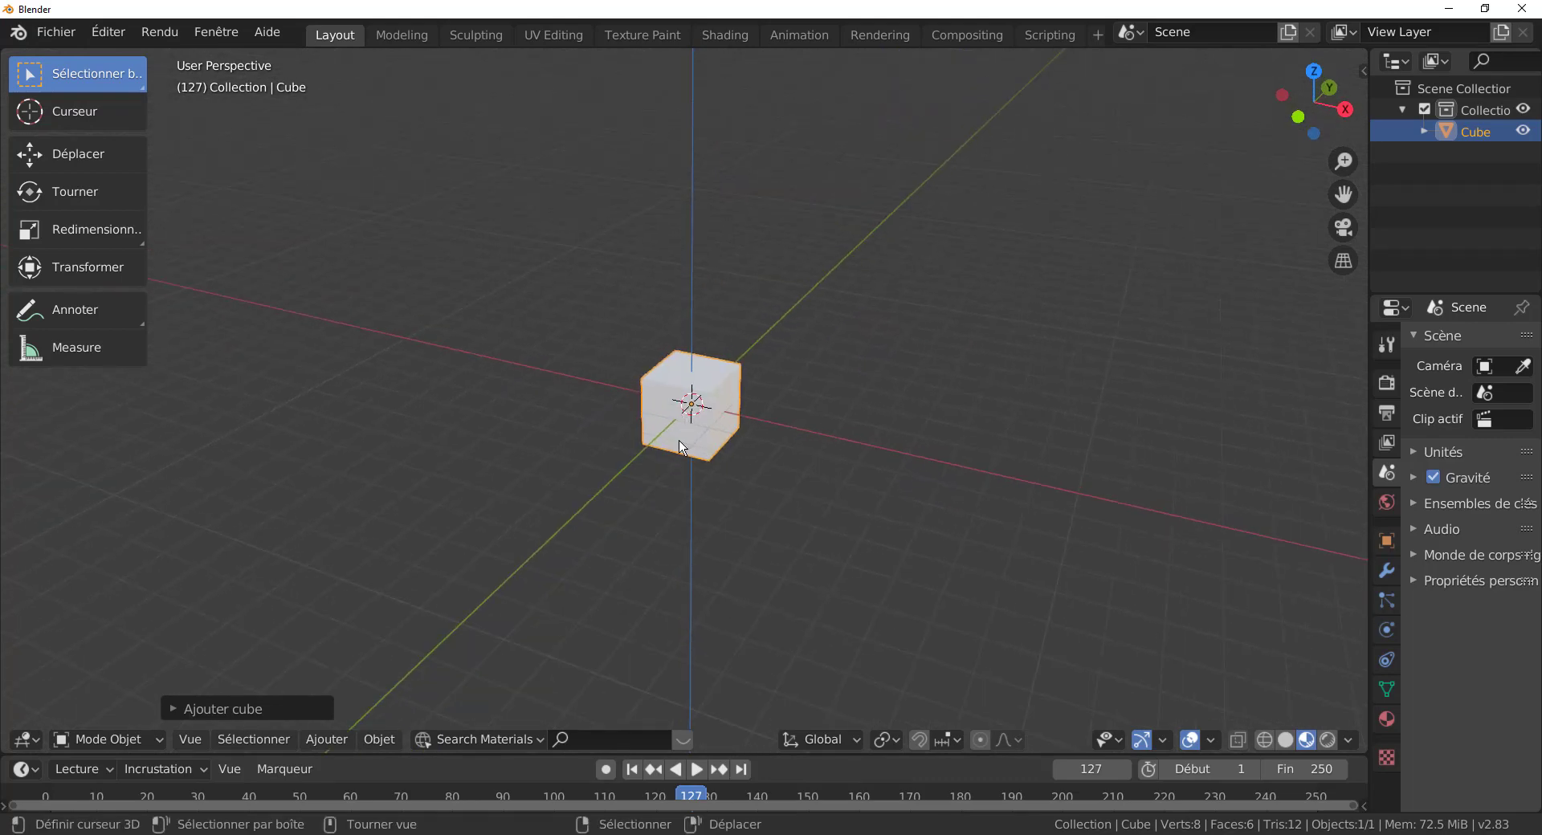
scroll(773, 490, down, 2)
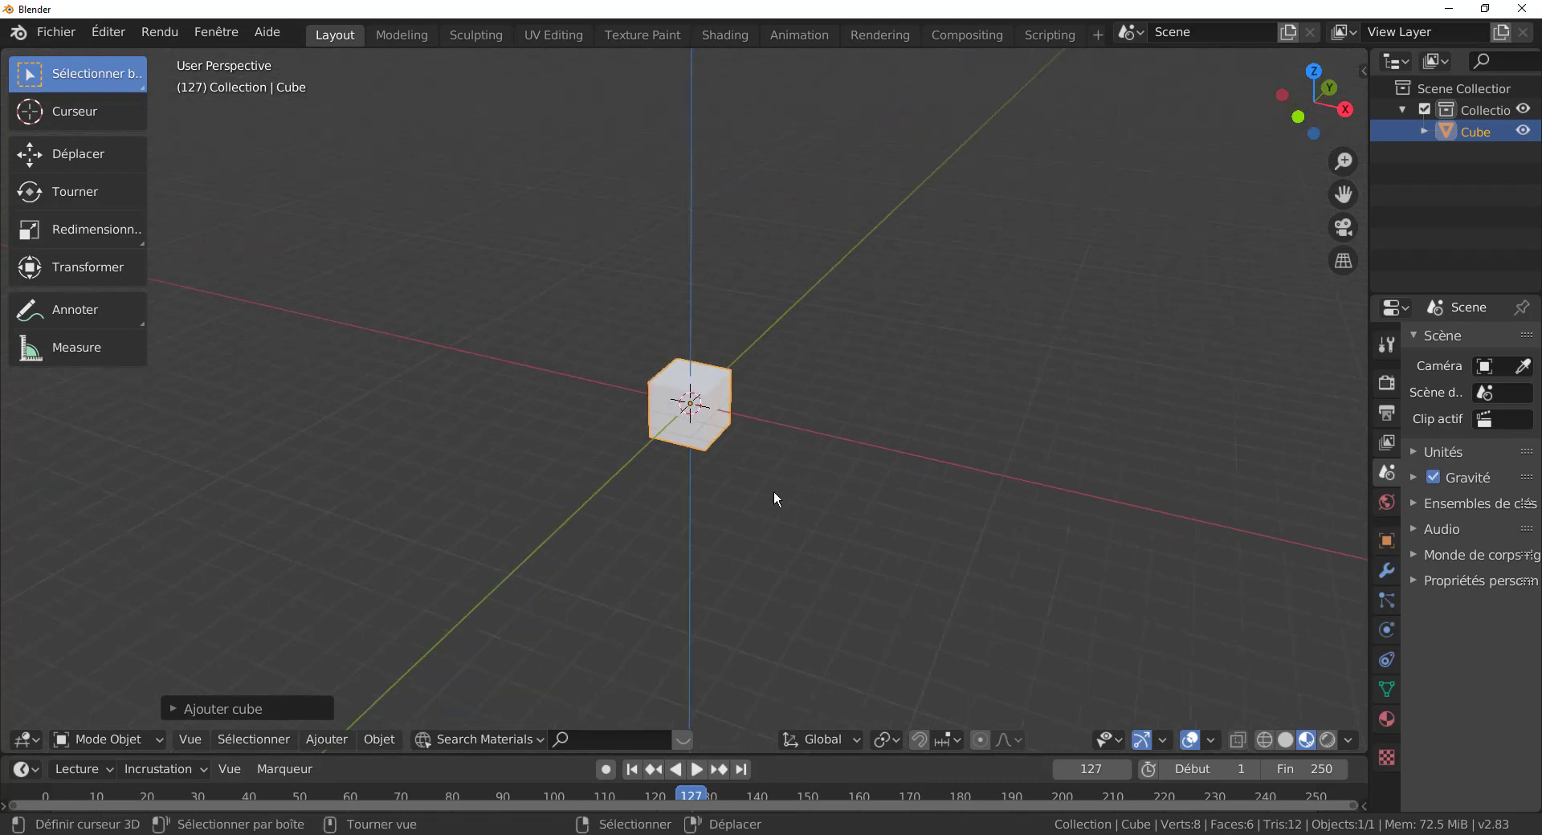
Enter Edit Mode on the cube, select its face facing positive X and try to move it freely, cancelling the move
middle_drag(721, 413, 720, 455)
scroll(721, 455, up, 6)
key(Tab)
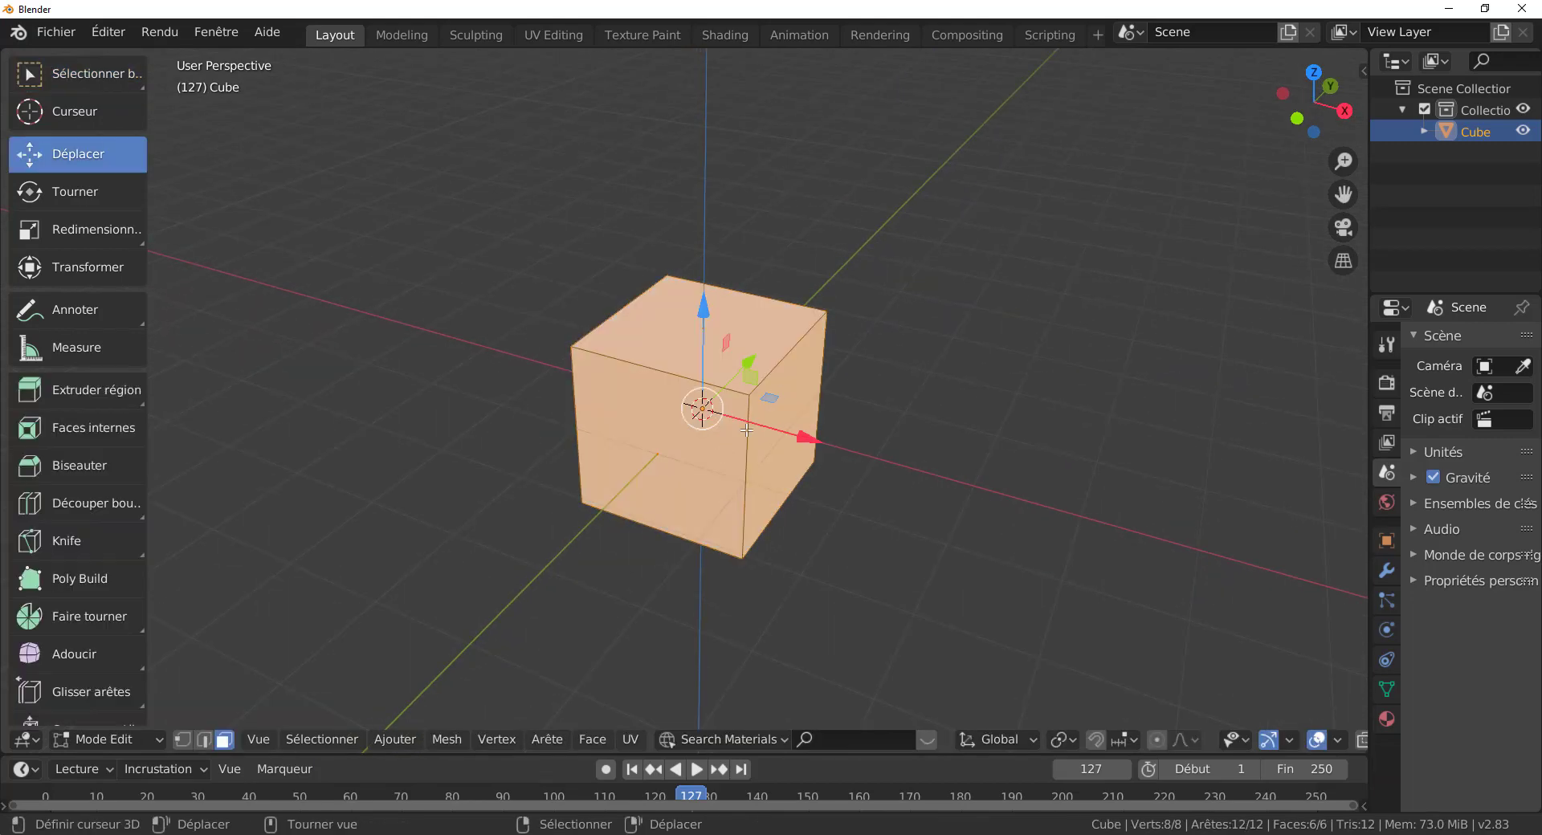
right_drag(763, 392, 773, 216)
right_click(773, 216)
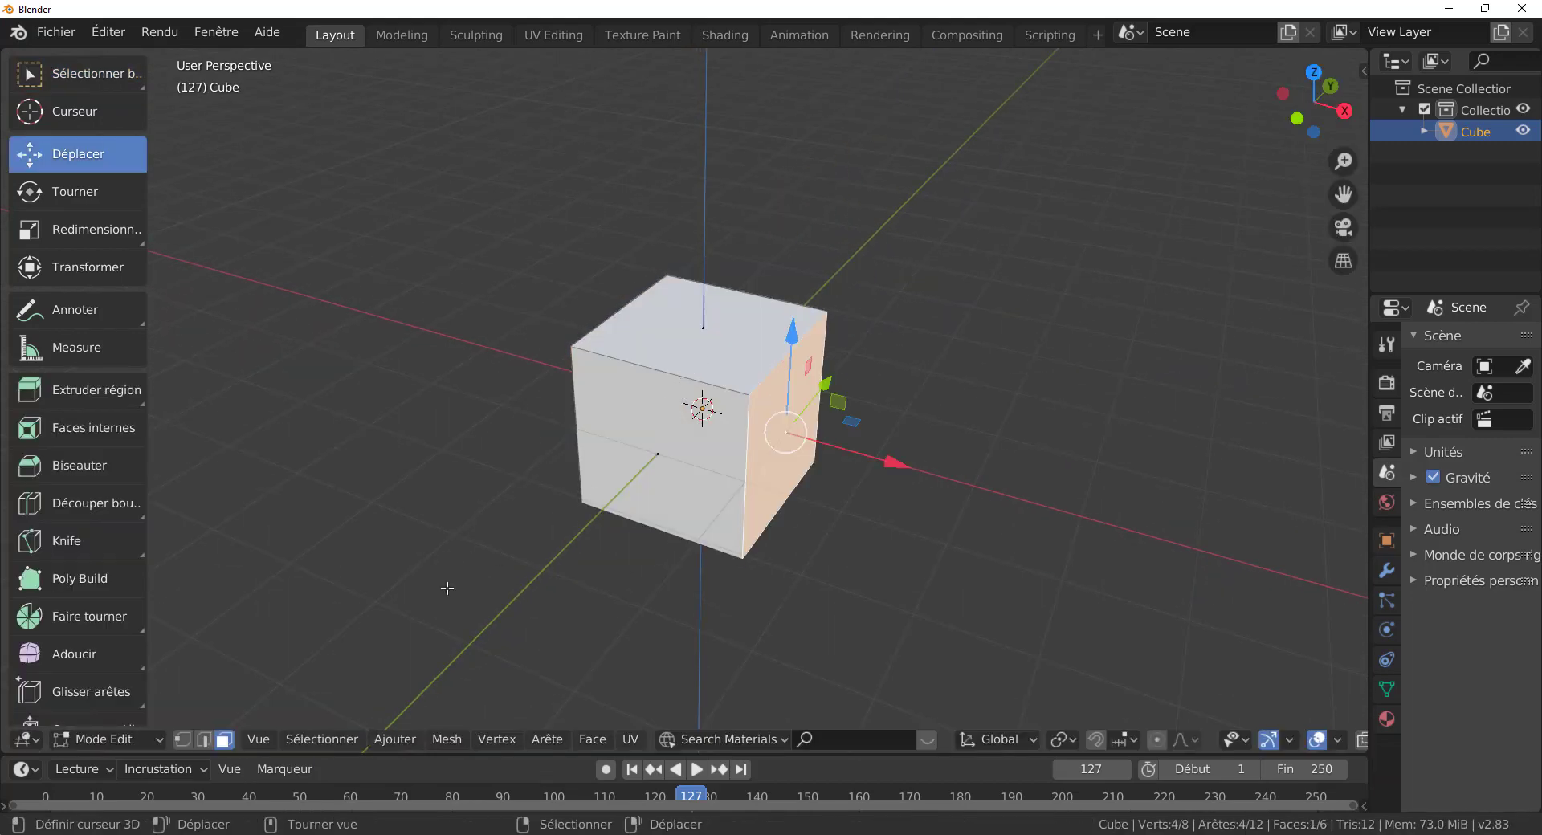
Change to edge selection, select the top edge of the positive X face and try to move it freely, cancelling the move
click(204, 739)
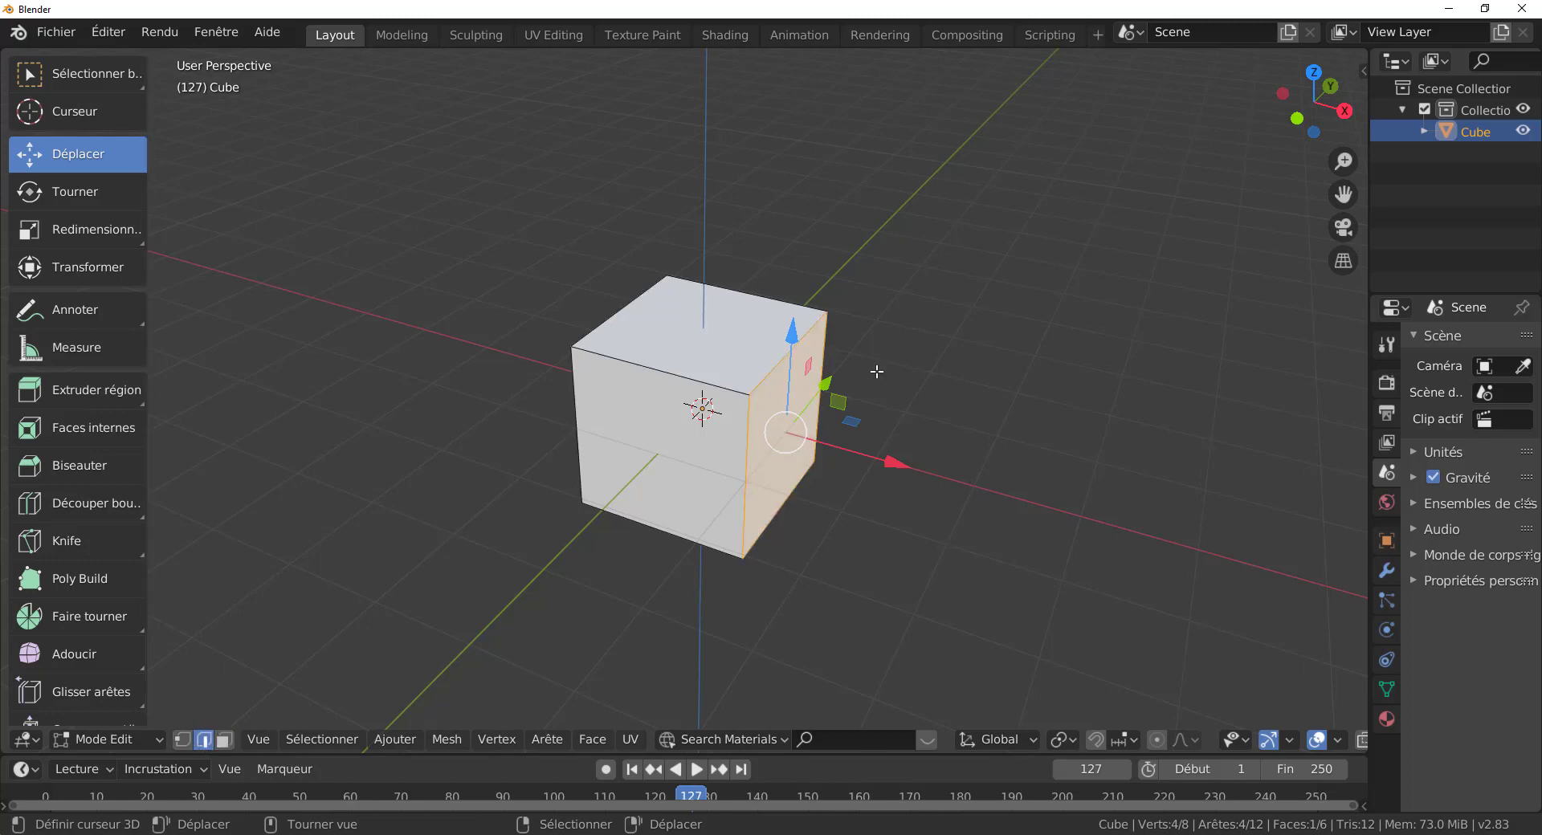
click(791, 356)
drag(788, 354, 1125, 351)
right_click(1125, 351)
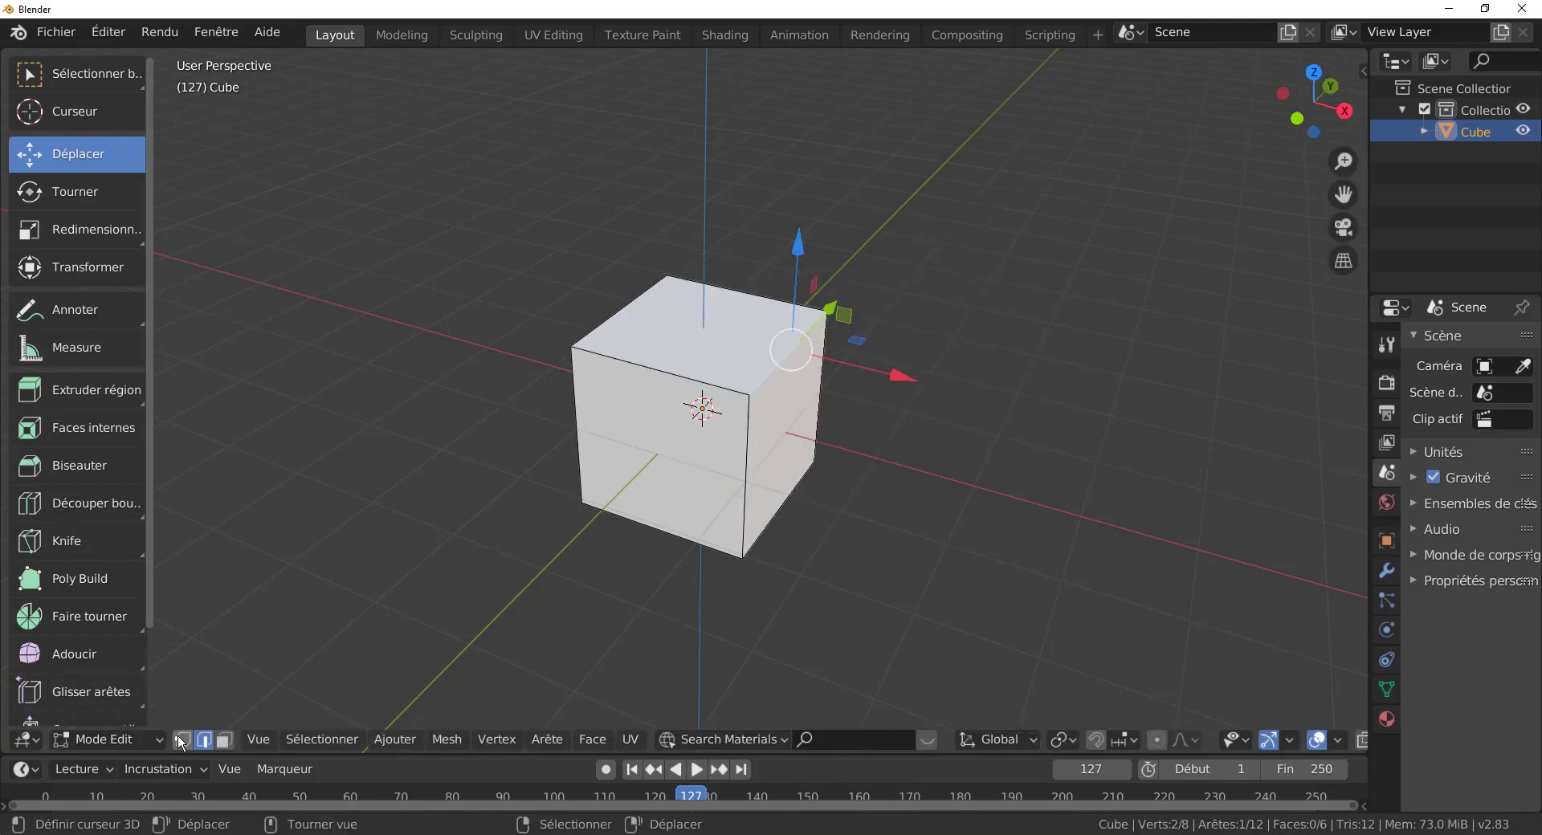
Change to vertex selection, select the upper rear corner on the positive X face and try several free moves, cancelling each
click(183, 739)
click(828, 308)
drag(829, 310, 814, 377)
right_click(814, 377)
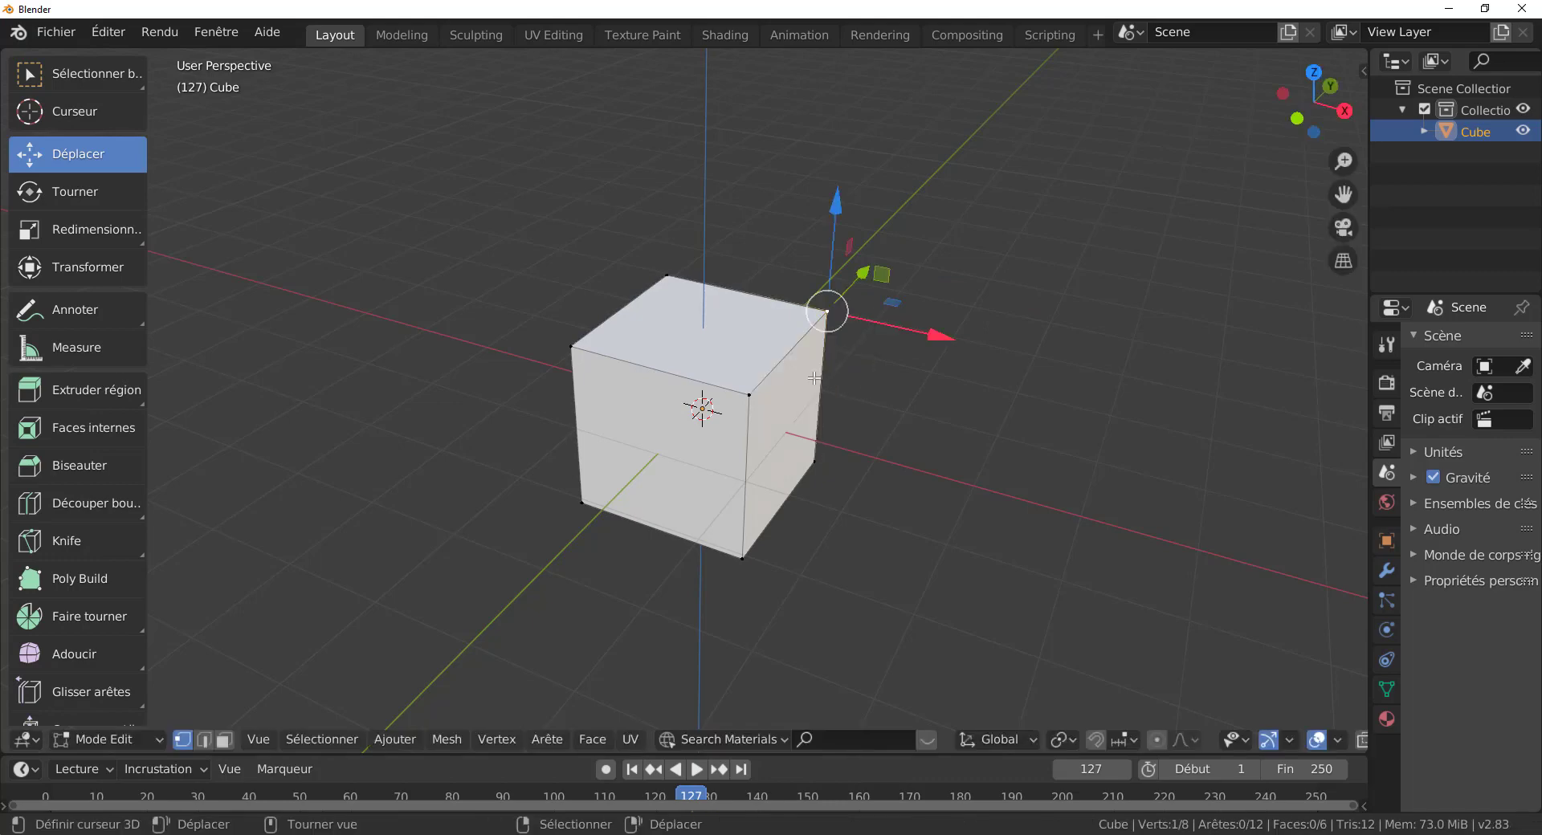
drag(827, 310, 1005, 367)
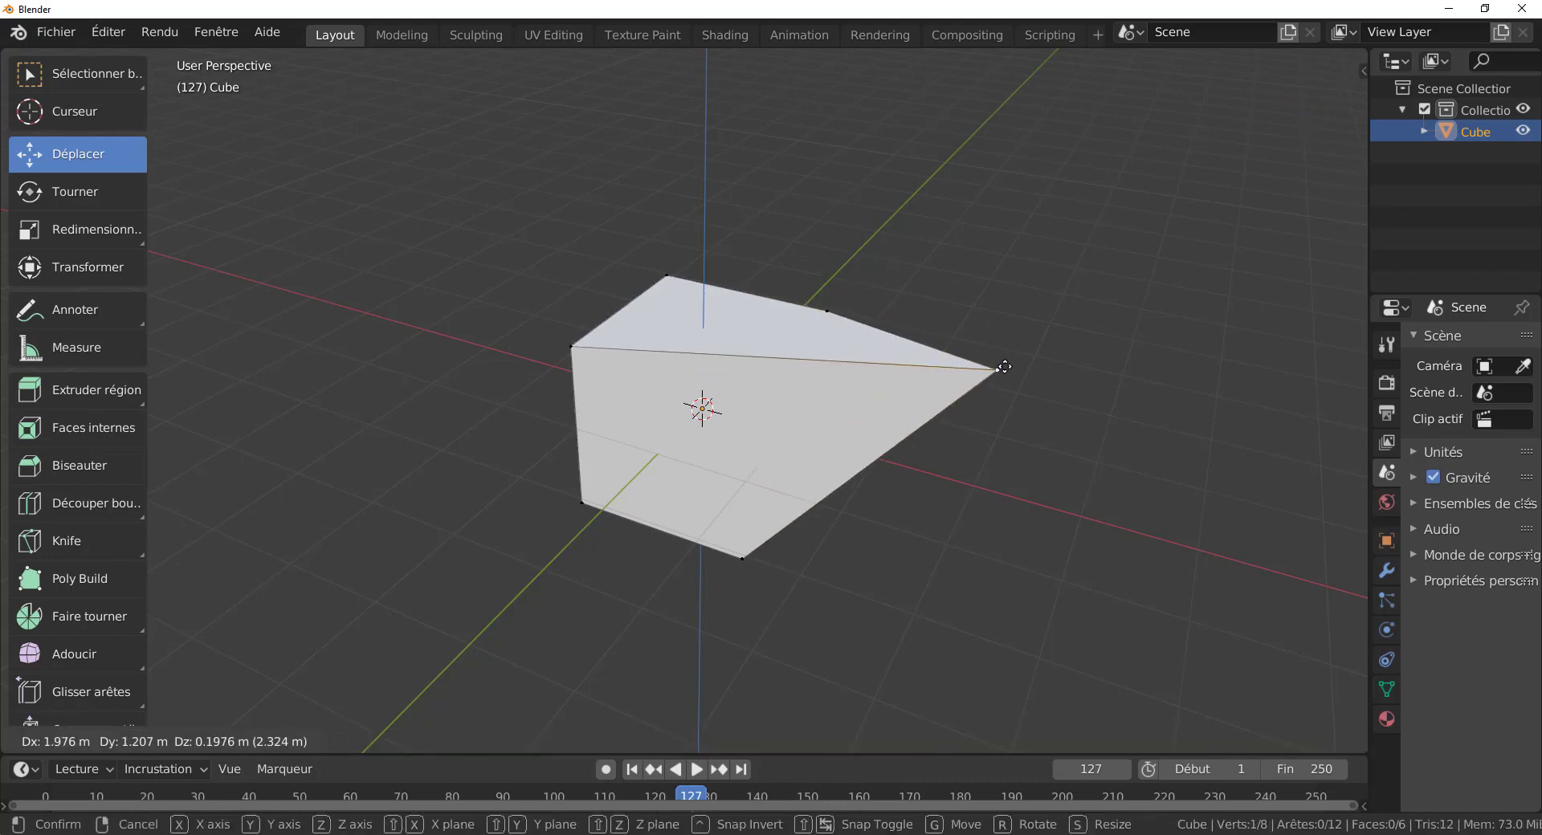
right_click(906, 334)
drag(825, 313, 1018, 353)
right_click(1018, 353)
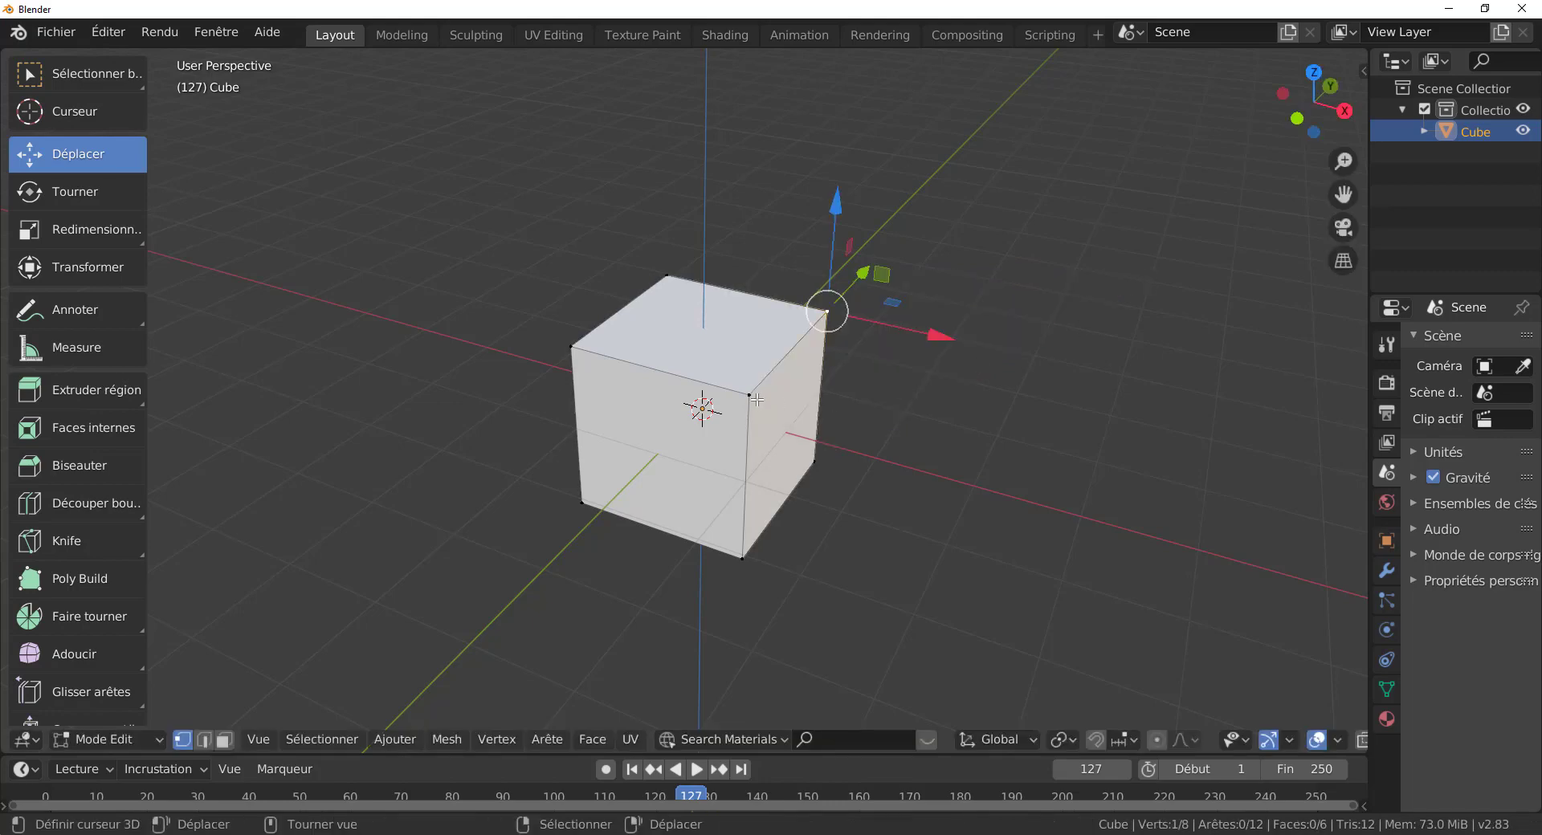
Try freely moving the upper front corner vertex and the upper rear one of the positive X face, cancelling both moves
drag(750, 394, 974, 339)
right_click(974, 338)
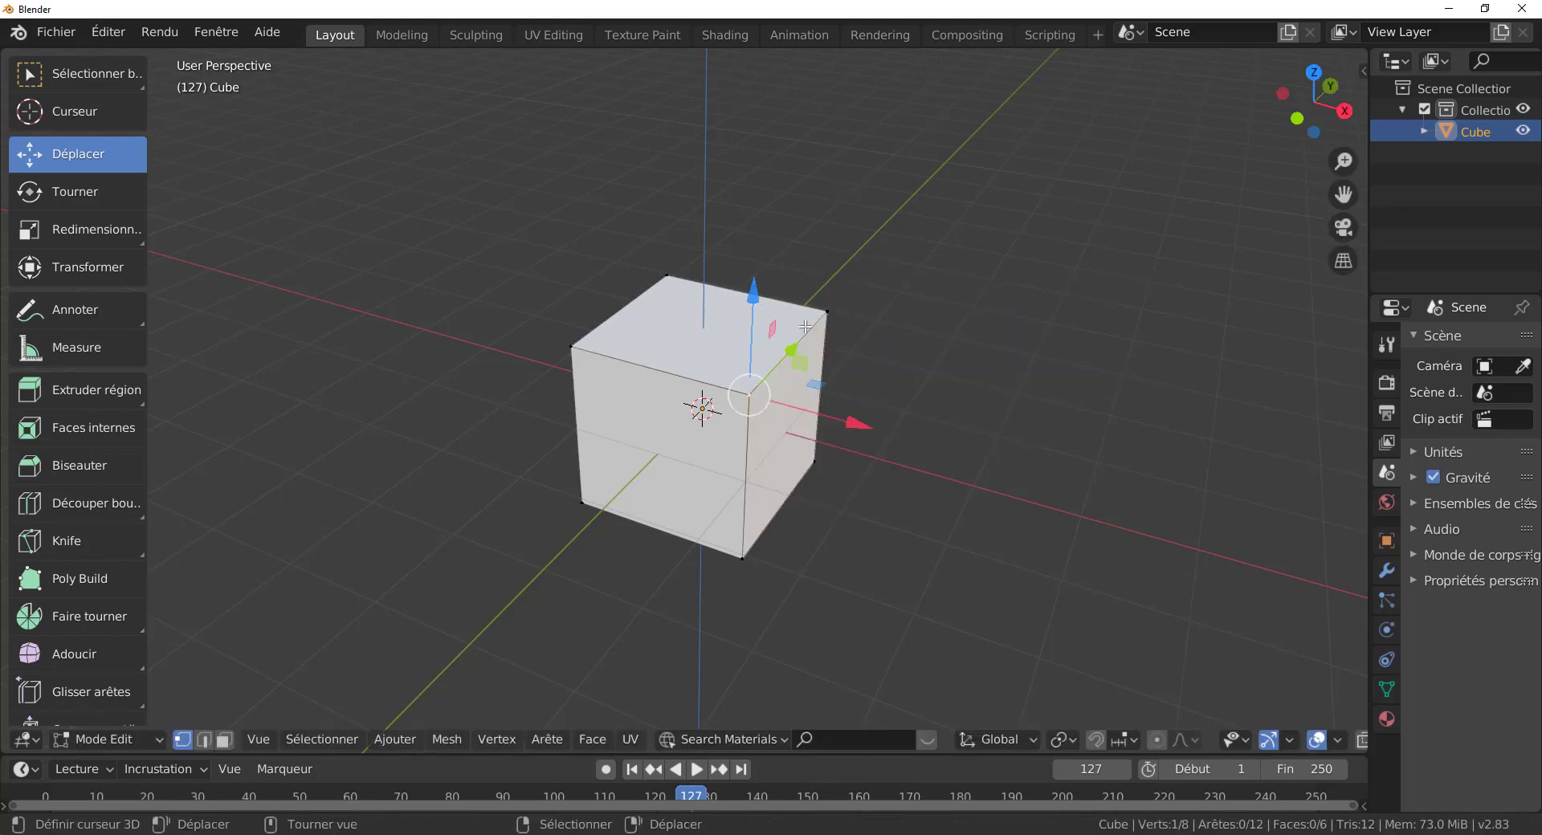
drag(826, 312, 1157, 278)
right_click(1156, 278)
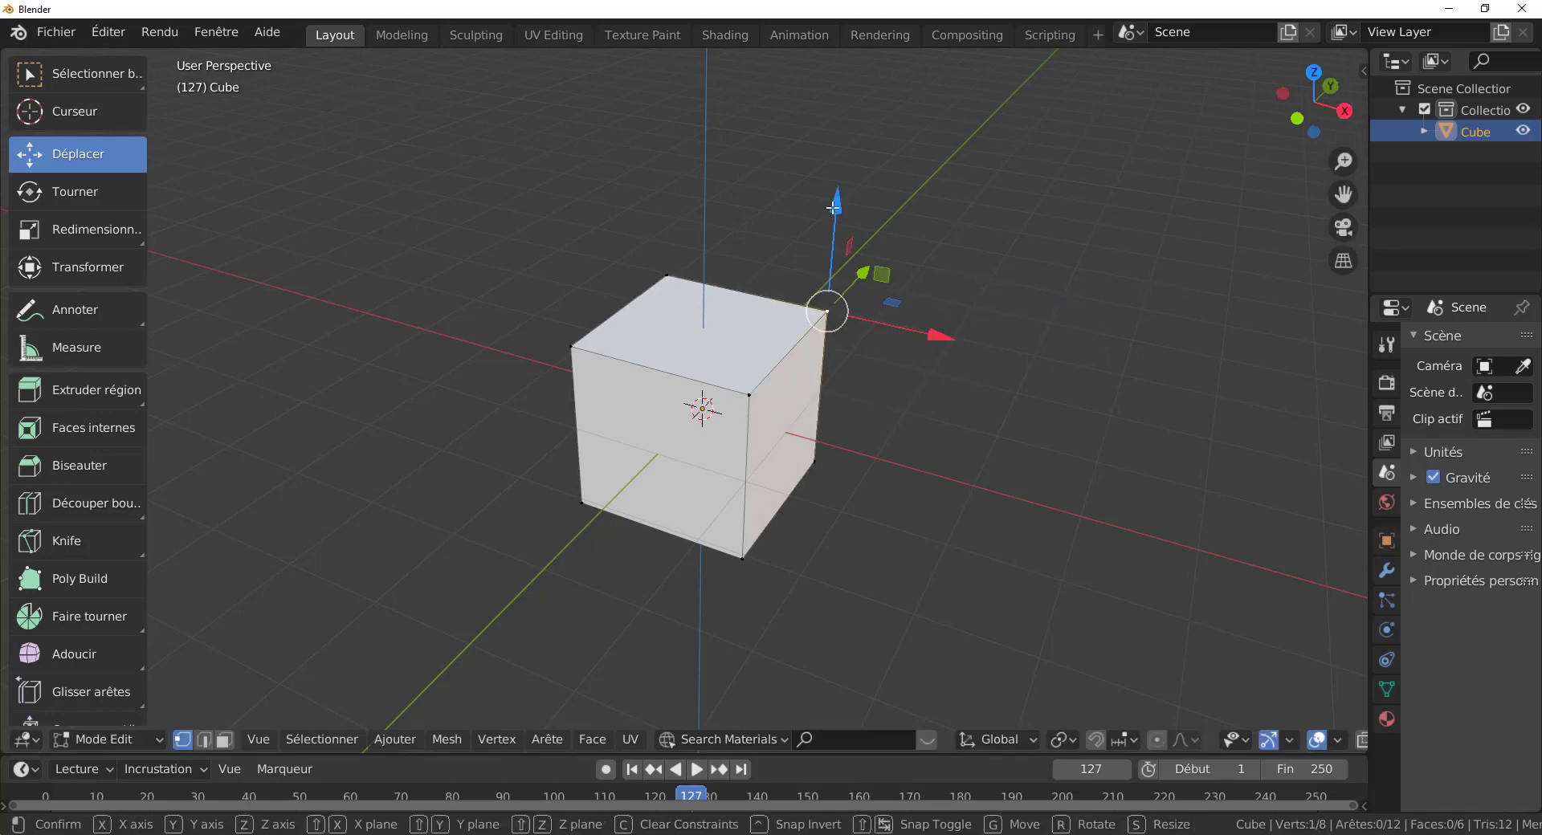
Move the upper rear corner vertex of the positive X face slightly up along Z and outward along X
drag(838, 241, 843, 241)
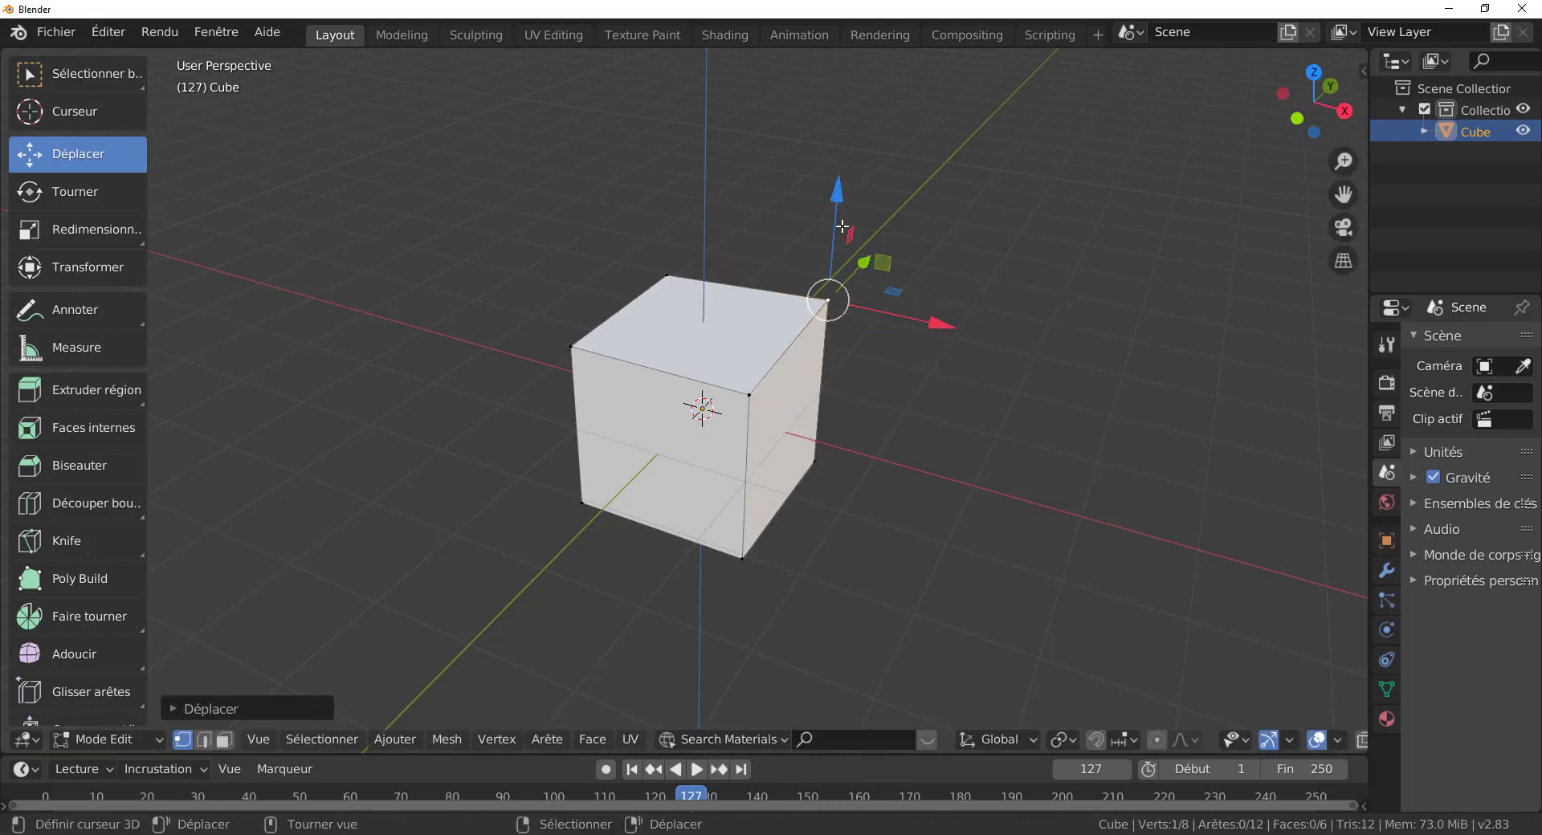
key(g)
key(x)
click(912, 379)
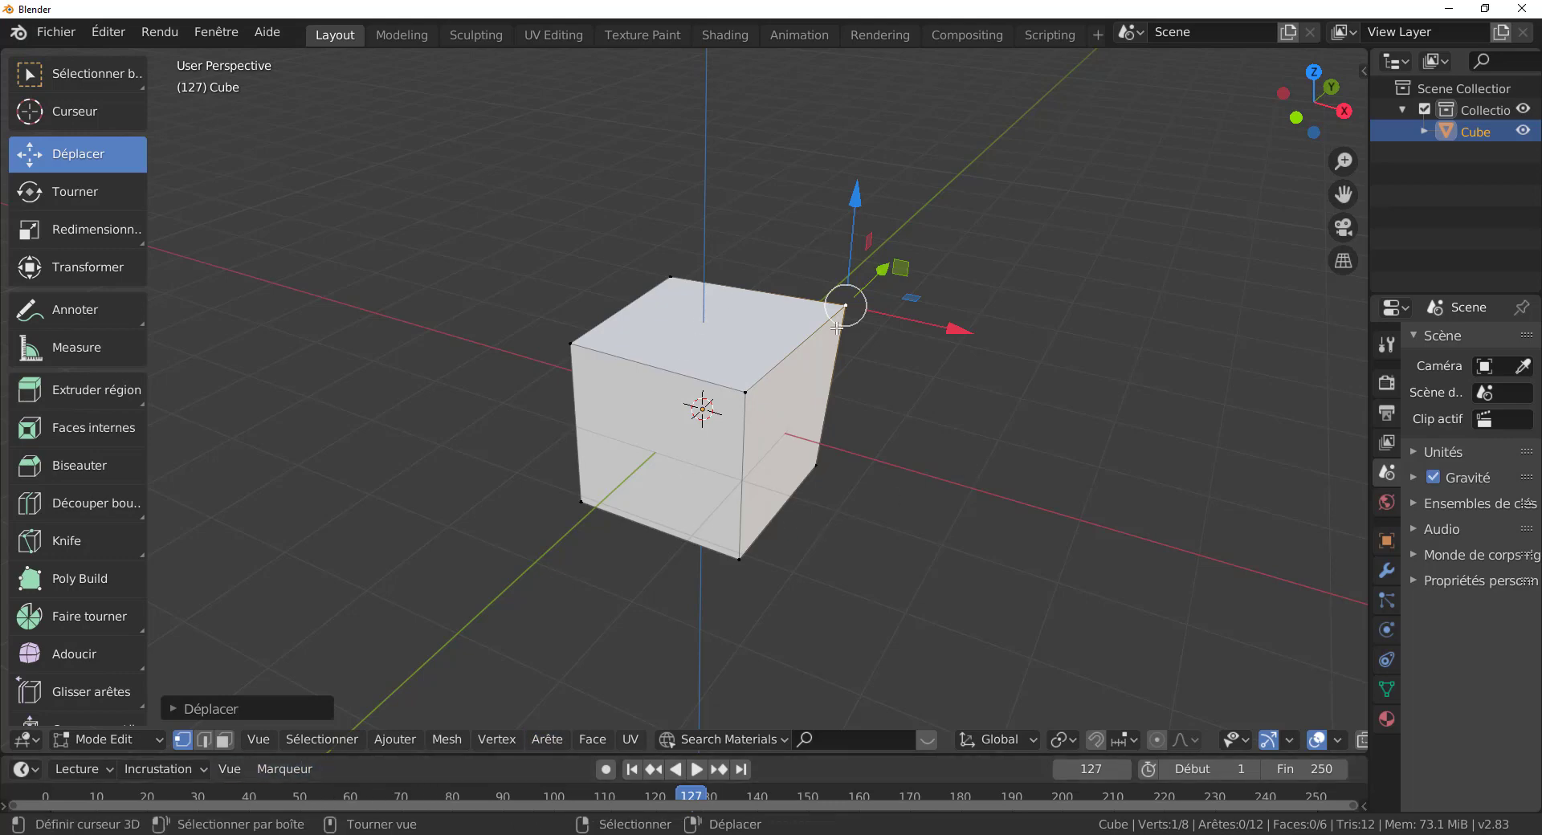
Select the whole cube mesh and try a free trackball rotation, cancelling it
key(a)
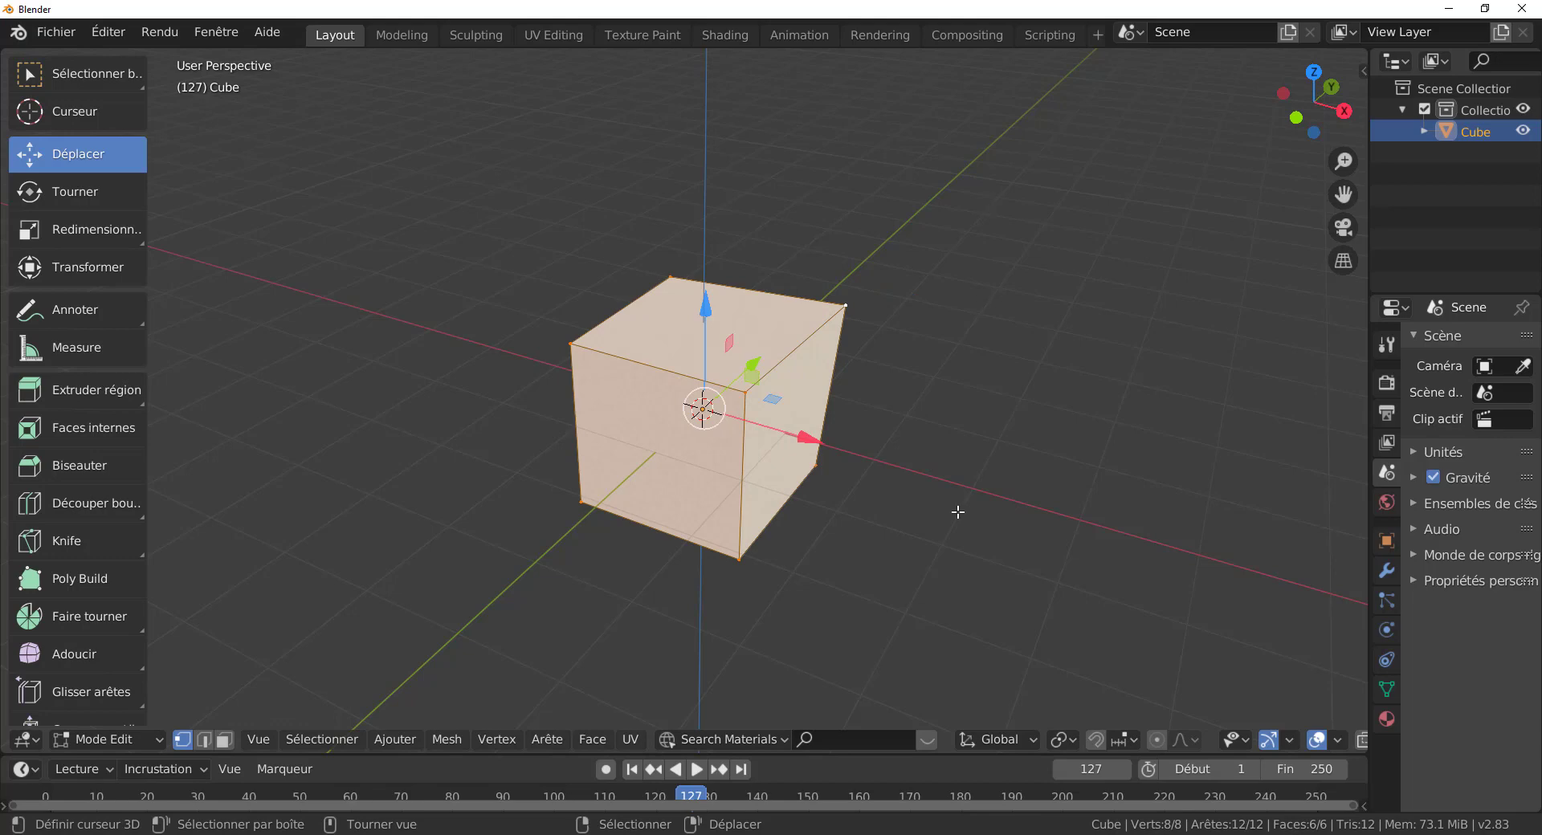
scroll(900, 564, down, 3)
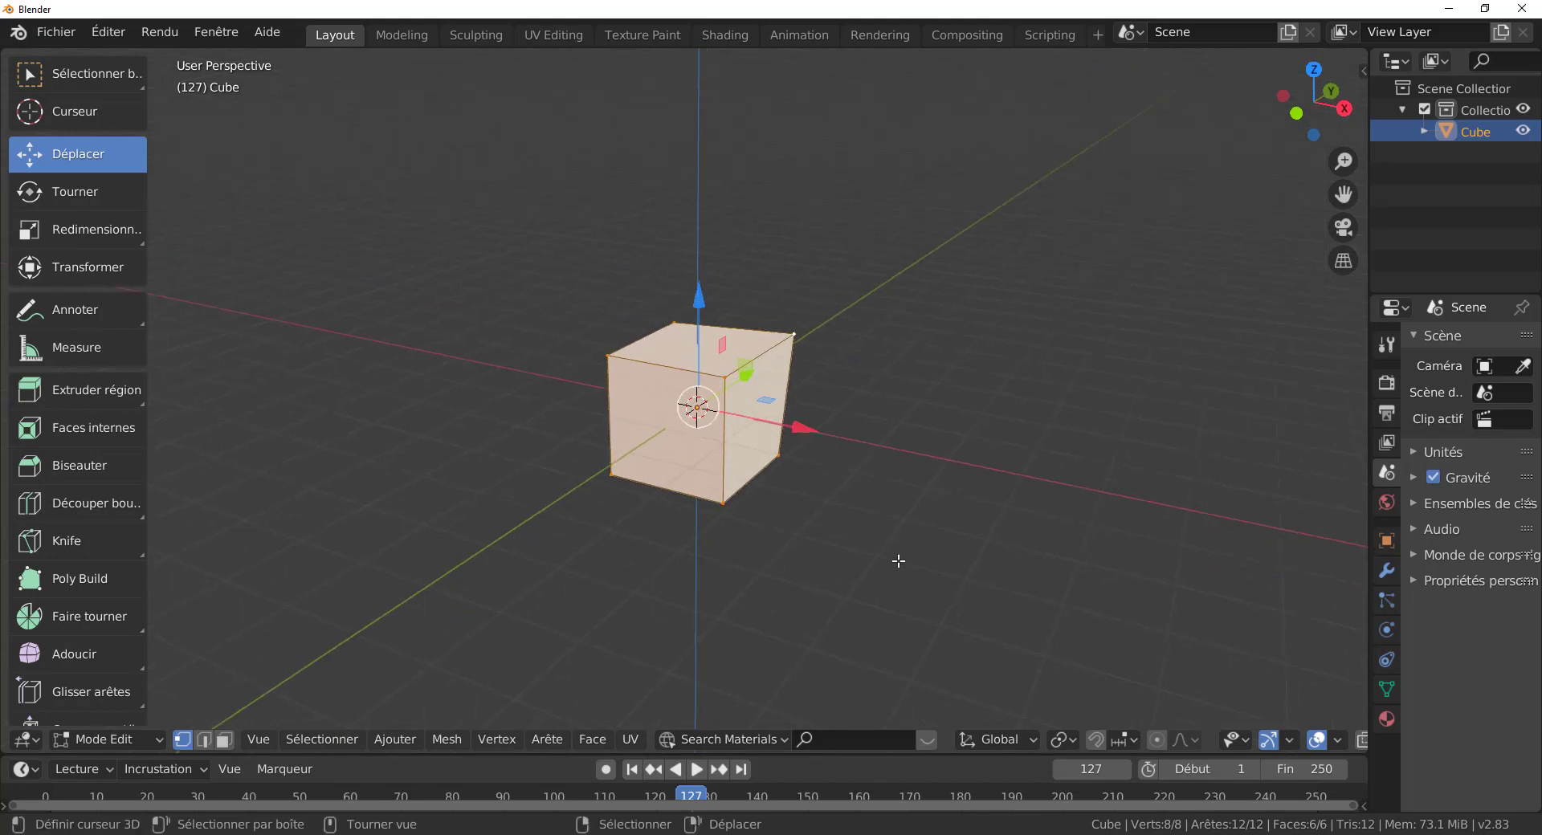
key(r)
key(r)
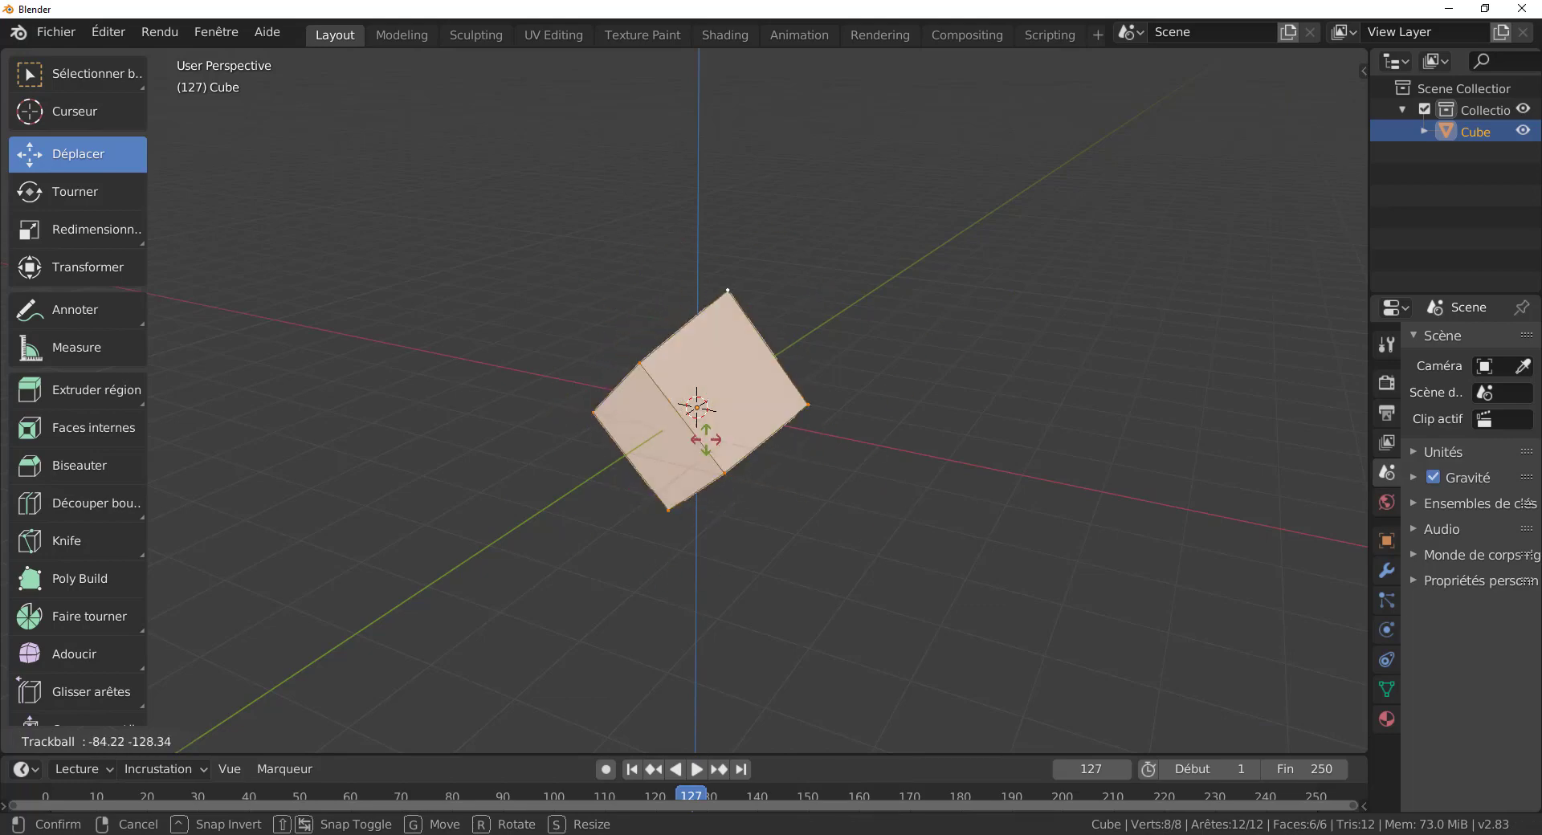
right_click(896, 385)
middle_drag(896, 386, 824, 467)
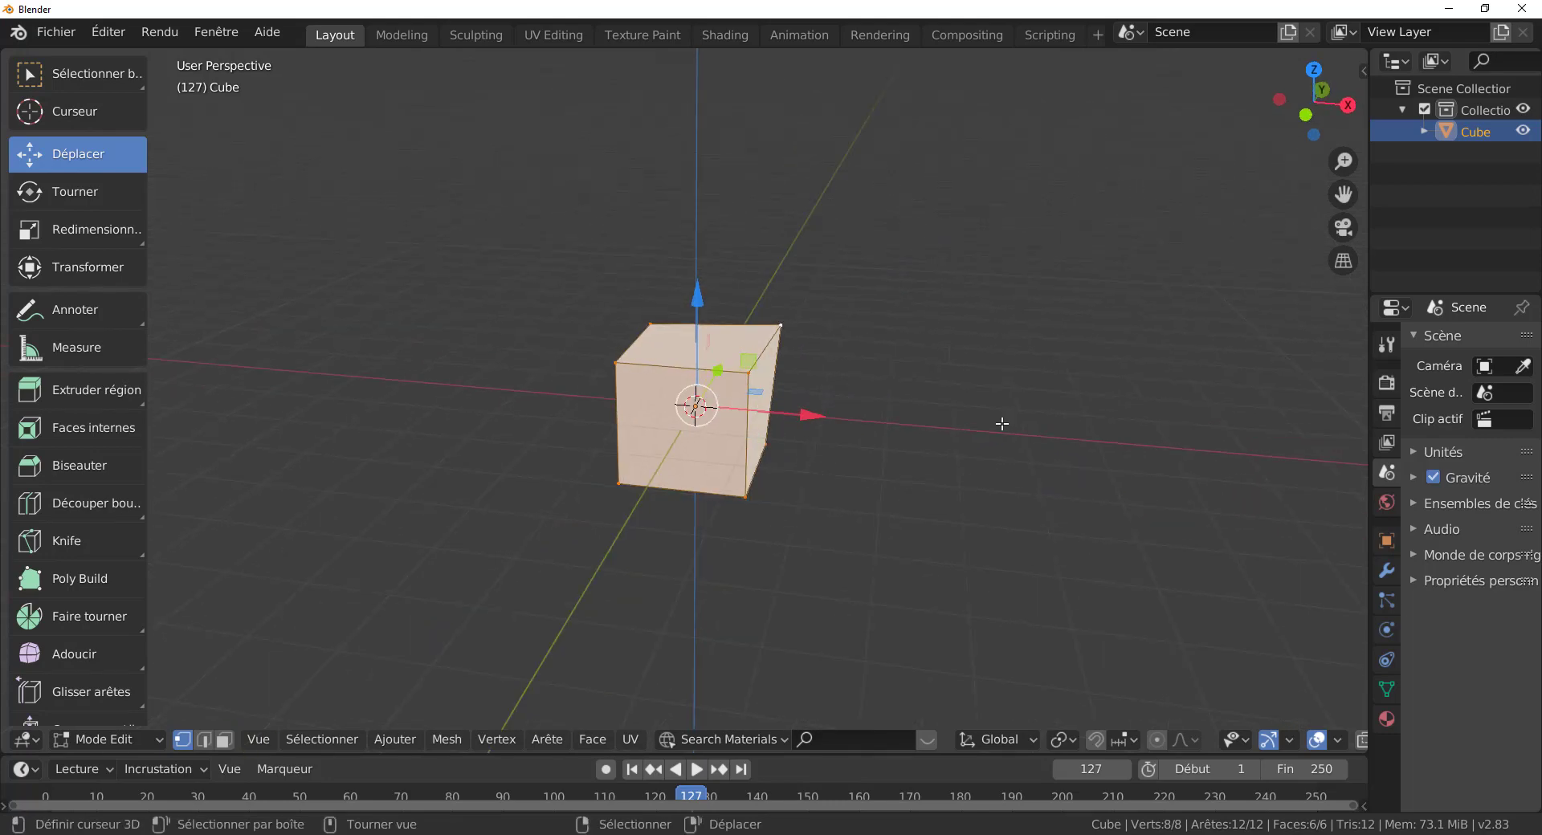
middle_drag(969, 476, 880, 446)
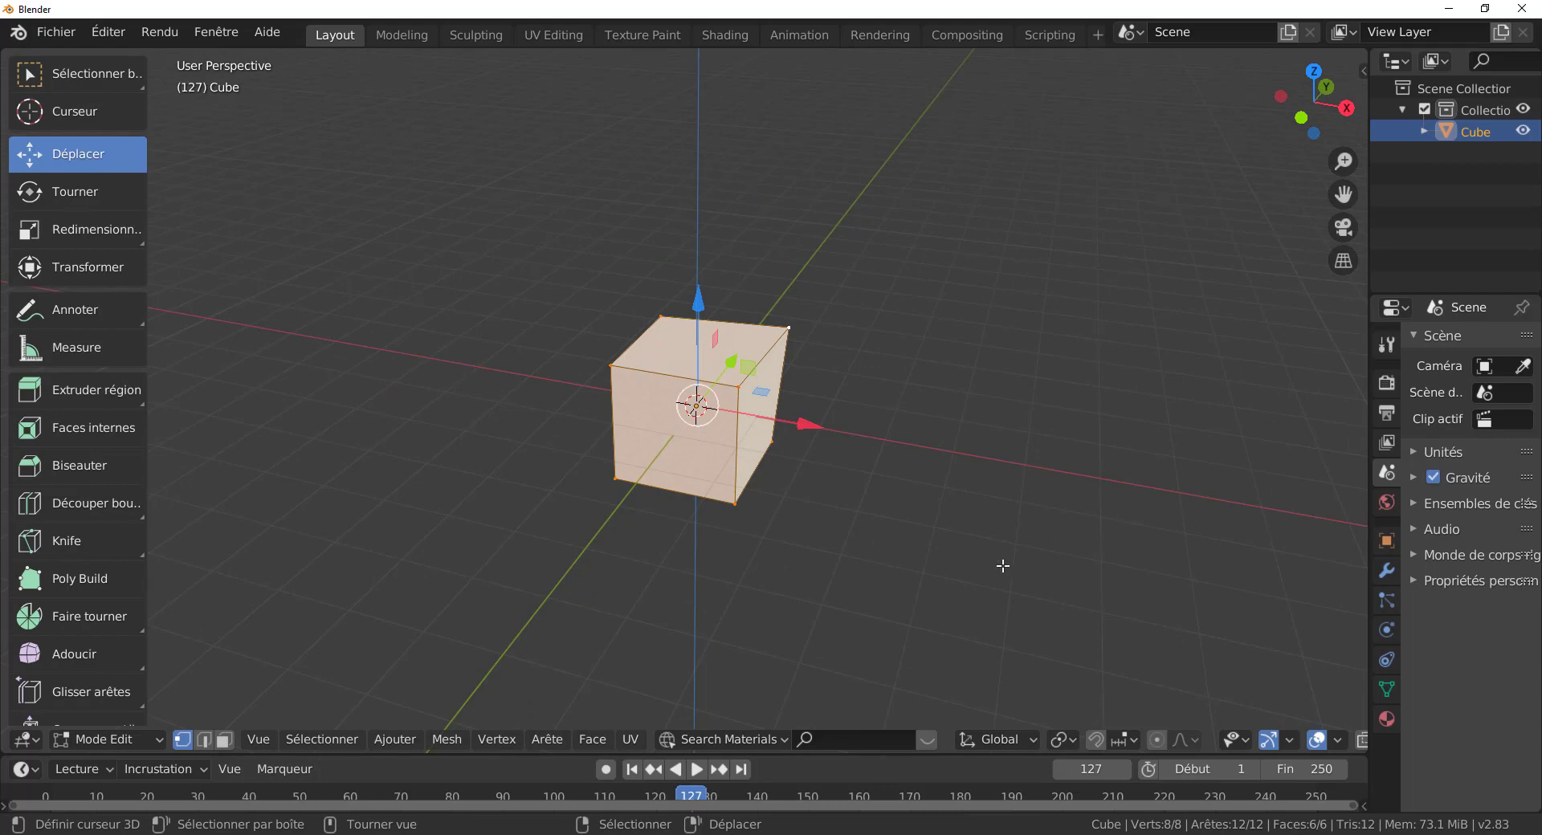
Try moving the whole cube along the X axis and rotating it freely with the trackball, cancelling both
key(g)
key(x)
key(Escape)
key(r)
key(r)
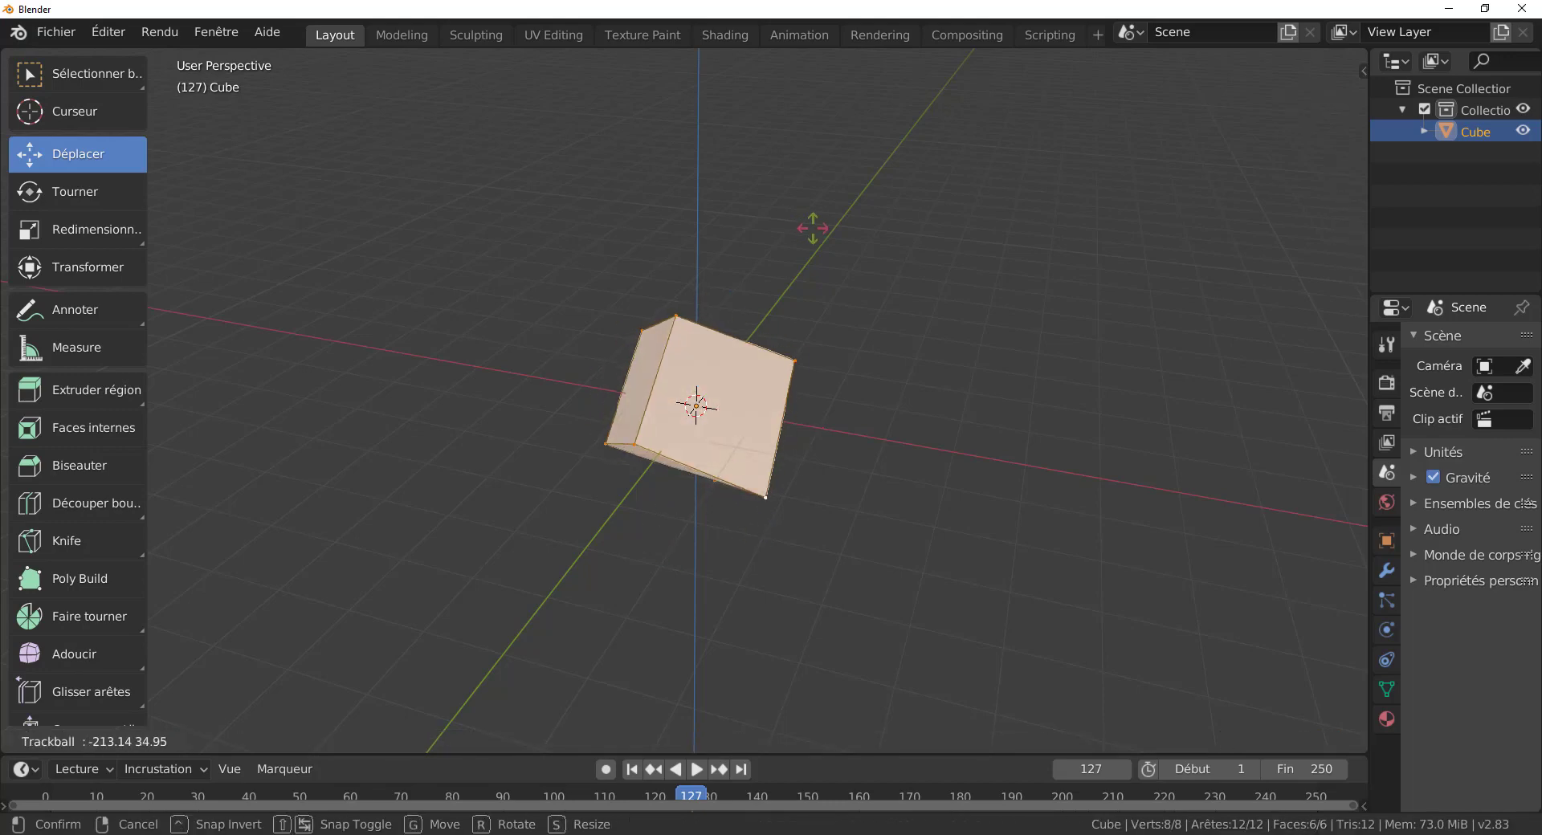
key(Escape)
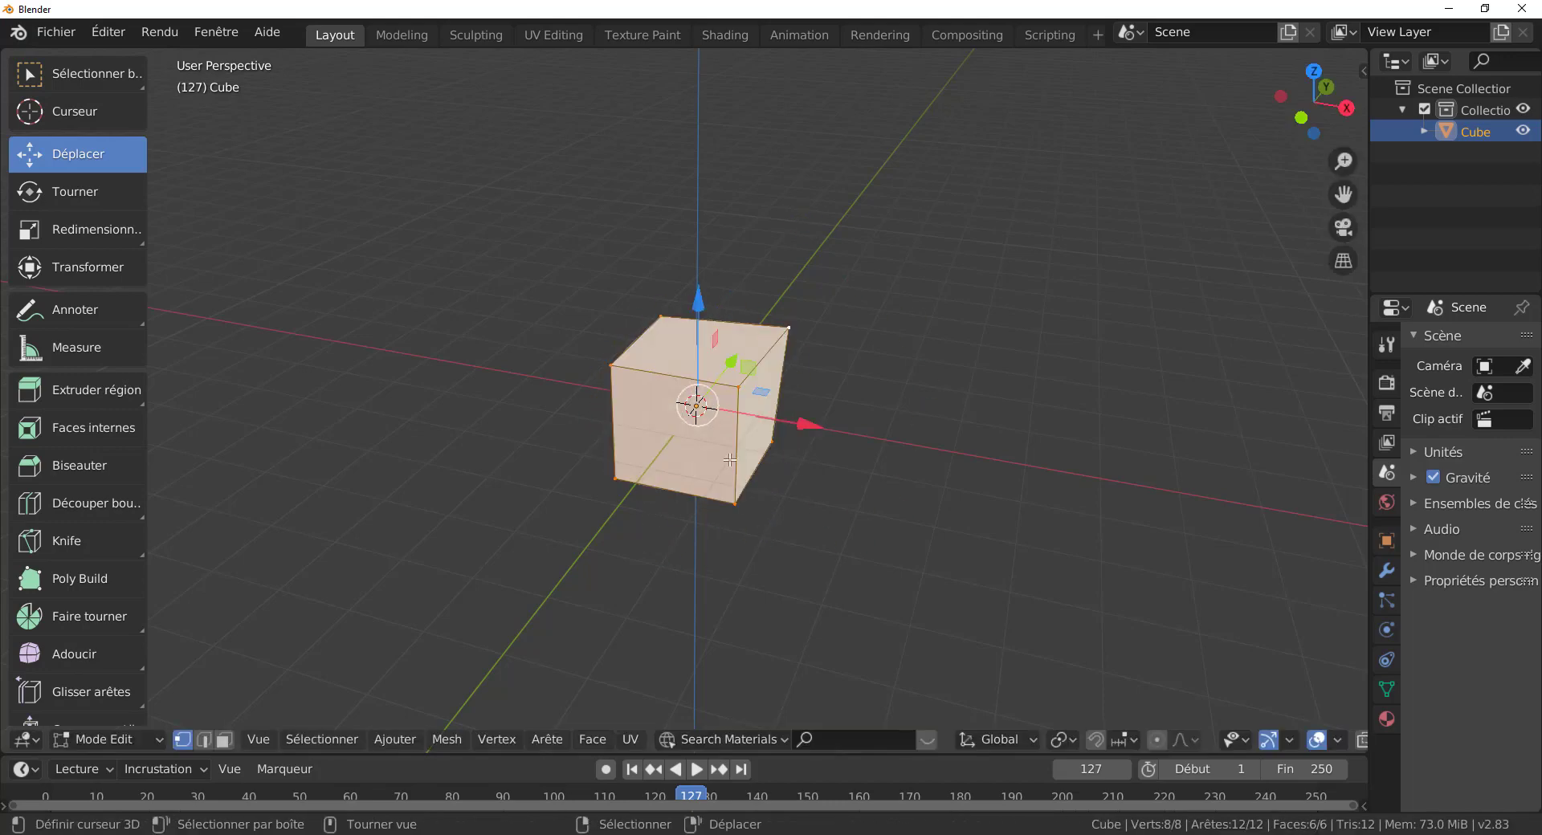
Try rotating the whole cube about the global Z axis, cancelling the rotation
key(r)
key(z)
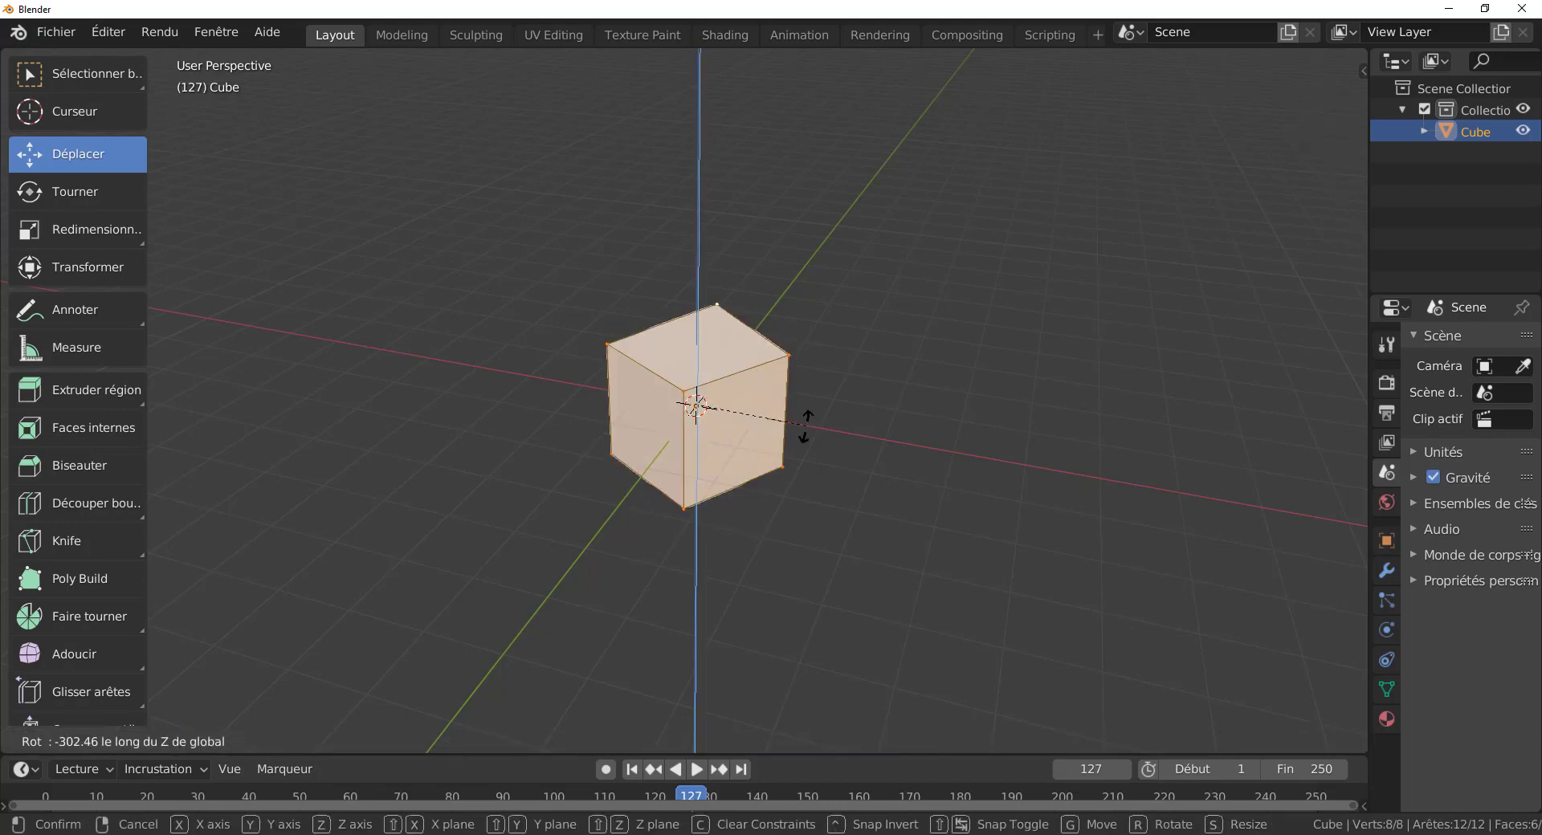
key(Escape)
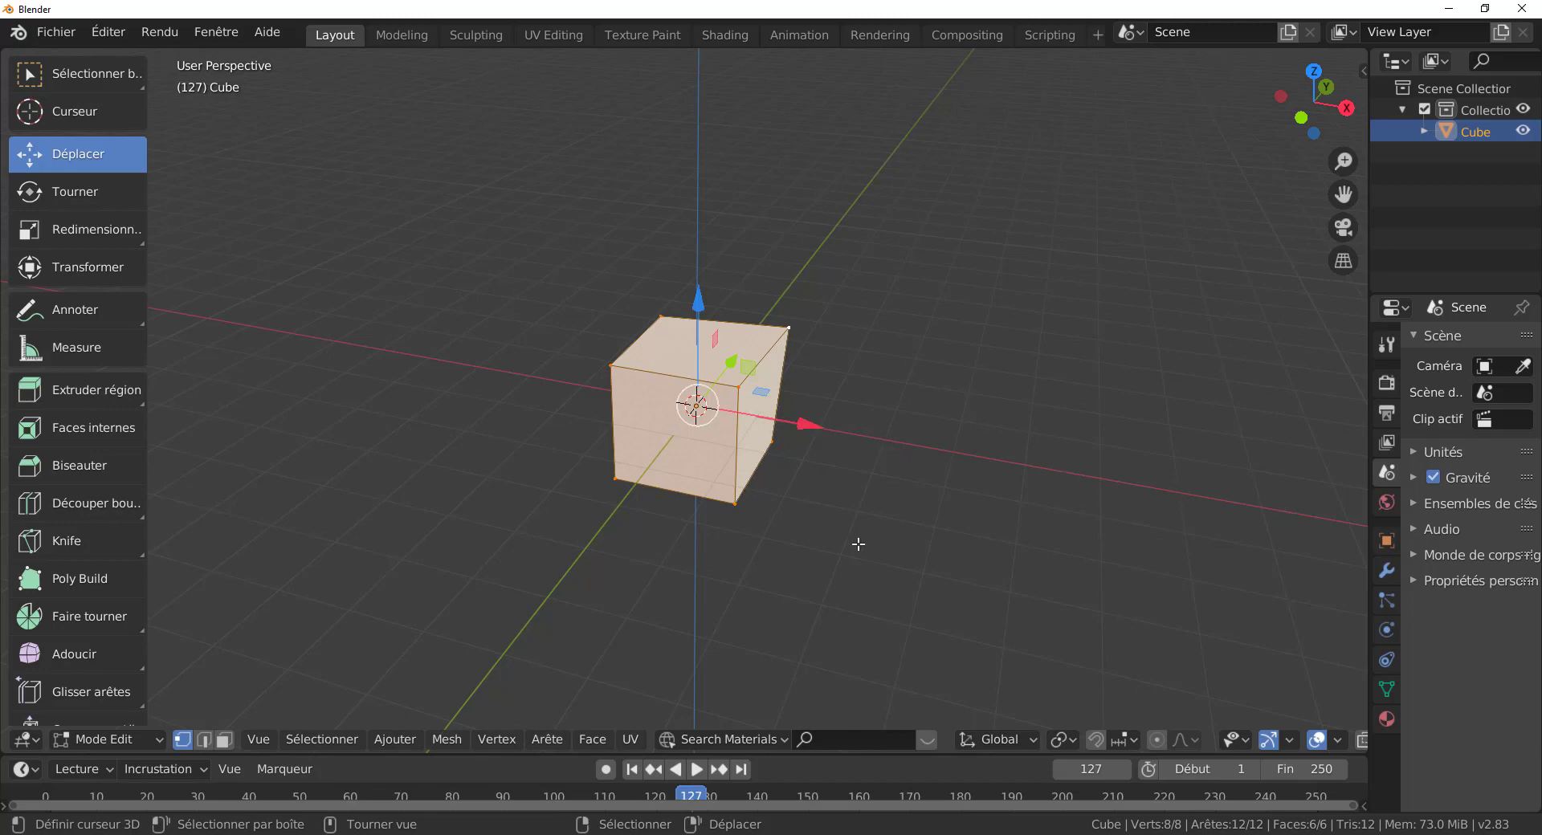
Try moving the whole cube along the global X, Y and Z axes in turn, cancelling each move
key(g)
key(x)
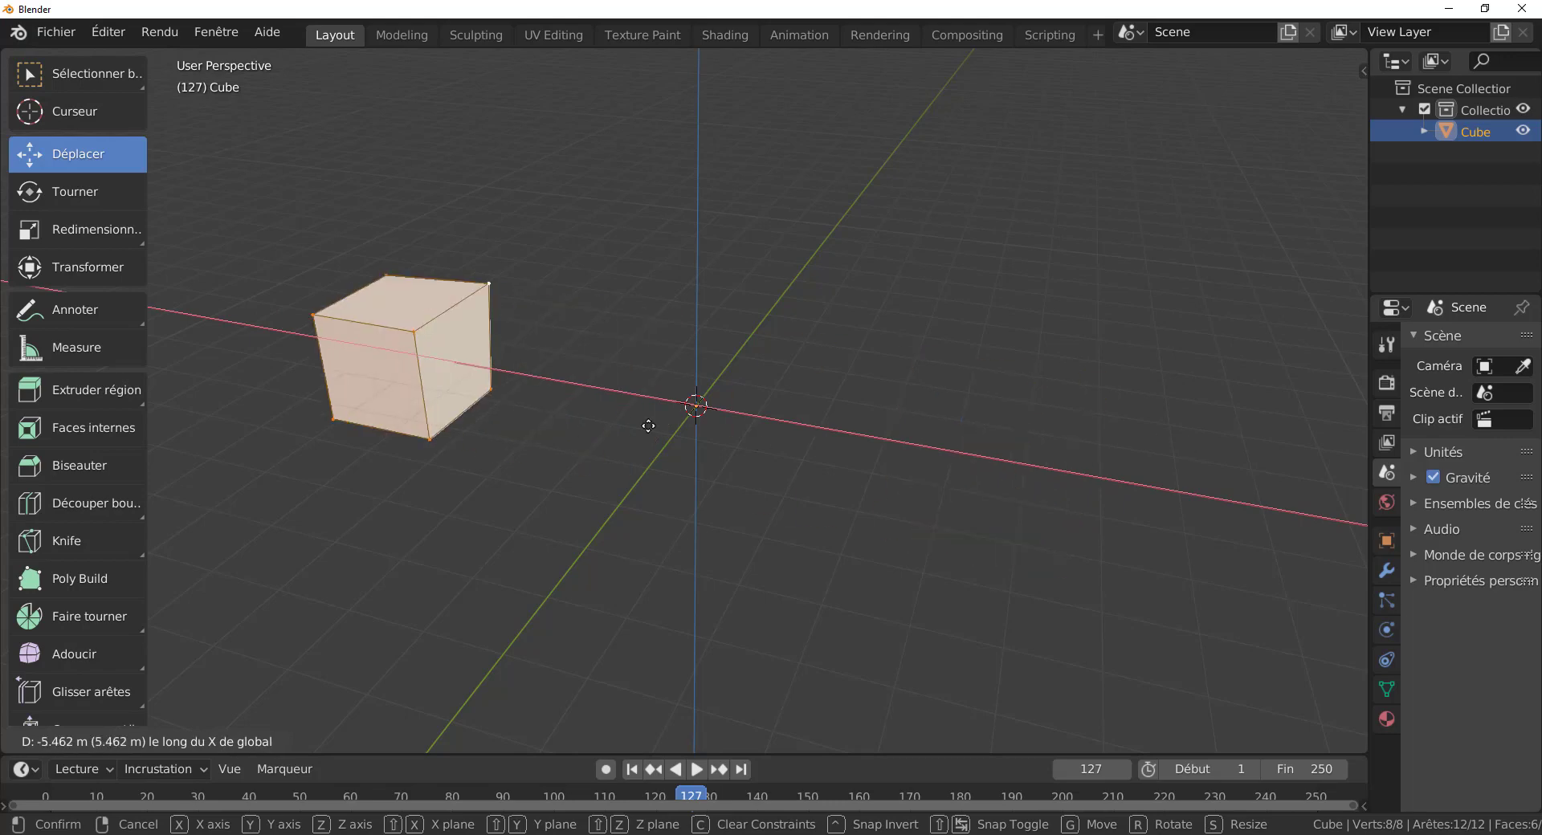
right_click(895, 404)
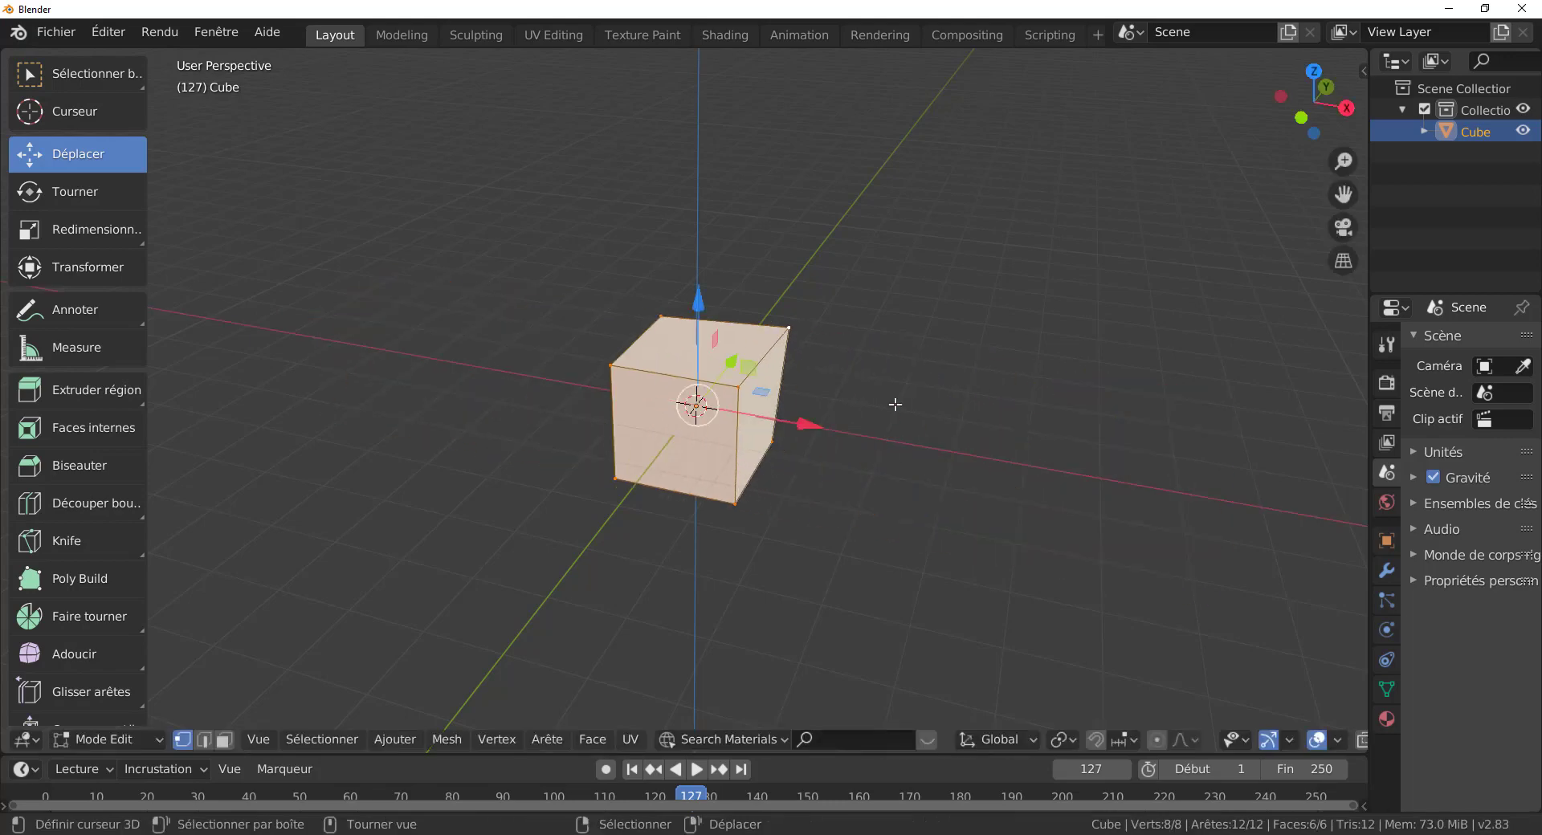
key(g)
key(y)
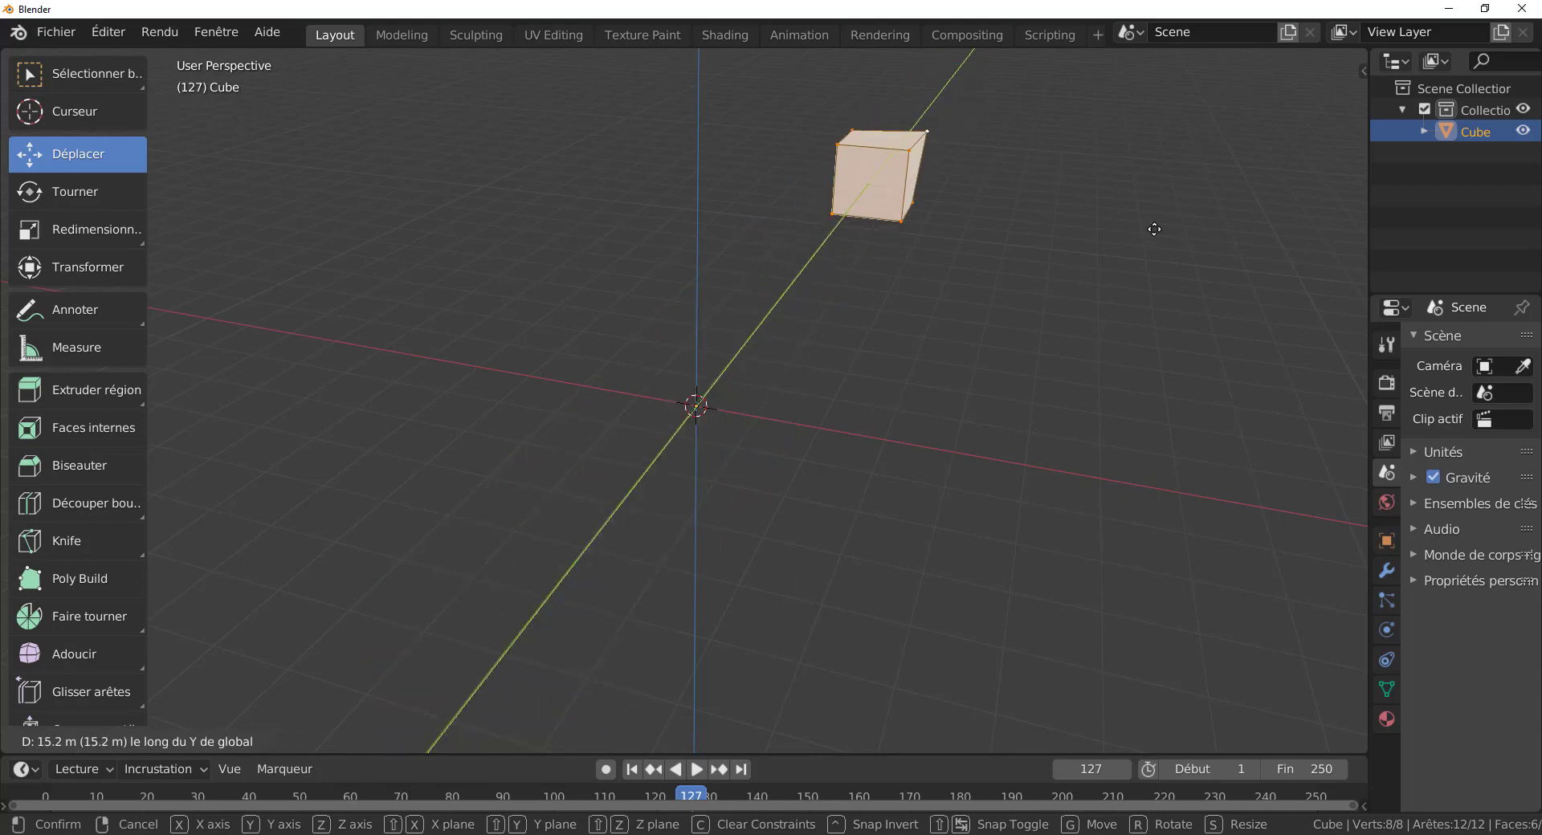
right_click(978, 399)
key(g)
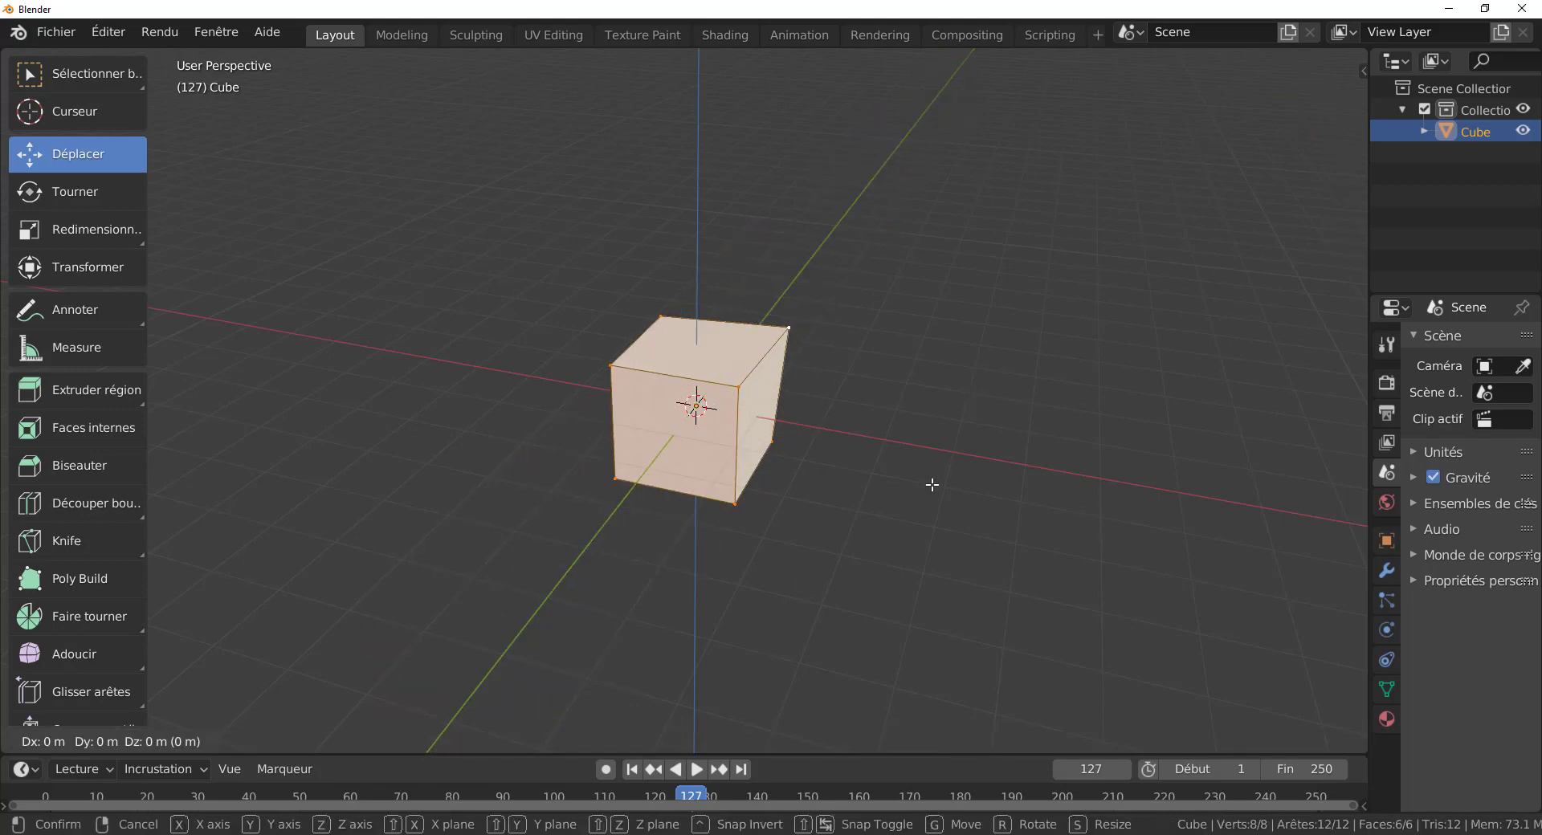
key(z)
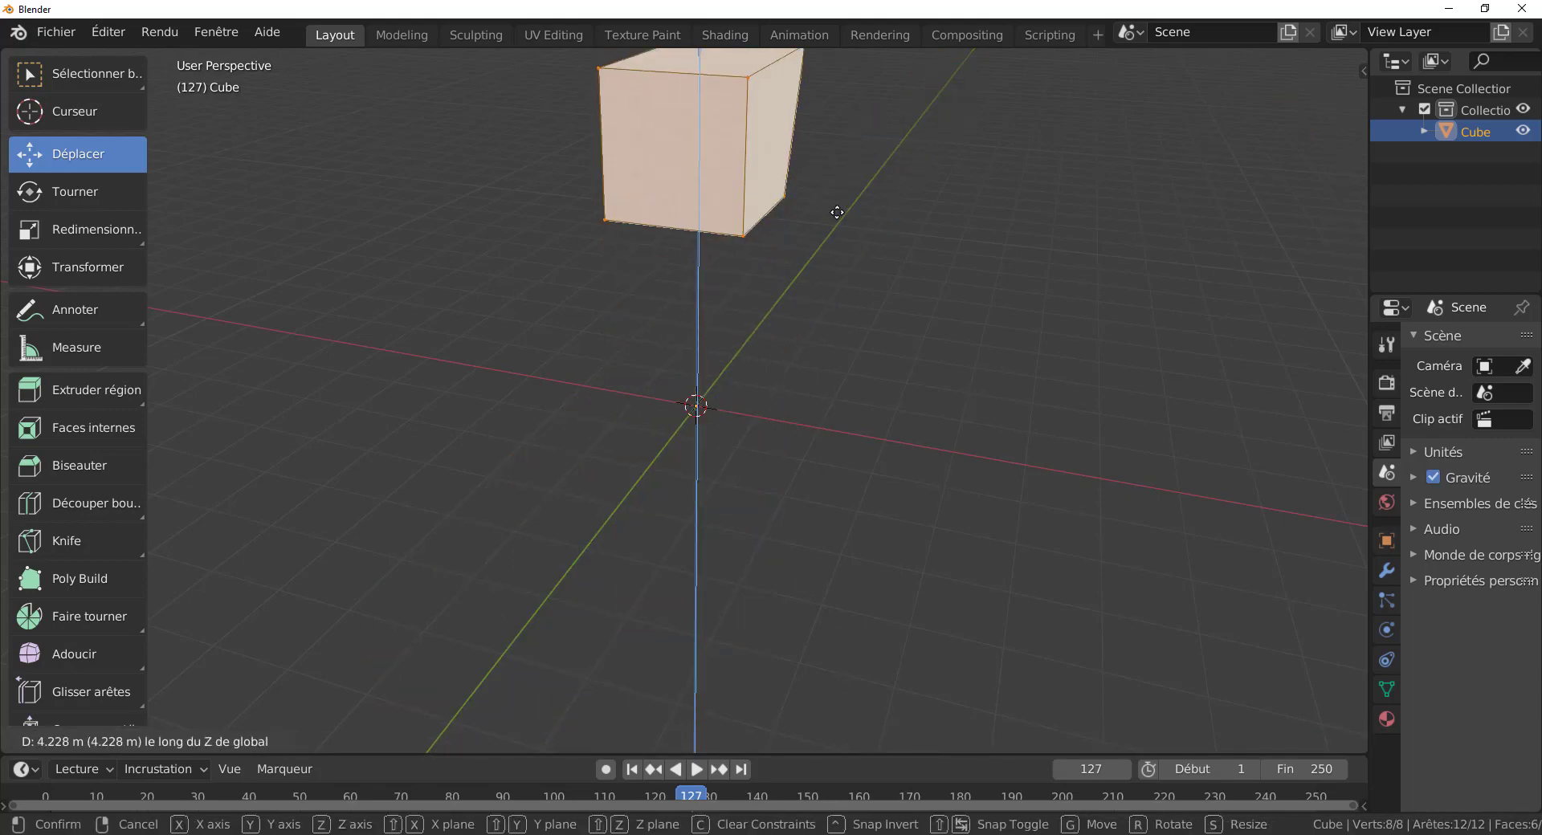
right_click(795, 469)
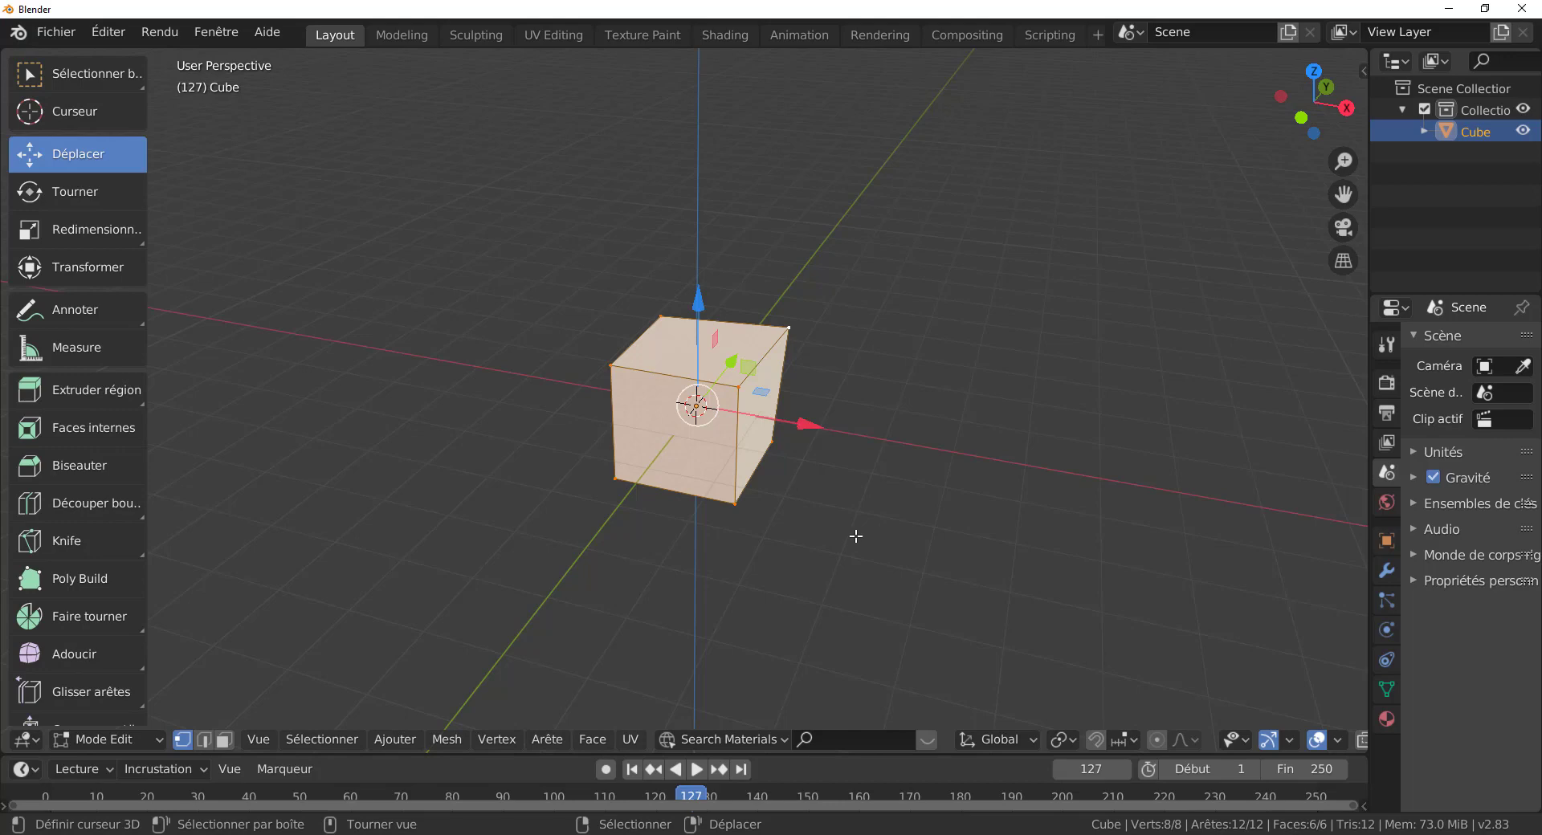
Try a free trackball rotation of the cube and a rotation constrained to the global Z axis, cancelling both
key(r)
key(r)
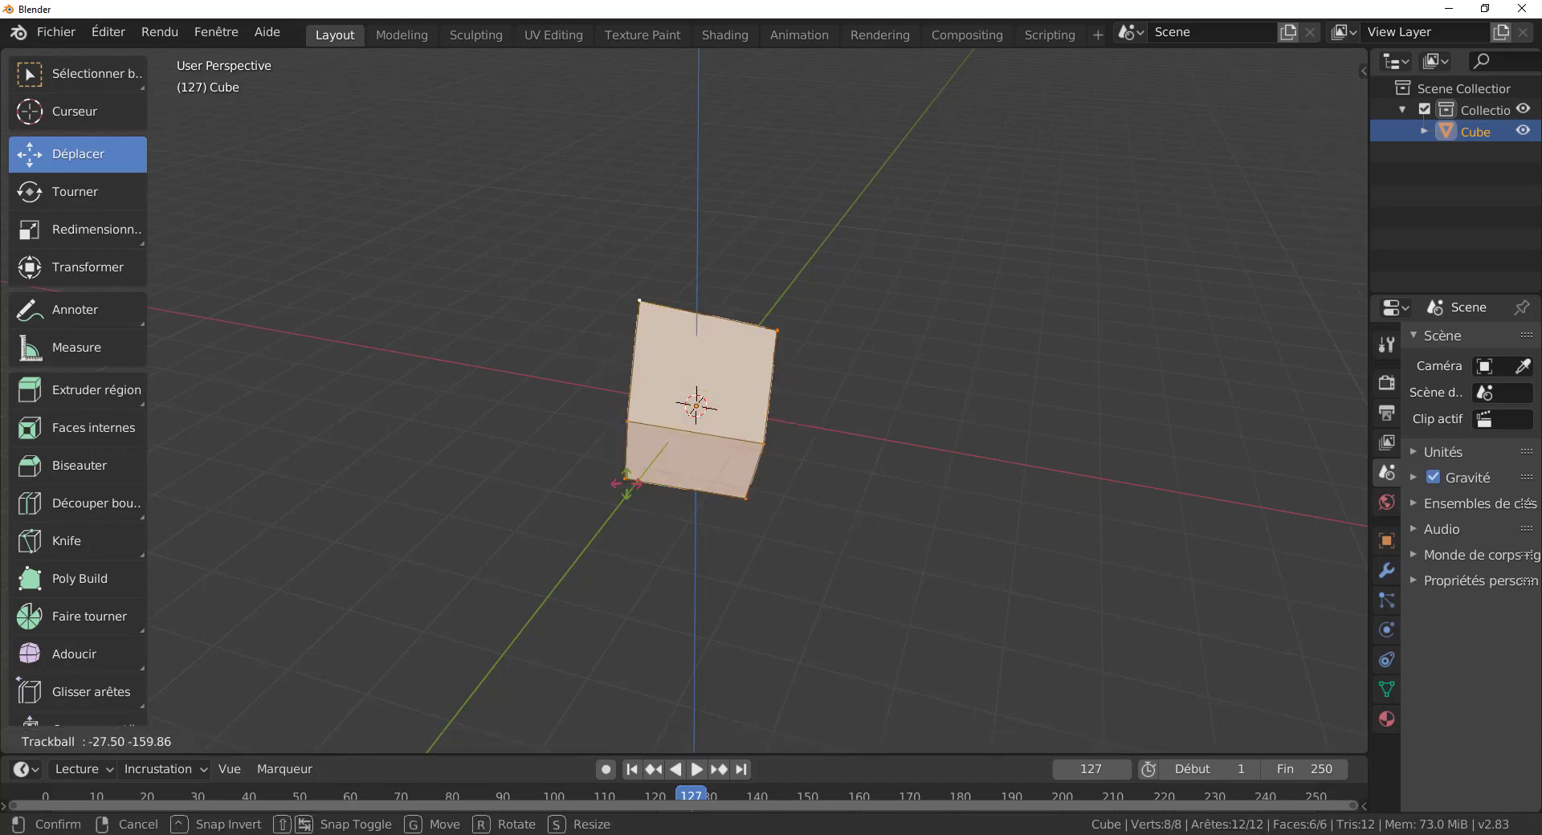
right_click(891, 487)
key(r)
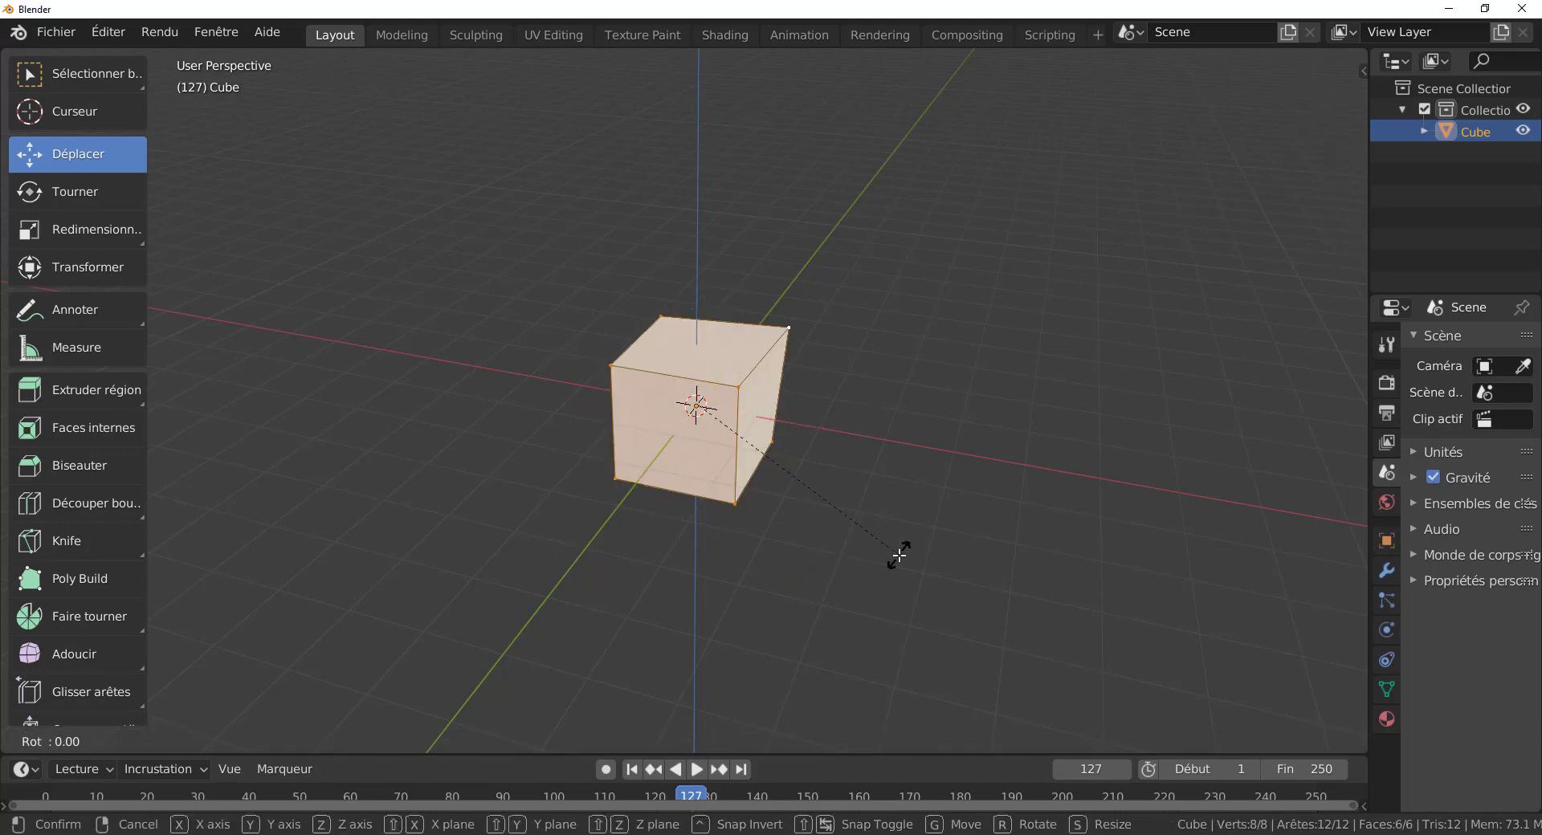
key(z)
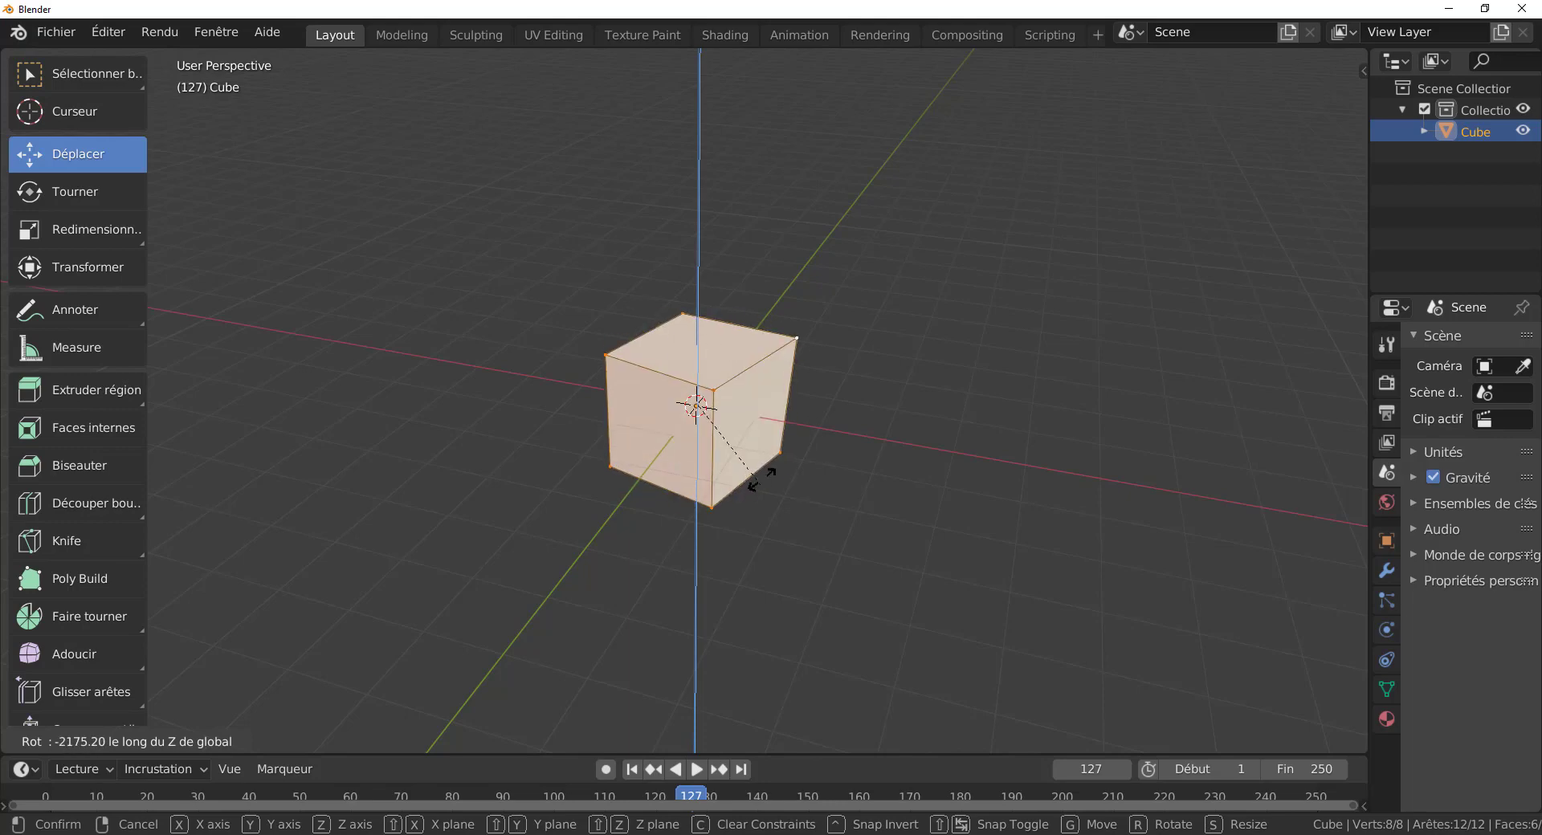
click(915, 316)
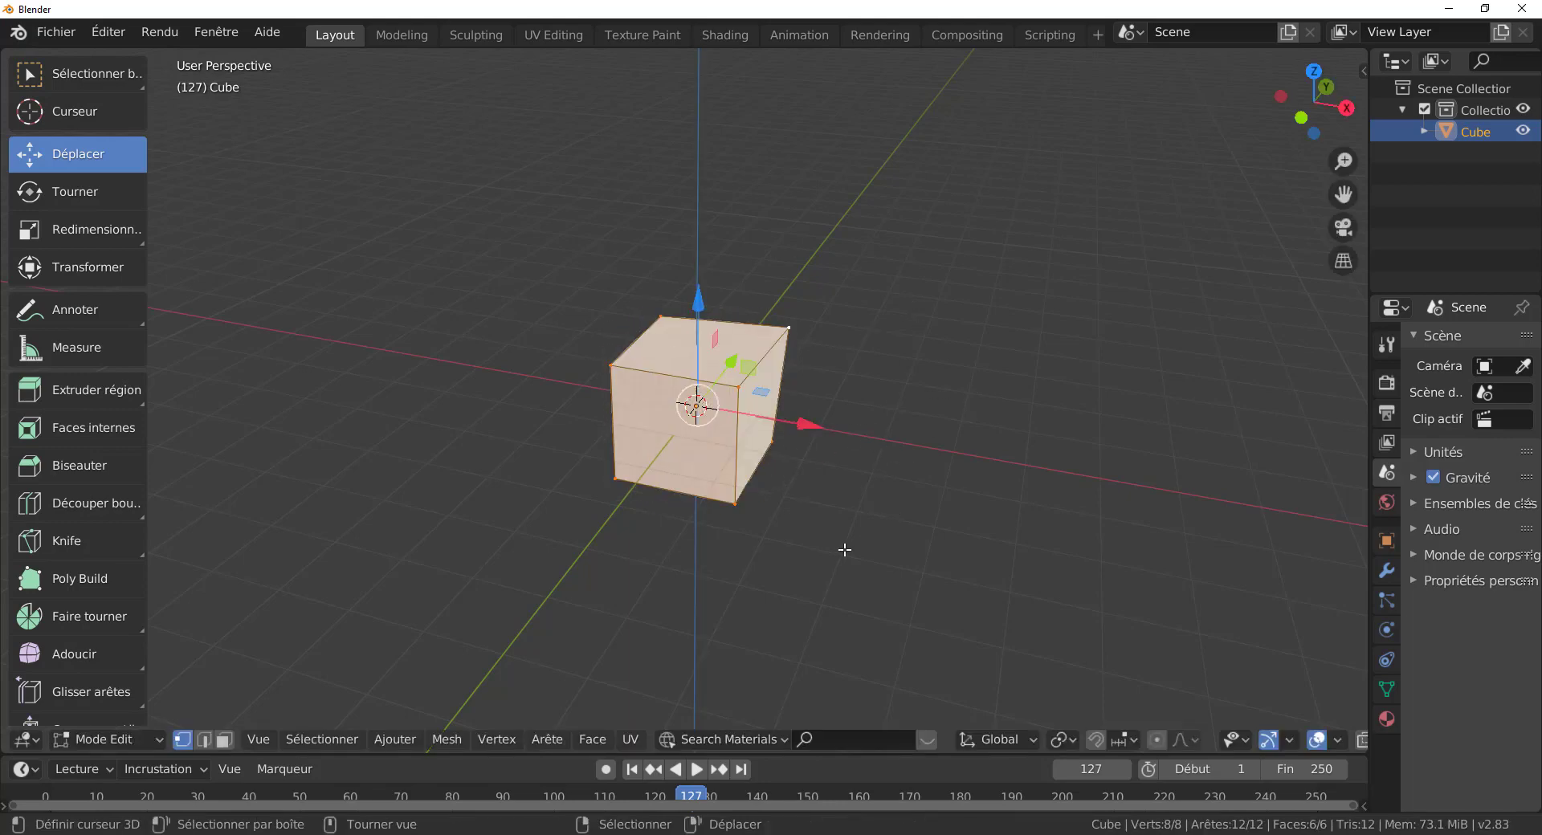
Try rotating the cube about the global X axis and about the global Y axis, cancelling both rotations
middle_drag(844, 549, 826, 471)
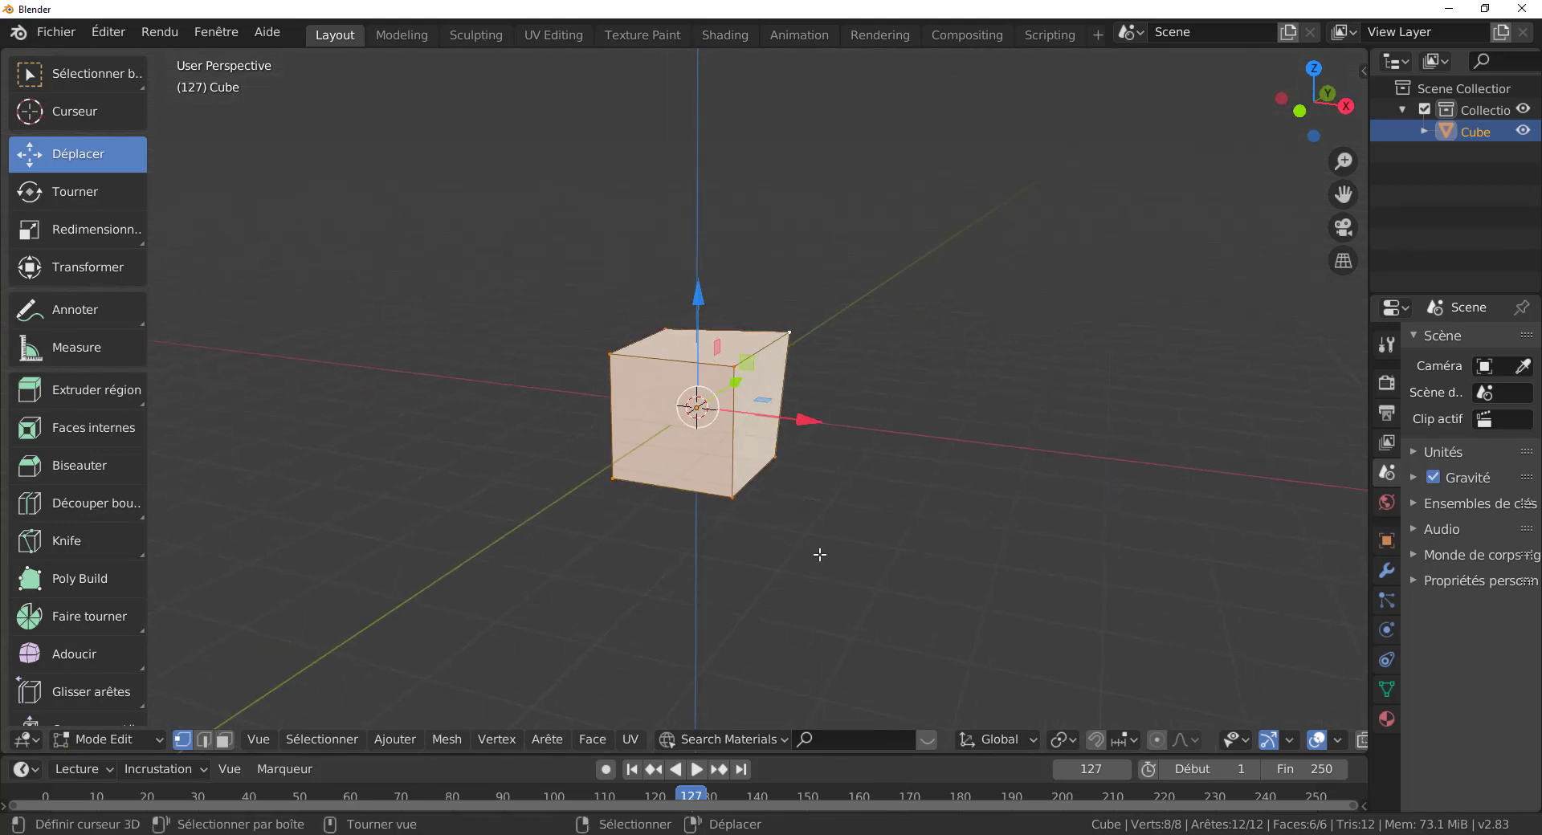
middle_drag(819, 530, 829, 537)
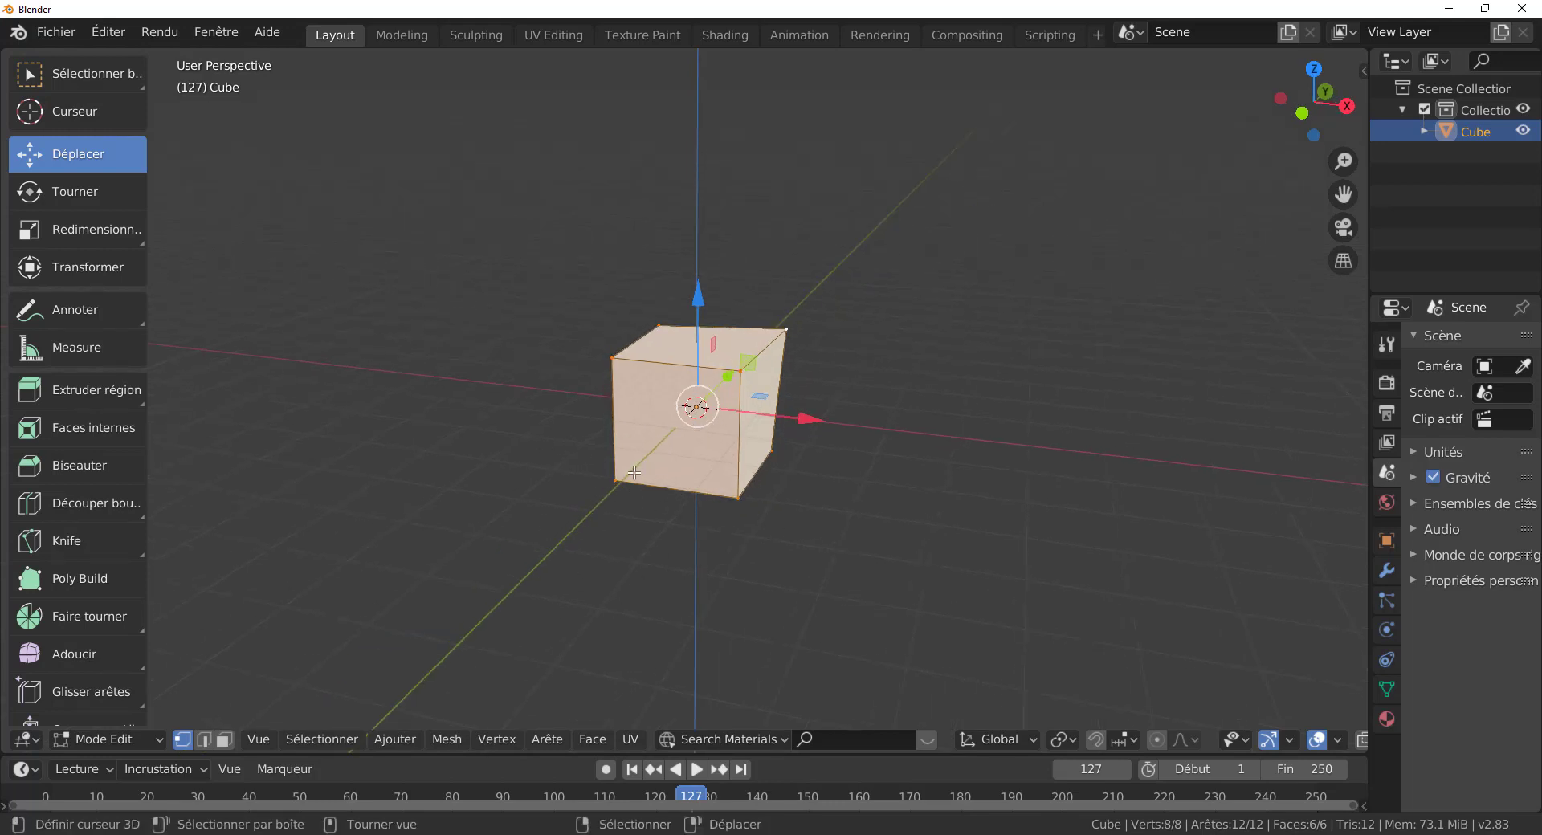
middle_drag(857, 477, 840, 493)
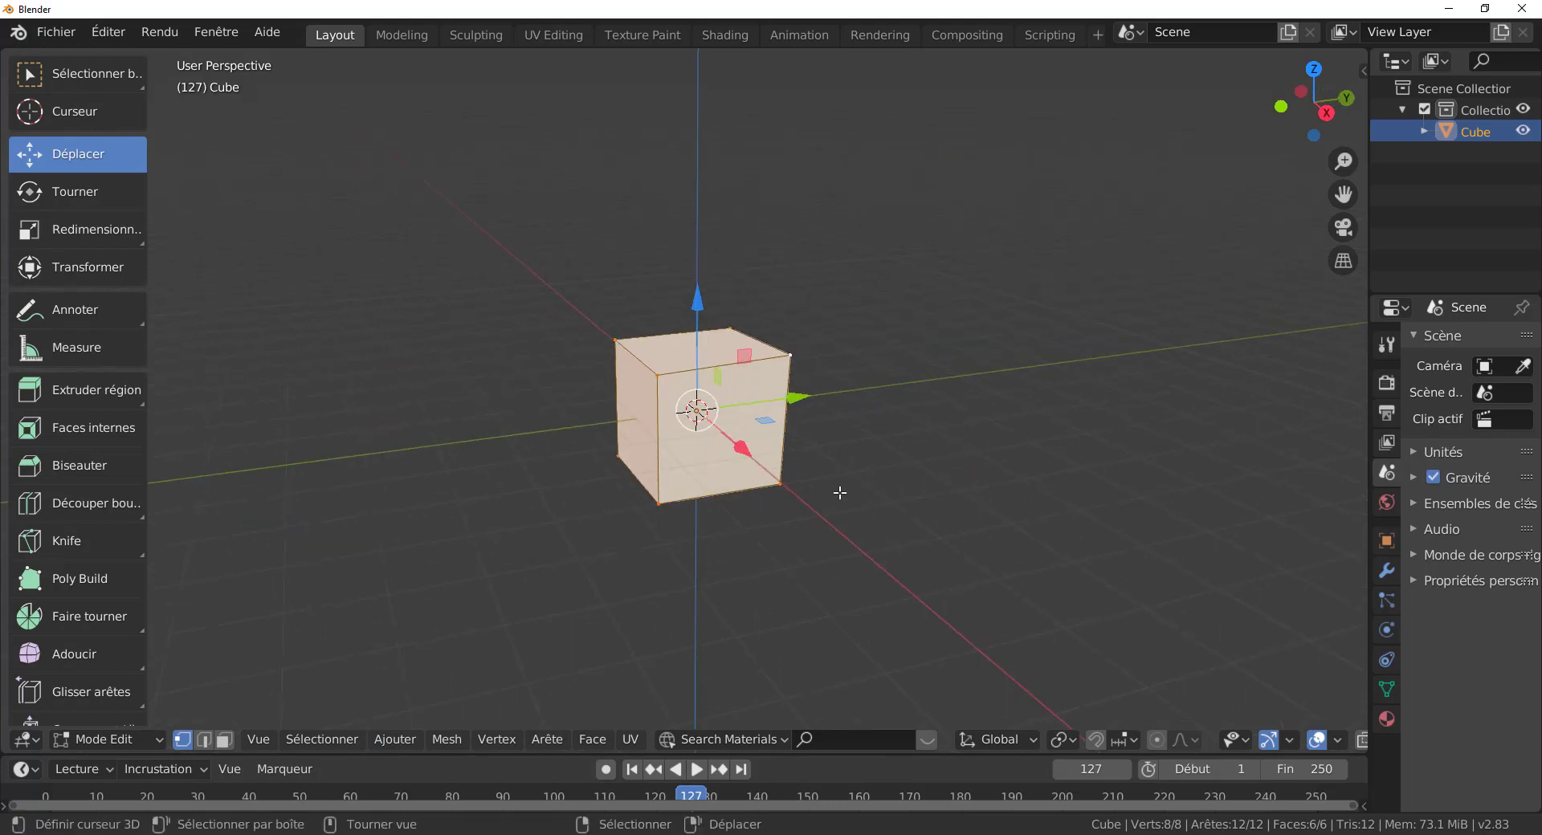
key(r)
key(x)
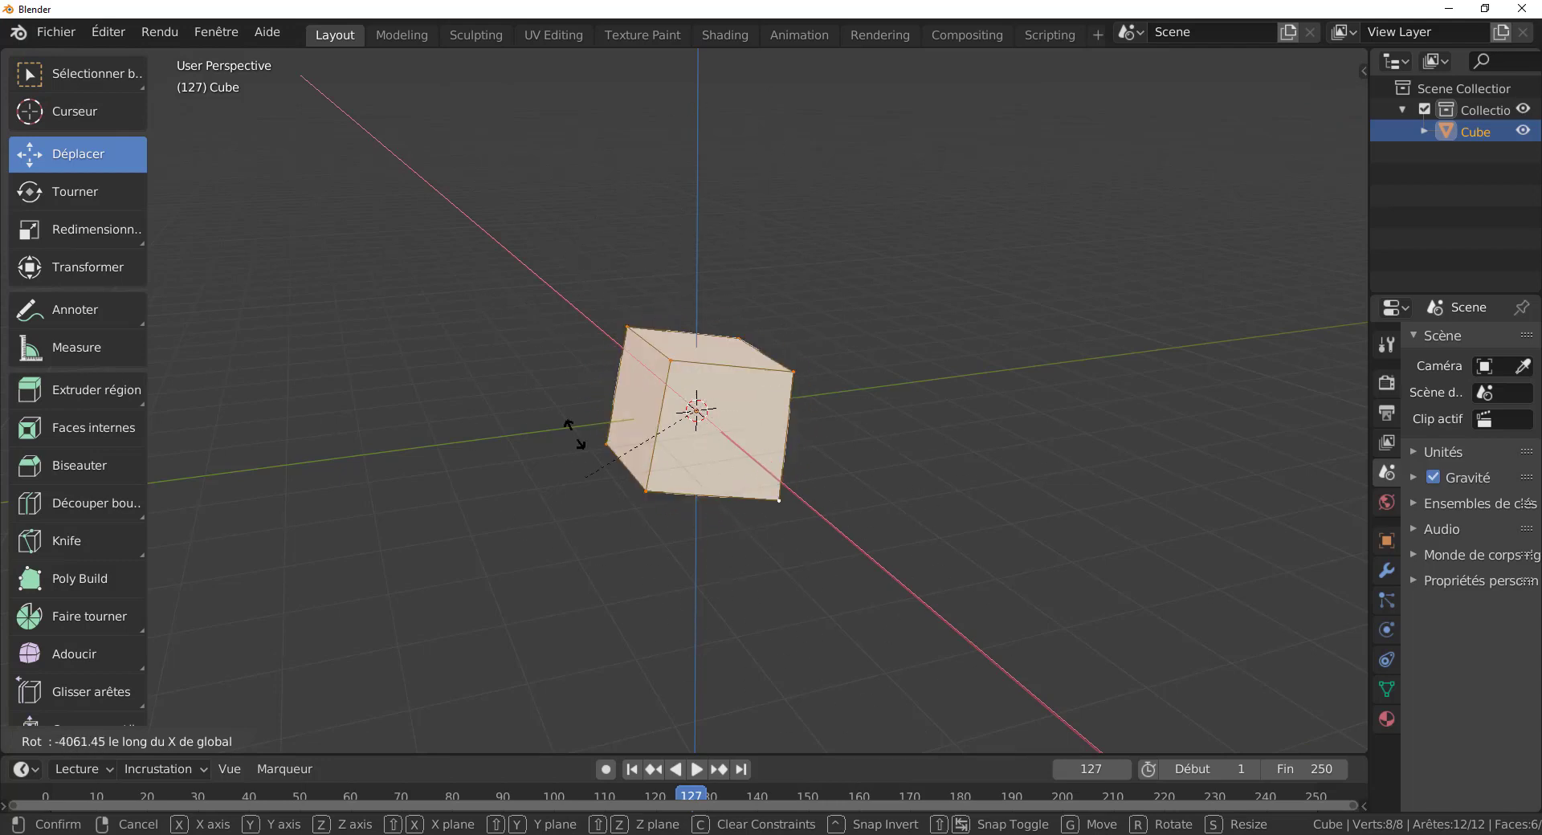
right_click(844, 320)
middle_drag(861, 461, 957, 471)
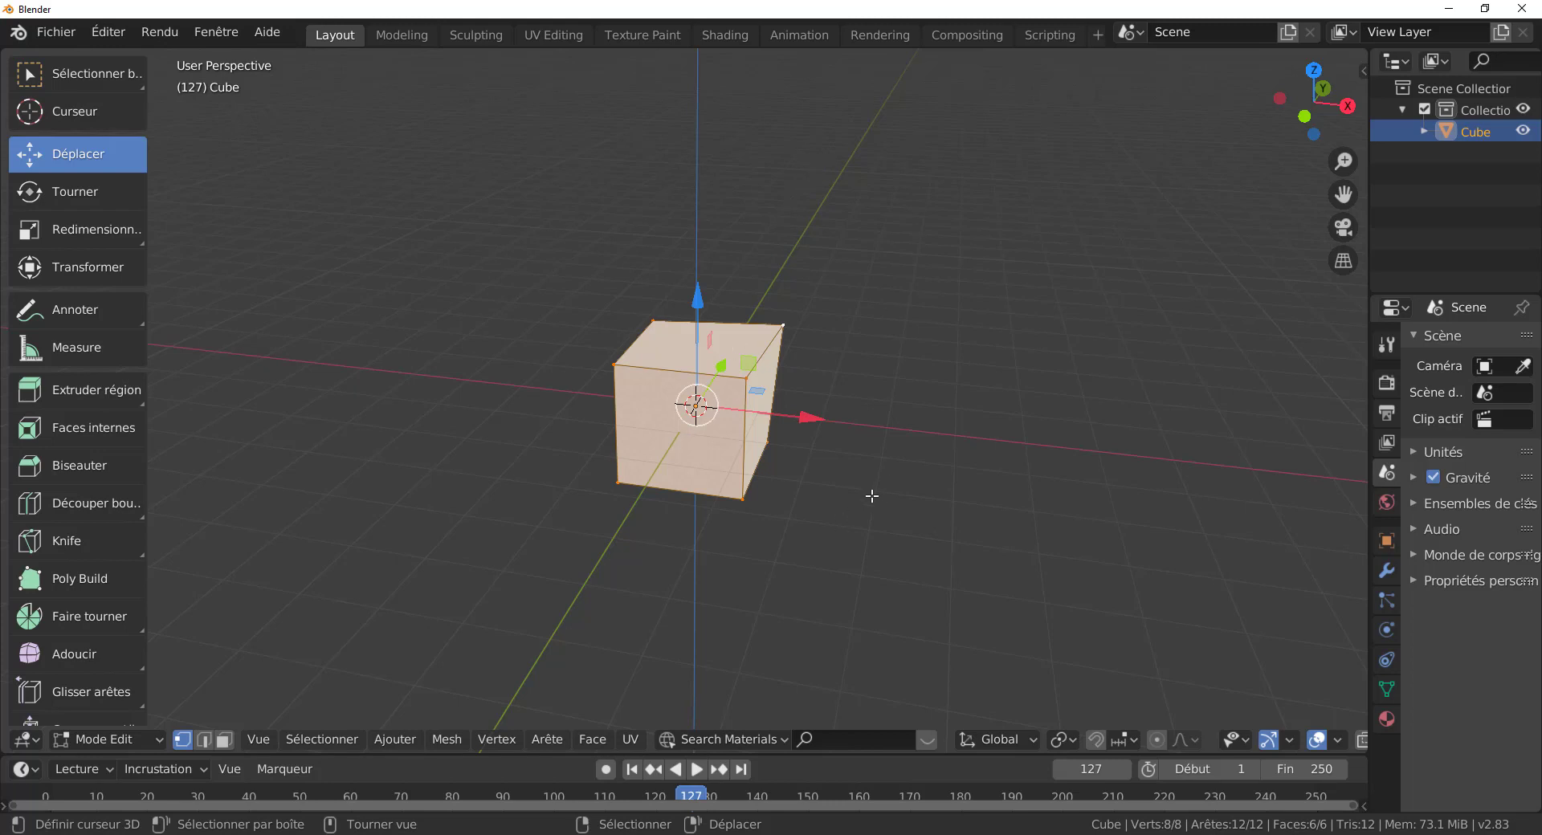
key(r)
key(y)
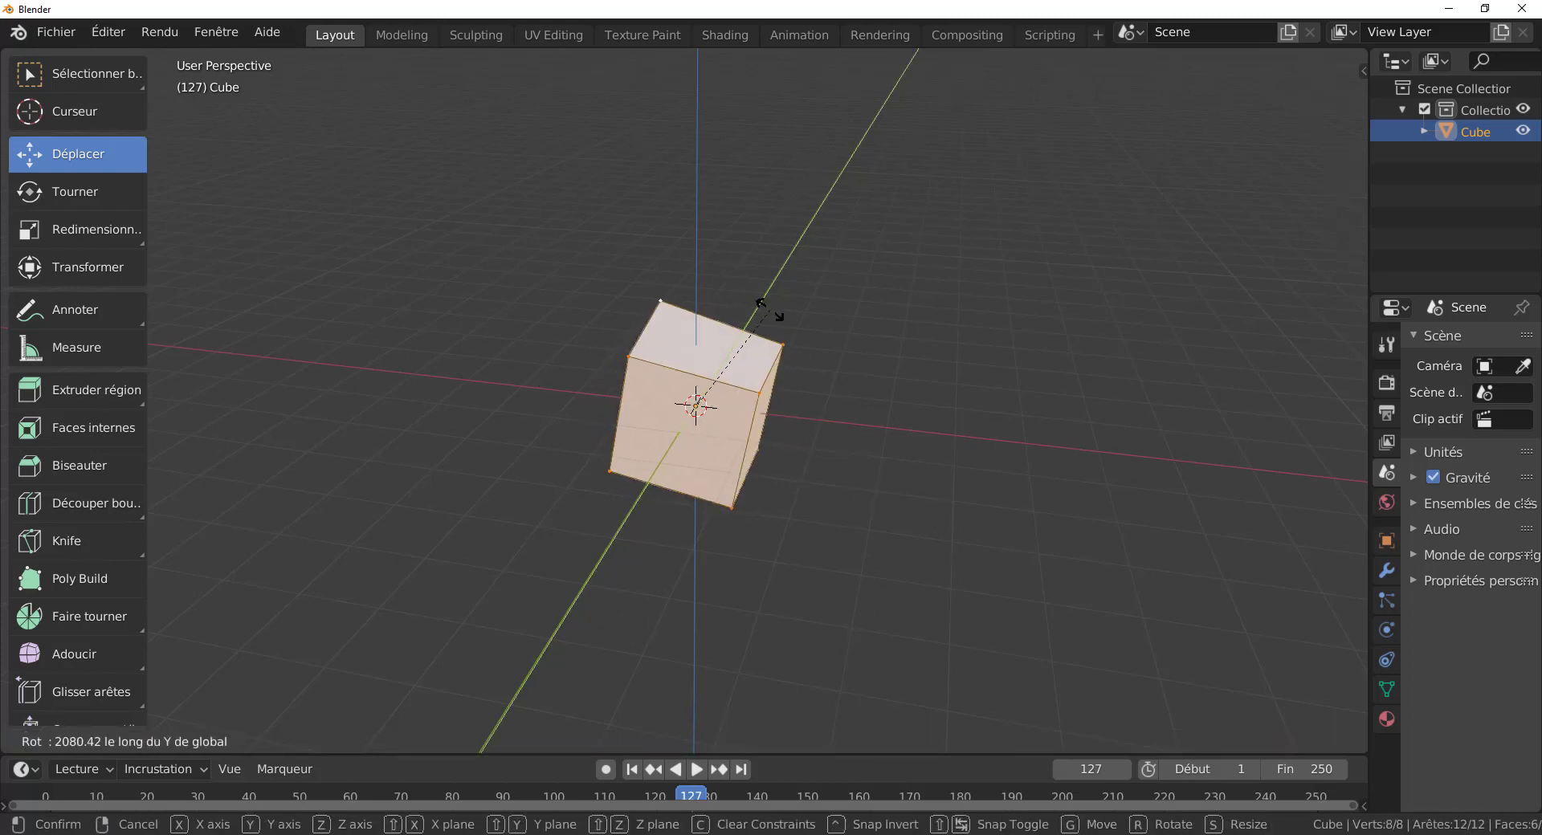
right_click(932, 415)
Try rotating the cube about the global Y, X and Z axes in turn, cancelling each rotation
middle_drag(919, 567, 832, 537)
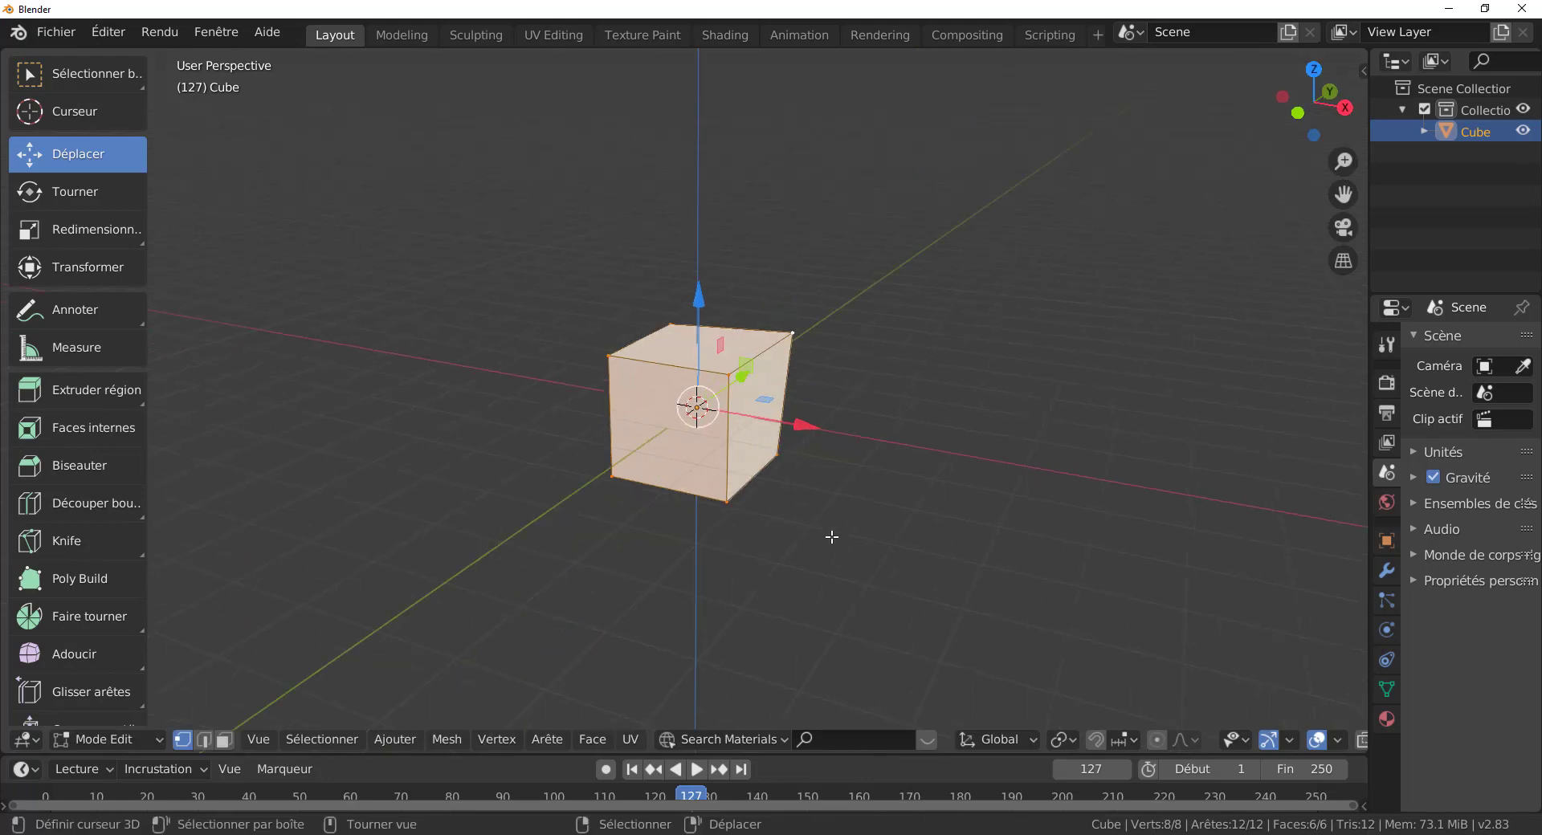
key(r)
key(y)
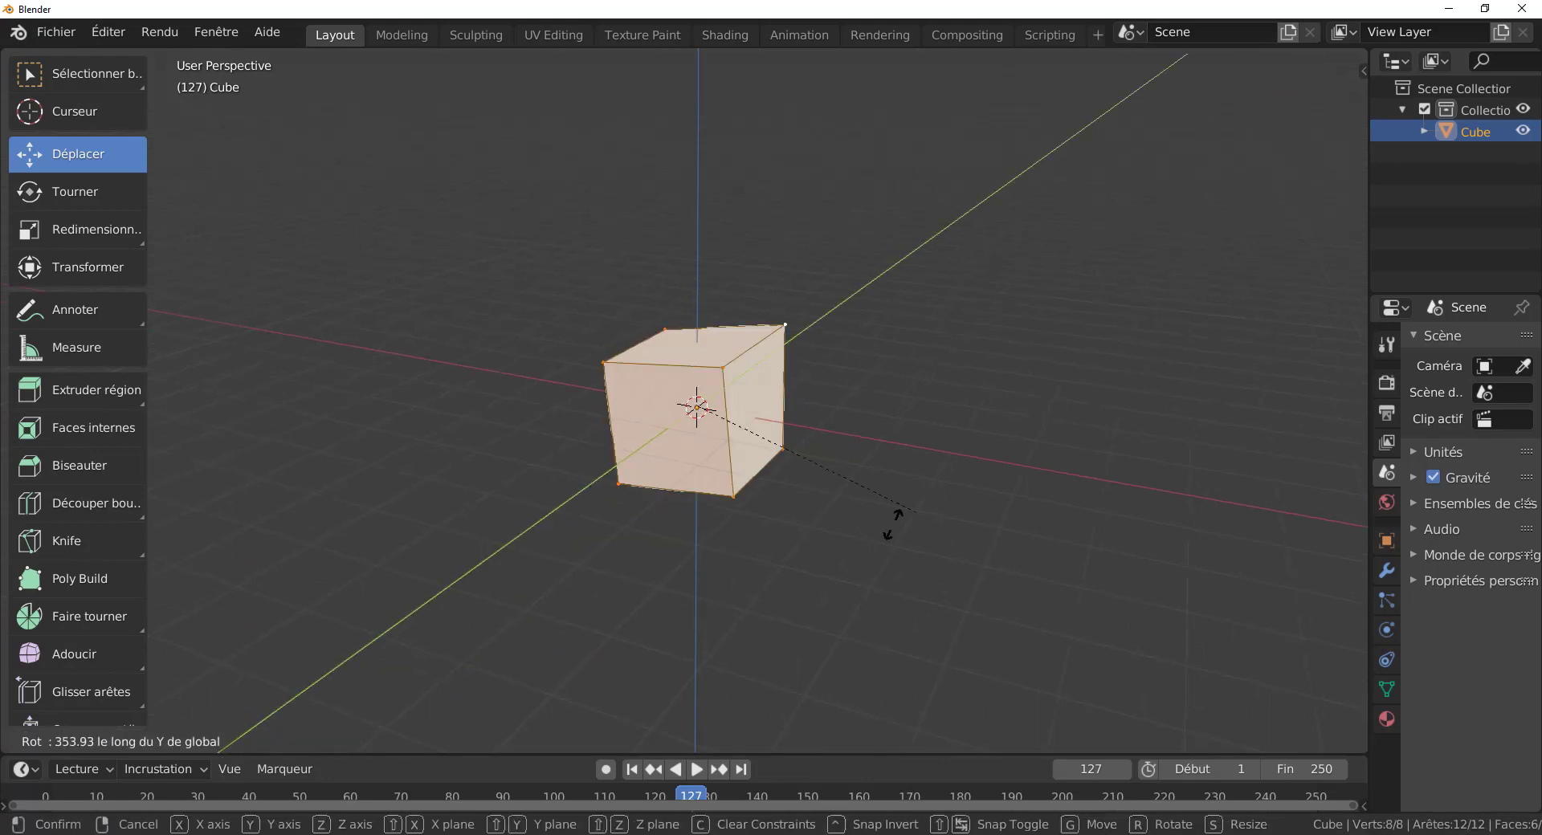
right_click(893, 526)
key(r)
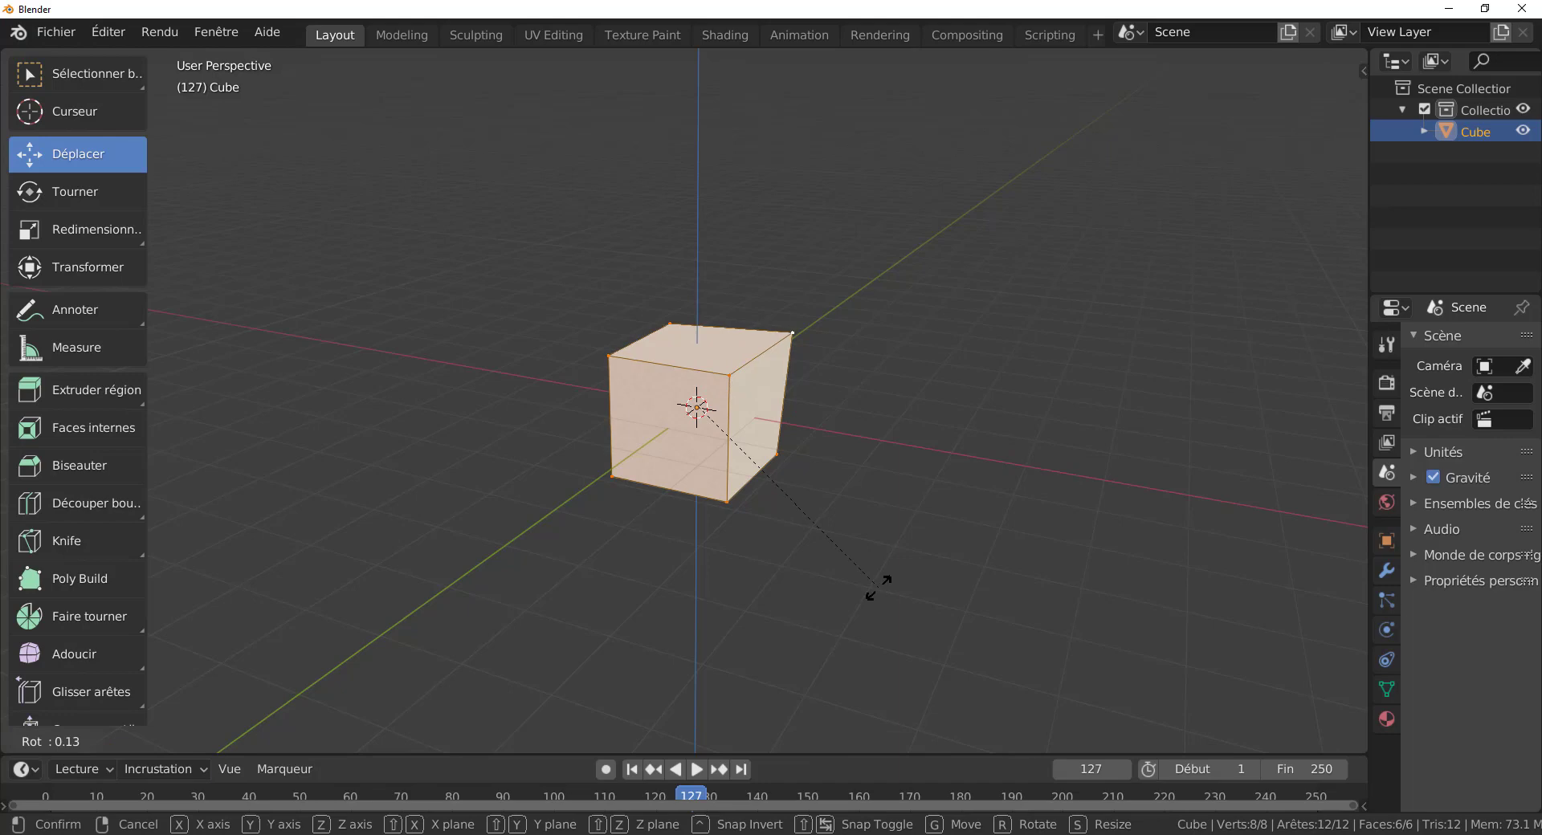
key(x)
right_click(816, 575)
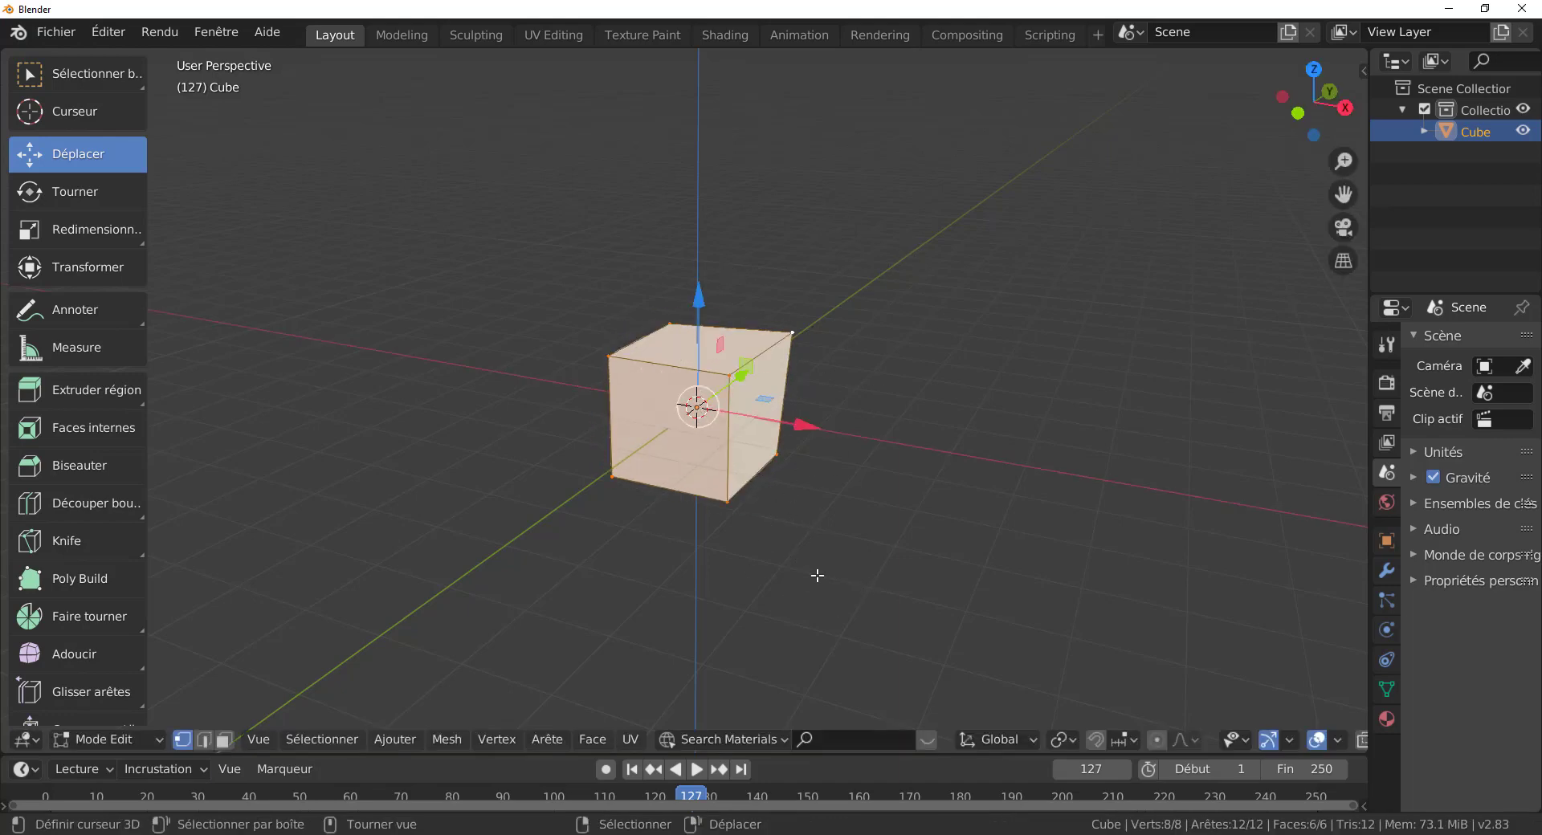
key(r)
key(z)
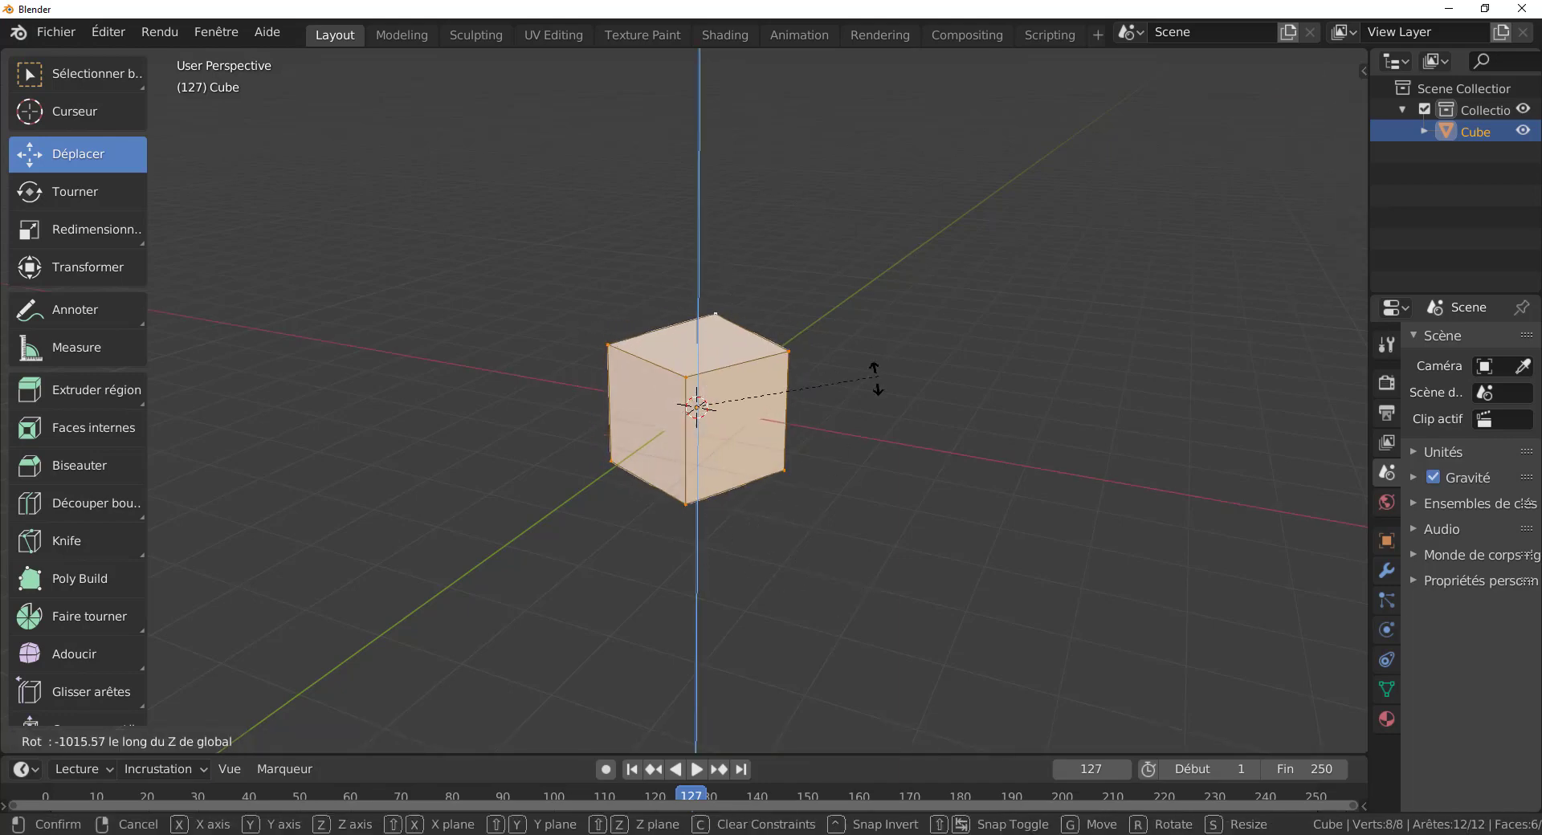
right_click(769, 398)
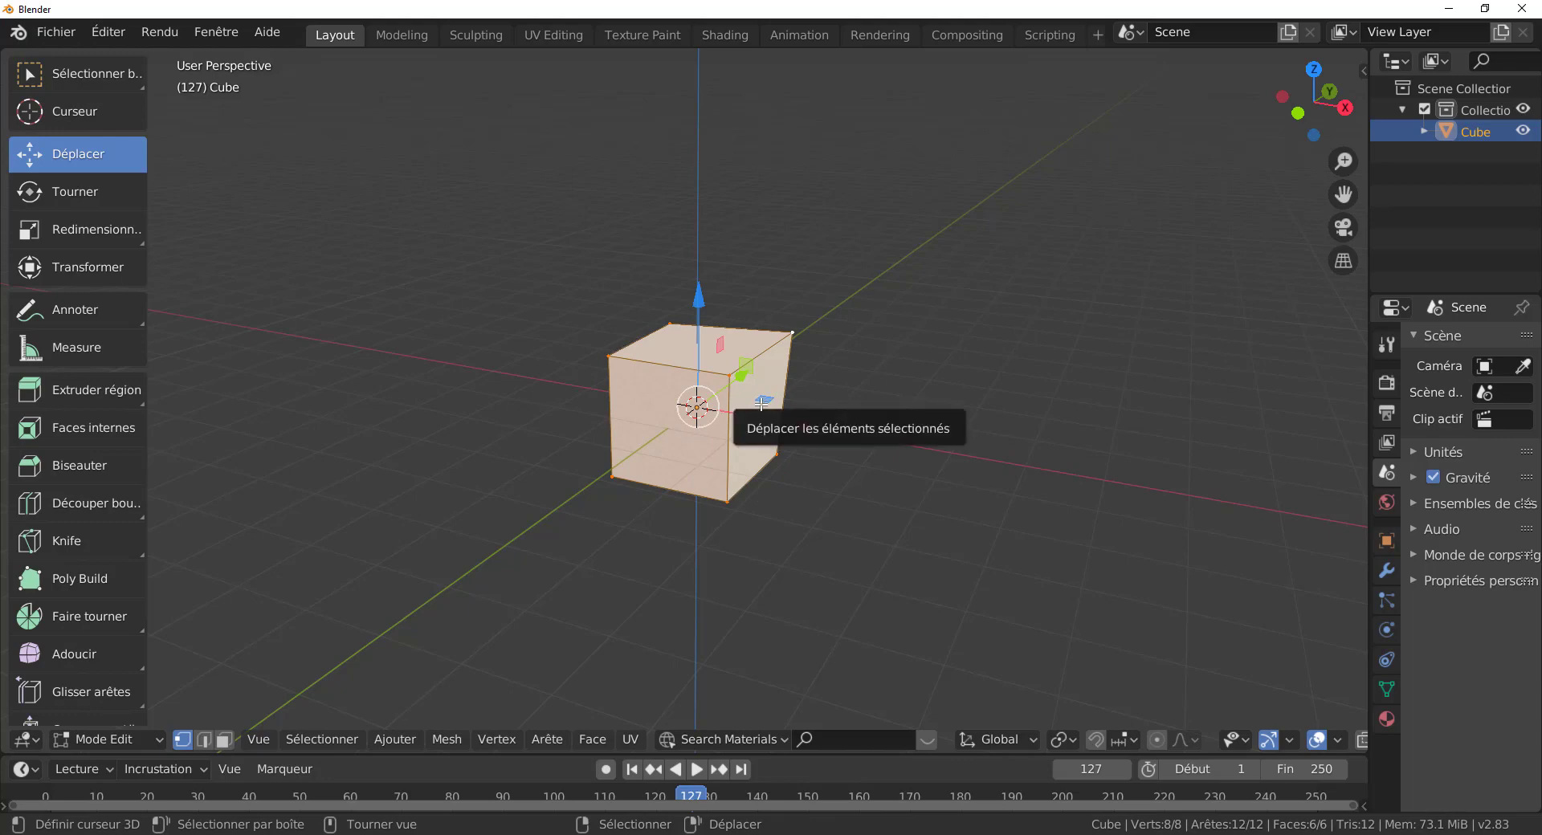
Change to face selection and select the cube's face facing positive X
middle_drag(762, 404, 621, 522)
click(224, 739)
click(763, 410)
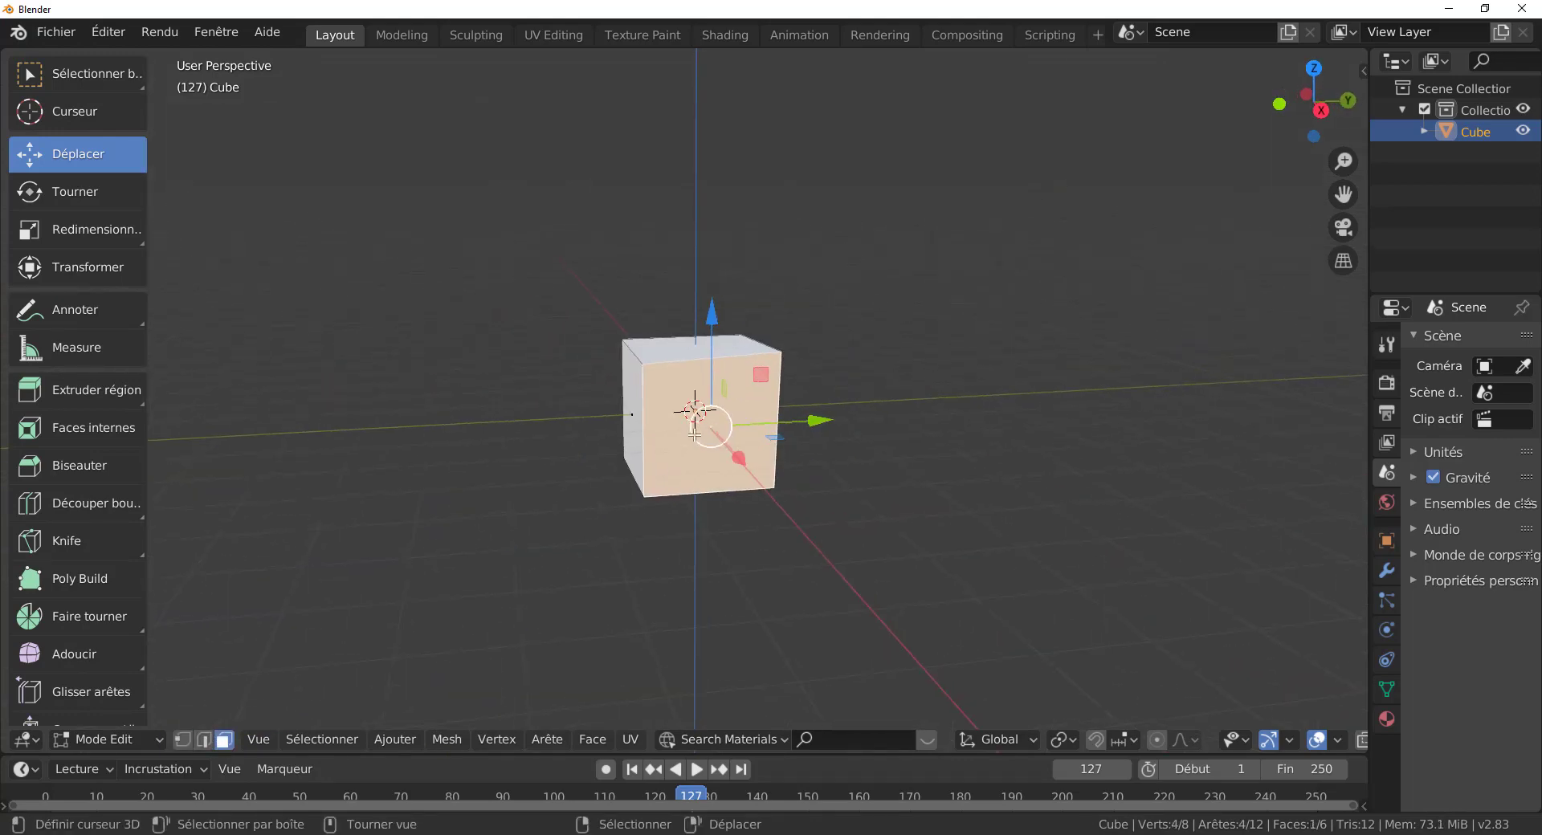
middle_drag(727, 470, 814, 487)
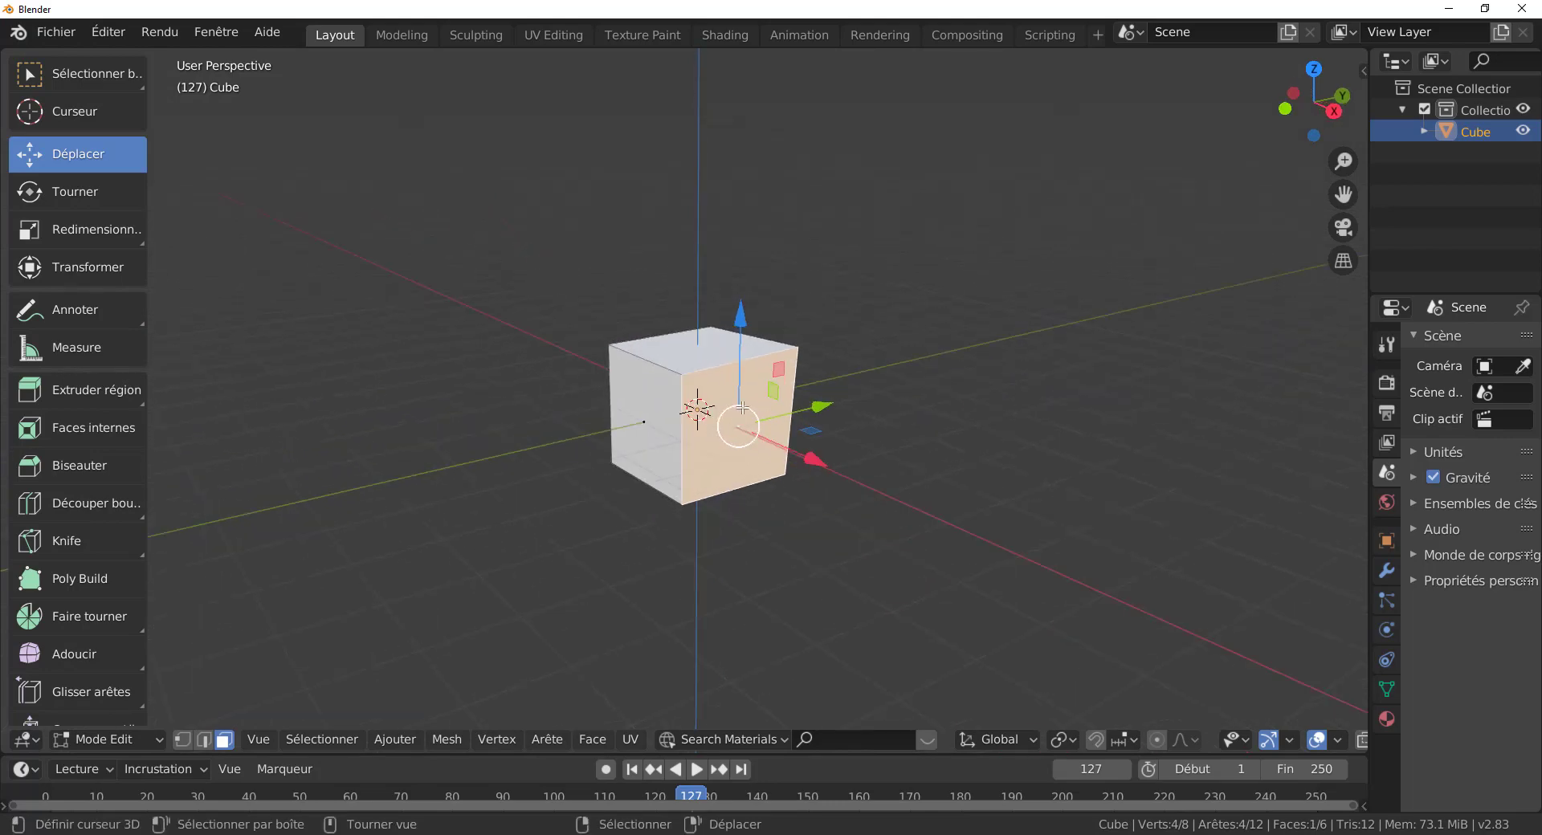
Try rotating the selected cube face about the global X axis, cancelling the rotation
key(r)
key(x)
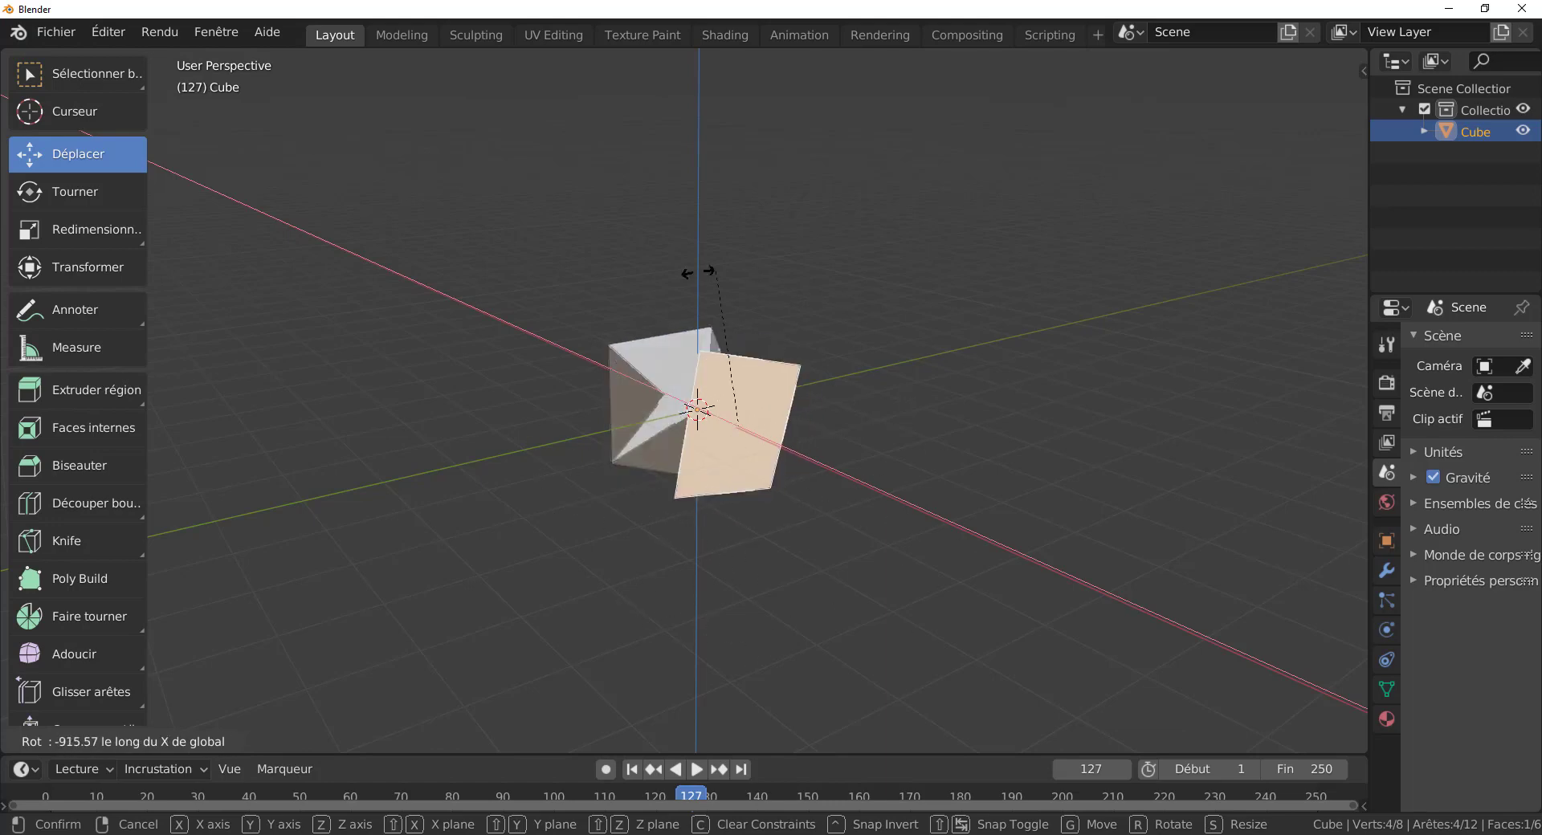
key(Escape)
Toggle the cube between Edit Mode and Object Mode, ending in Object Mode
middle_drag(836, 543, 743, 484)
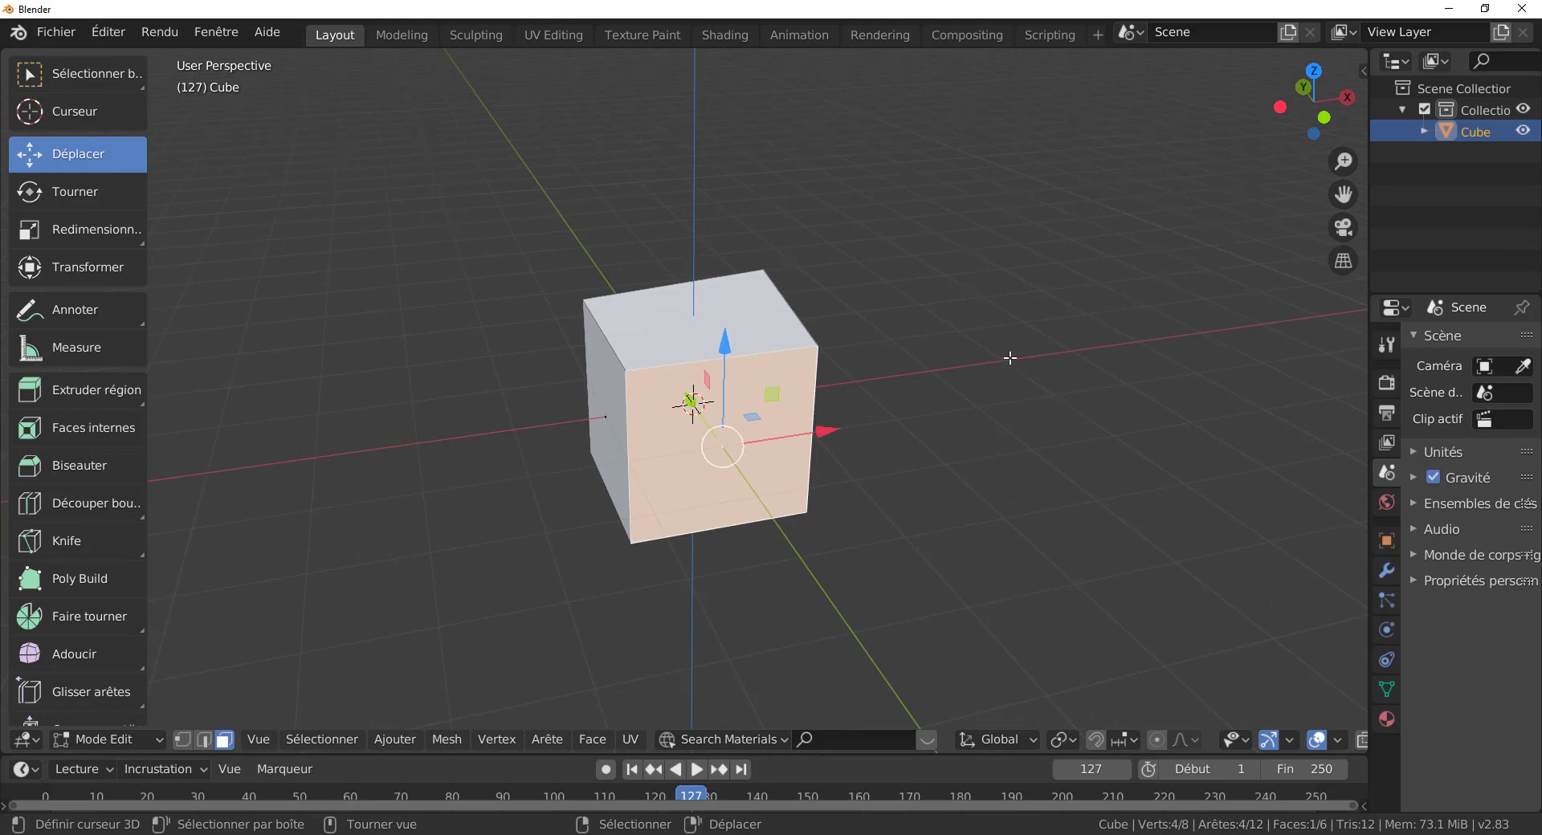
scroll(747, 415, down, 2)
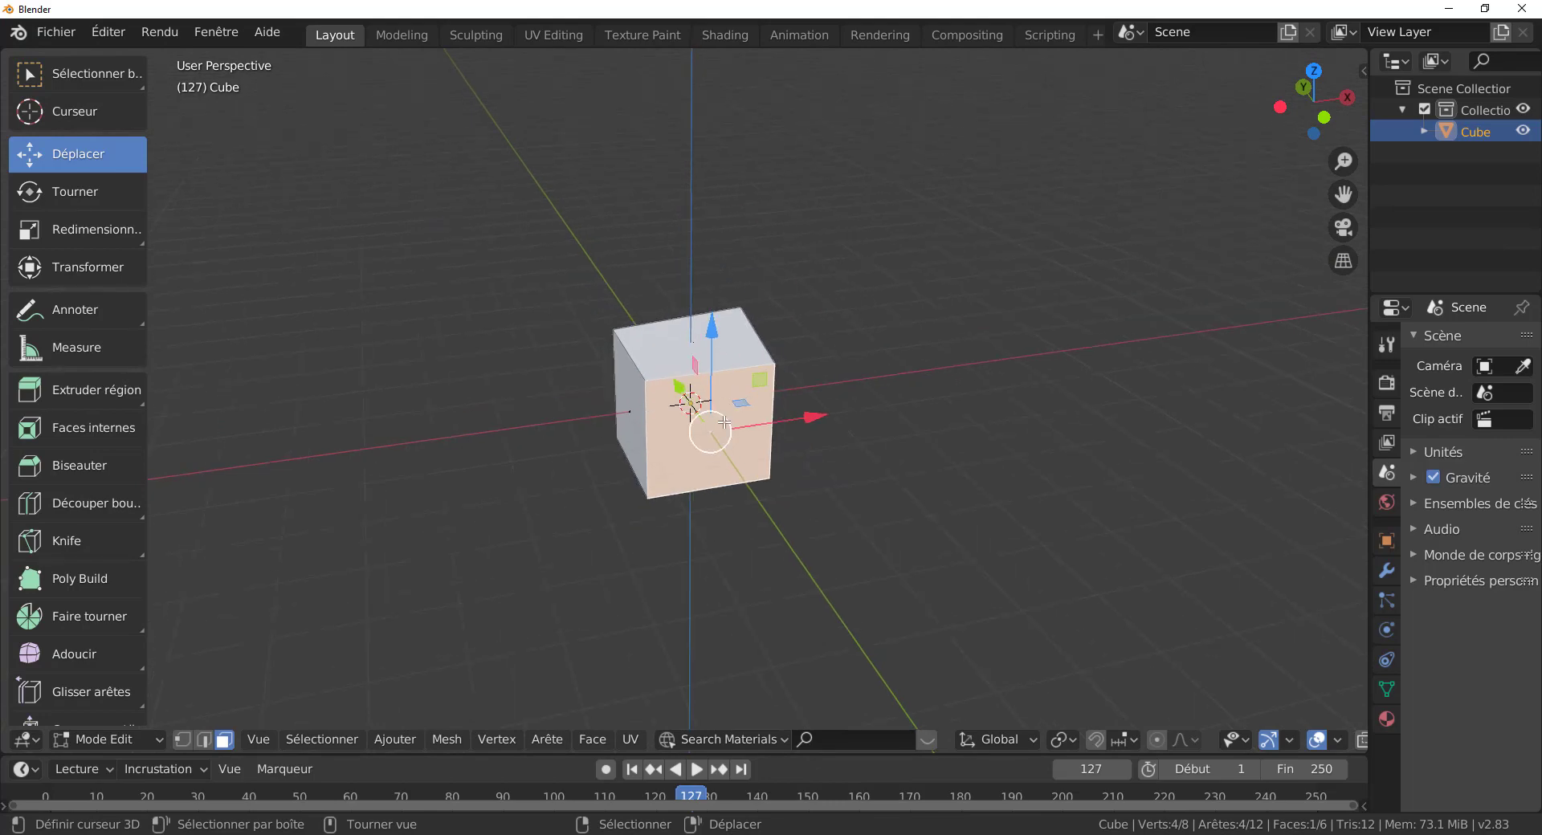
key(Tab)
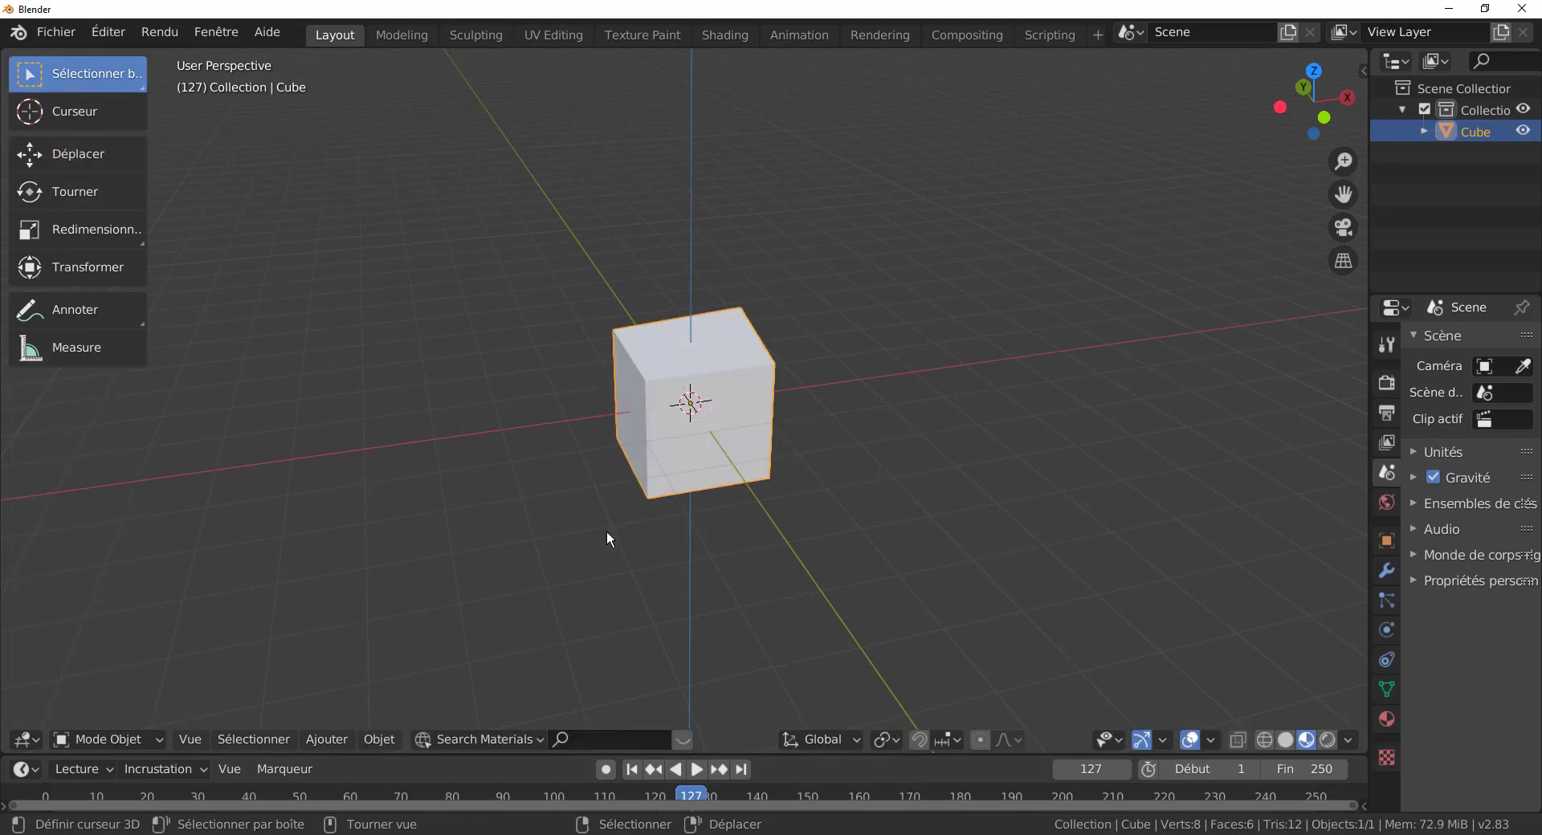
click(127, 740)
click(119, 692)
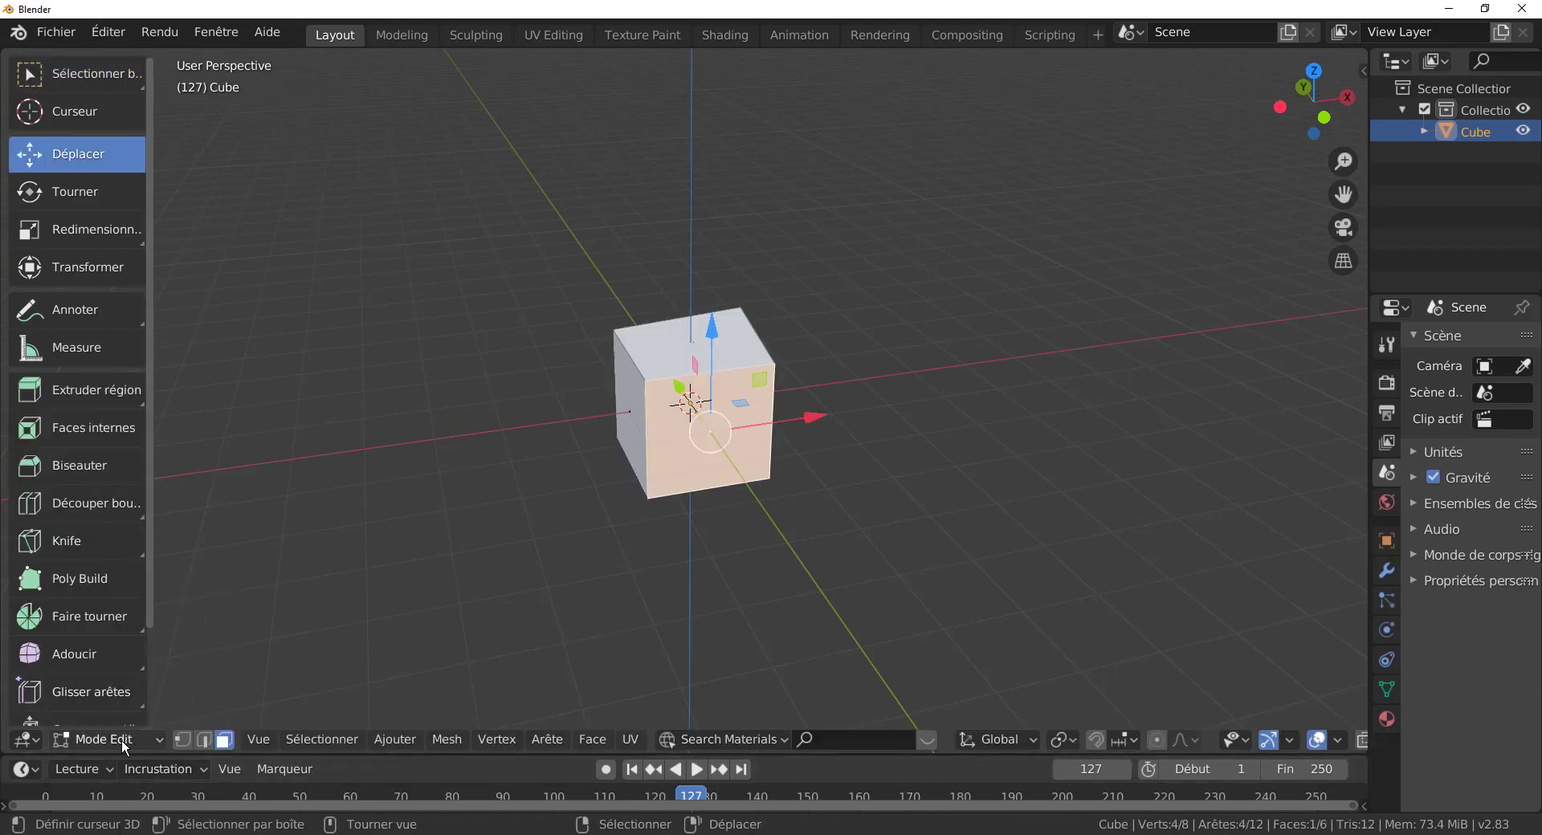
click(122, 741)
click(104, 711)
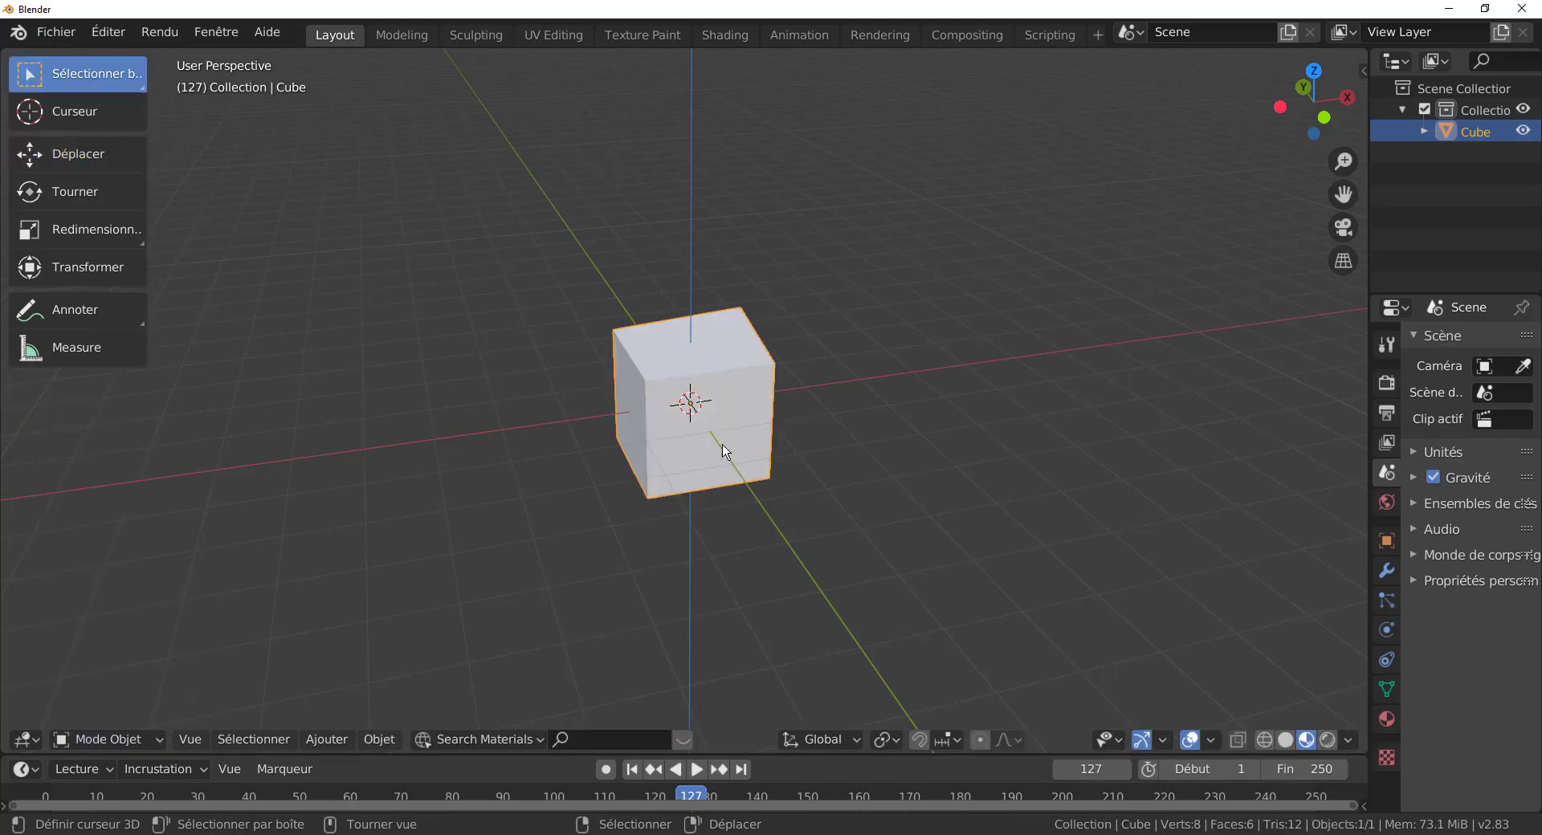
Try moving the whole cube in Object Mode and undo the change
middle_drag(665, 505, 736, 474)
key(g)
click(679, 455)
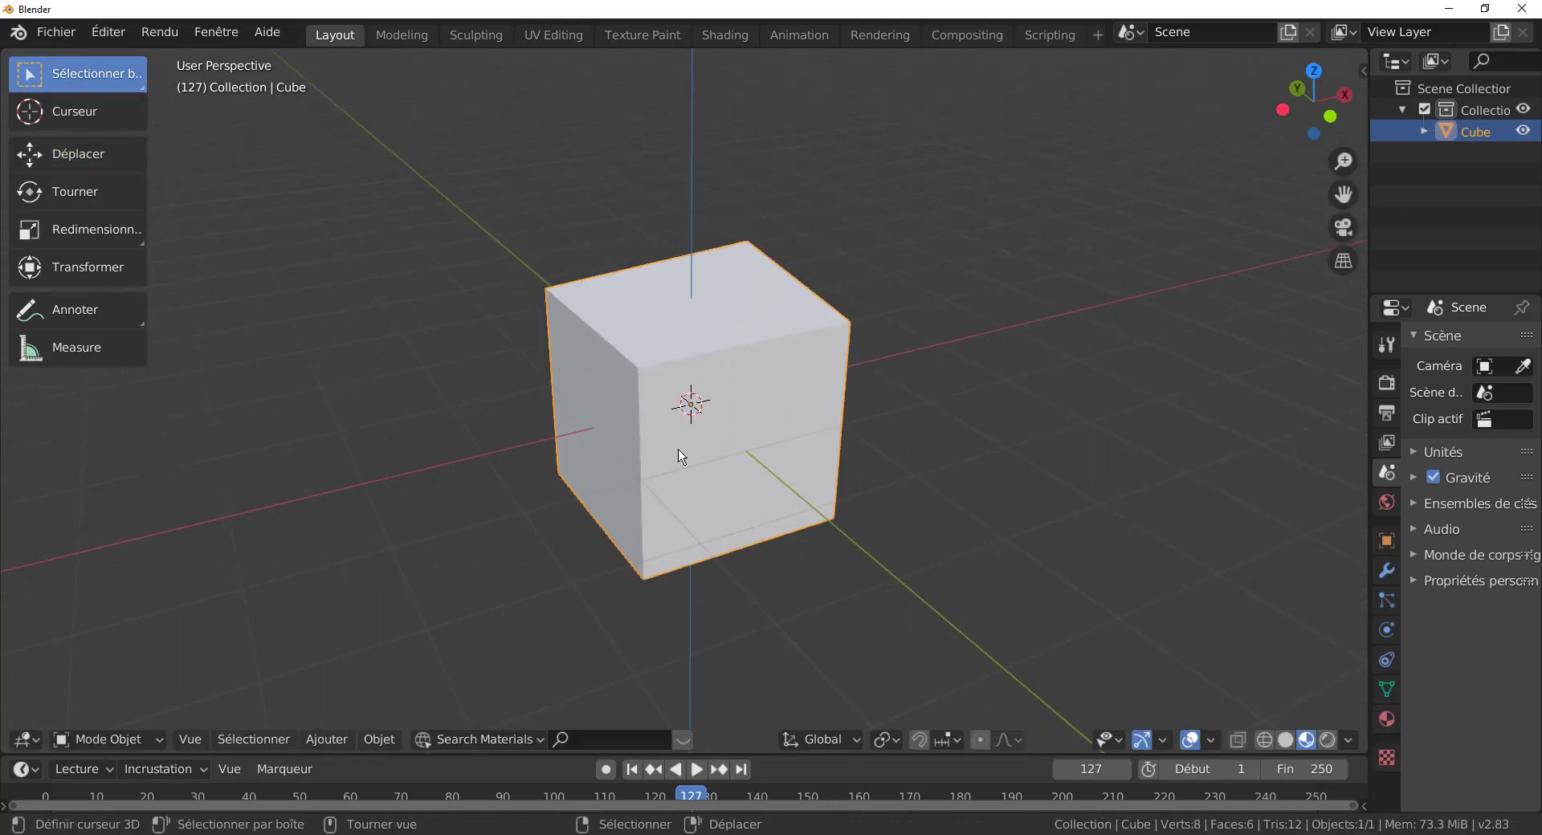
key(ctrl+z)
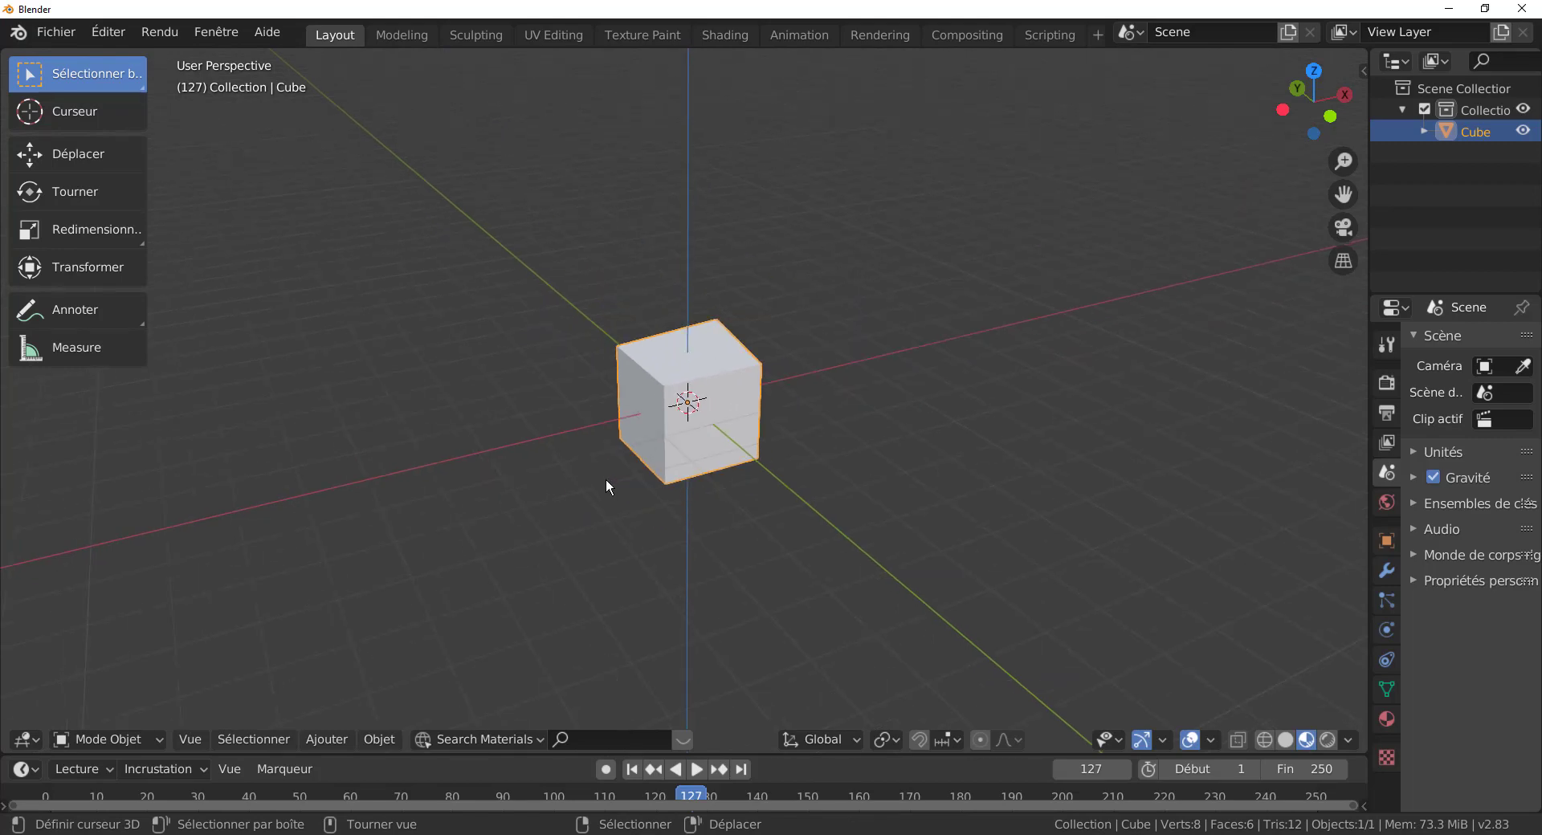
Delete the cube from the scene
click(93, 739)
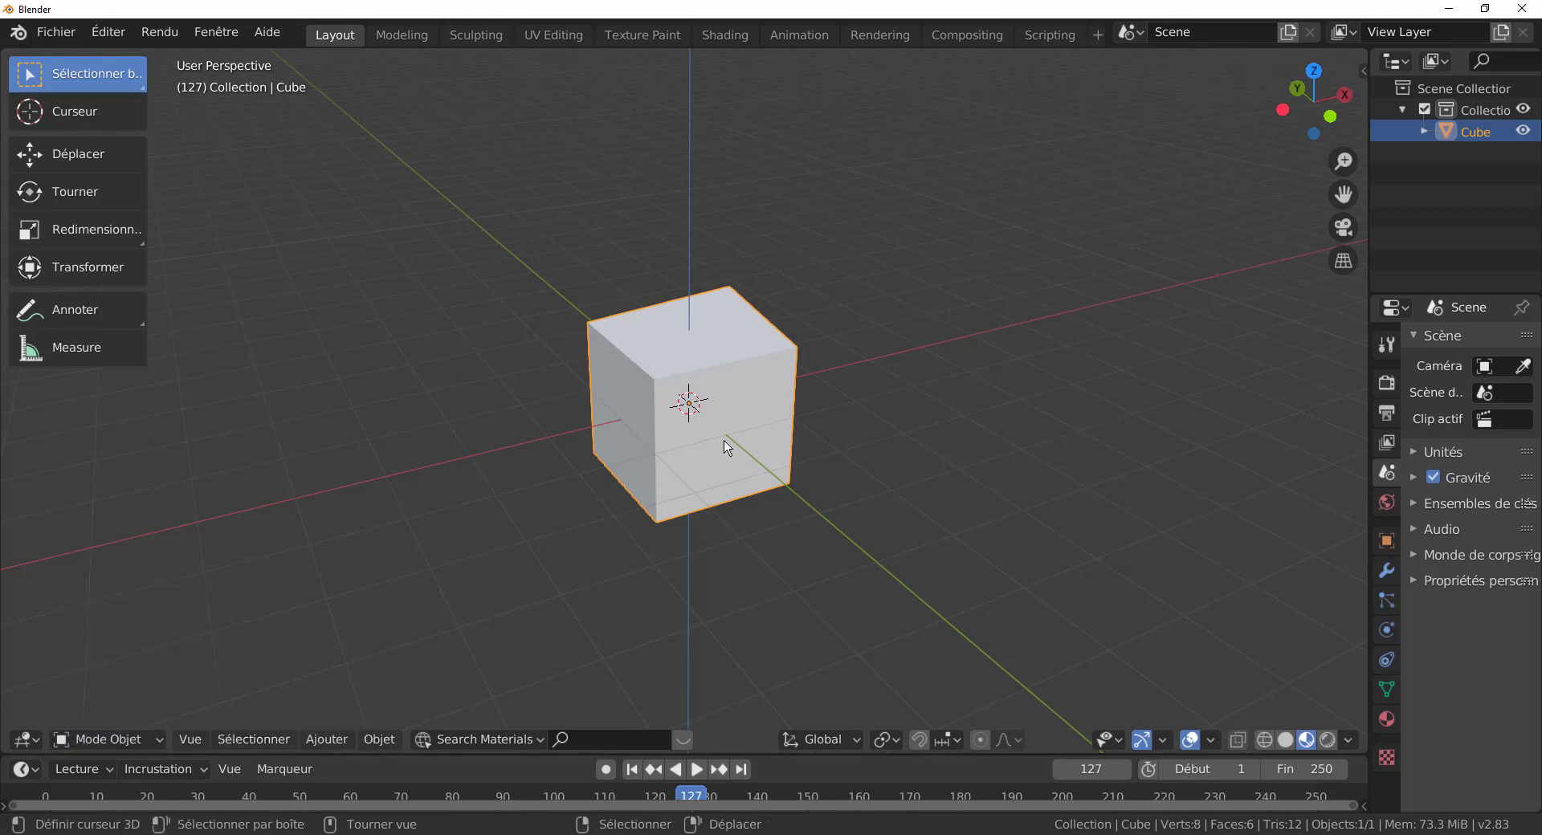
key(x)
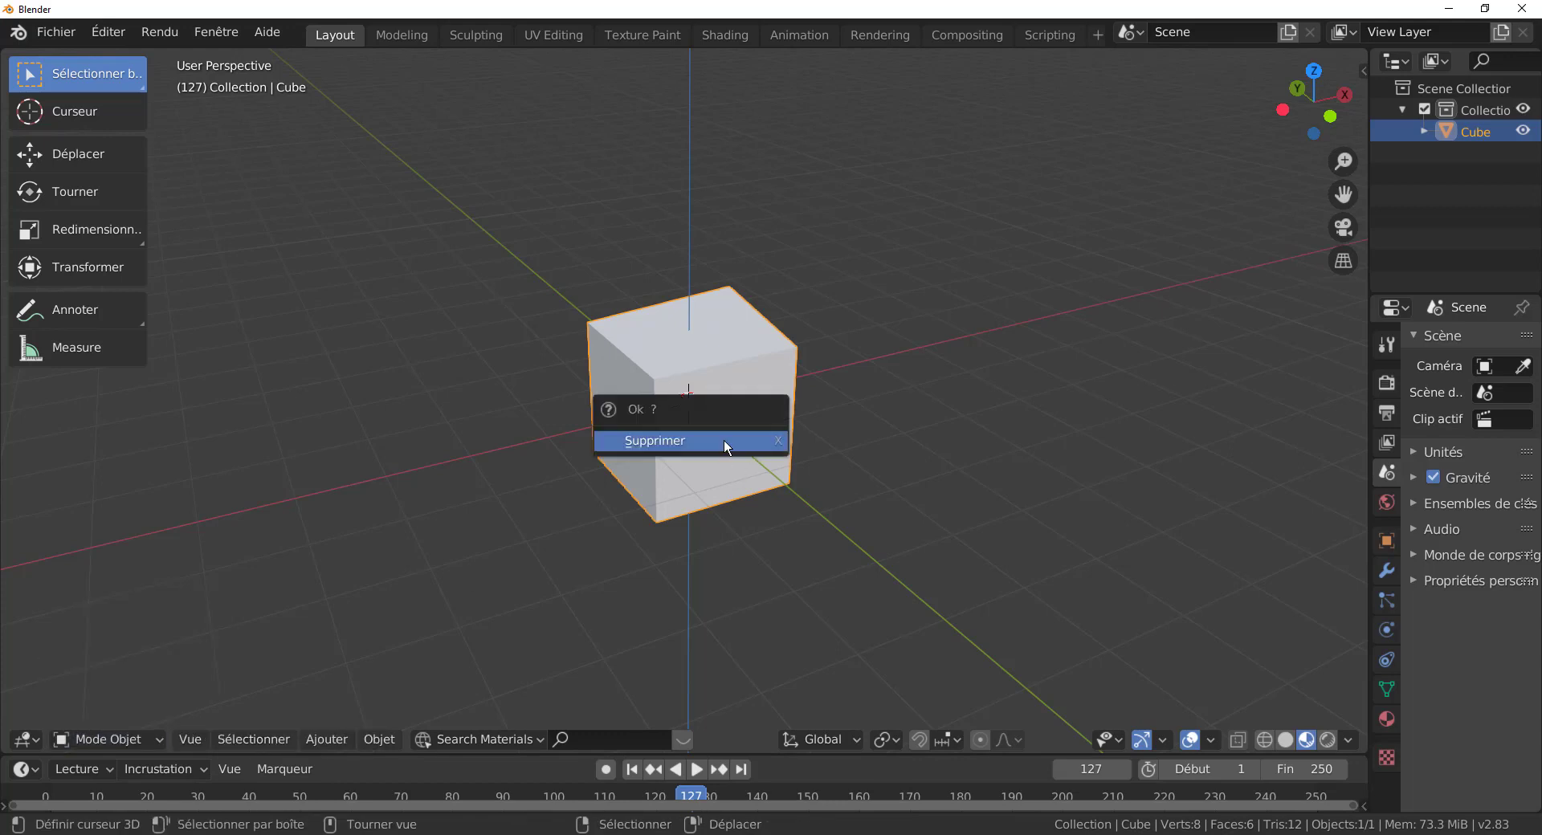
click(724, 440)
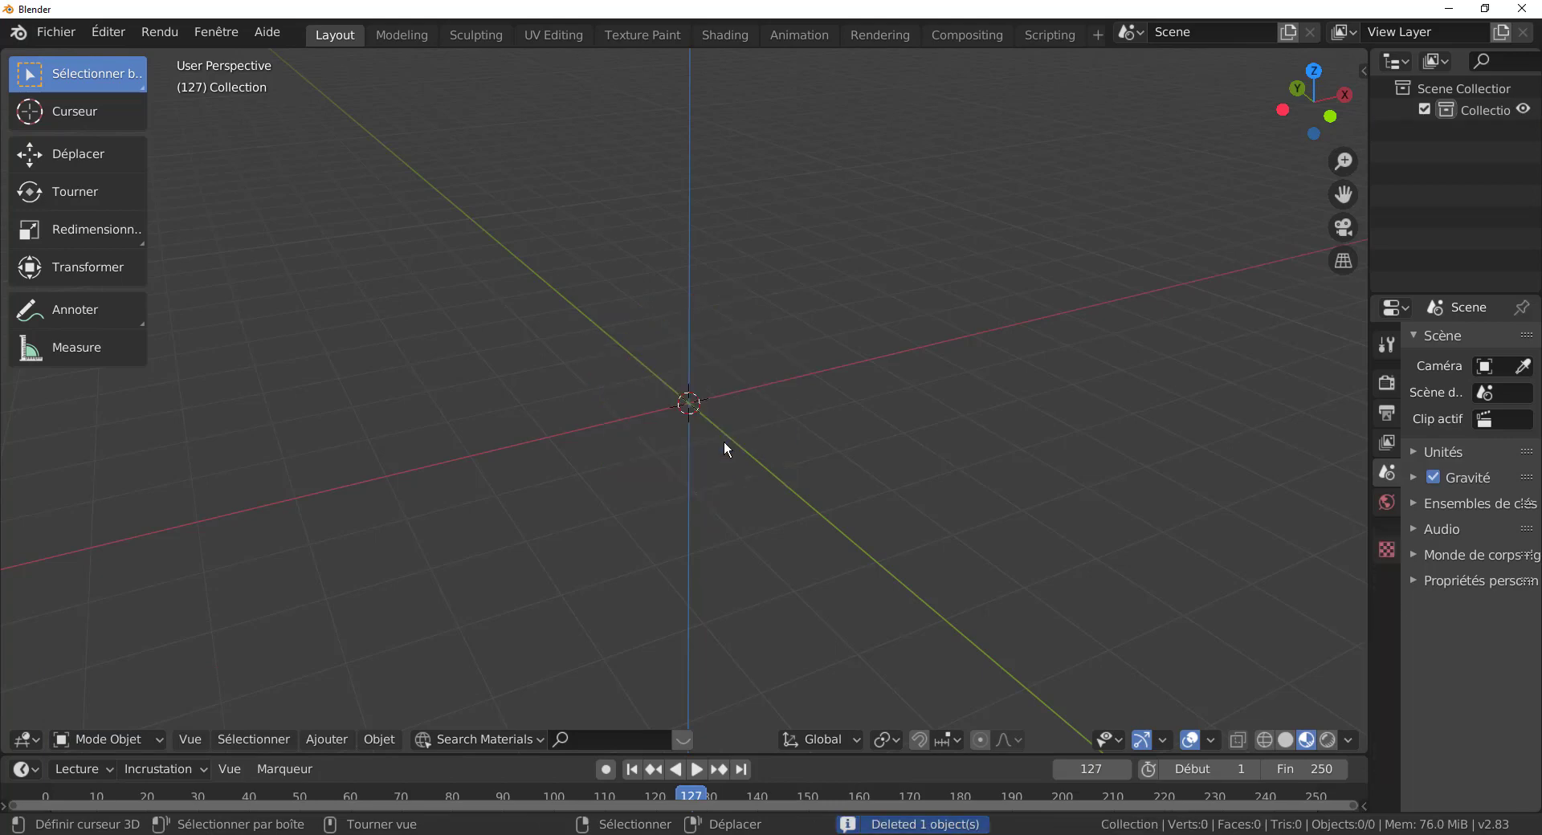
Add a circle mesh at the origin and open it in Edit Mode
click(313, 737)
mouse_move(320, 716)
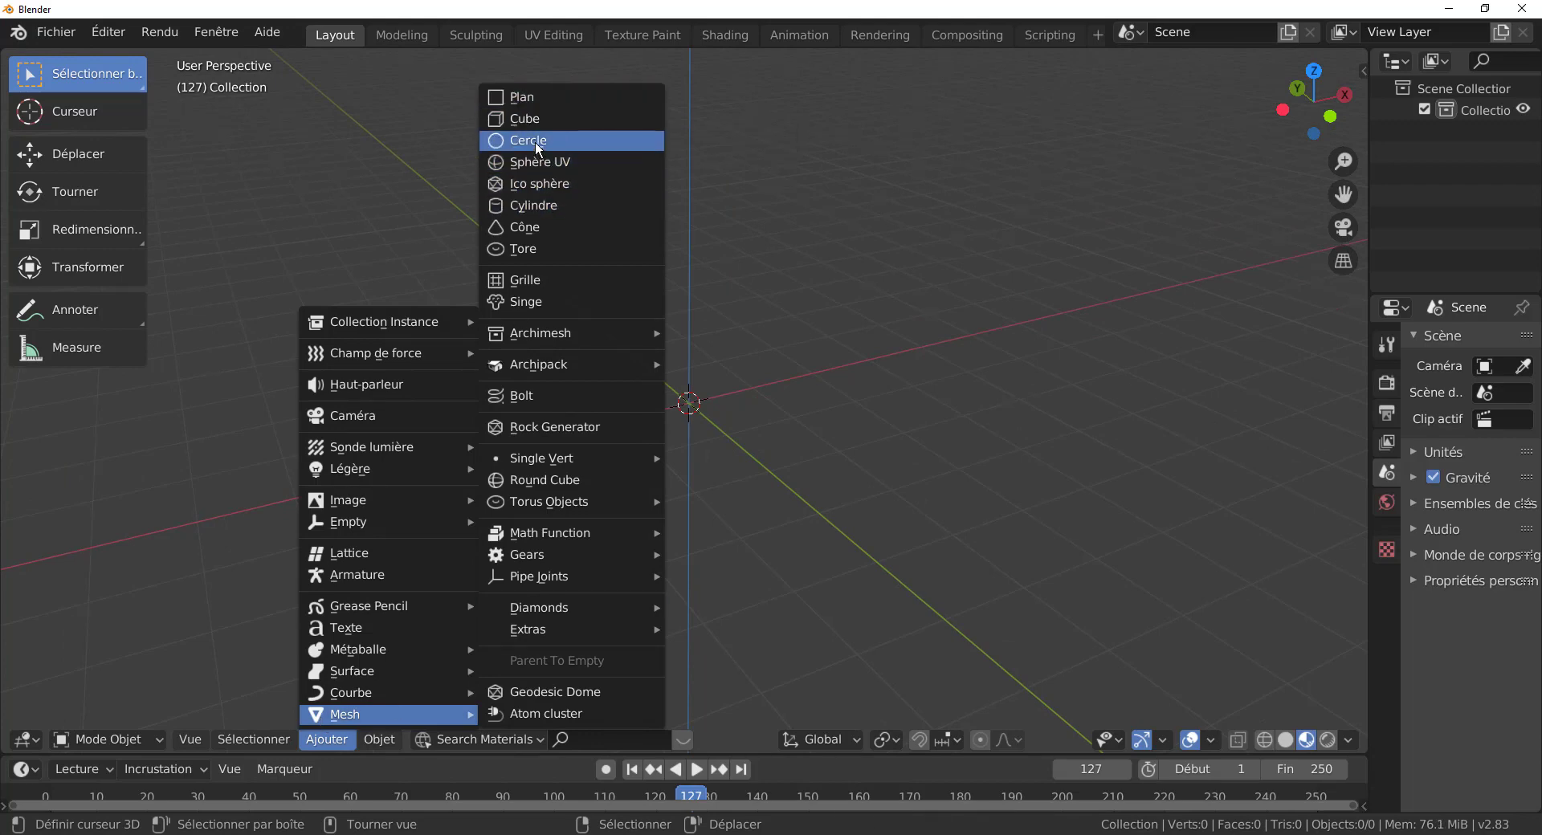
click(536, 144)
middle_drag(817, 564, 779, 572)
key(Tab)
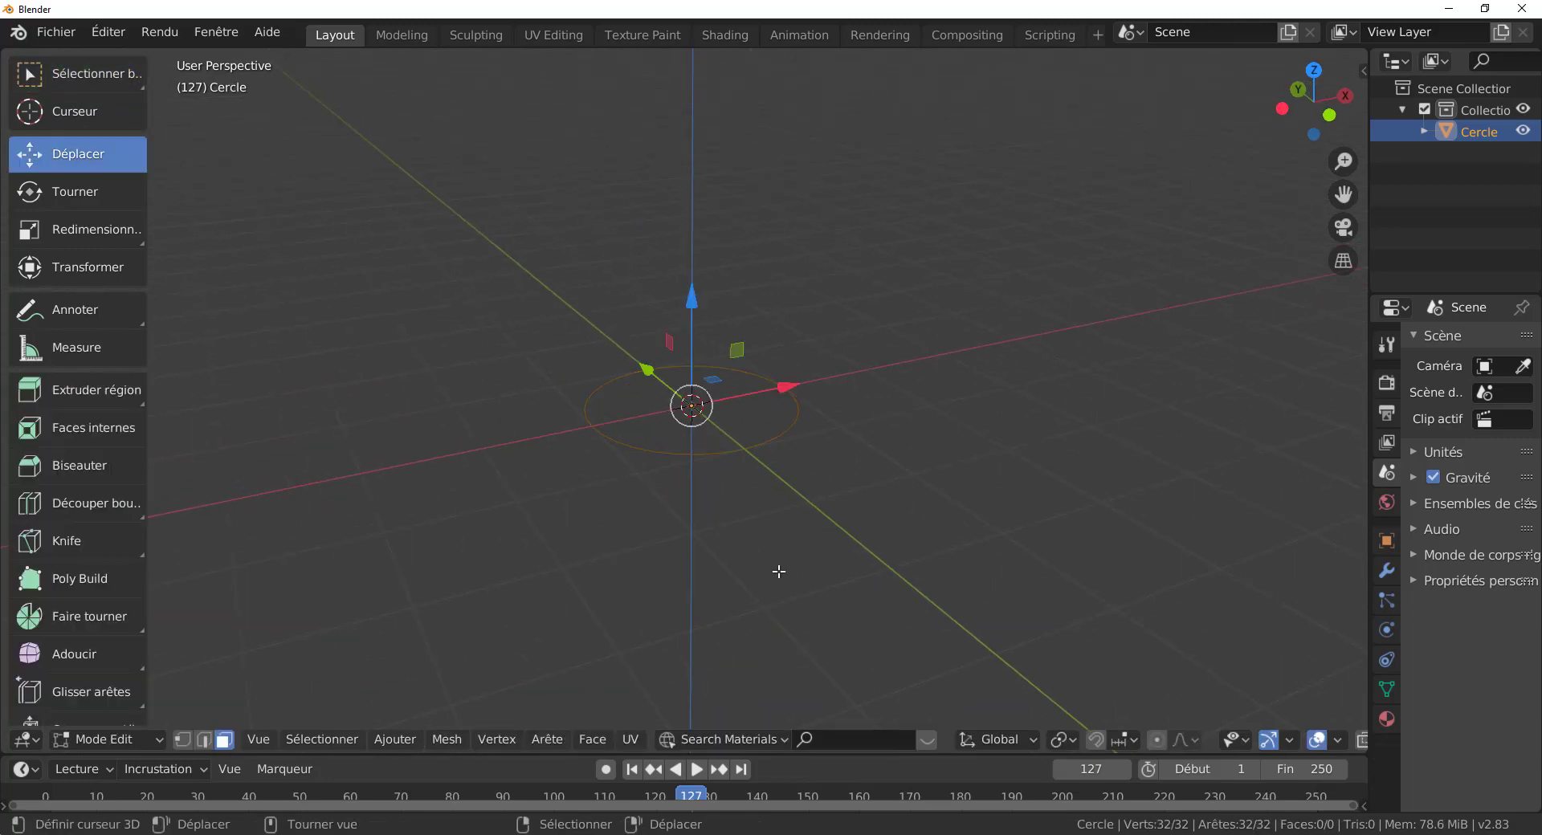
scroll(777, 572, up, 3)
key(Tab)
key(Tab)
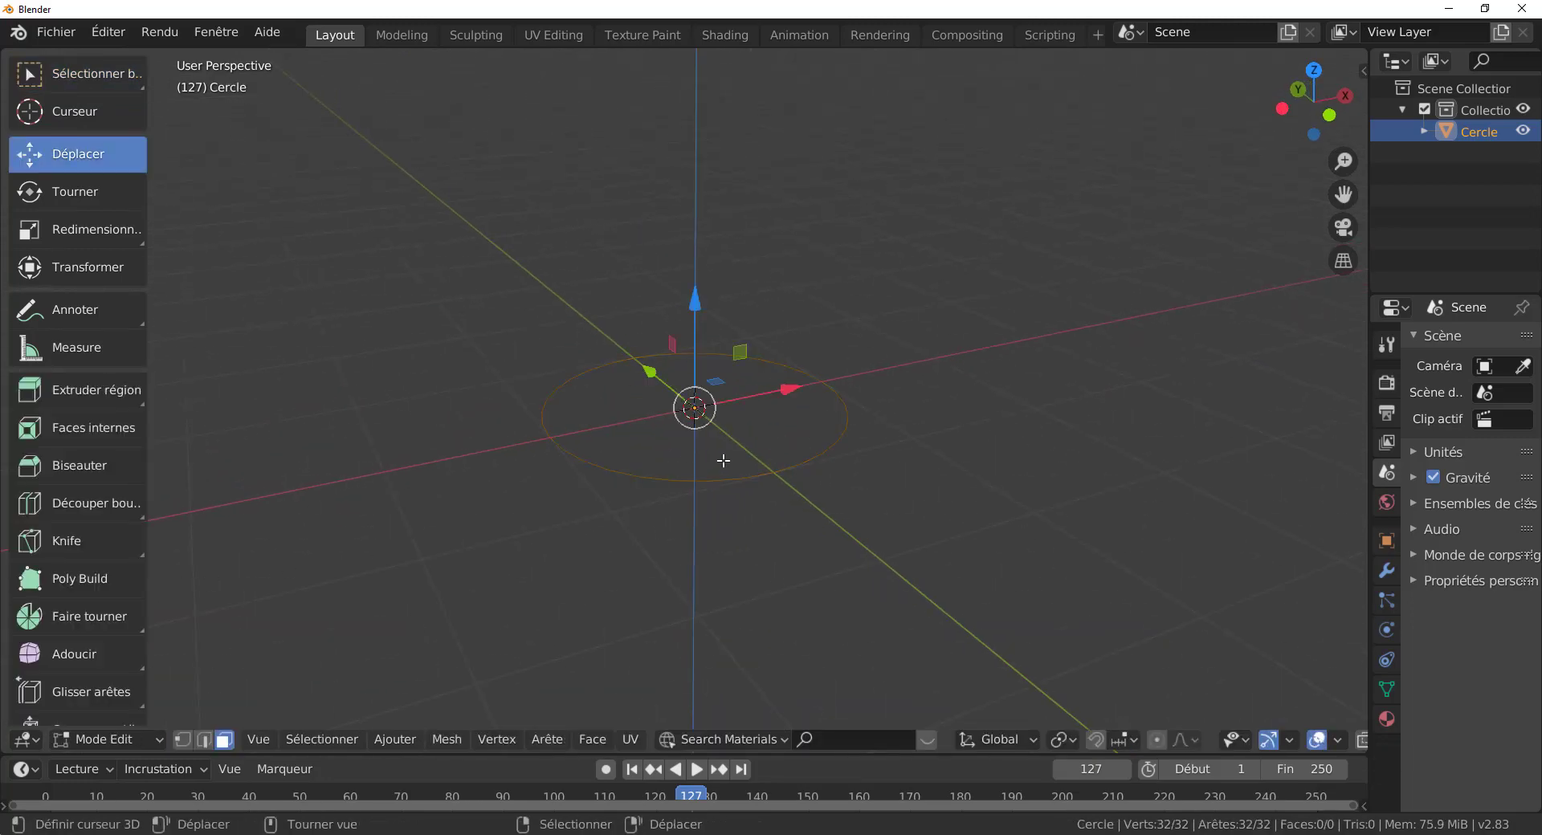
Change to vertex selection and lower all the circle's vertices along the Z axis, below the origin
click(175, 740)
middle_drag(757, 526, 764, 509)
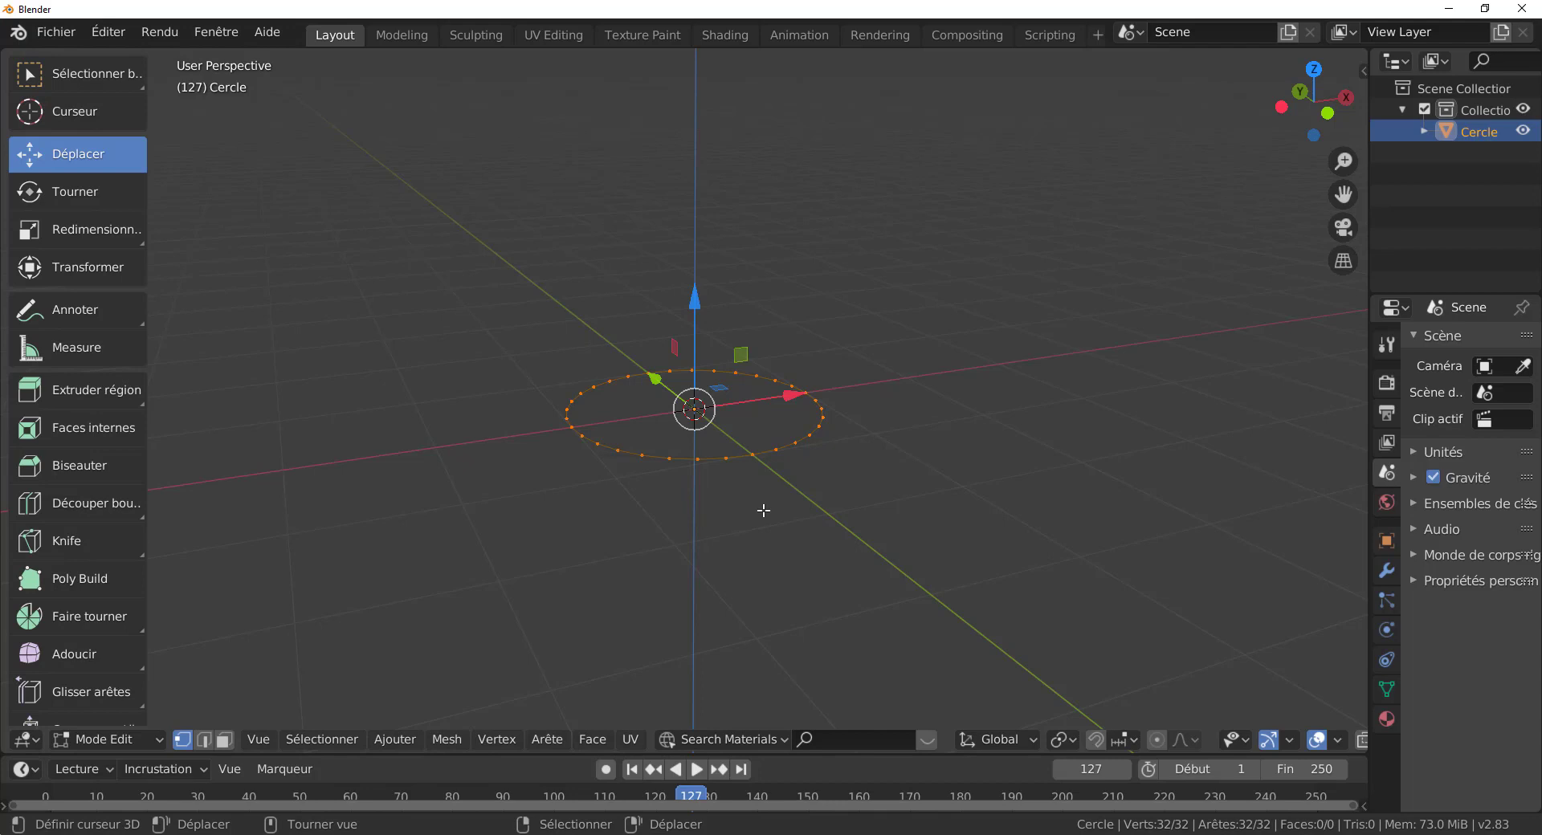
scroll(767, 511, up, 1)
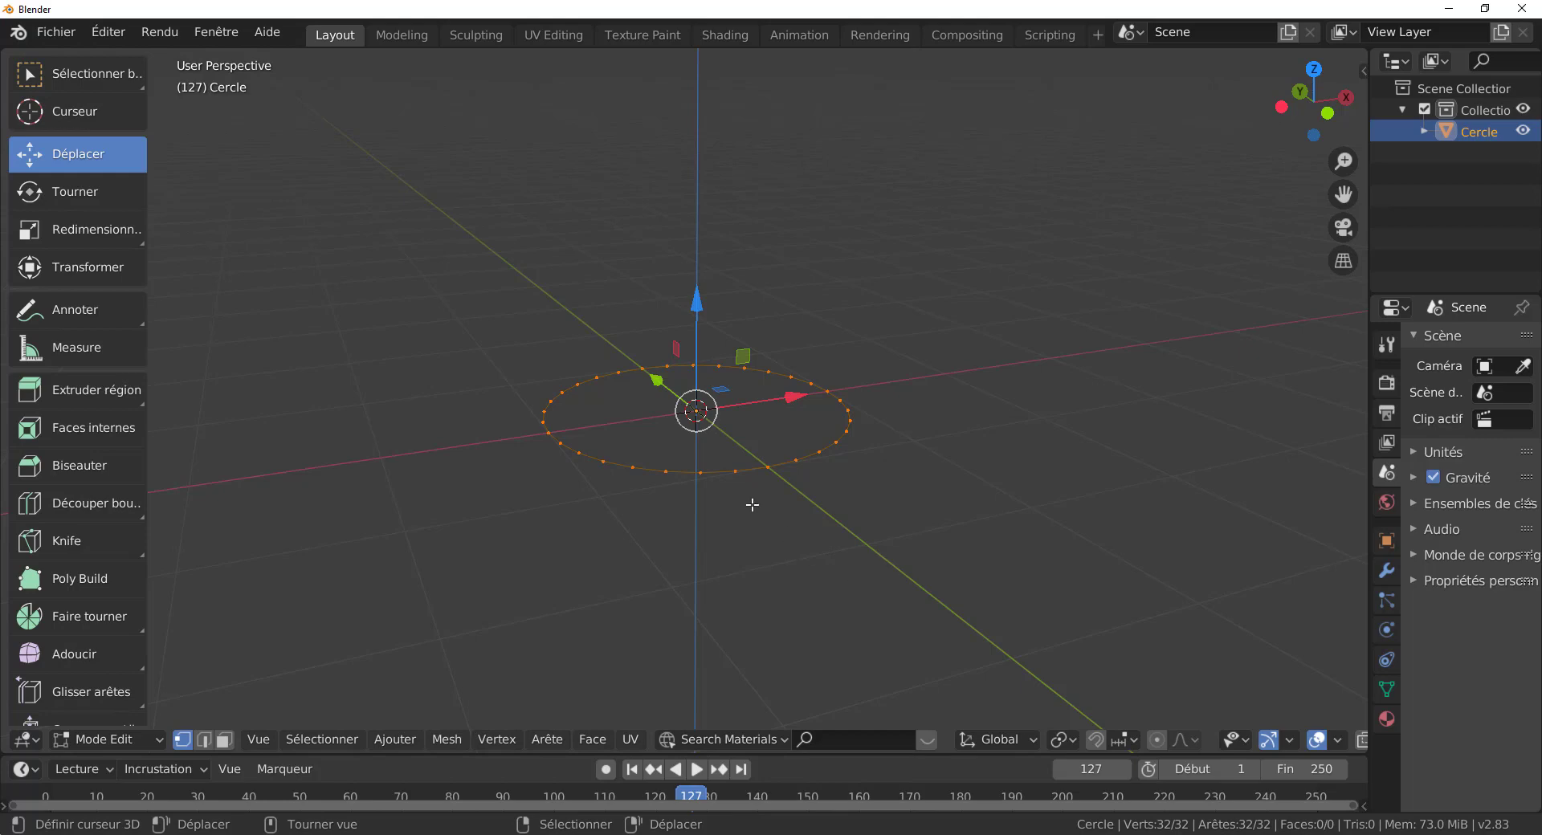
drag(699, 302, 710, 368)
Examine the lowered circle's ring of vertices from several angles and distances
middle_drag(806, 661, 838, 650)
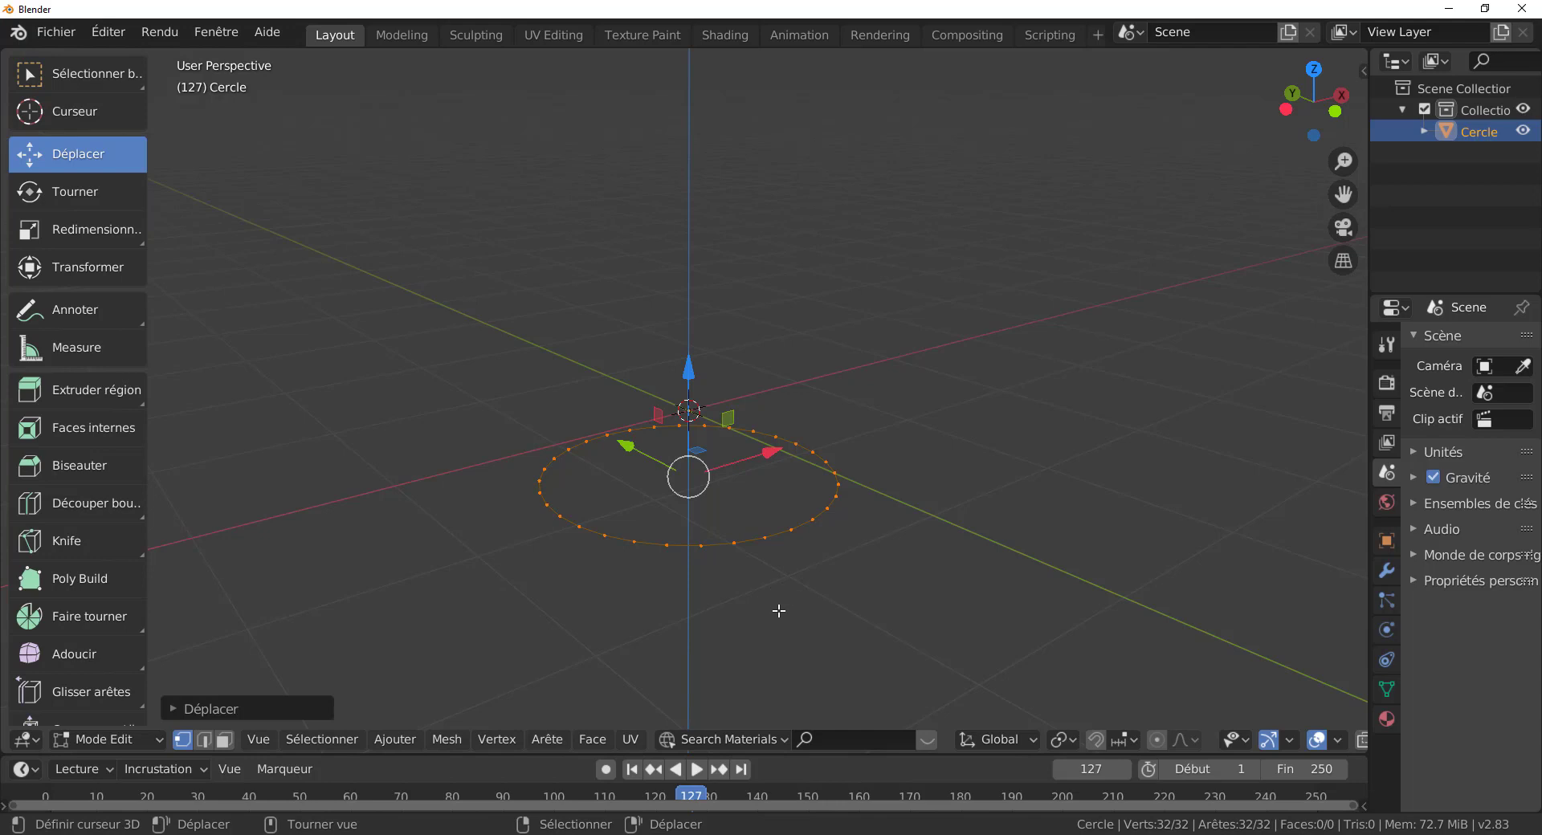
middle_drag(779, 613, 773, 605)
scroll(769, 603, up, 1)
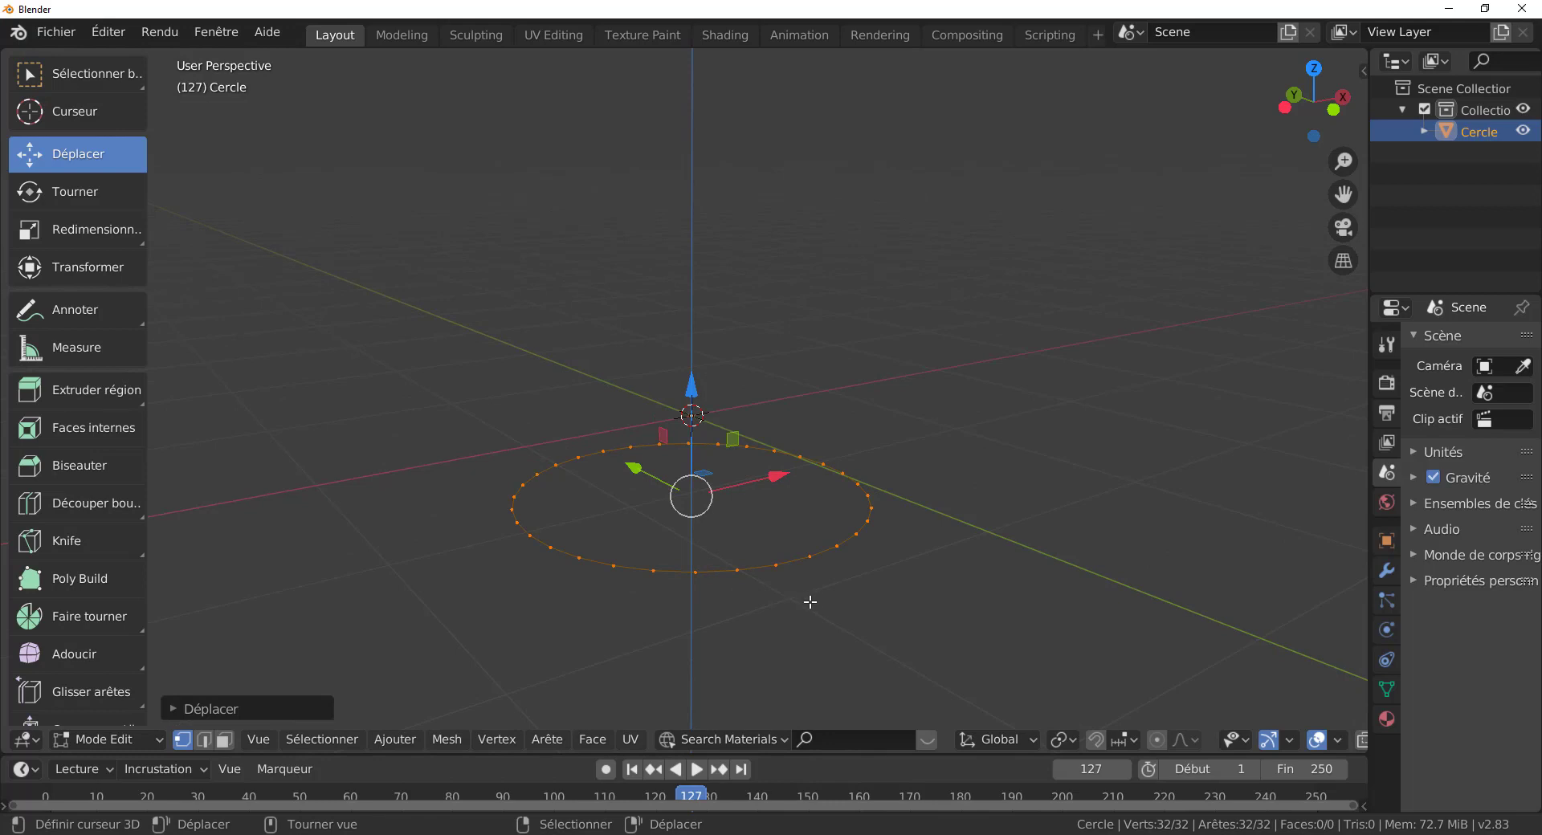
middle_drag(811, 603, 827, 605)
scroll(827, 606, down, 2)
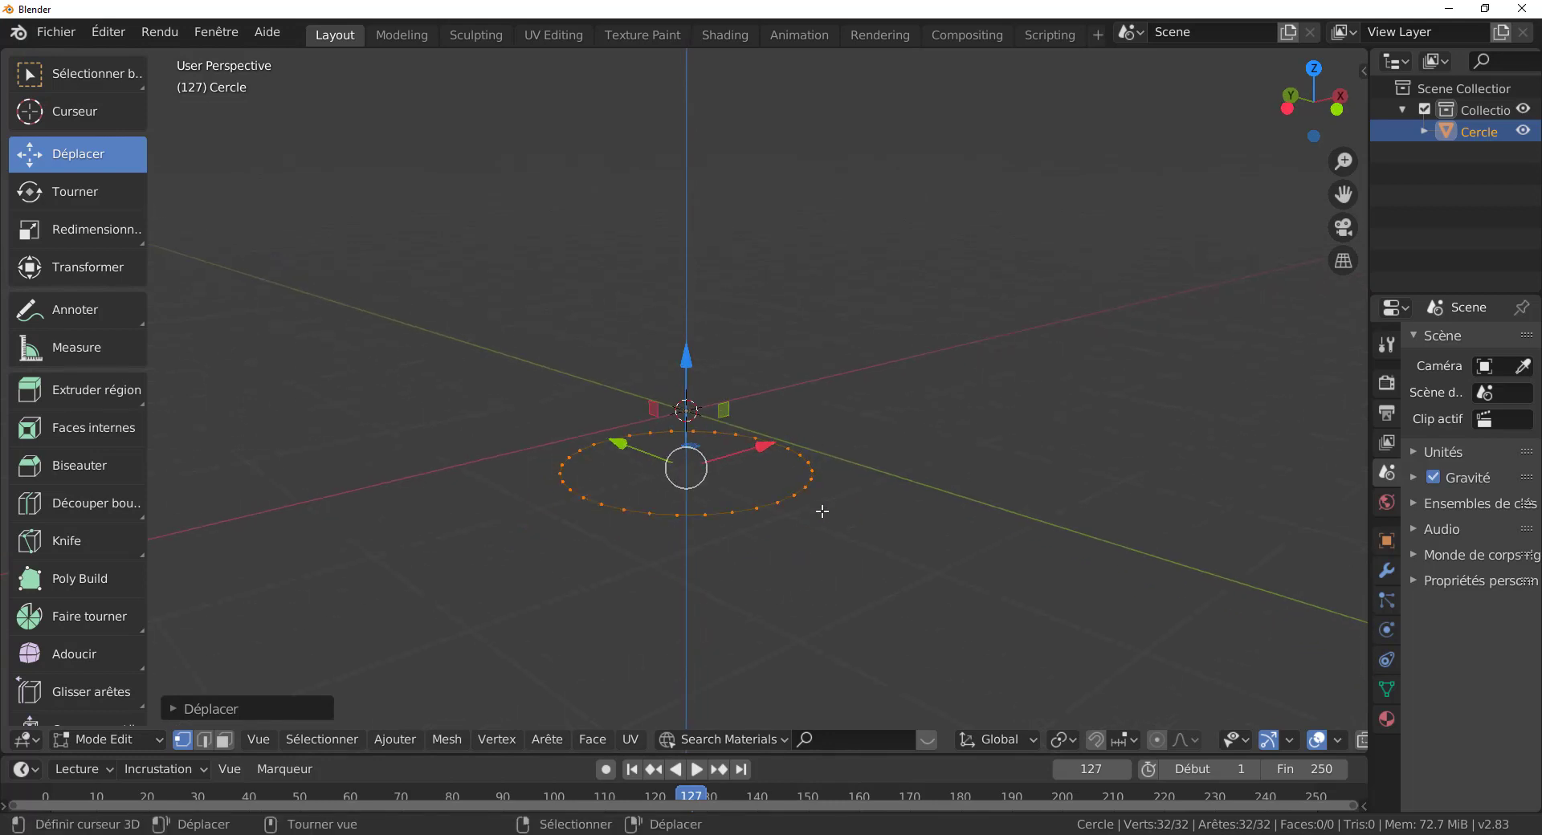
middle_drag(776, 531, 771, 530)
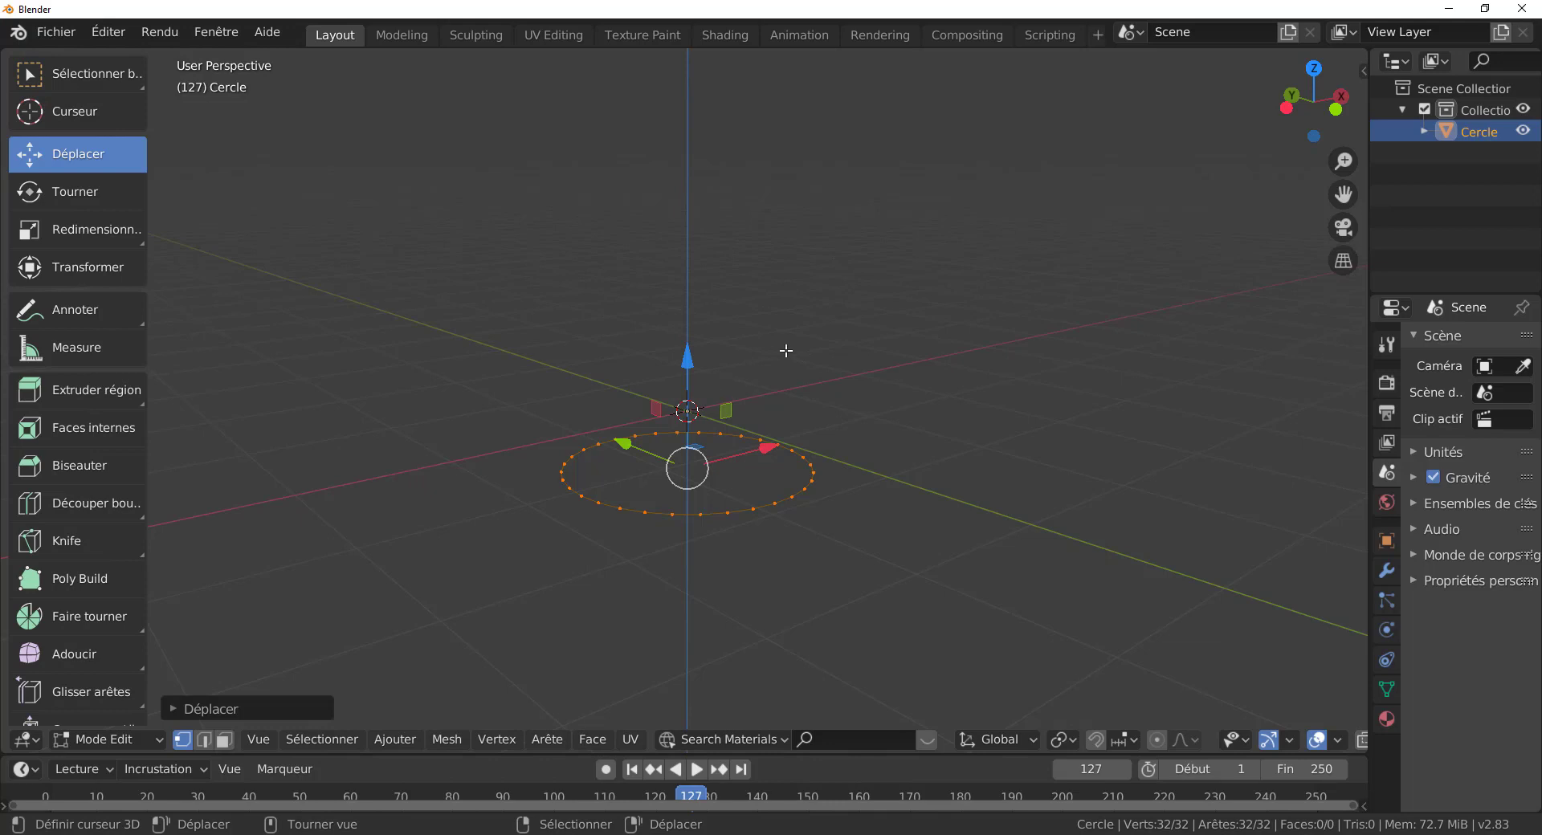
middle_drag(786, 351, 845, 394)
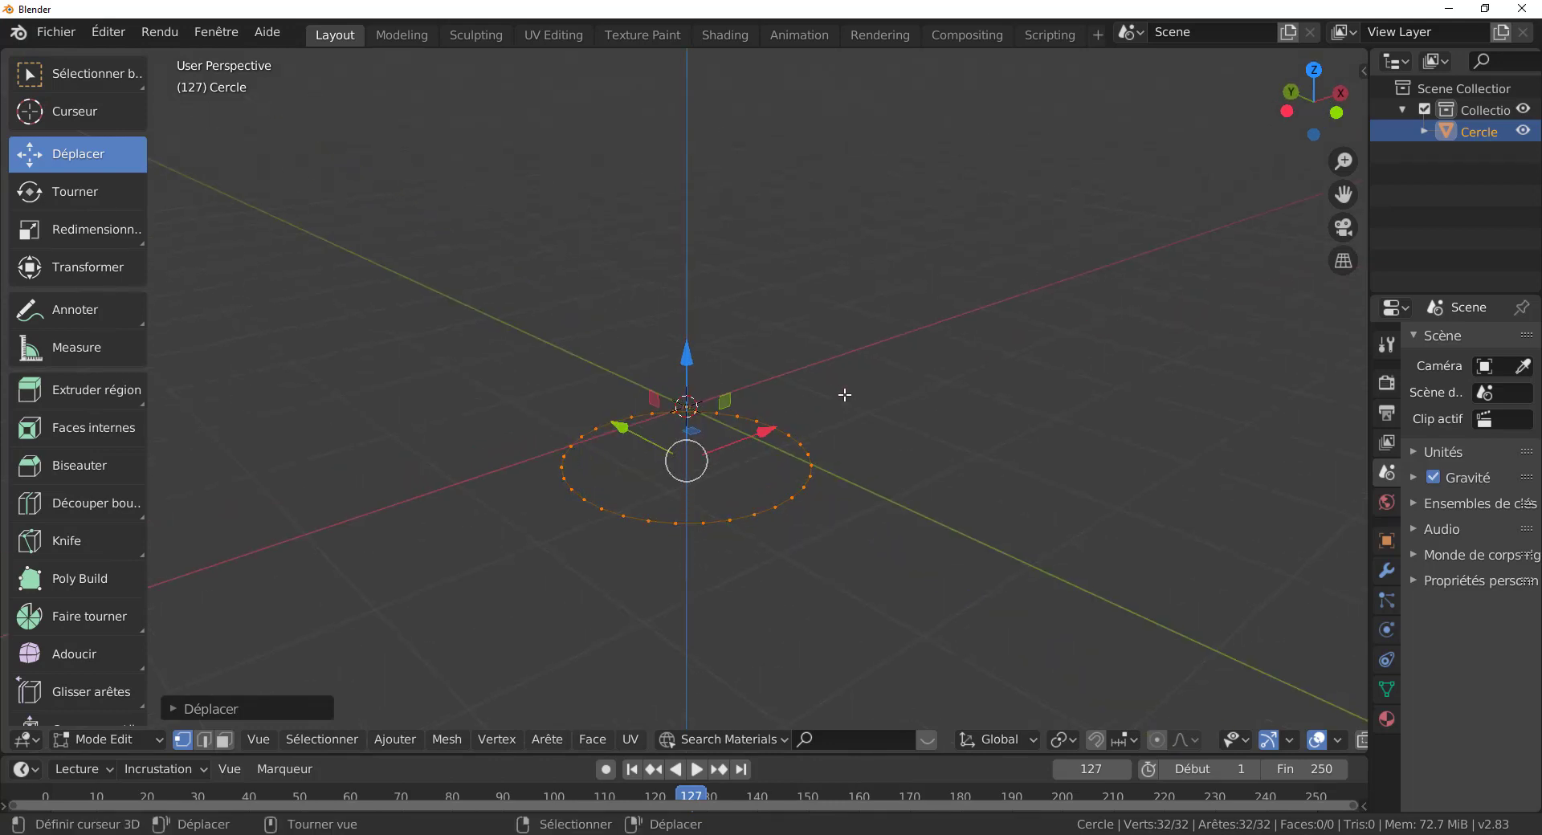
middle_drag(793, 496, 776, 588)
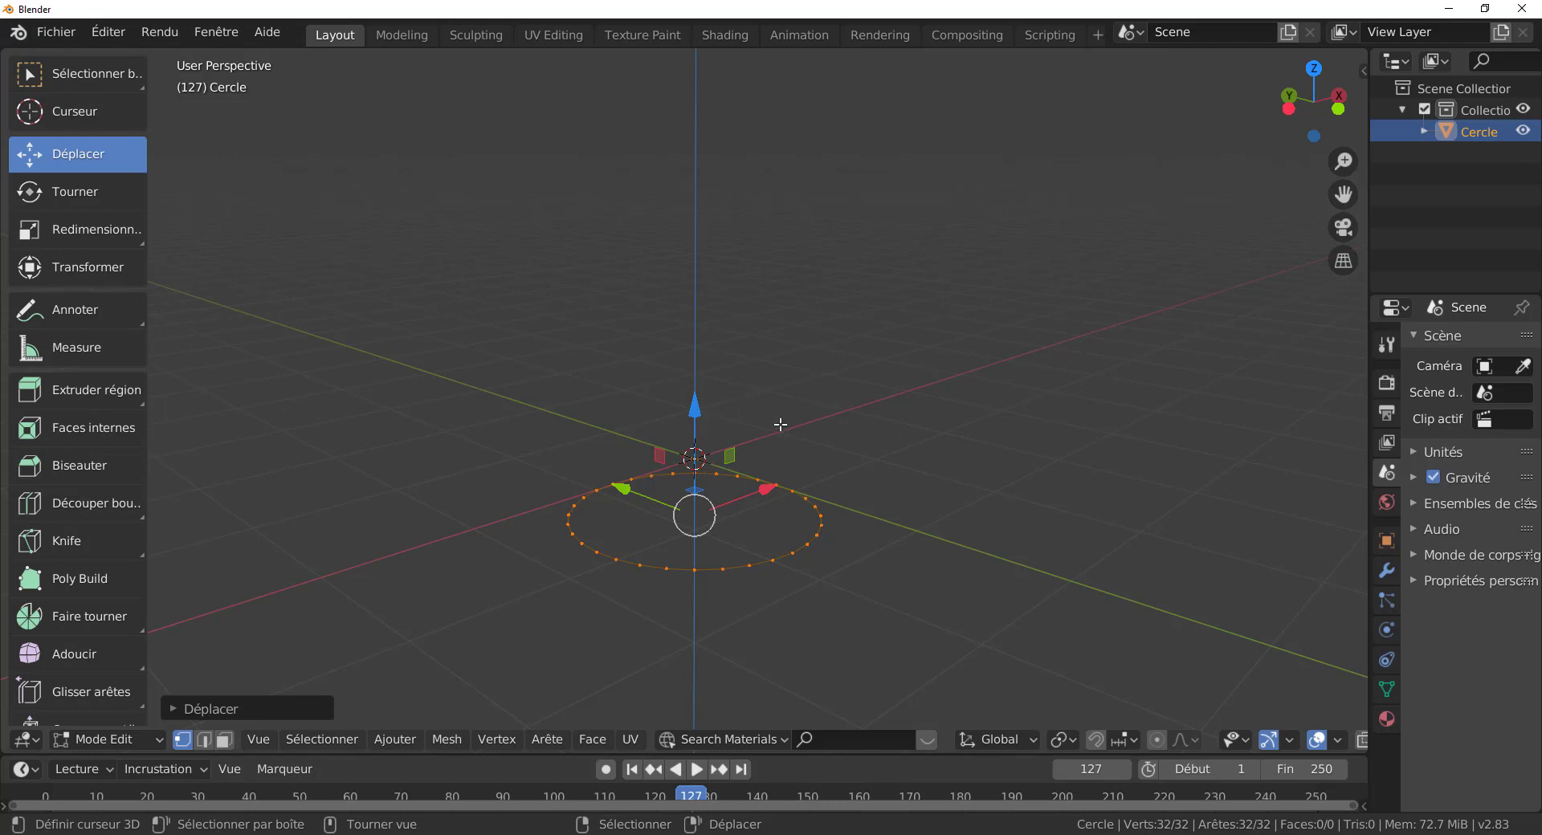
Try extruding the circle freely upward twice, cancelling the movement each time
key(e)
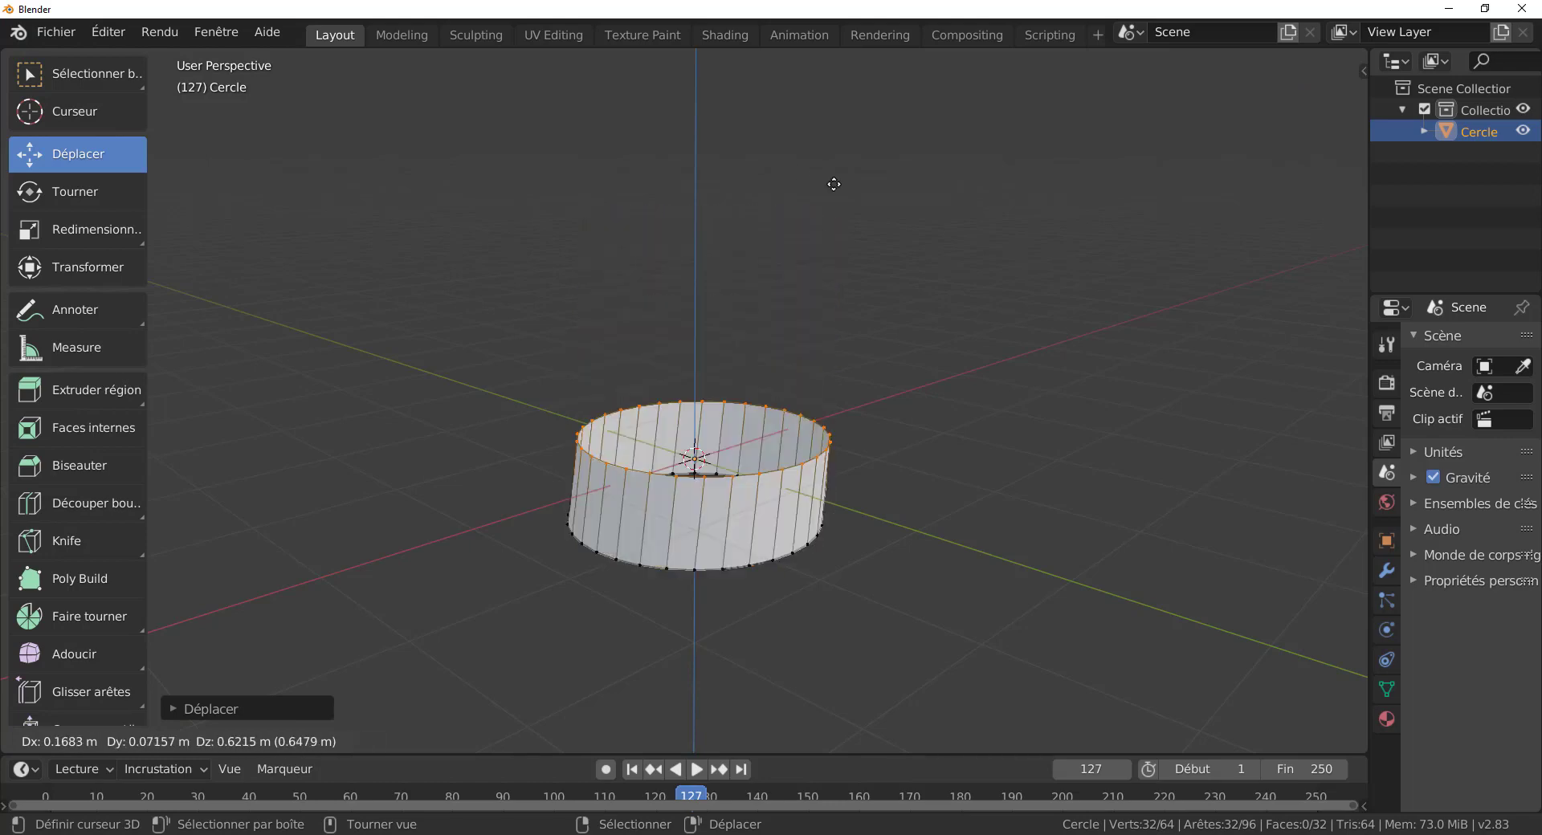
right_click(783, 183)
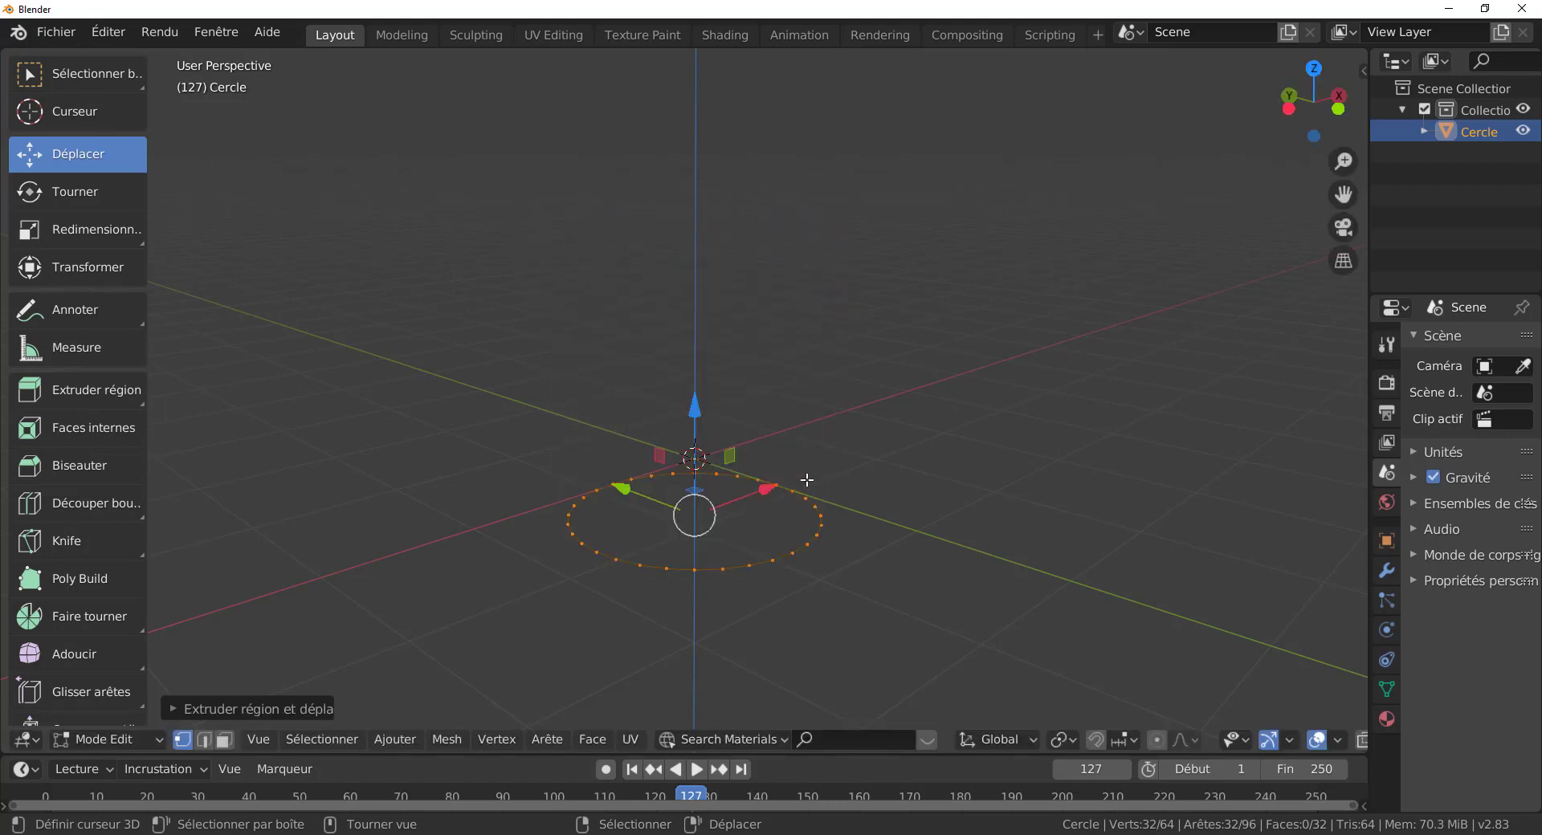
key(e)
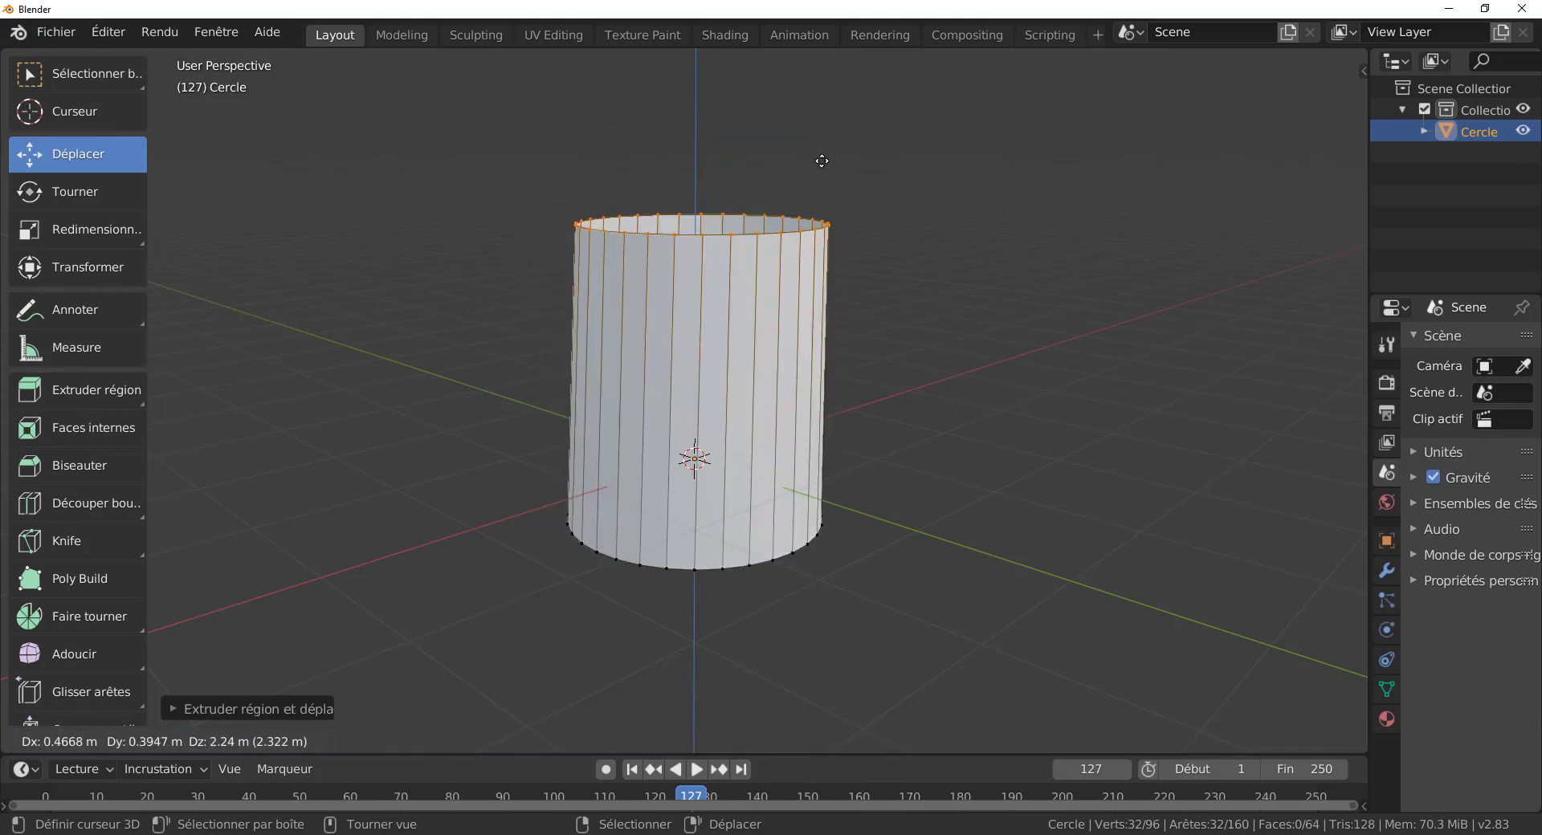
right_click(812, 115)
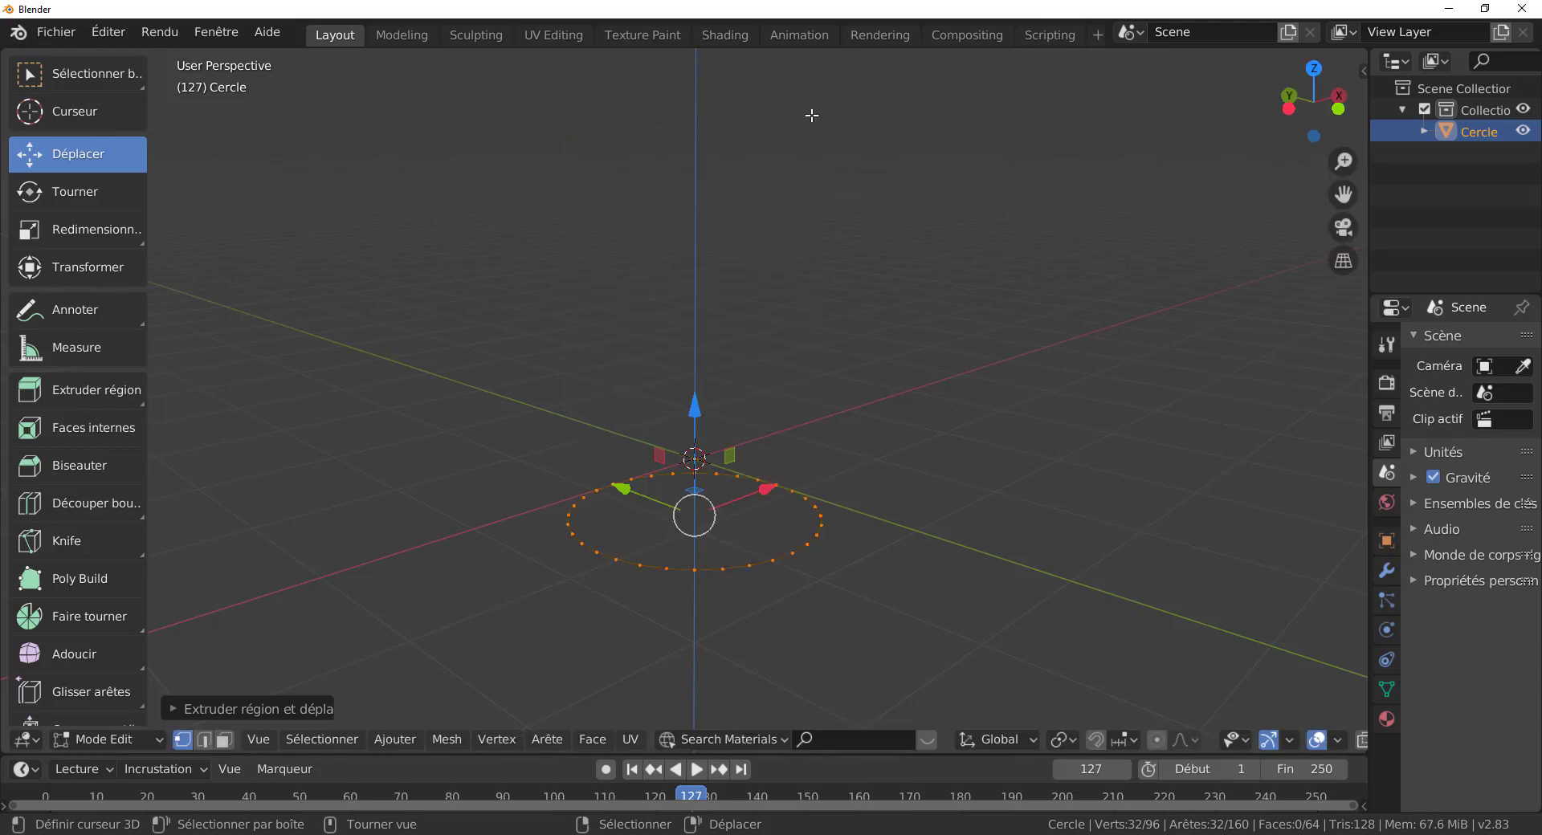
Raise the extruded ring along the Z axis to form cylinder walls, and try shifting the top ring
scroll(726, 520, up, 3)
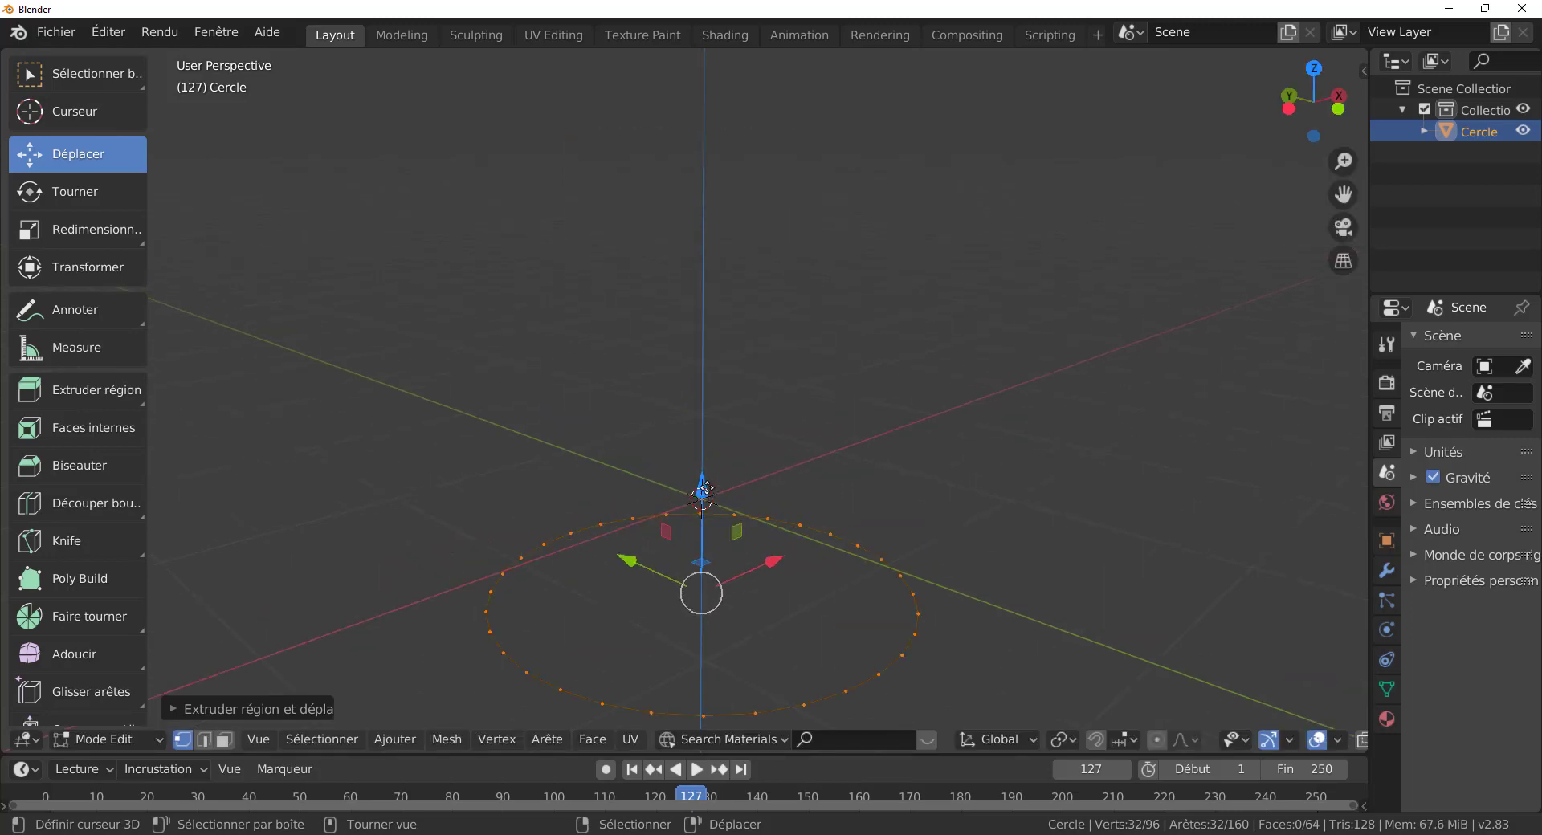
drag(707, 489, 727, 302)
scroll(699, 201, down, 3)
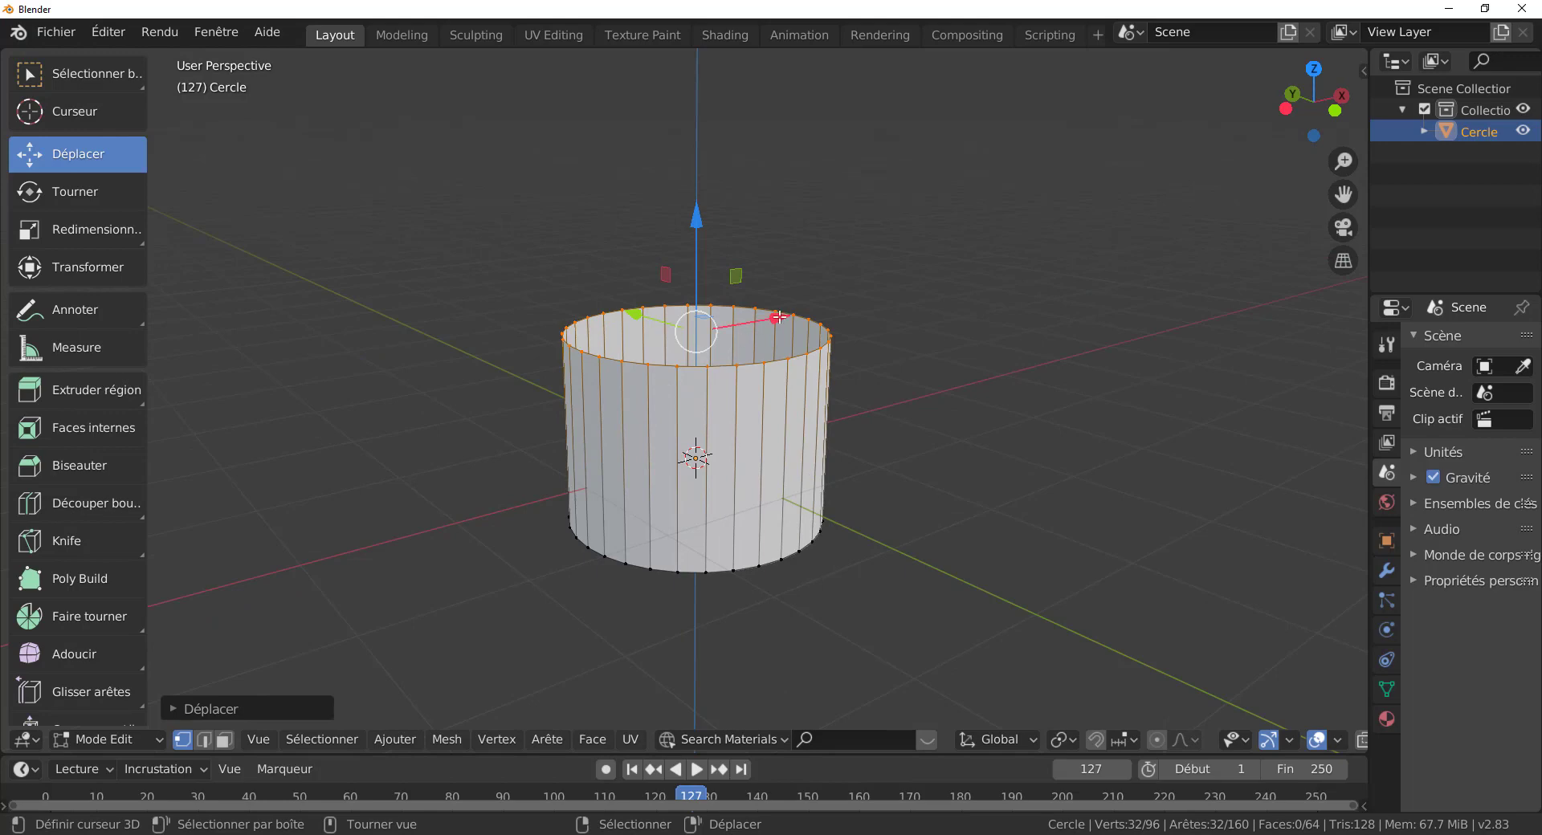
drag(778, 317, 1020, 273)
drag(870, 273, 614, 370)
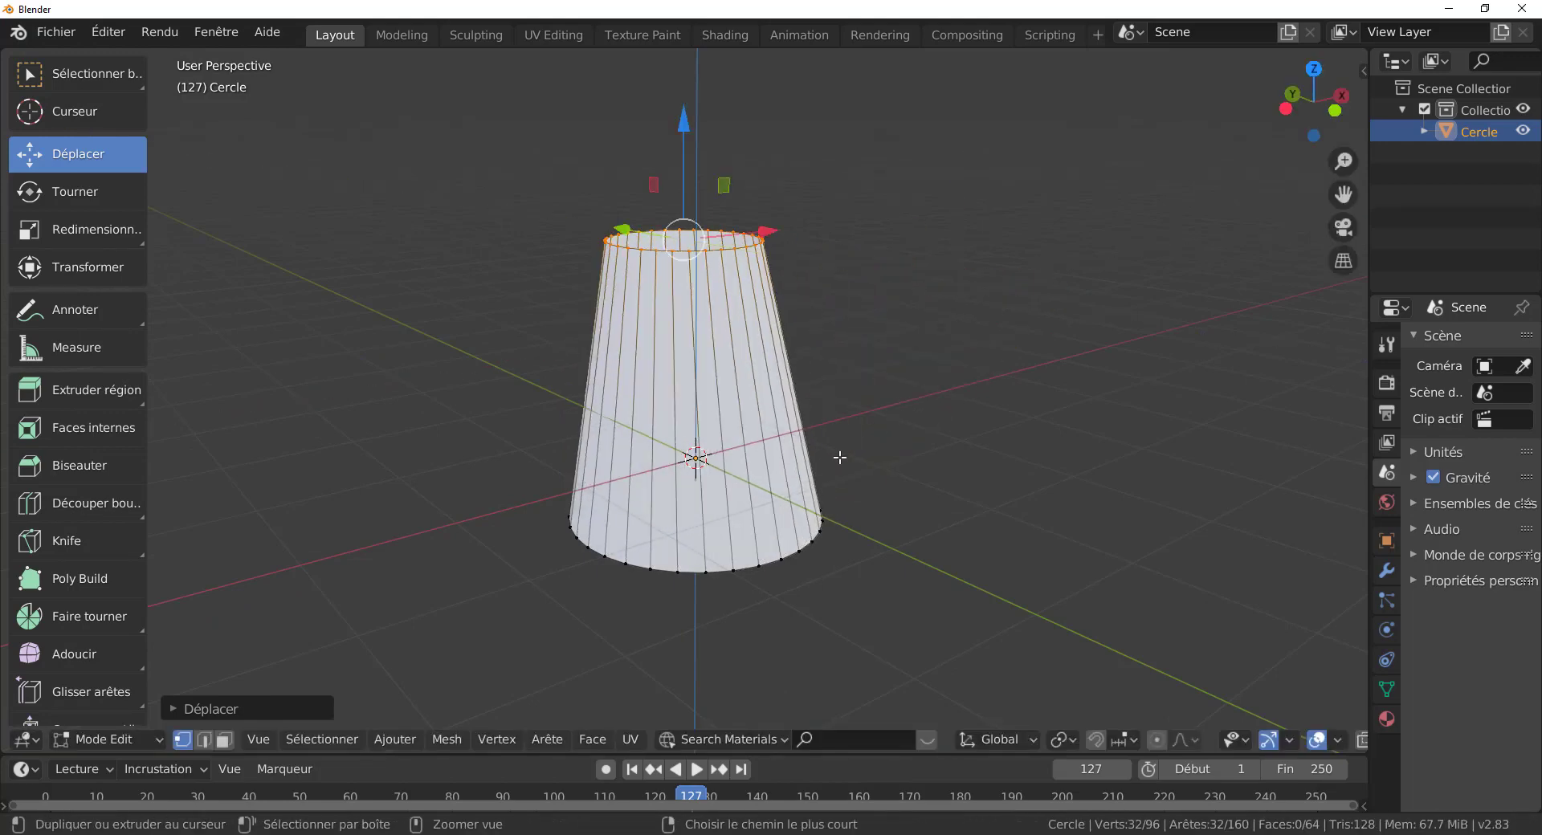
Undo the changes to the extruded ring until only the flat circle is left
key(ctrl+z)
key(ctrl+z)
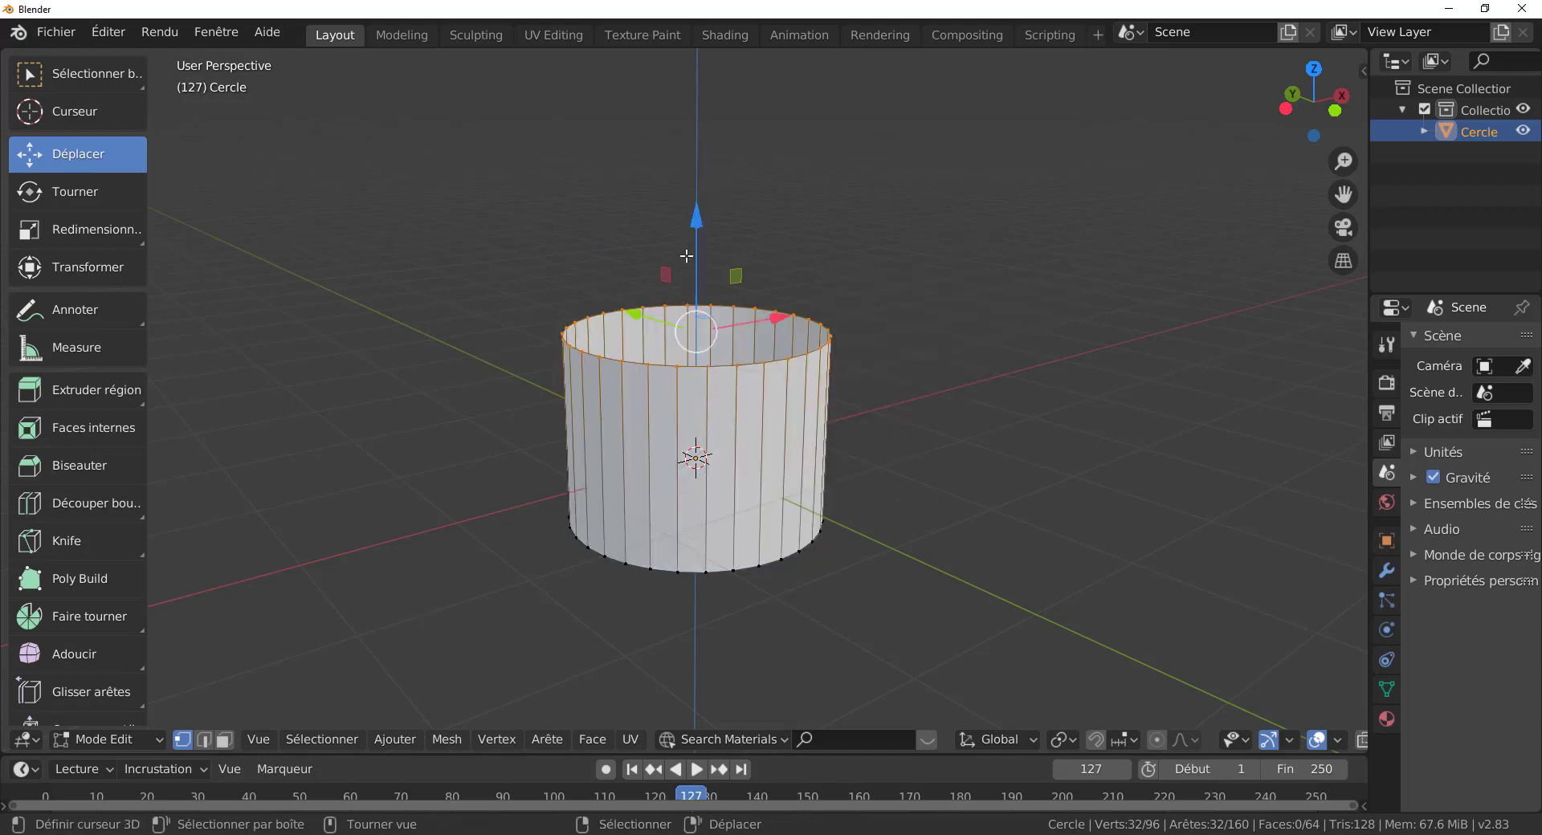
key(ctrl+z)
key(ctrl+z)
key(ctrl+z)
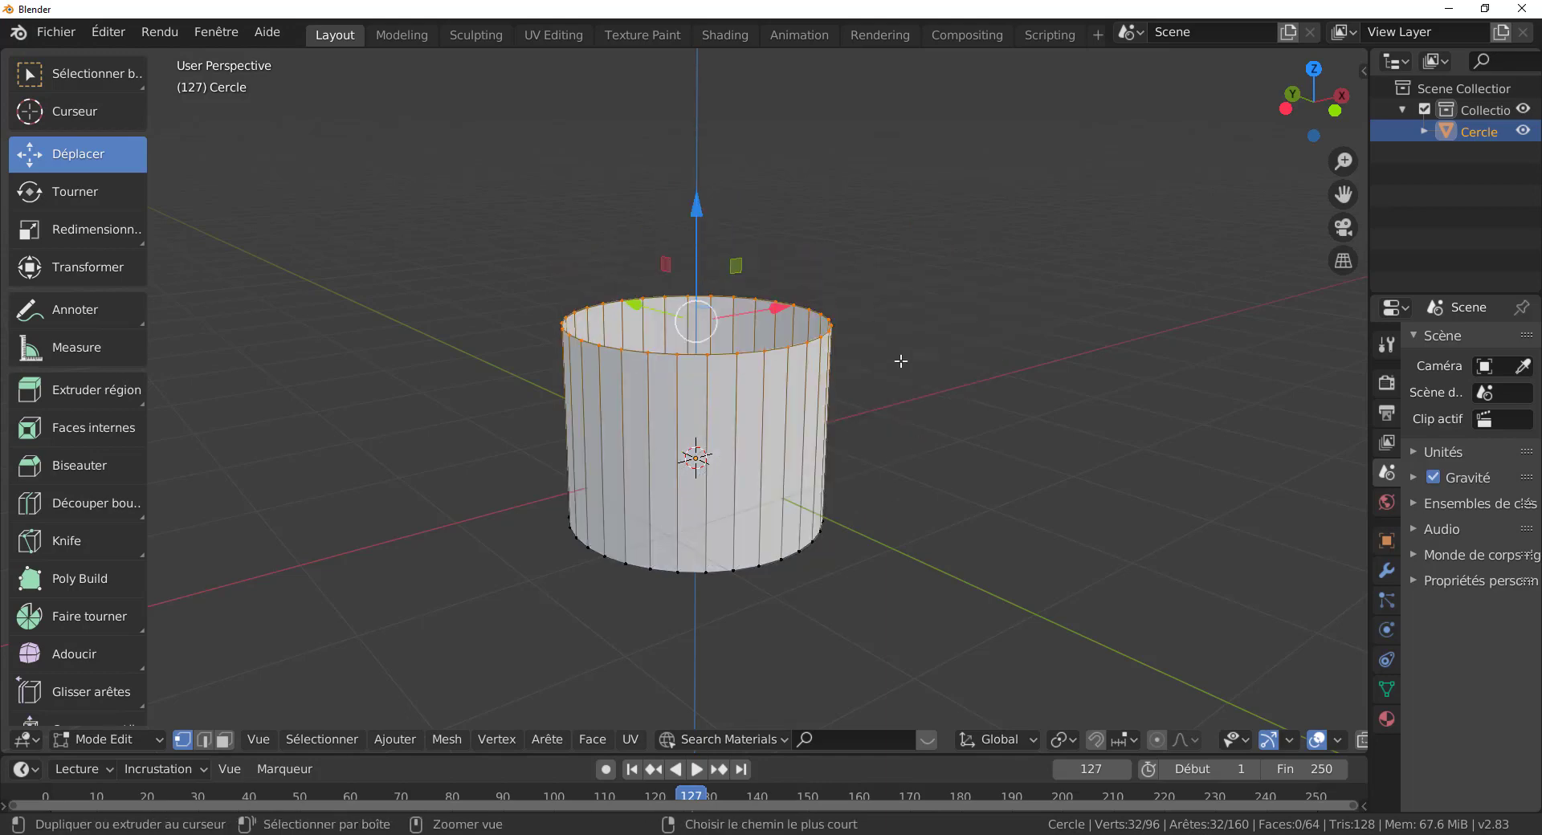
key(ctrl+z)
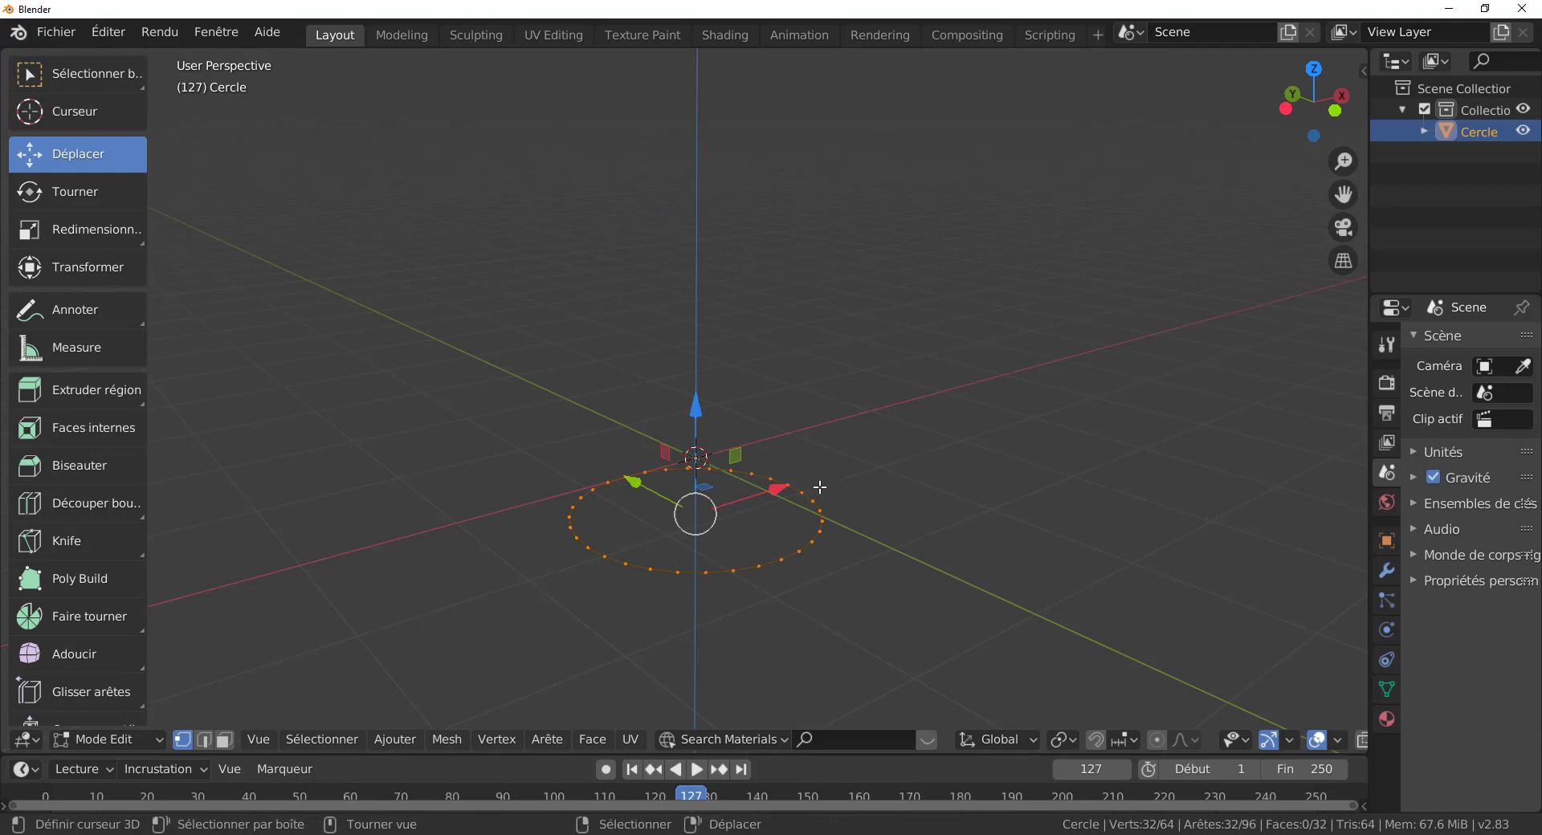
Try extruding the circle about 1.63 m upward along the Z axis, and undo the extrusion
middle_drag(820, 488, 764, 436)
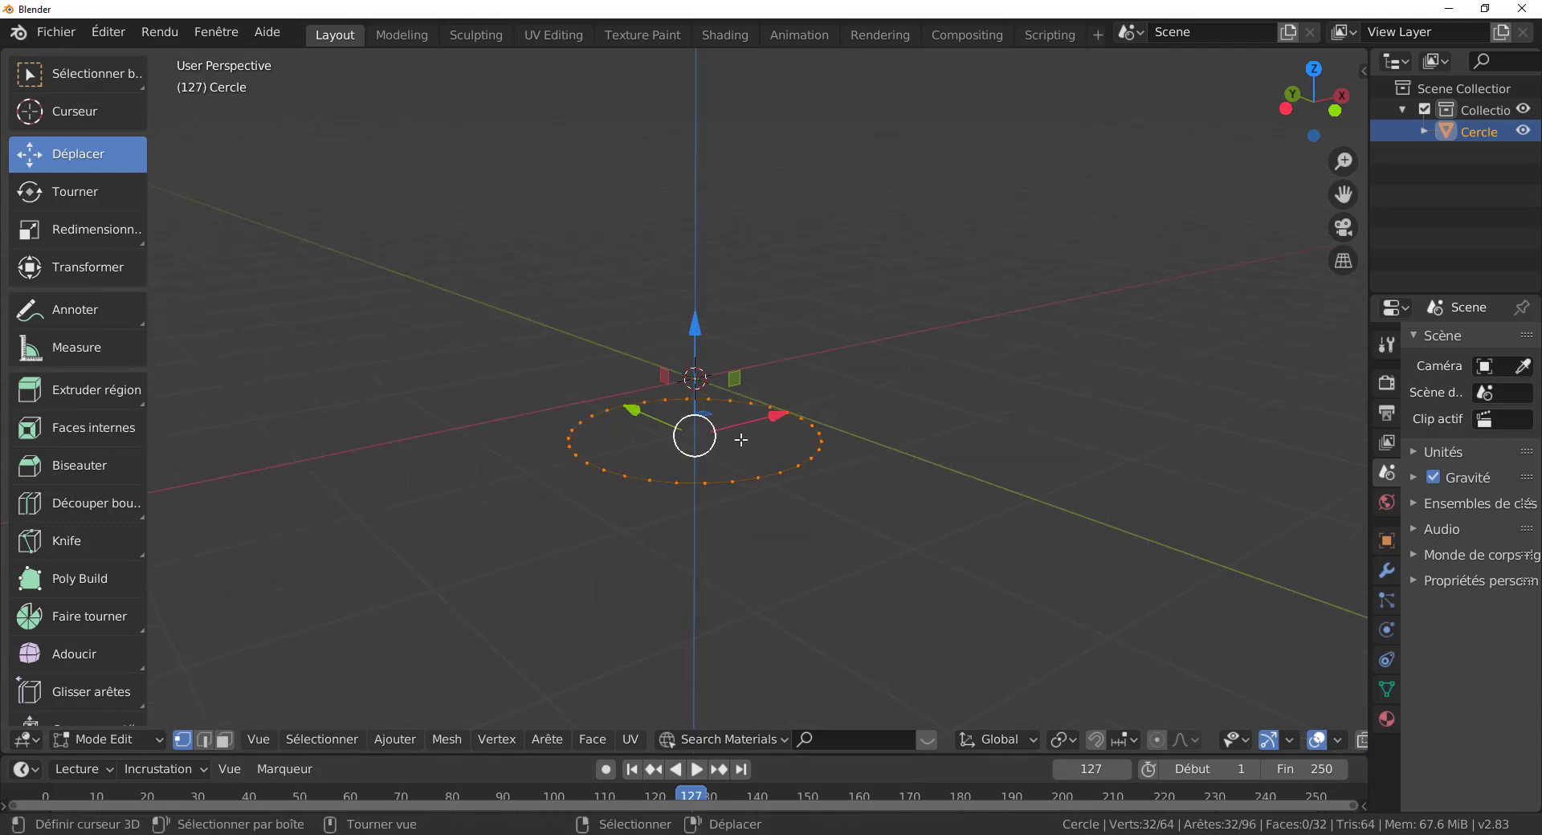
scroll(705, 453, up, 2)
key(e)
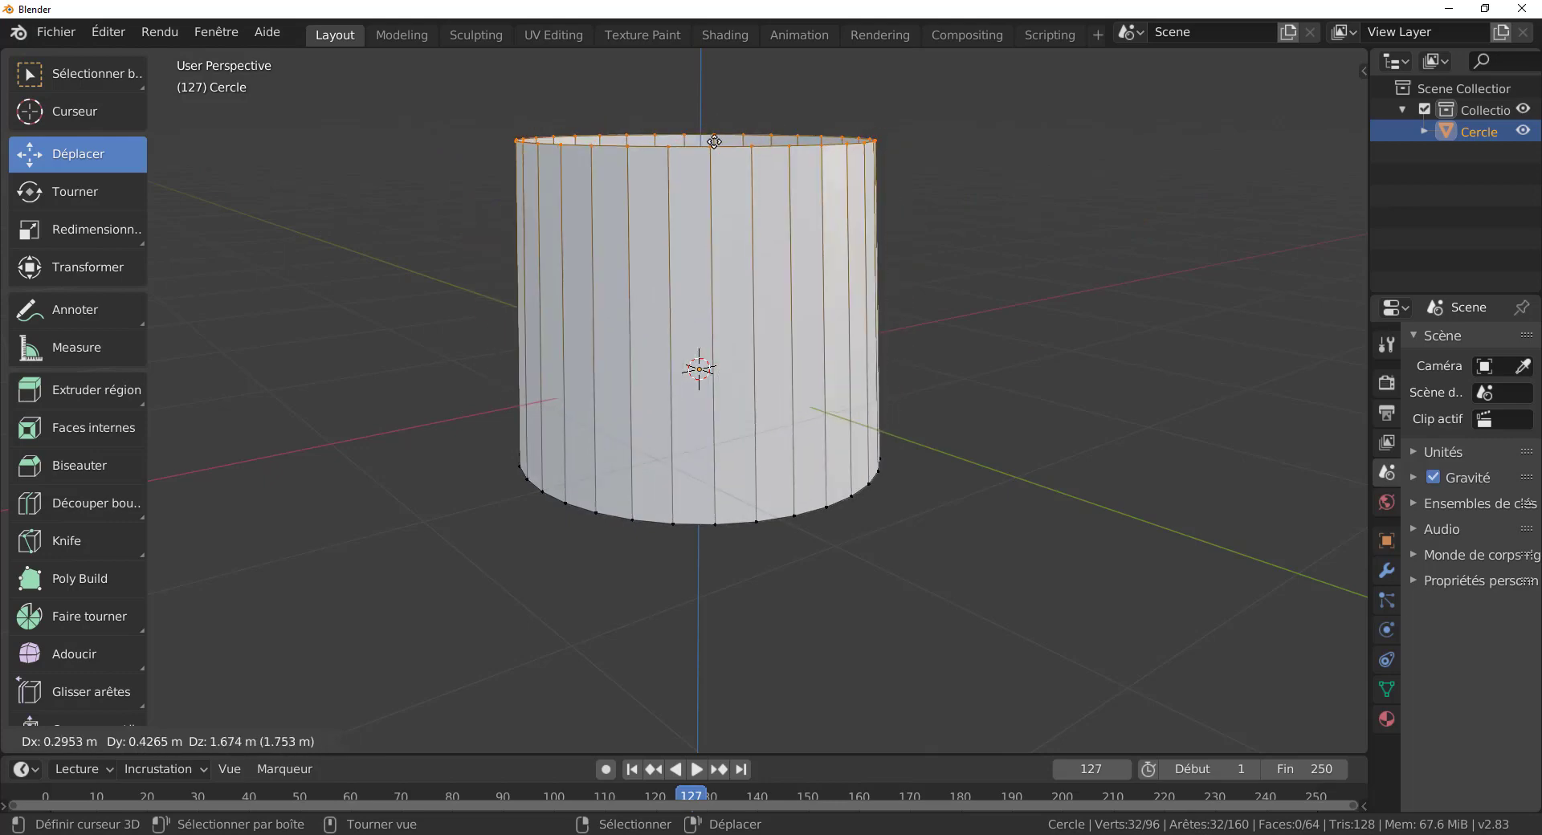
key(z)
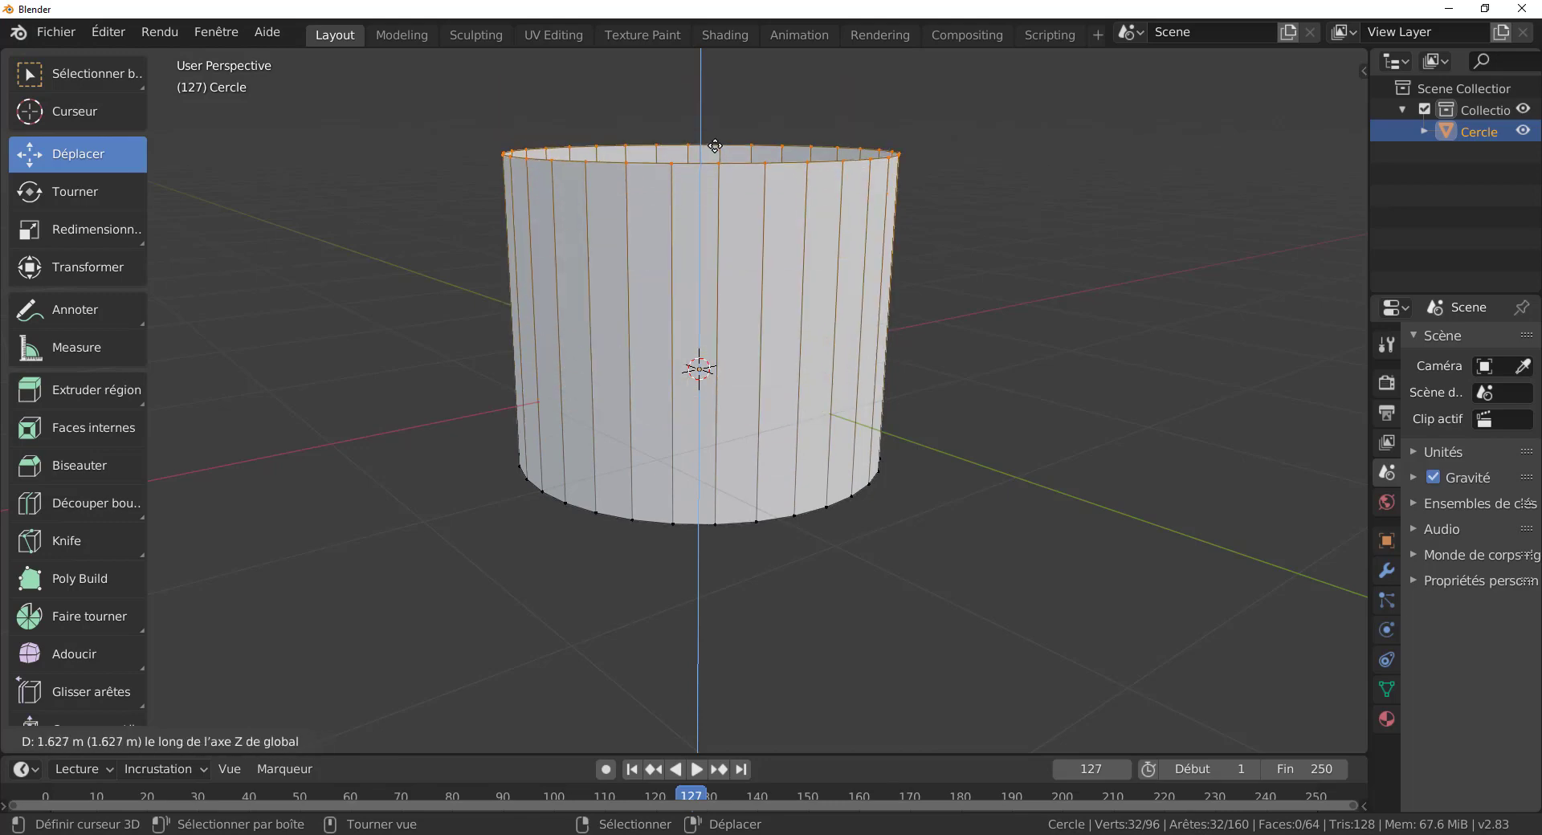
click(715, 146)
scroll(717, 353, down, 3)
mouse_move(719, 355)
middle_down()
mouse_move(835, 377)
mouse_move(771, 379)
mouse_move(708, 353)
middle_up()
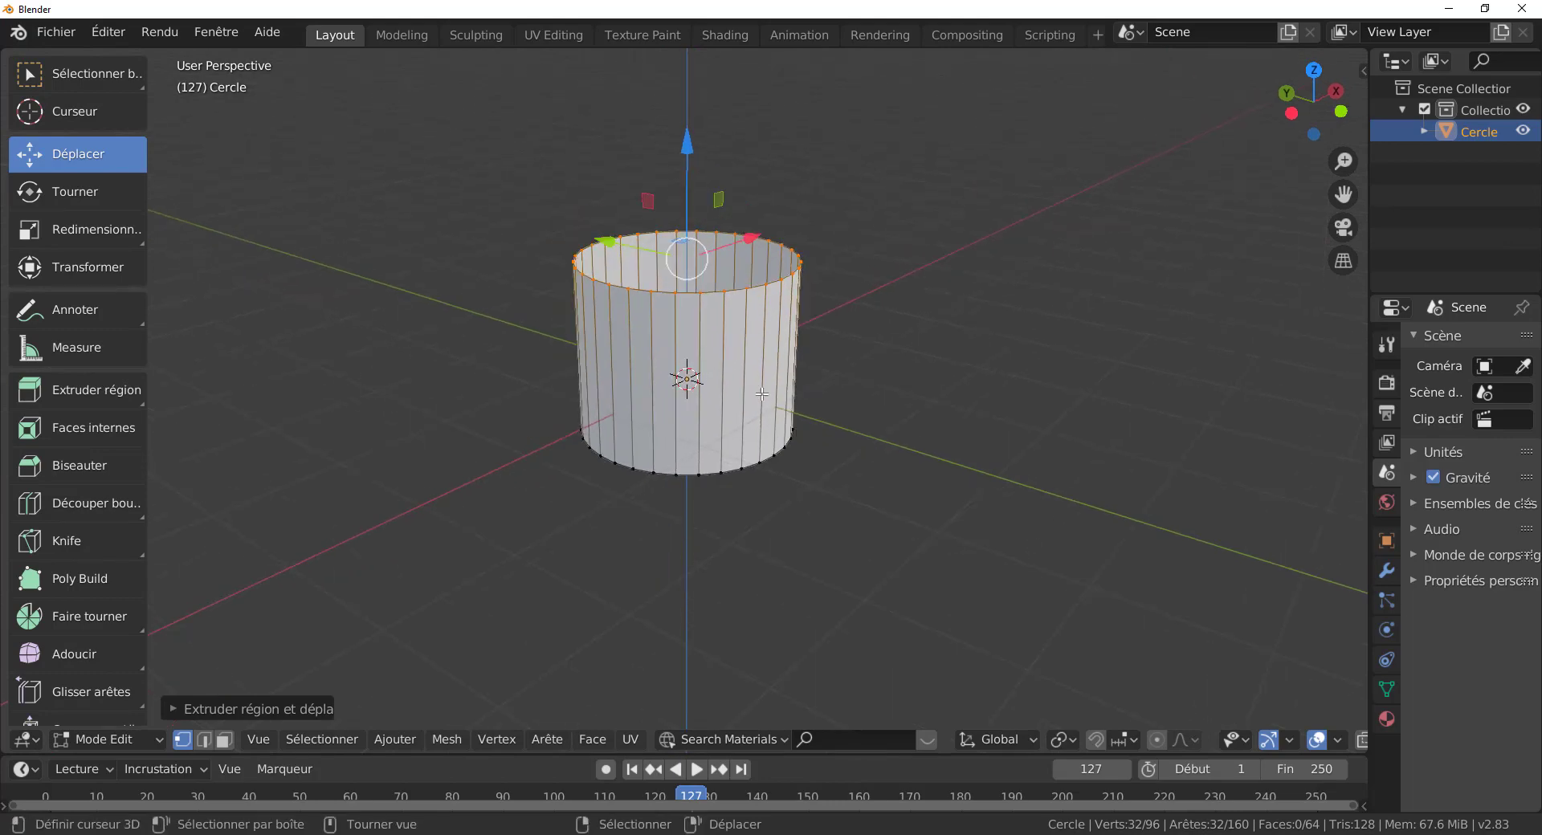
key(ctrl+z)
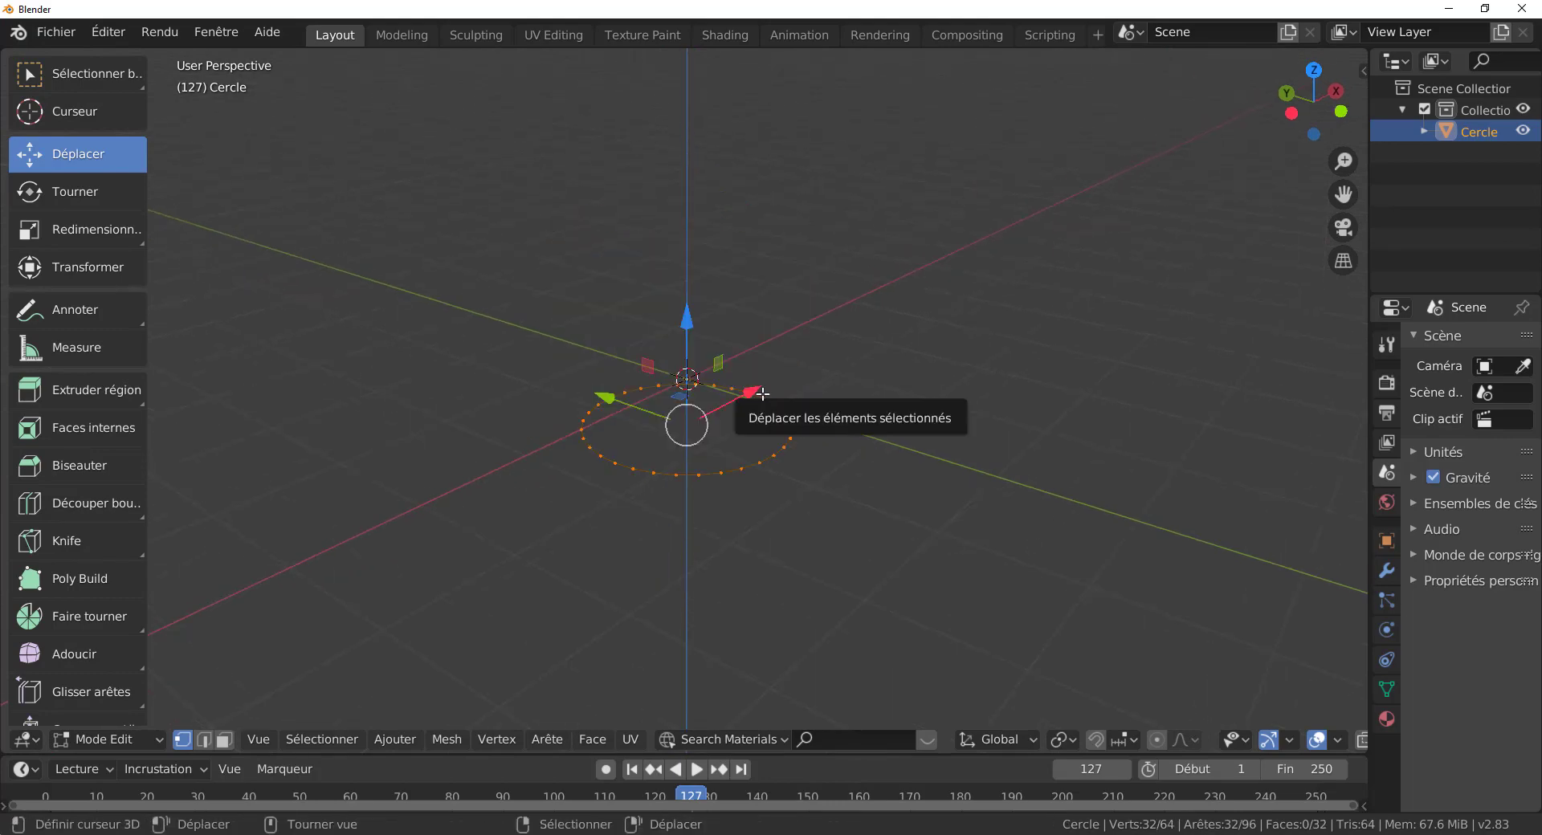
Try raising the doubled ring along the Z axis, and undo back to a single flat circle without duplicated vertices
key(g)
drag(689, 294, 683, 166)
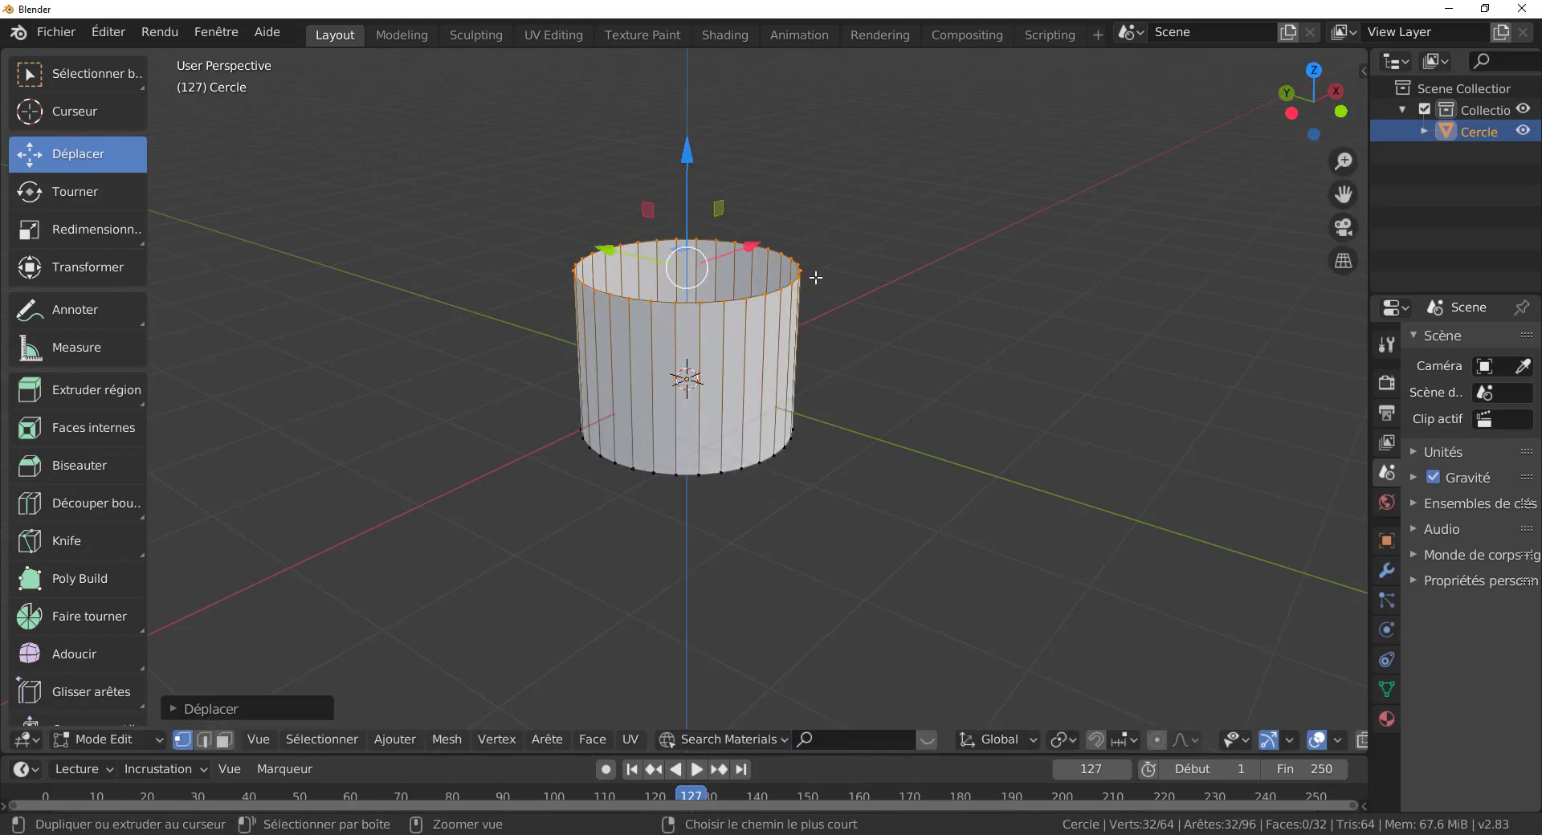
key(ctrl+z)
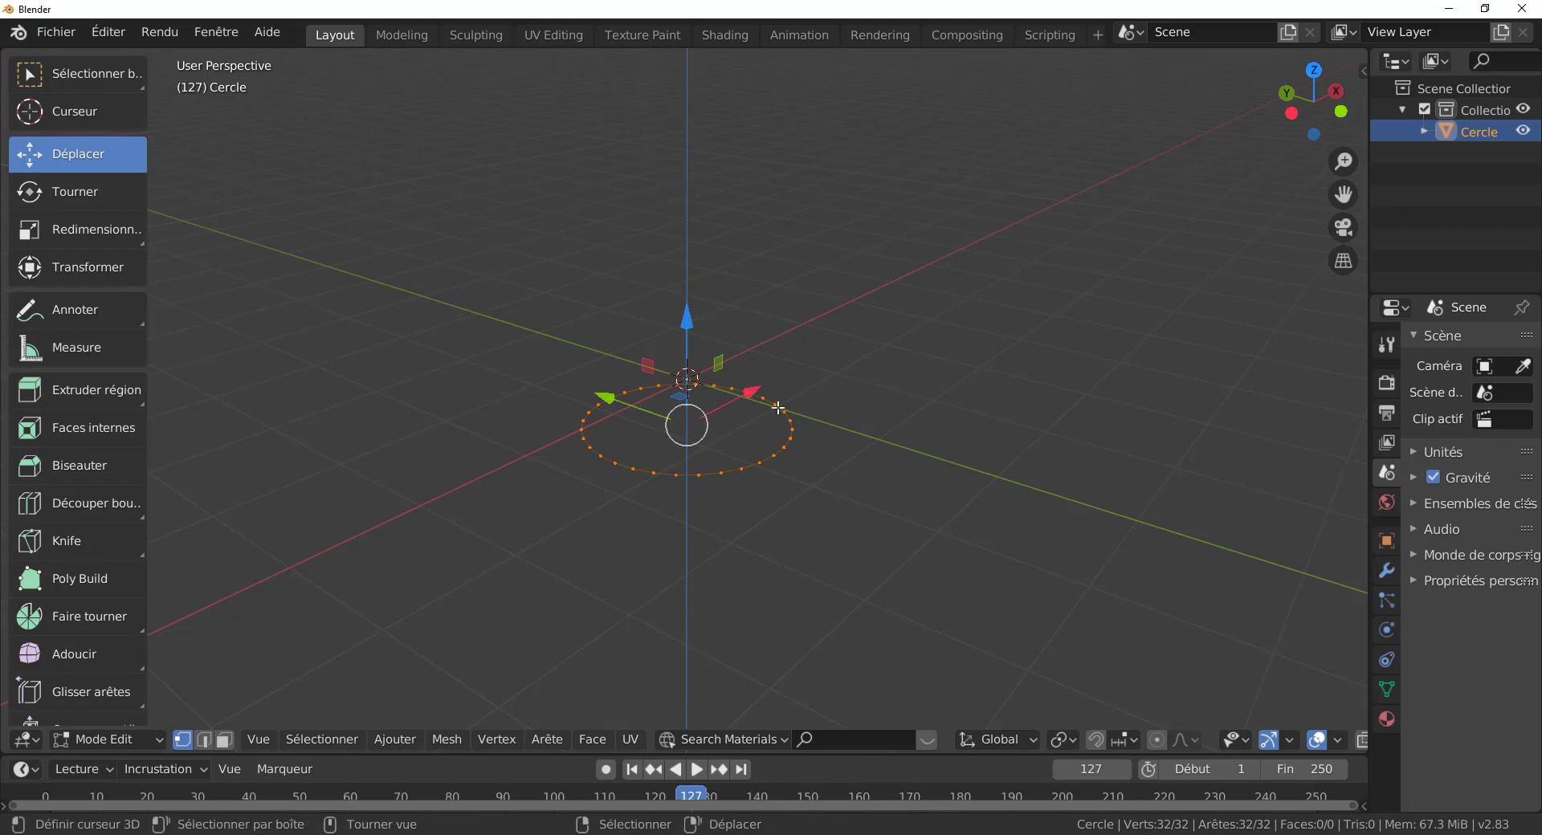
Try raising the circle slightly and extruding it about 1.4 m along the Z axis, and undo both changes
drag(691, 327, 691, 290)
scroll(695, 357, up, 3)
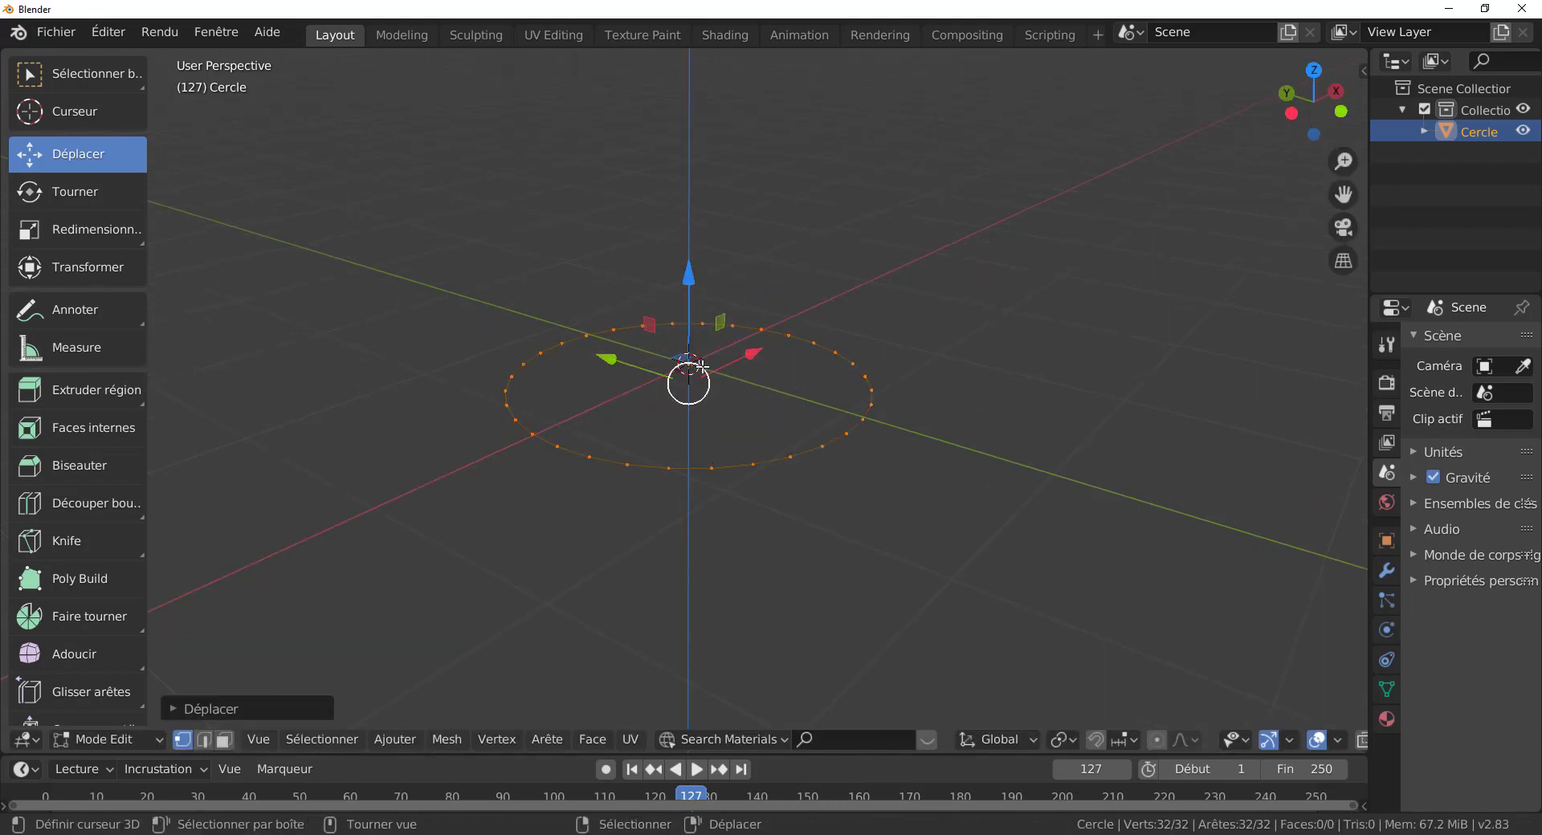
key(e)
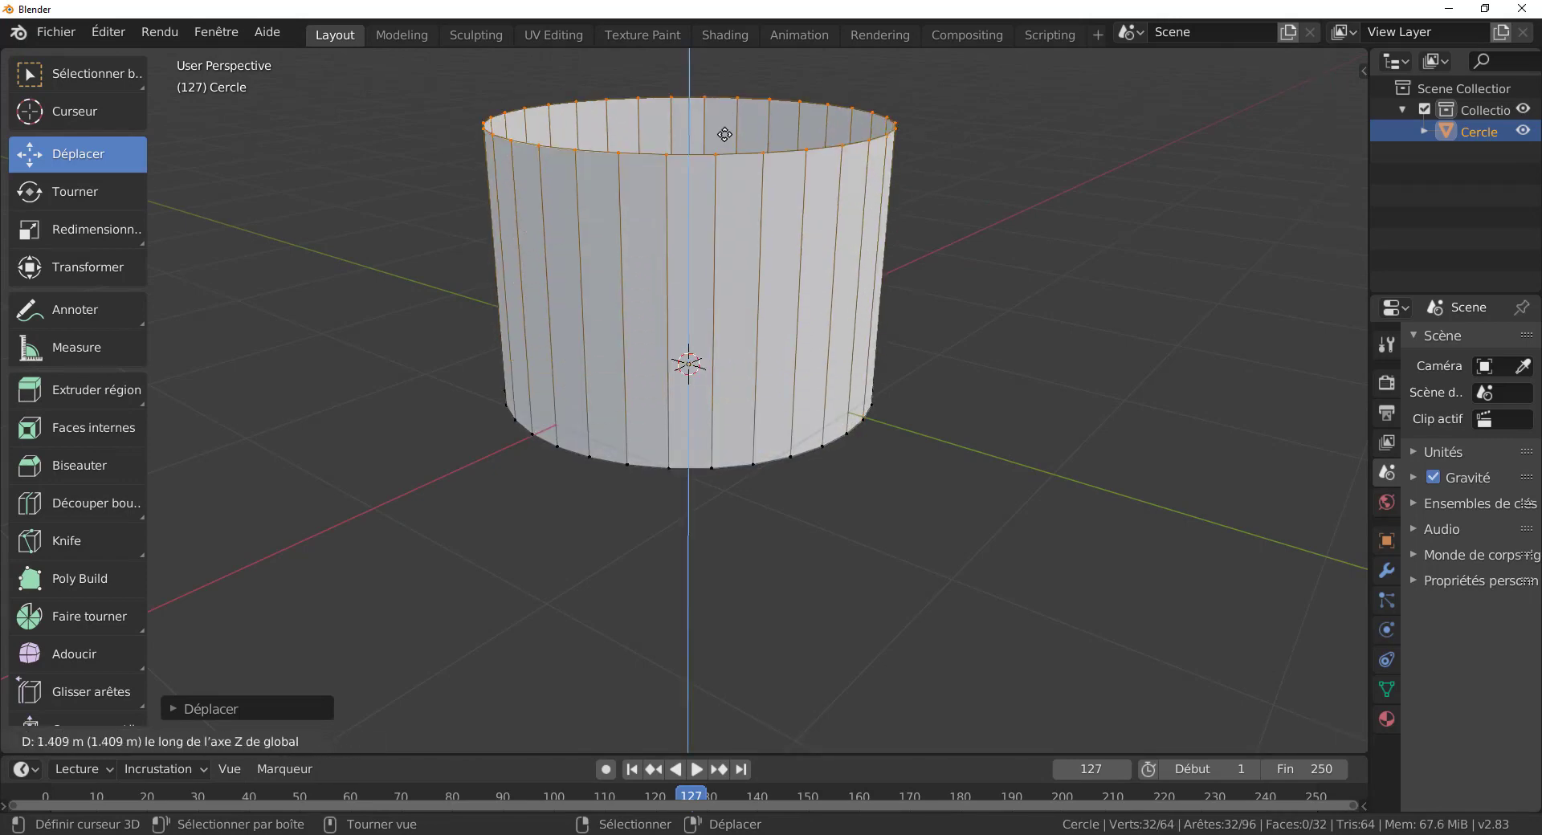
click(723, 141)
scroll(897, 338, down, 2)
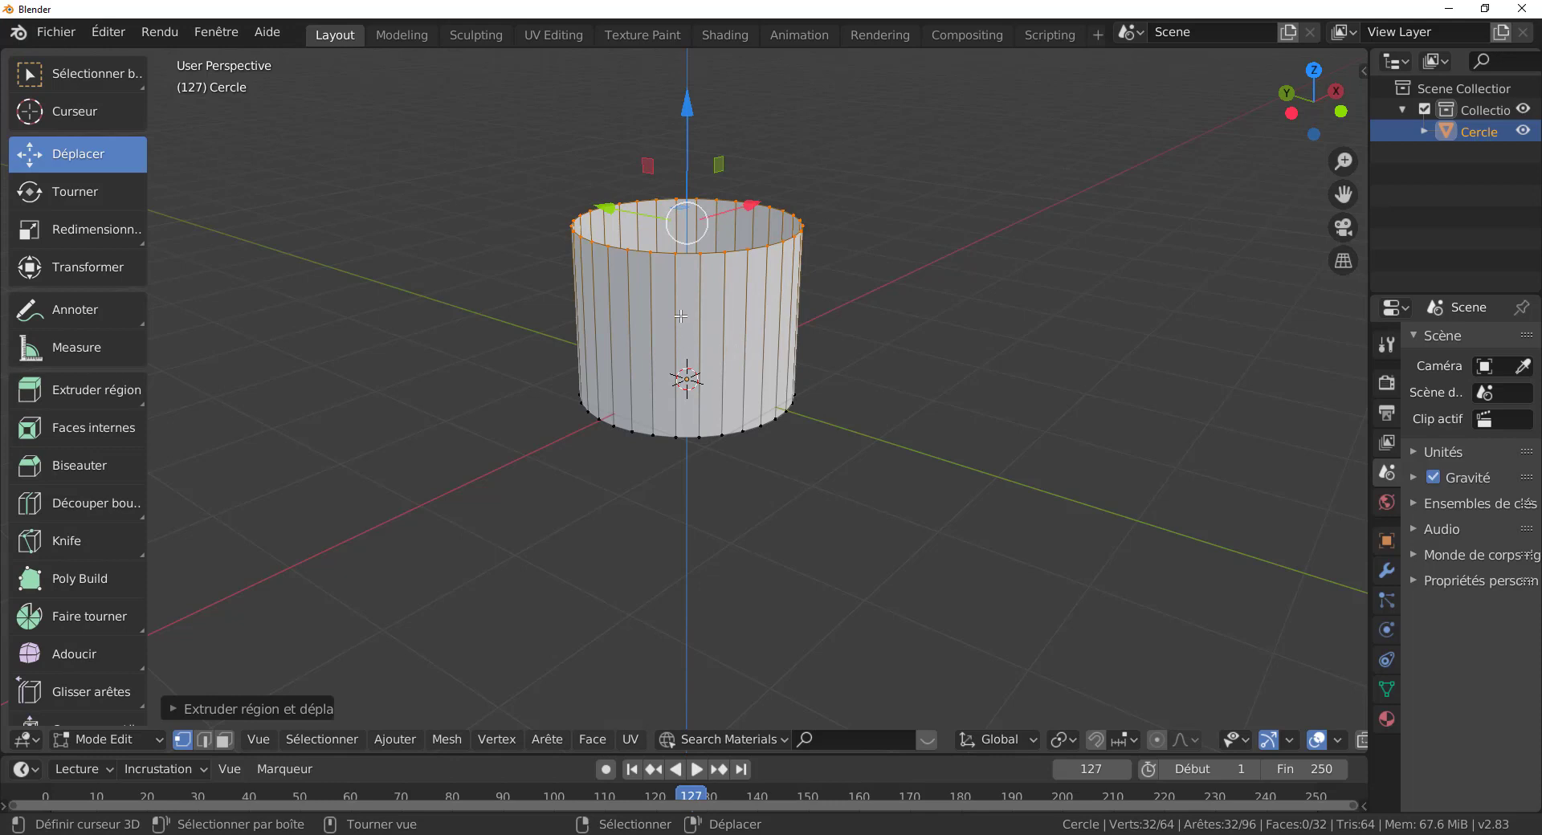
key(ctrl+z)
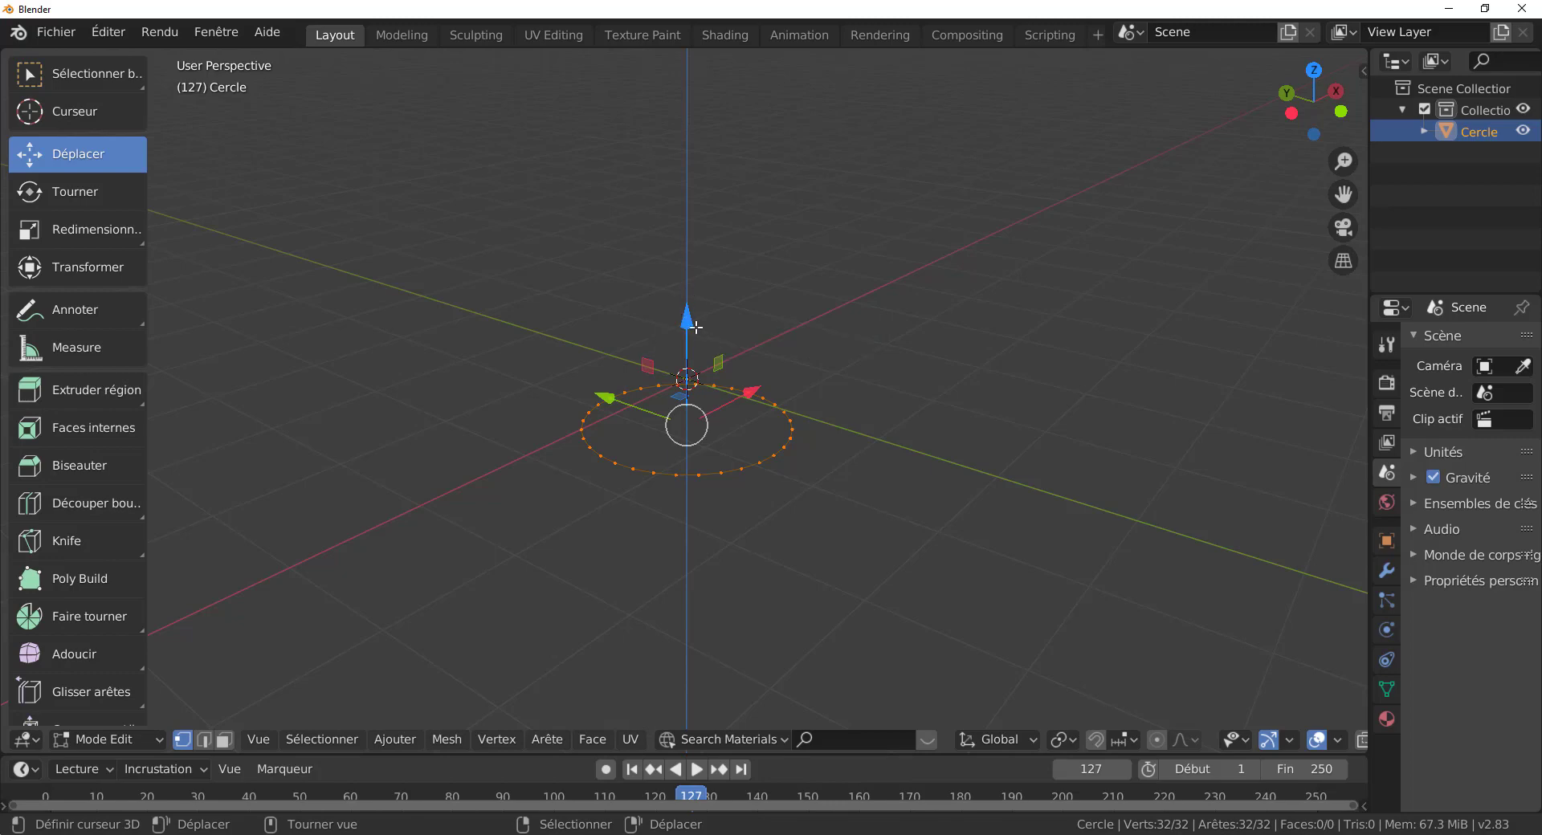
Adjust the circle's height along the Z axis until it sits slightly above the world origin
drag(685, 317, 702, 262)
scroll(701, 350, up, 1)
middle_drag(702, 350, 734, 465)
scroll(707, 358, down, 1)
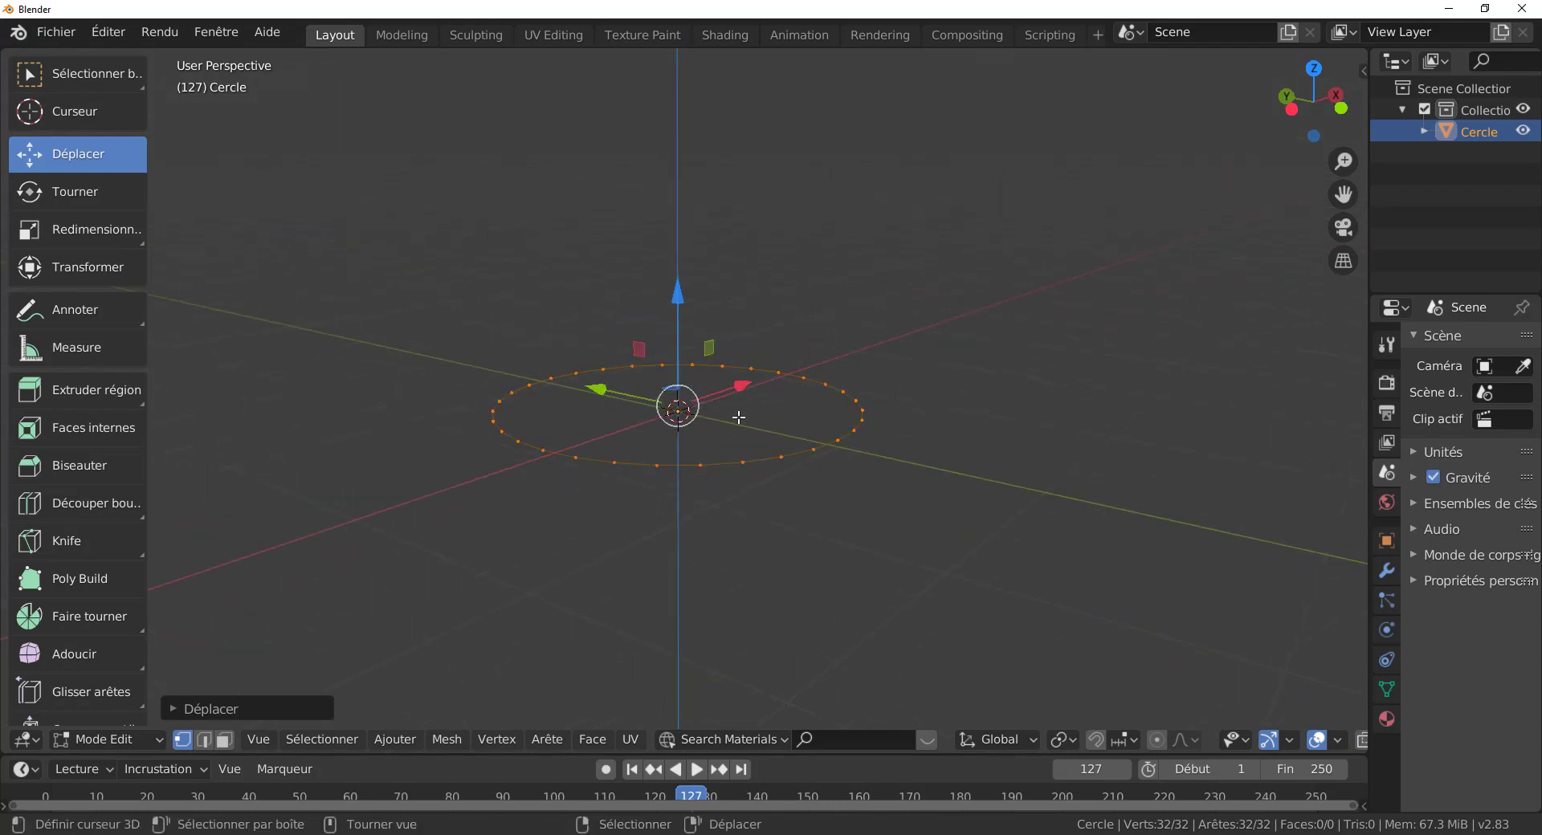
drag(678, 296, 712, 303)
middle_drag(708, 431, 735, 402)
scroll(689, 420, down, 3)
mouse_move(684, 297)
mouse_down()
mouse_move(702, 179)
mouse_move(704, 308)
mouse_up()
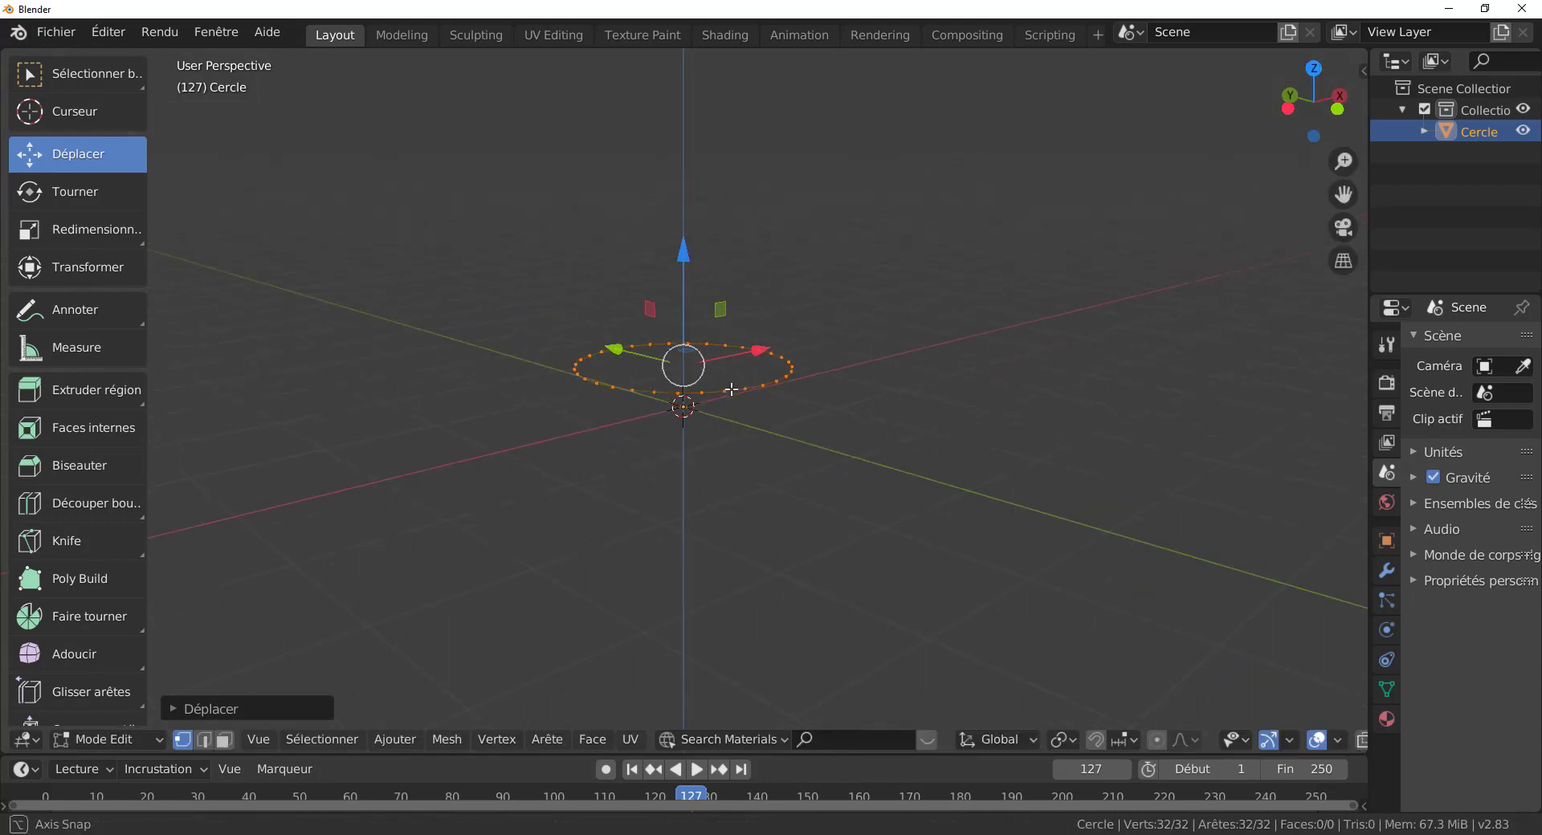
shift+middle_drag(729, 389, 731, 431)
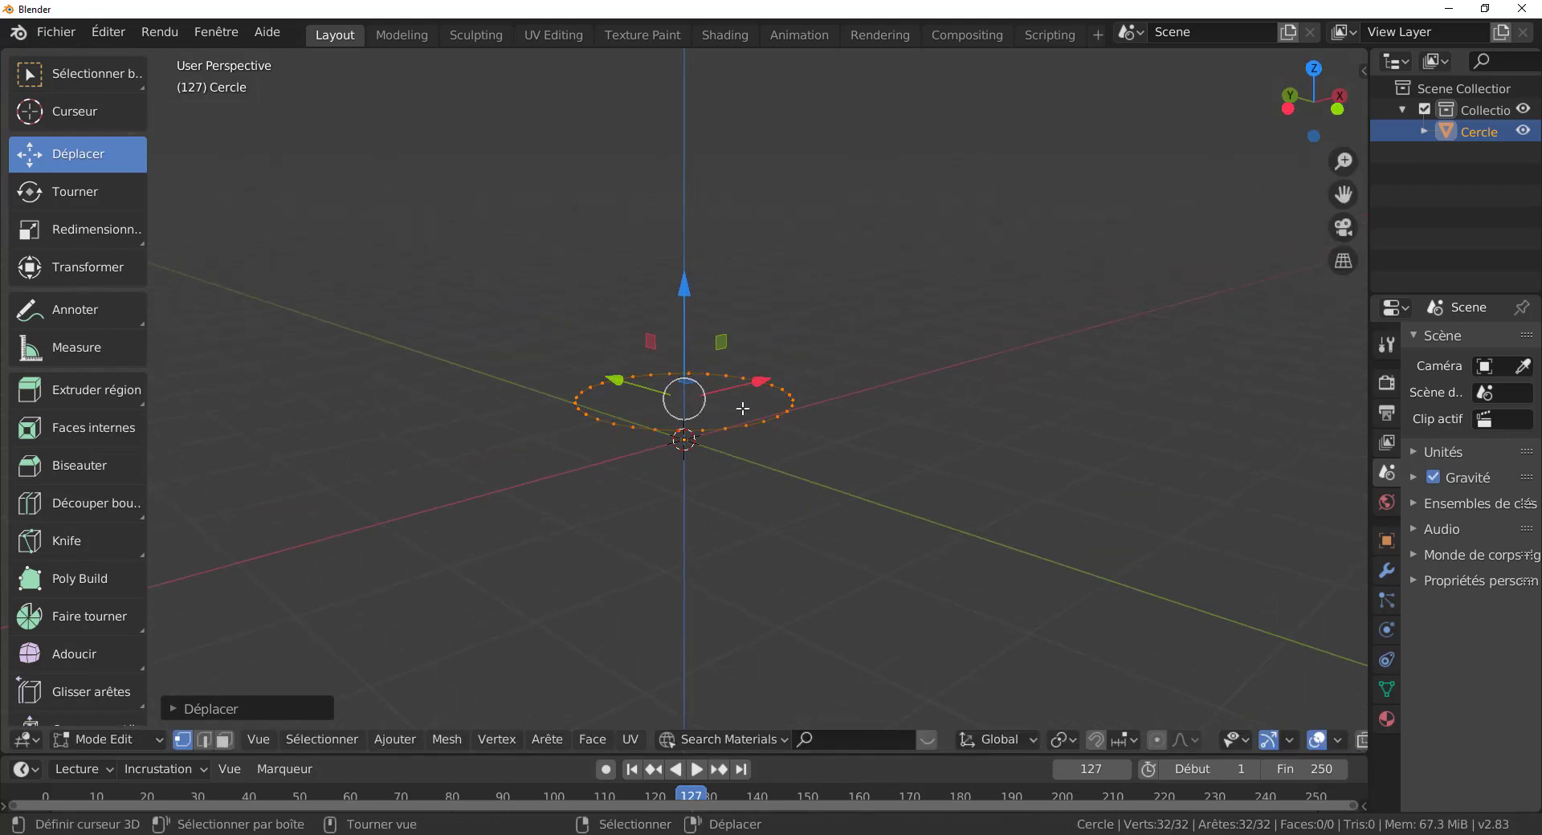
drag(684, 299, 699, 310)
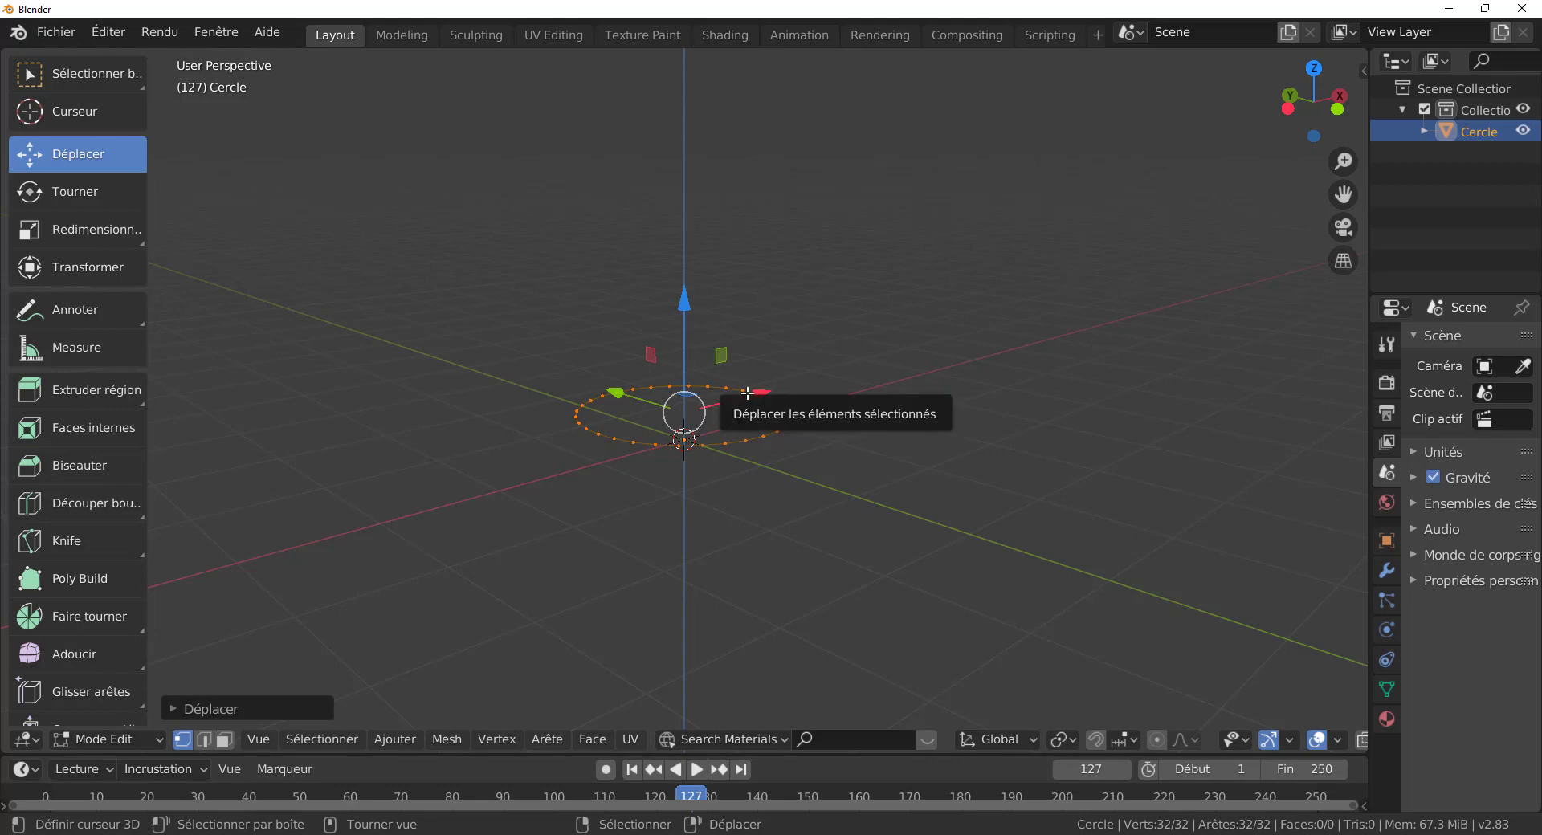
Extrude the circle upward into cylinder walls and raise the new top ring further along the Z axis
key(e)
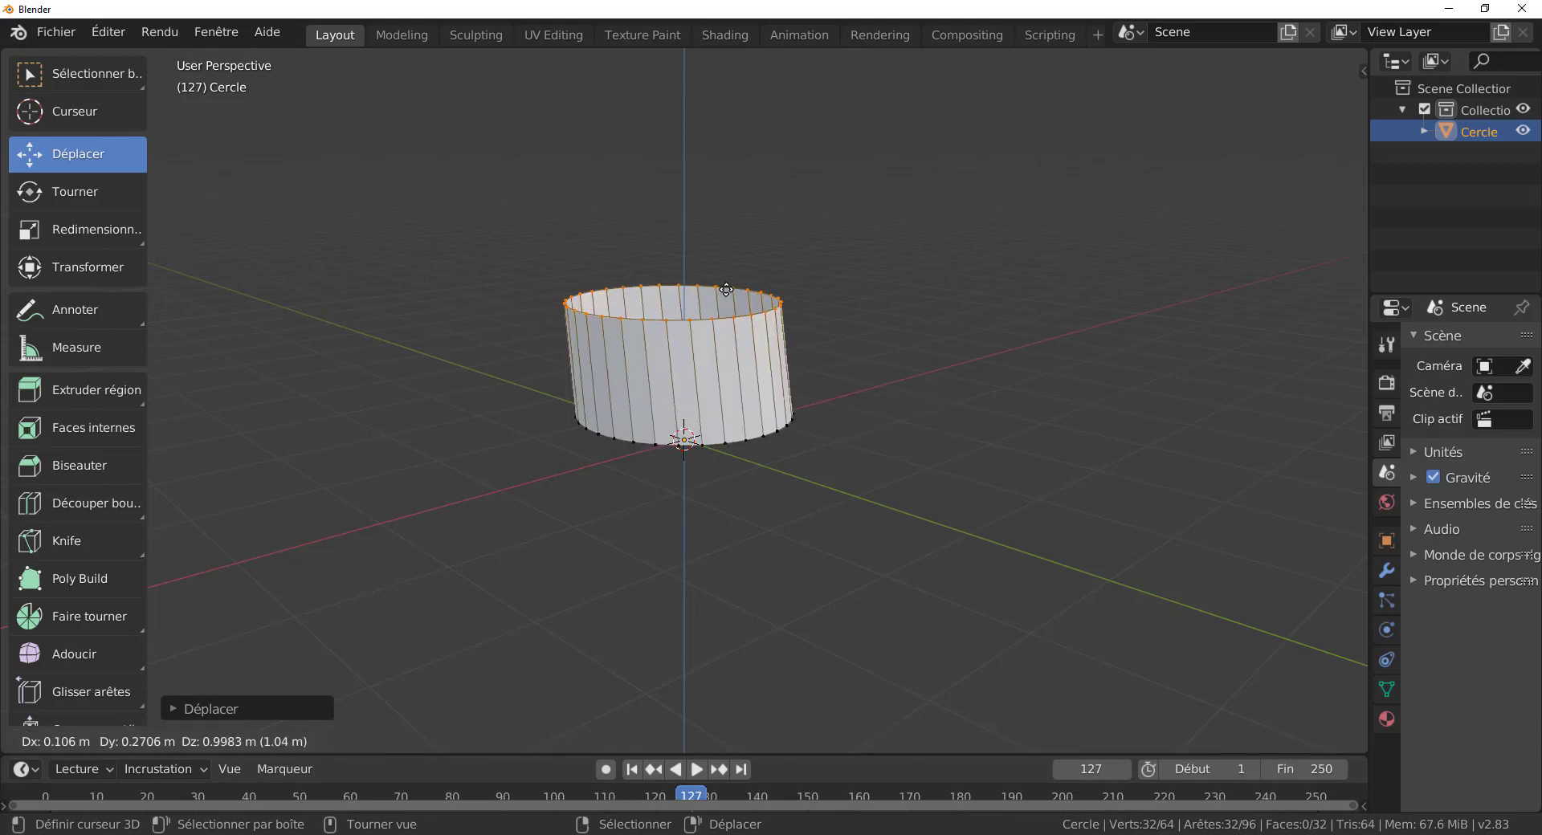
click(735, 293)
drag(683, 201, 682, 143)
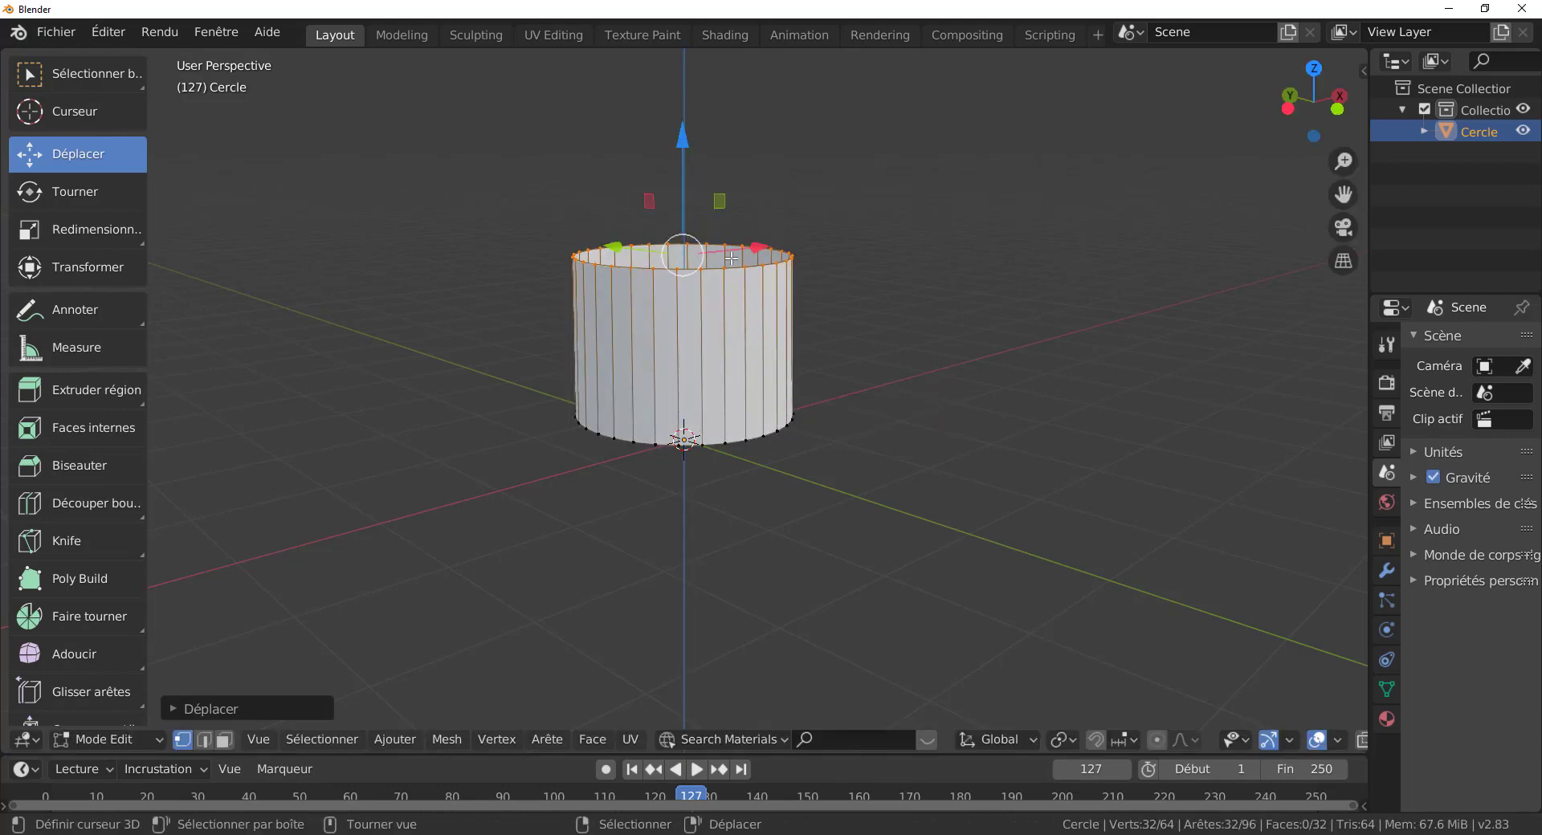
scroll(770, 327, down, 1)
middle_drag(762, 290, 765, 338)
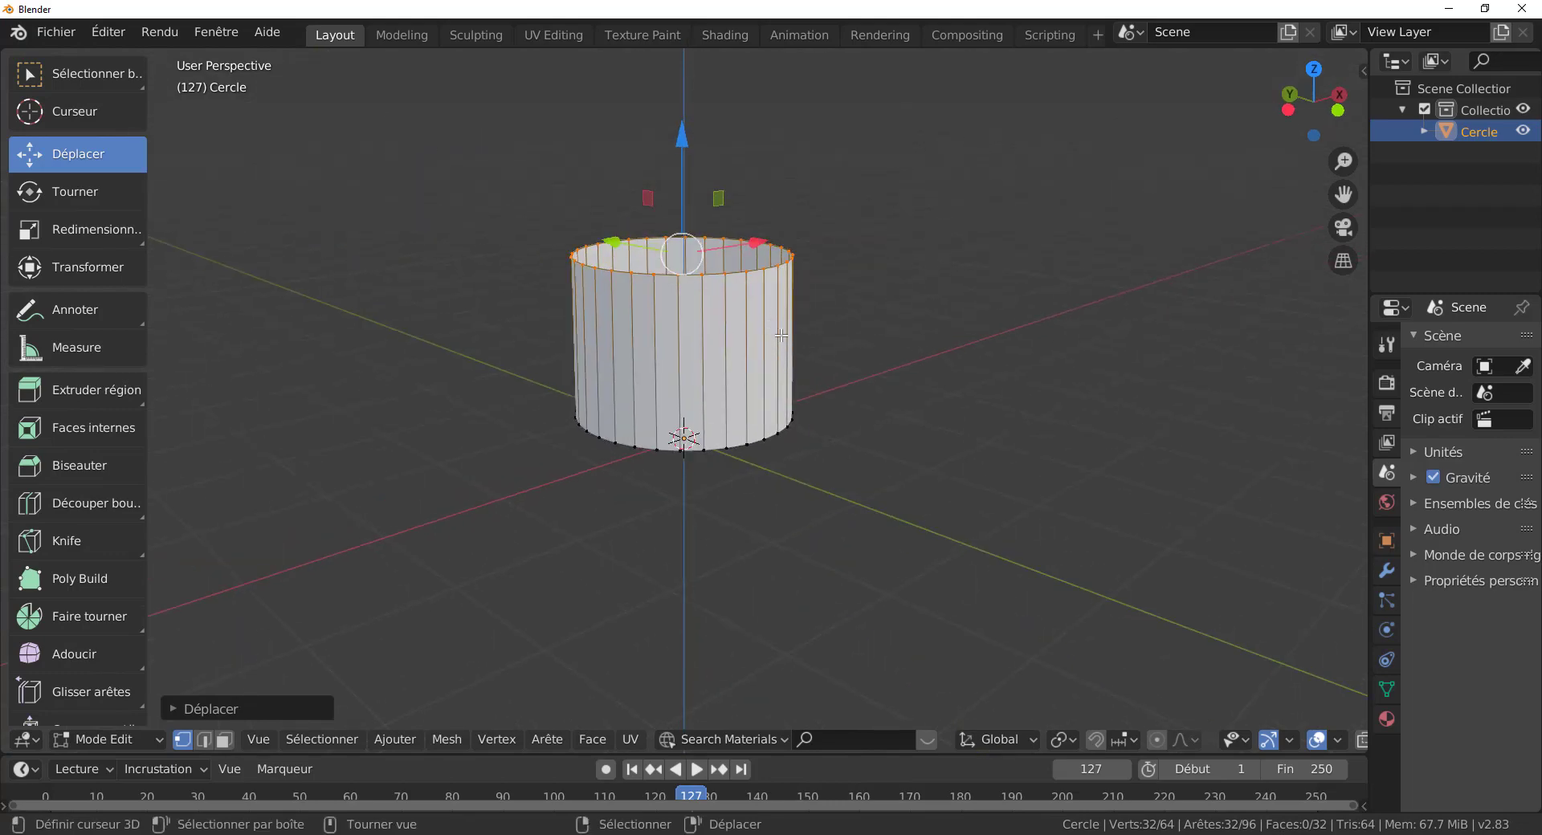
Try extruding the top ring in place and scaling it outward, and undo back to the shorter cylinder
key(e)
right_click(786, 330)
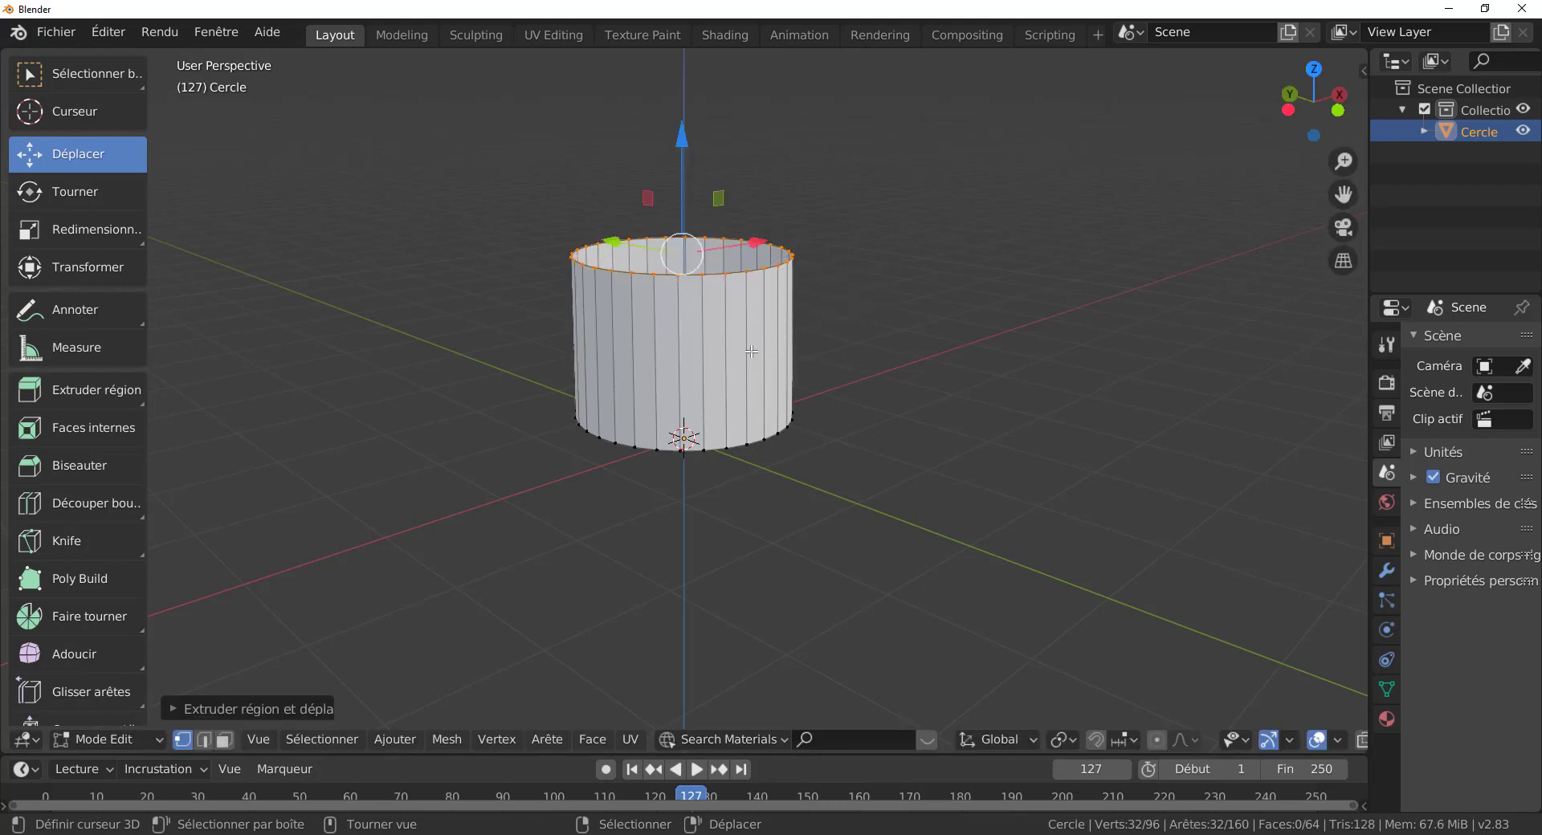
key(s)
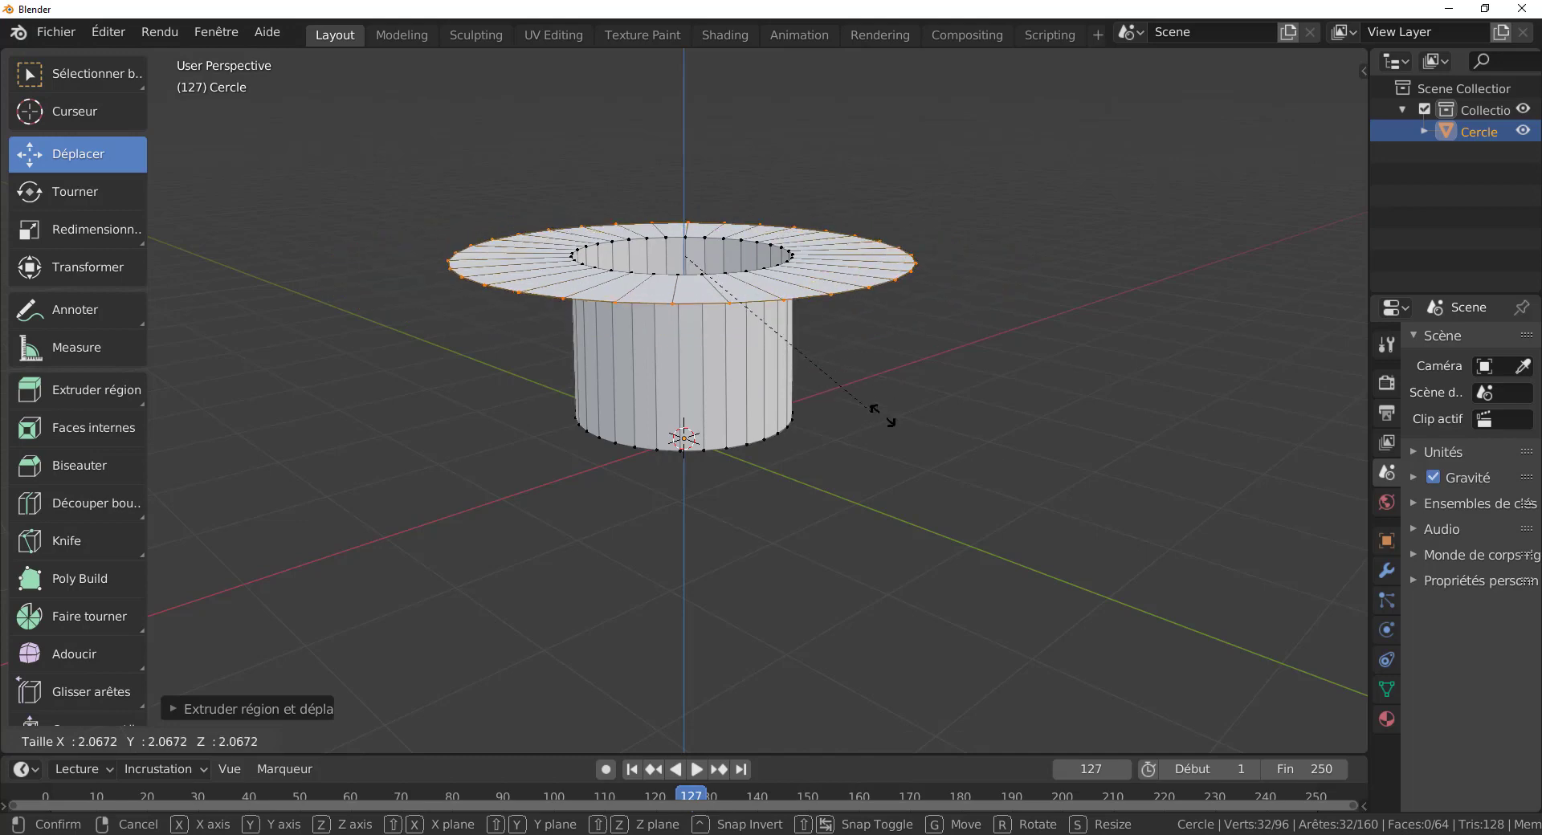
right_click(1088, 566)
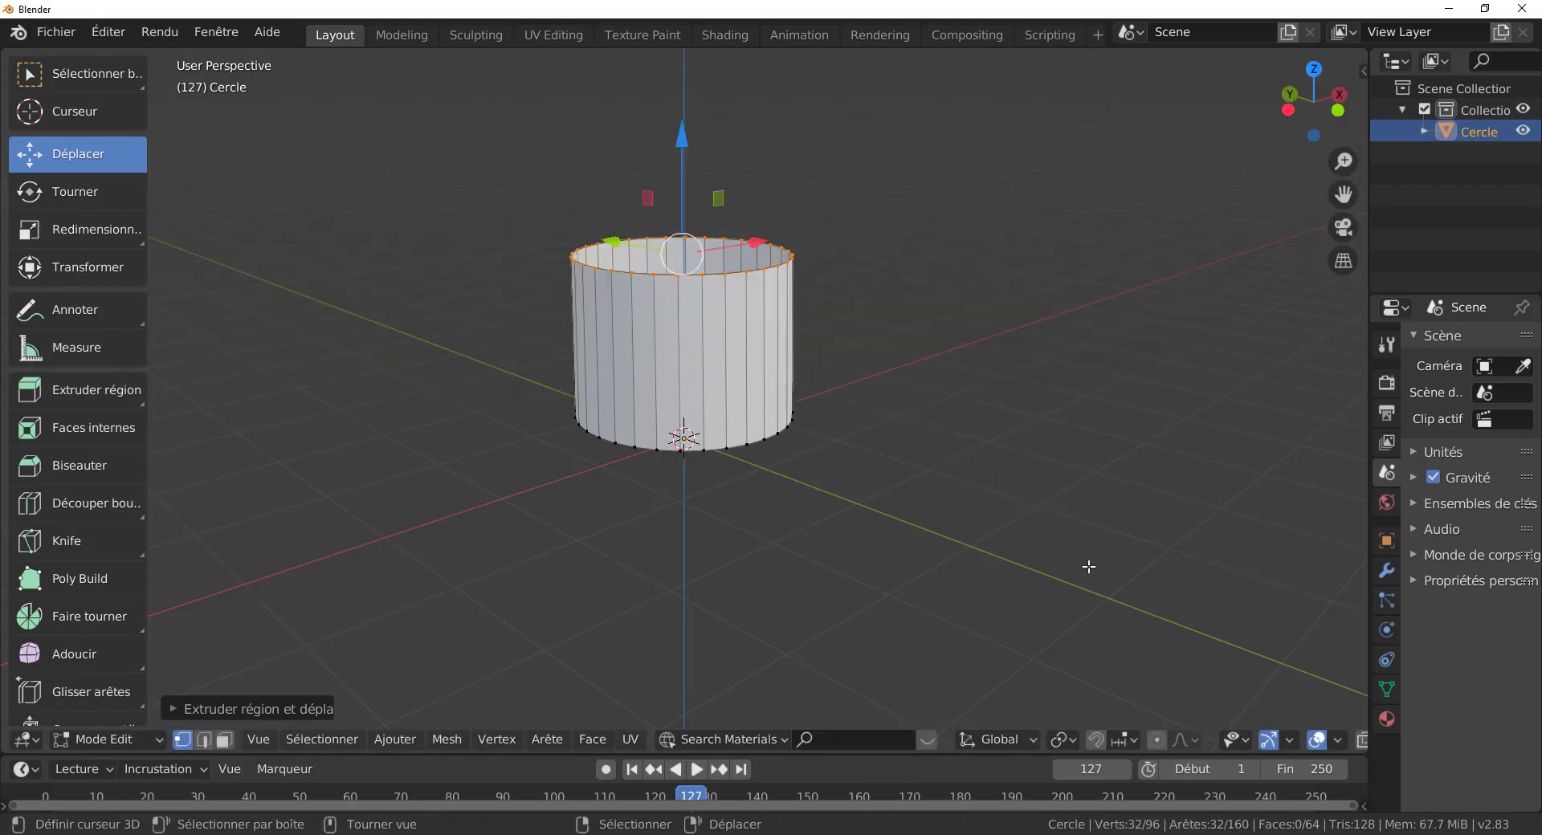
key(ctrl+z)
key(ctrl+z)
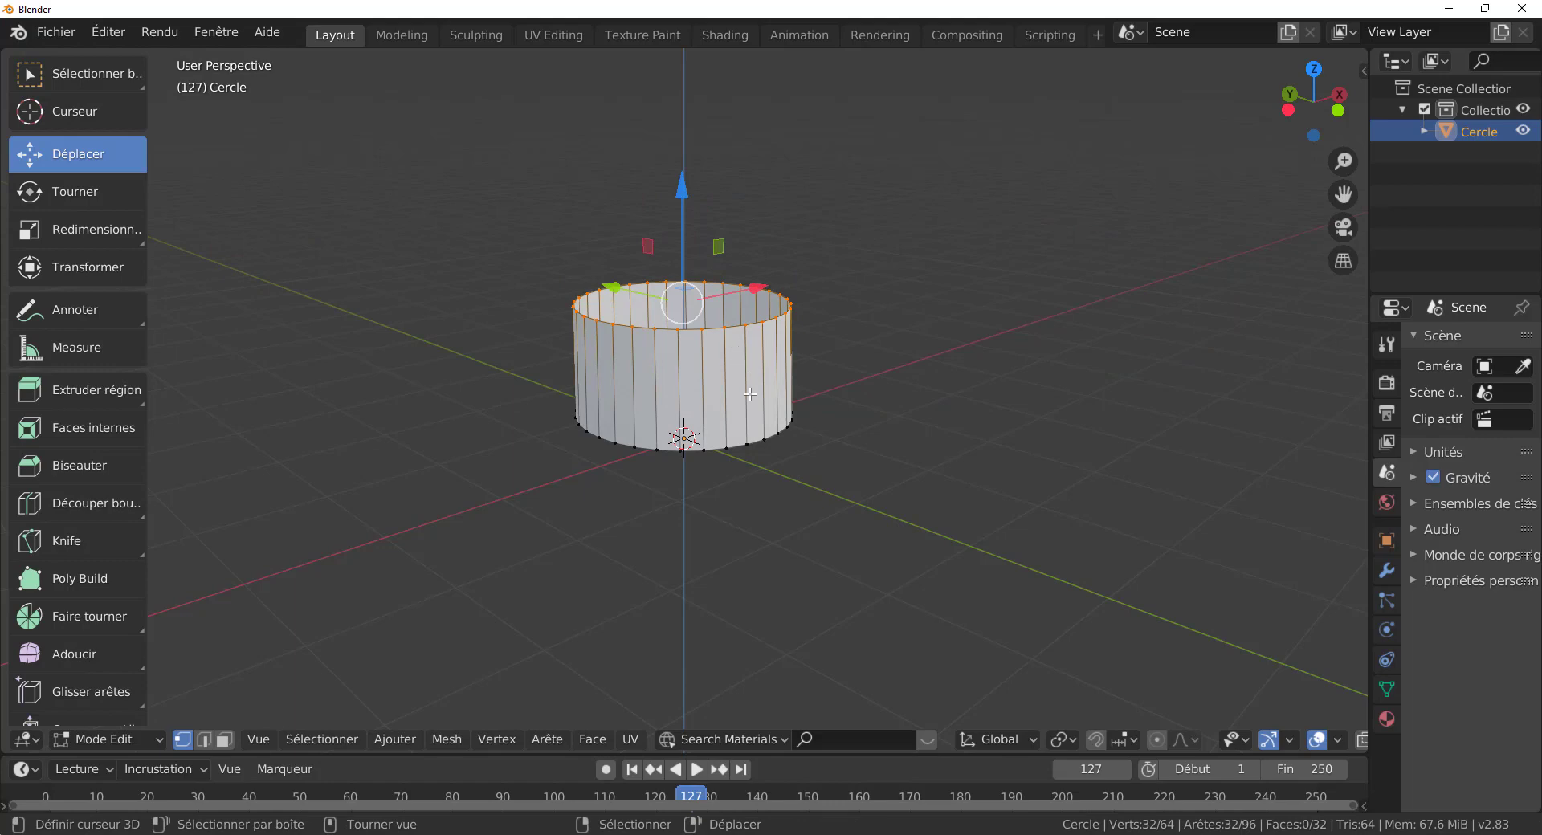
Extrude the cylinder's top ring and scale it outward by about 2.56 to form a flat rim
key(e)
key(s)
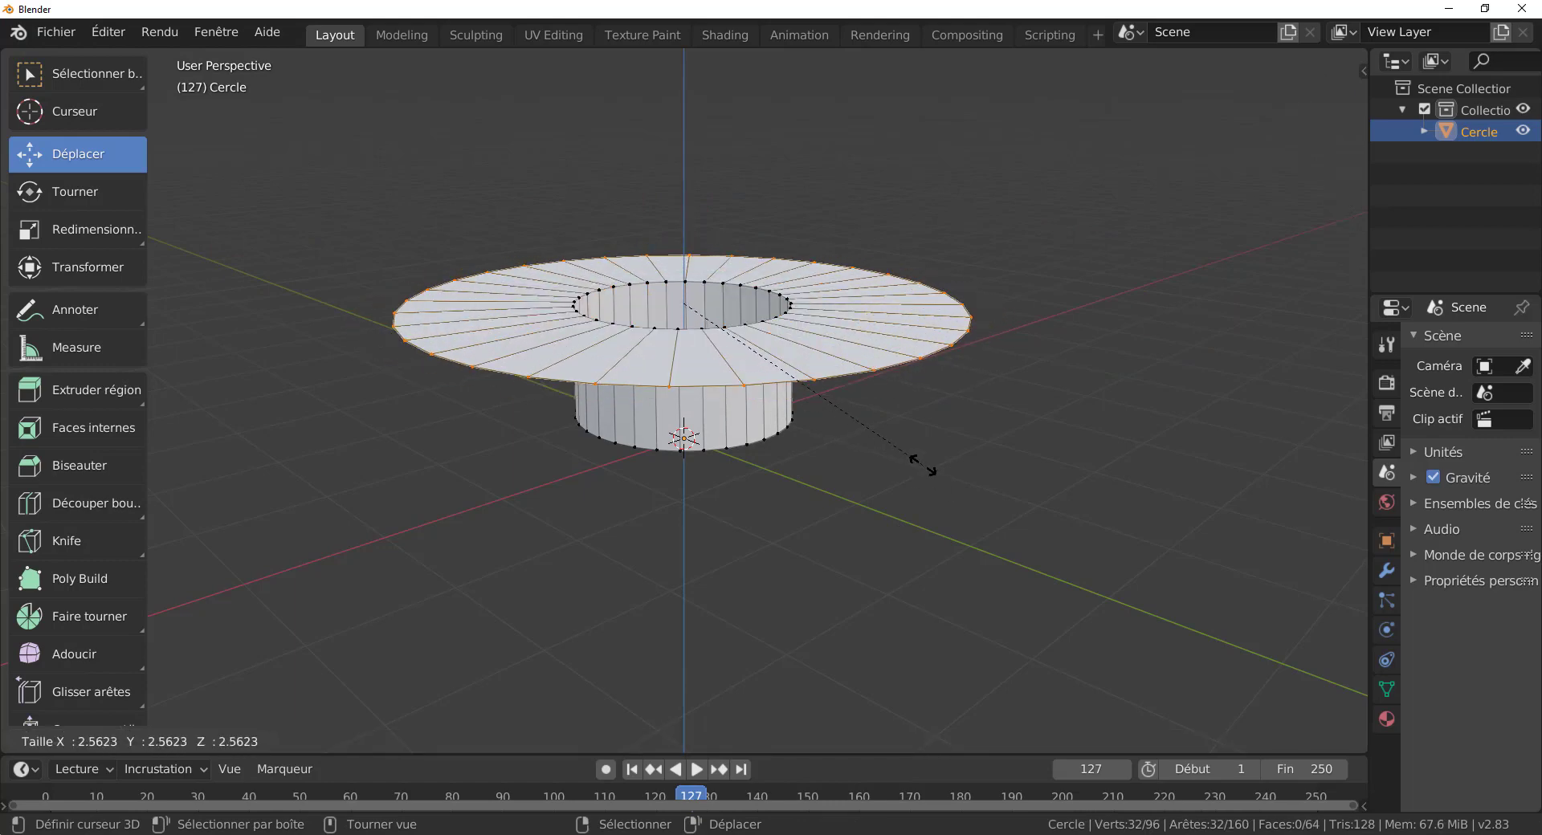
click(922, 464)
scroll(906, 528, down, 4)
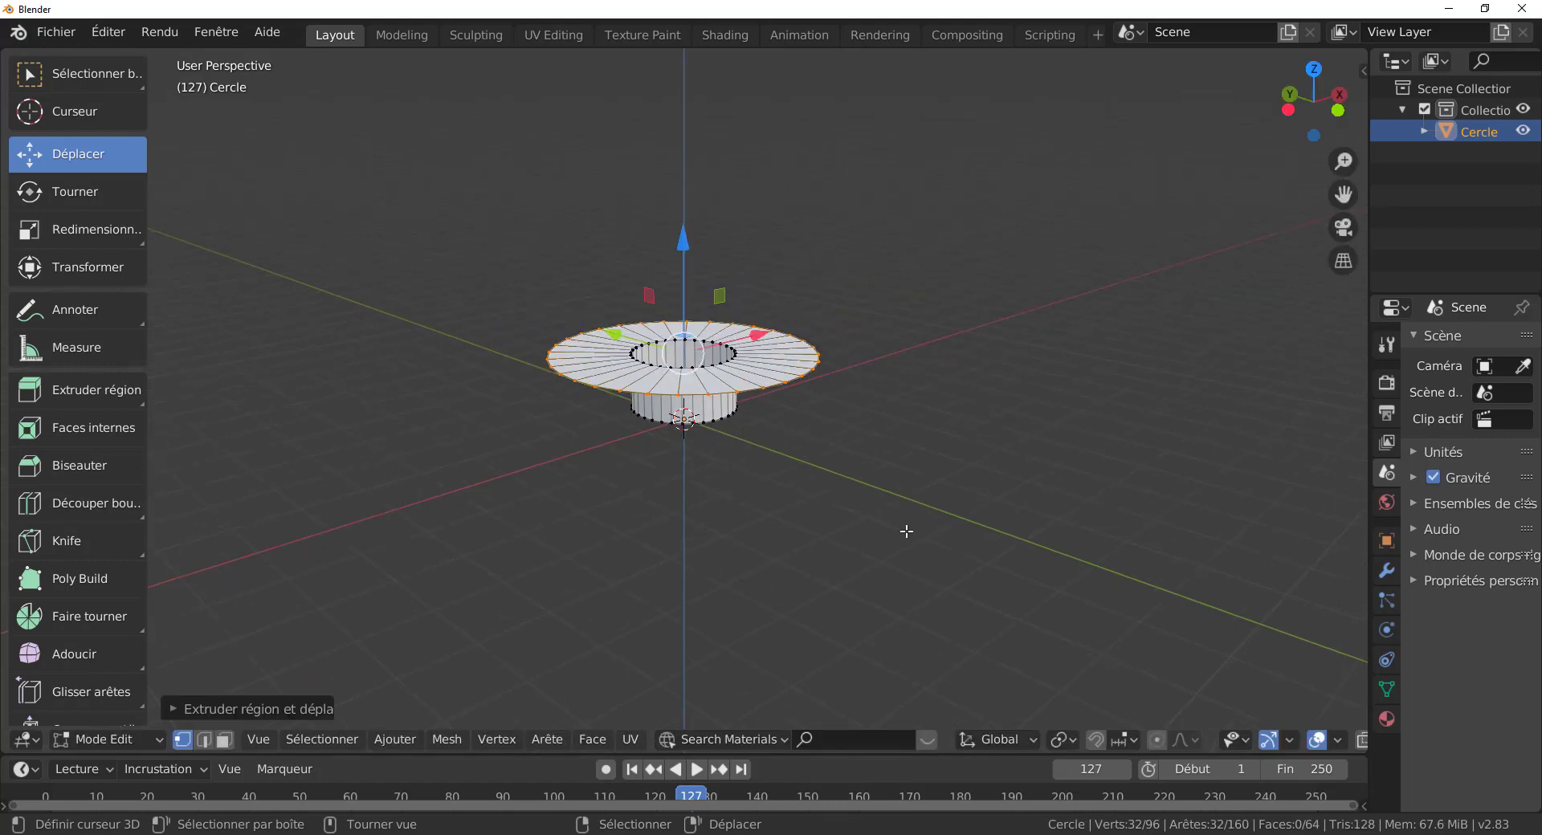
Extrude the rim's outer ring upward along the Z axis to form a second, wider tier of walls
key(e)
key(z)
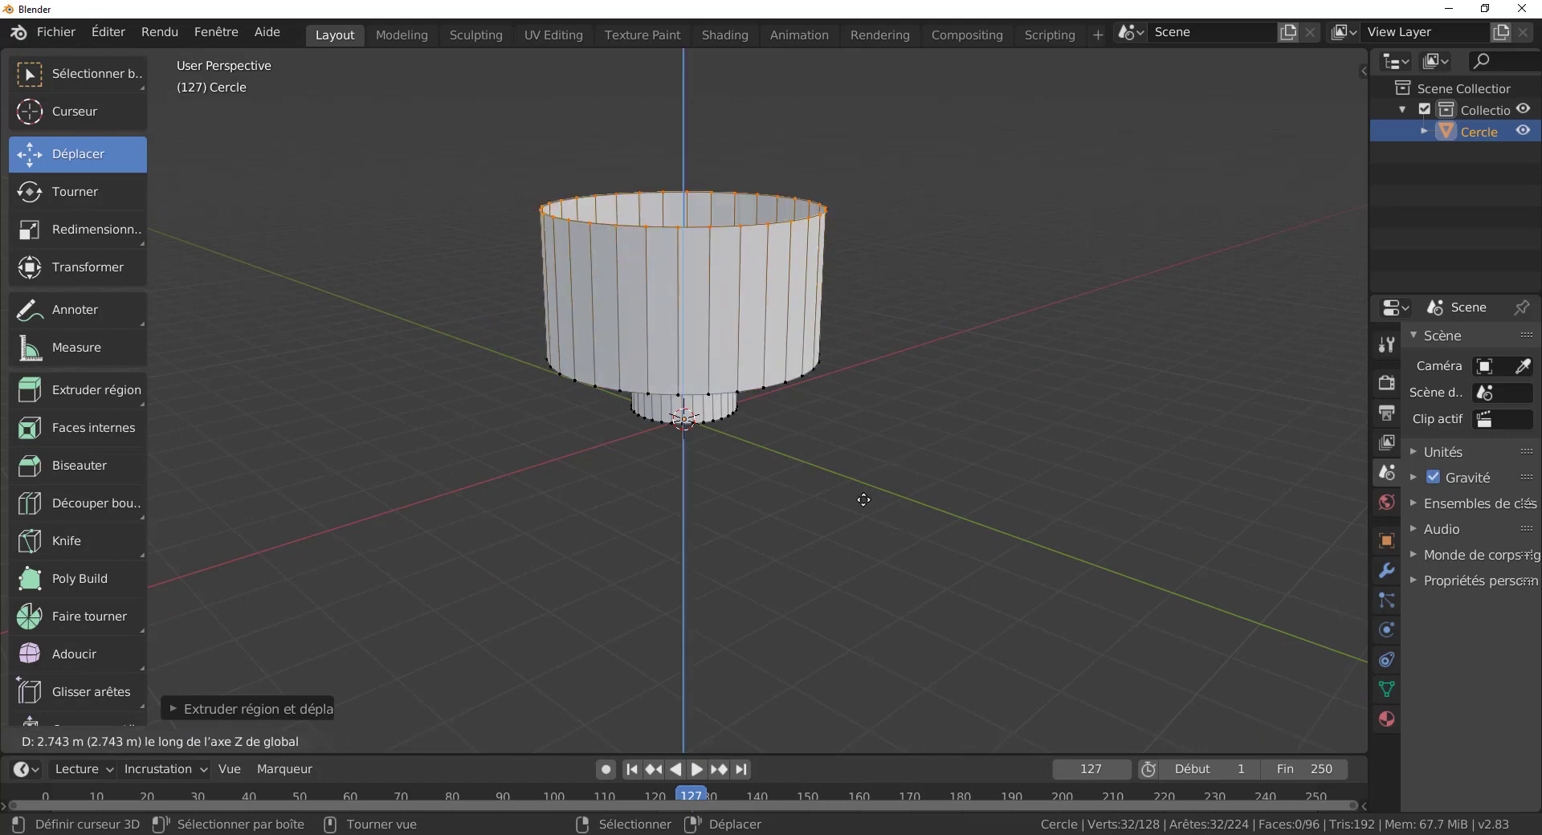
click(854, 451)
middle_drag(854, 450, 857, 523)
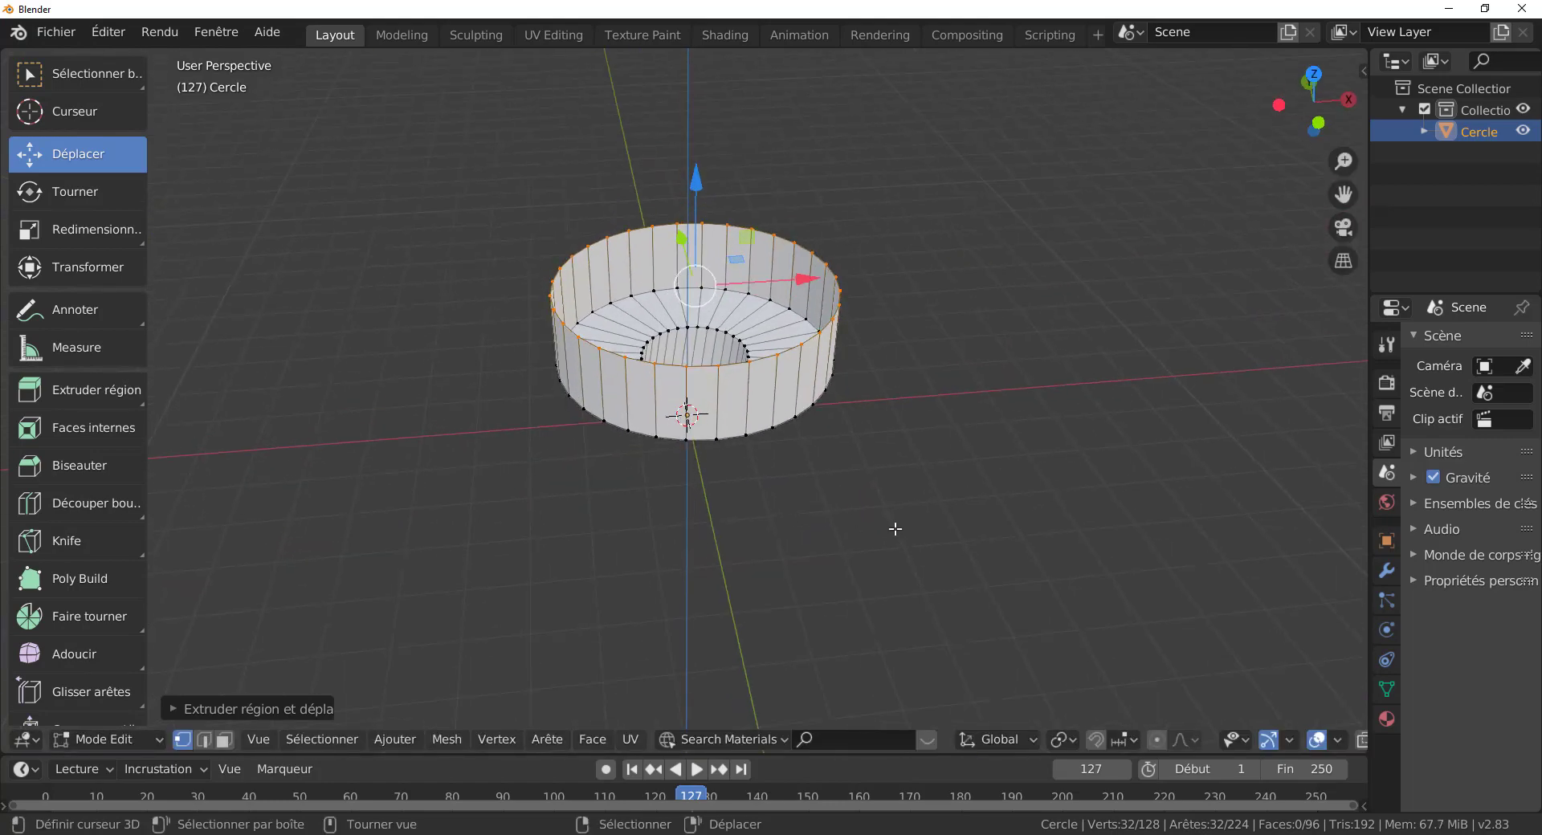
Extrude the top ring outward by scaling into another flat rim, and extrude its edge up along Z as a third tier
key(e)
key(s)
click(938, 562)
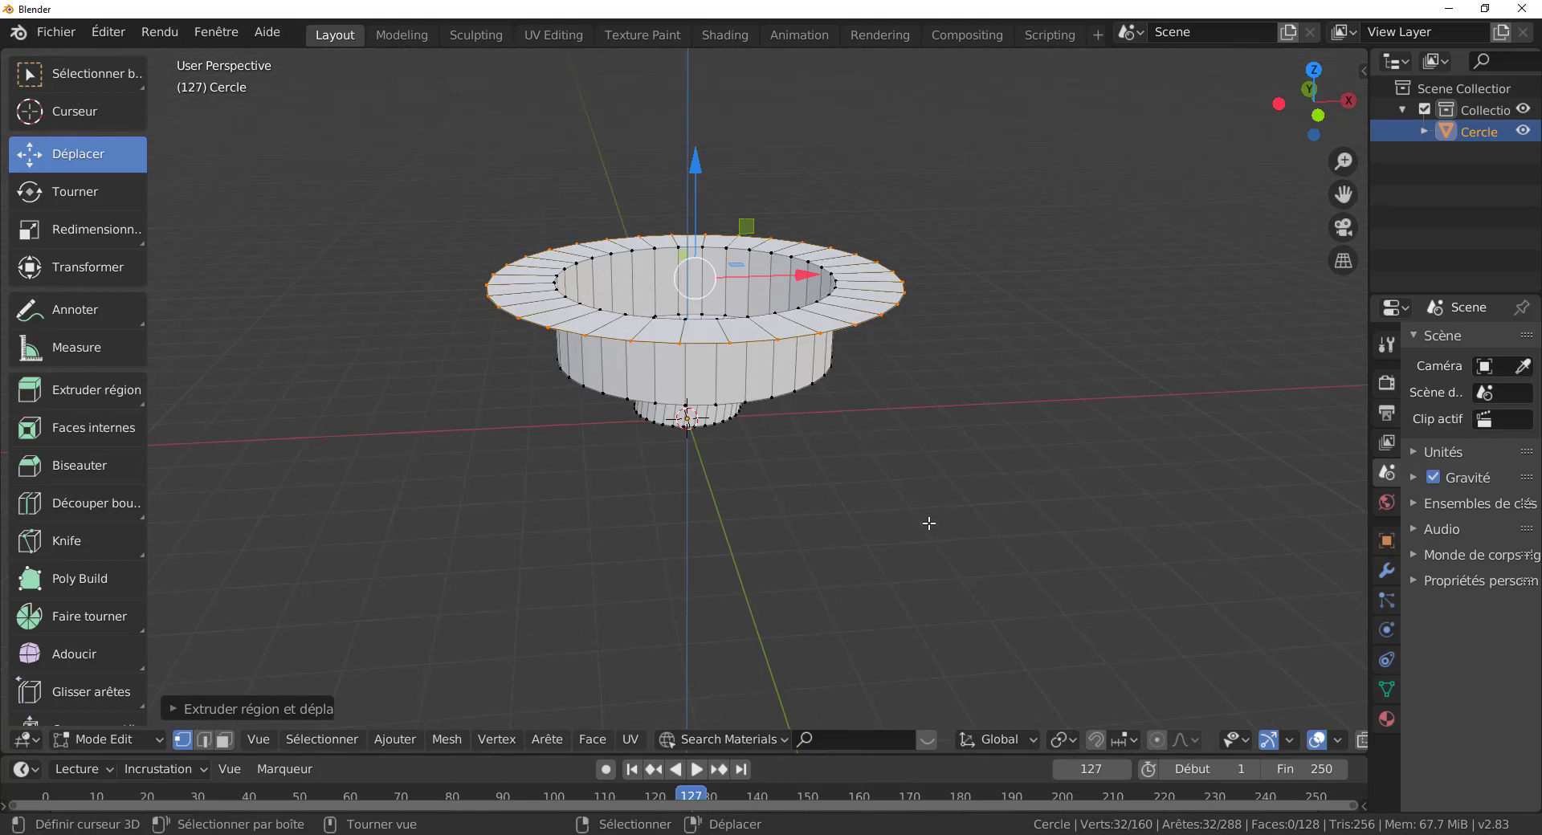
key(e)
key(z)
click(980, 418)
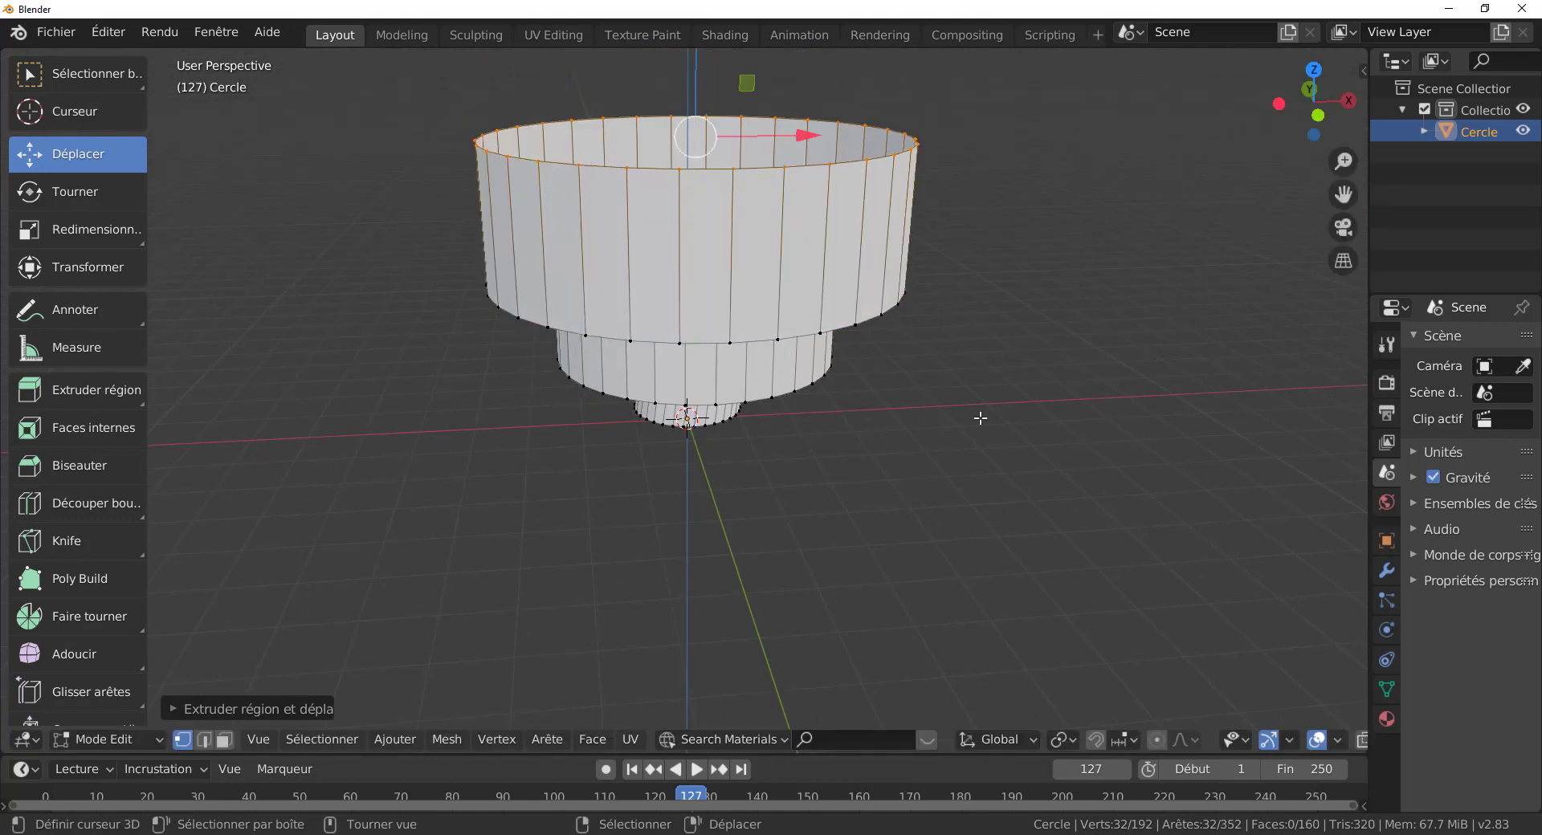
Examine the three-tiered shape from above and from the side, in both edit and object mode
middle_drag(979, 417, 939, 585)
scroll(940, 585, up, 3)
right_click(972, 217)
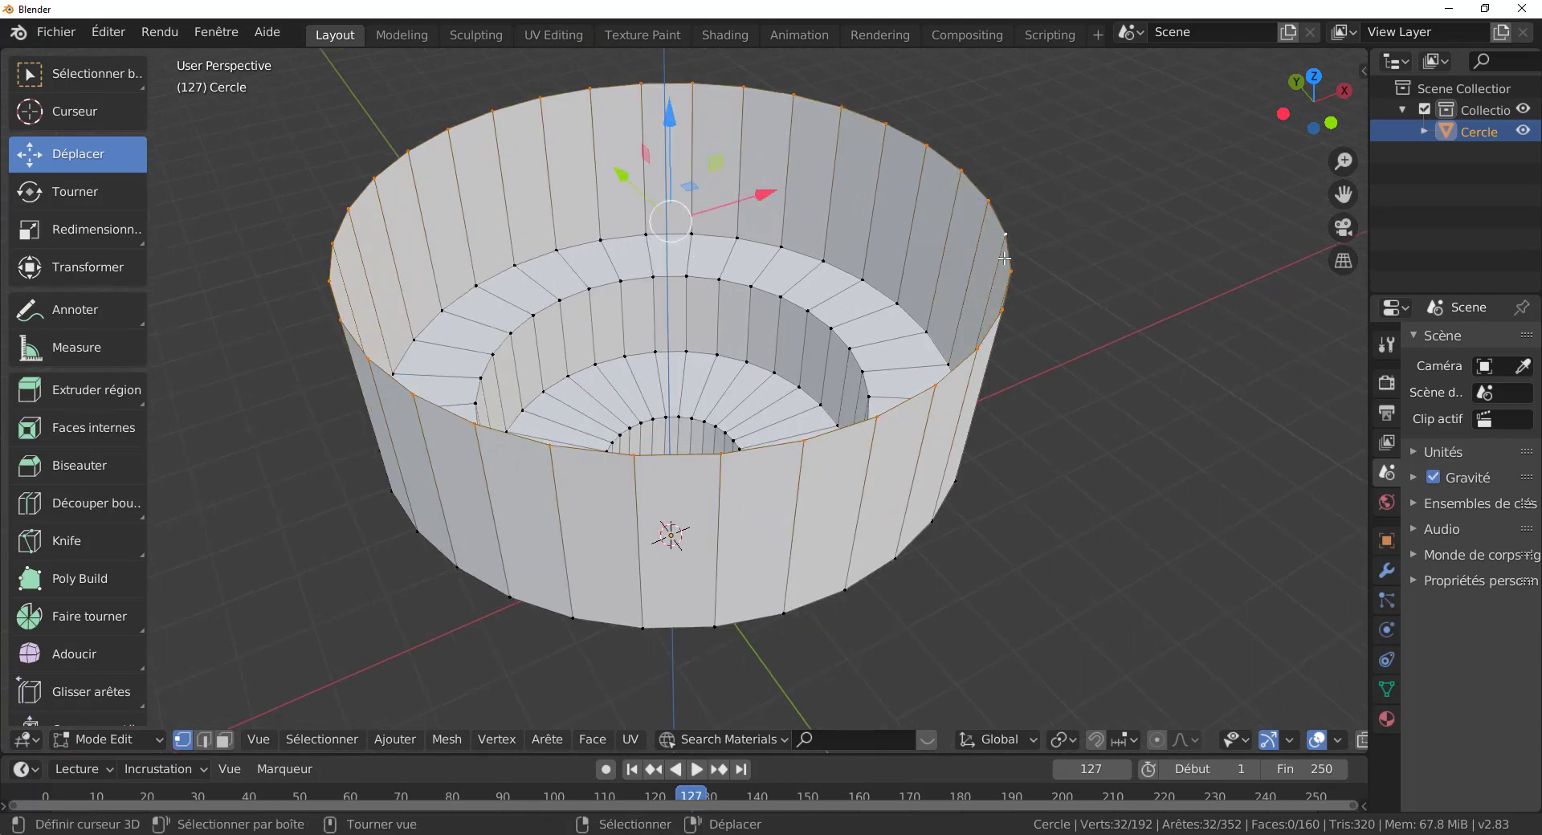
scroll(830, 523, down, 2)
mouse_move(829, 523)
middle_down()
mouse_move(881, 482)
mouse_move(855, 449)
mouse_move(875, 367)
mouse_move(856, 371)
mouse_move(891, 454)
mouse_move(836, 502)
middle_up()
key(Tab)
scroll(825, 496, up, 2)
scroll(835, 502, down, 3)
middle_drag(696, 490, 716, 427)
key(Tab)
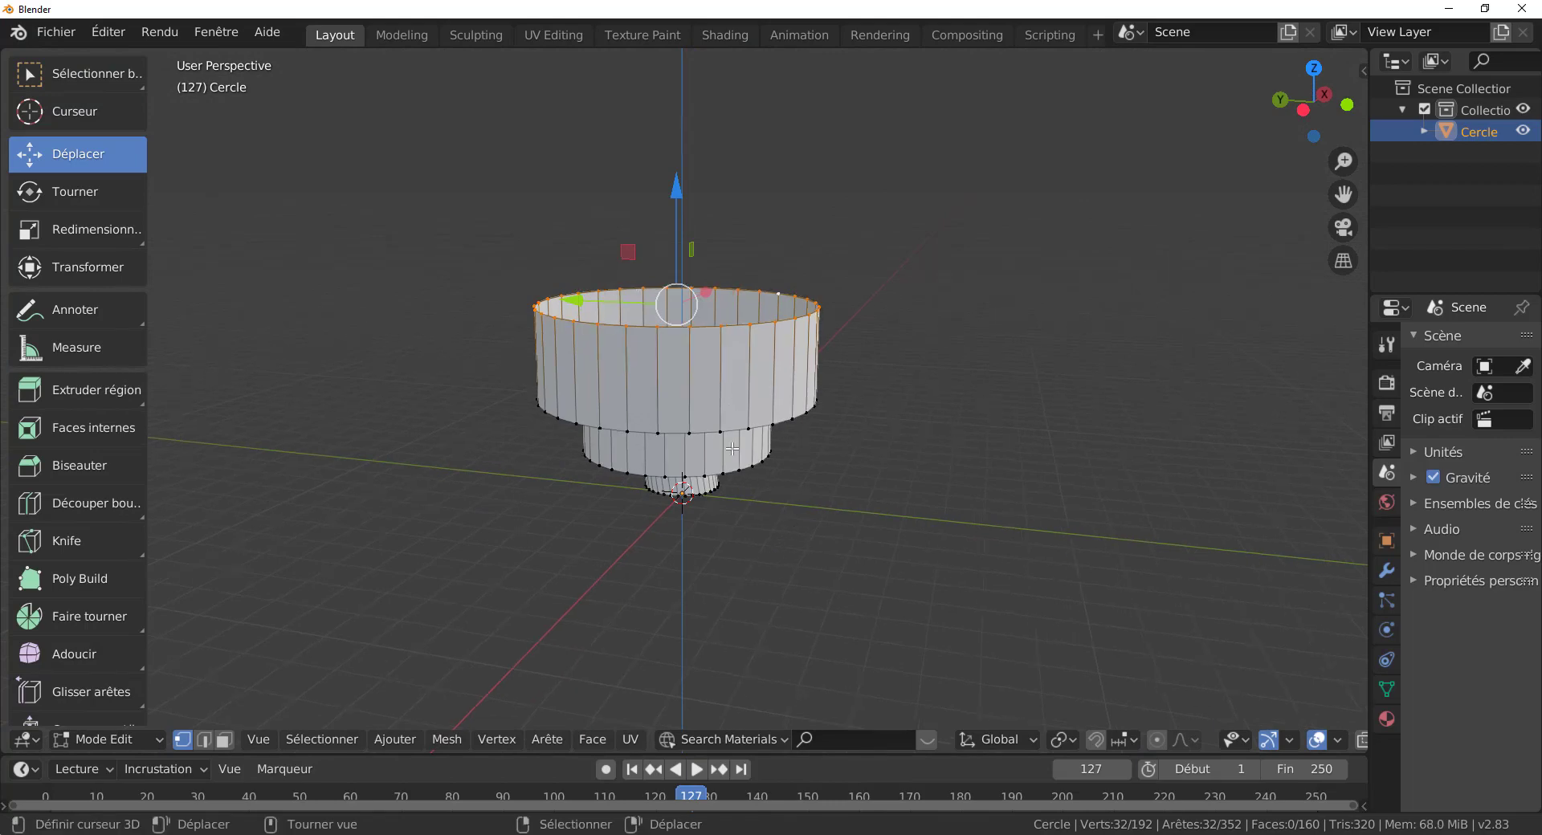
Return to object mode and delete the tiered circle object from the scene
key(Tab)
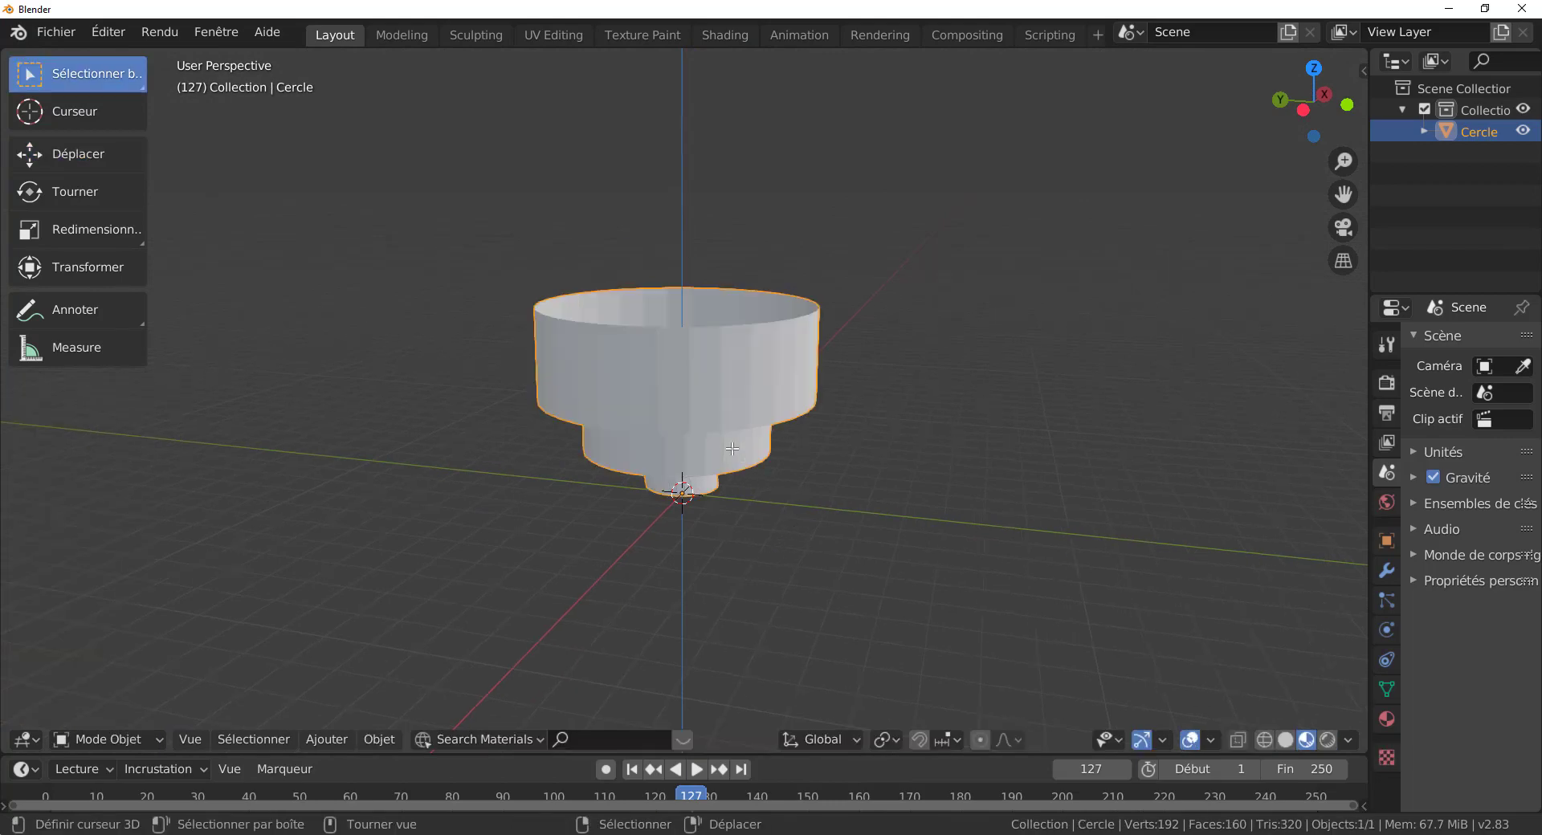
key(x)
click(693, 416)
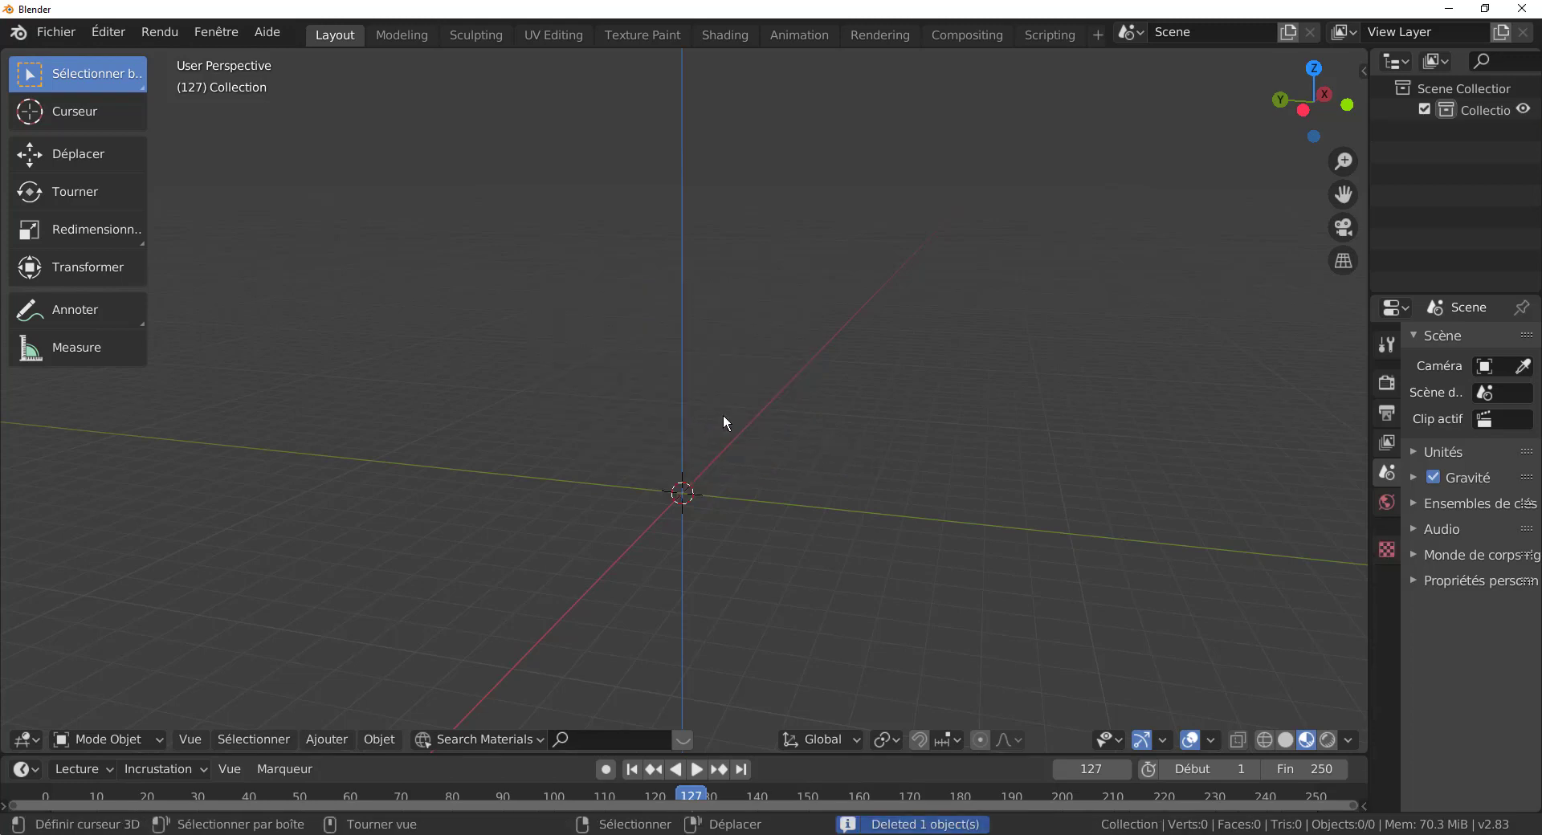